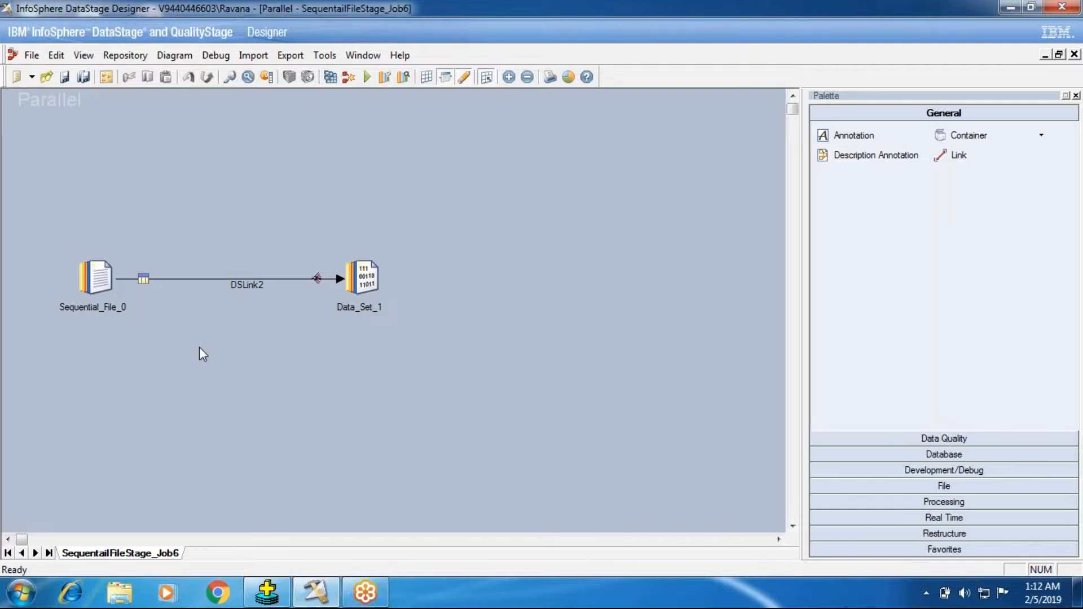
Inspect the Reject Mode option in the Sequential_File_0 stage's output properties and accept the properties unchanged
{"action": "double_click", "coordinate": [111, 292]}
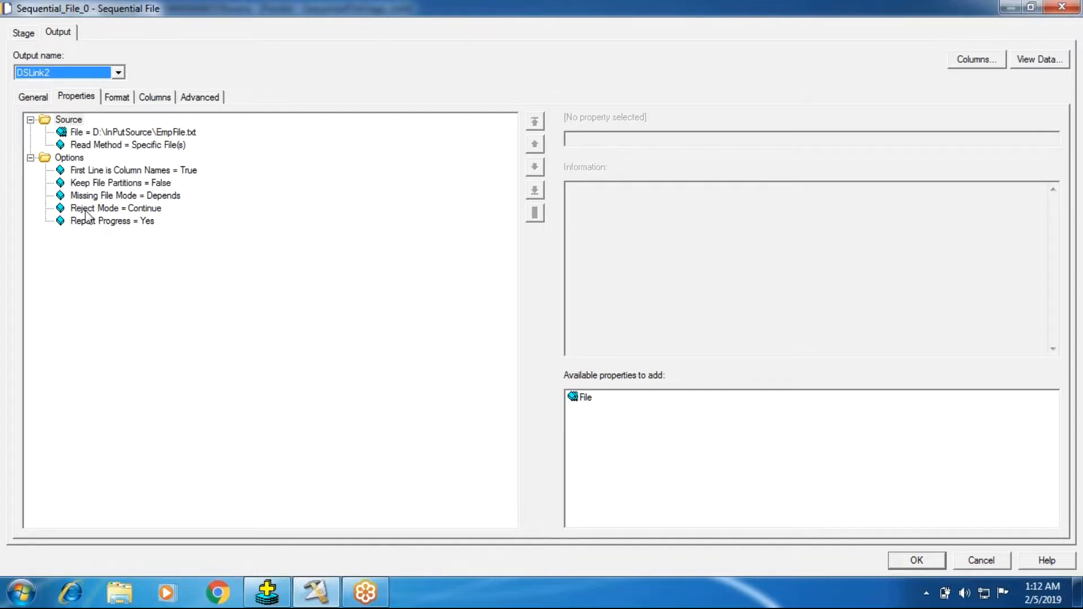
{"action": "left_click", "coordinate": [85, 209]}
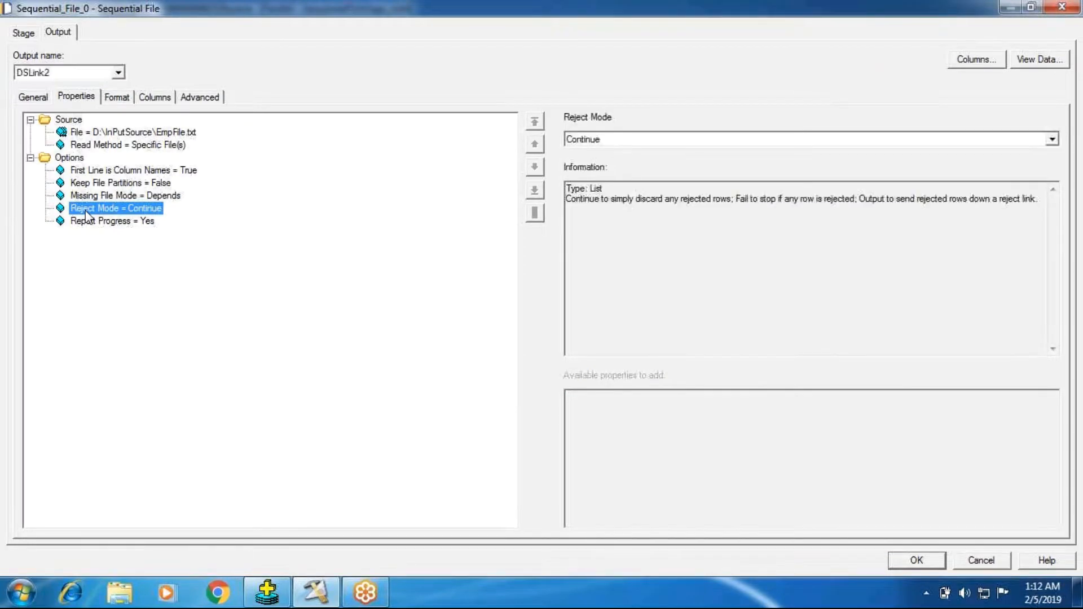
{"action": "left_click", "coordinate": [934, 560]}
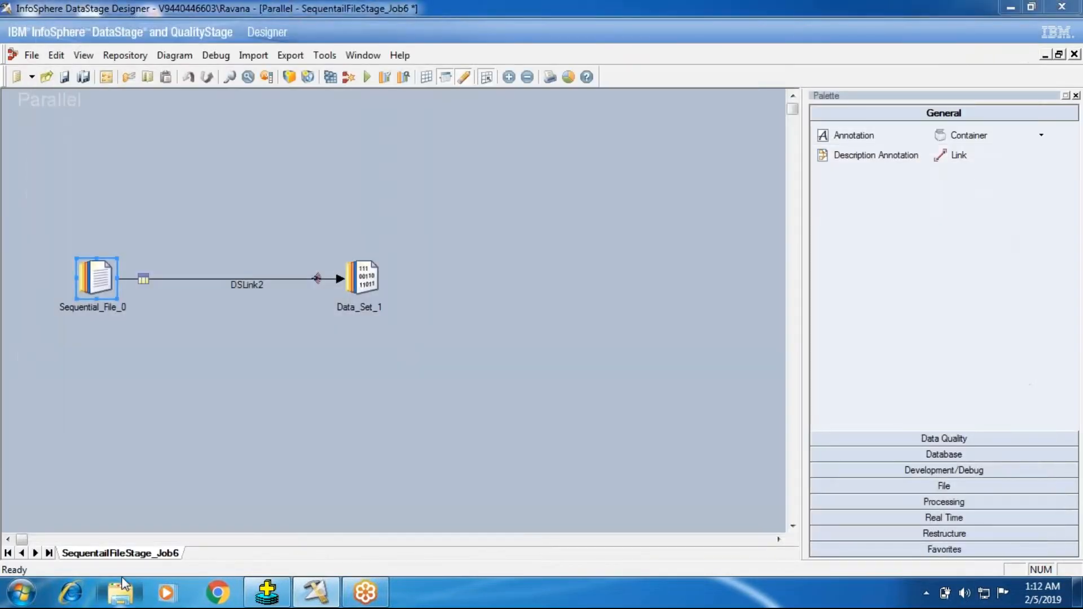
Switch to Windows Explorer and browse to the D:\InPutSource\JNTRANDATA\INPUT_DATA folder
{"action": "left_click", "coordinate": [121, 594]}
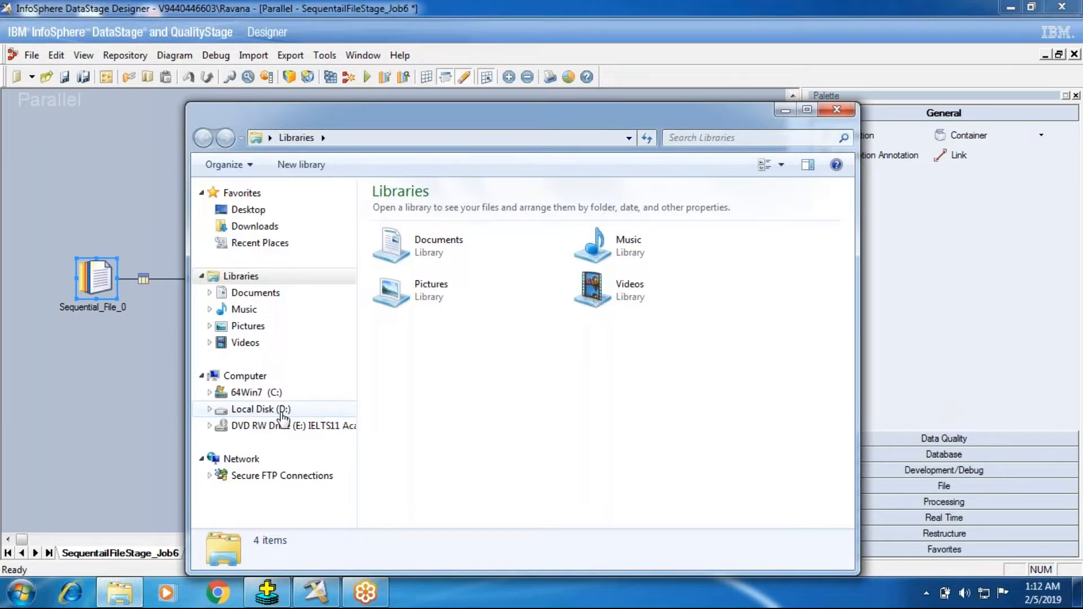
{"action": "left_click", "coordinate": [283, 416]}
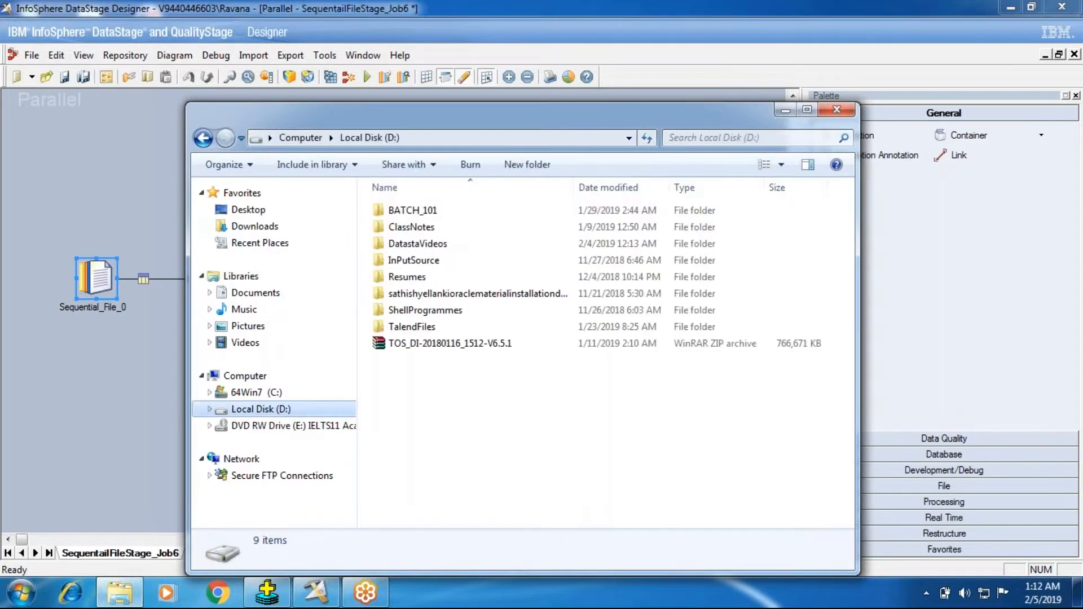
{"action": "left_click", "coordinate": [437, 265]}
{"action": "double_click", "coordinate": [438, 260]}
{"action": "left_click", "coordinate": [429, 227]}
{"action": "double_click", "coordinate": [429, 227]}
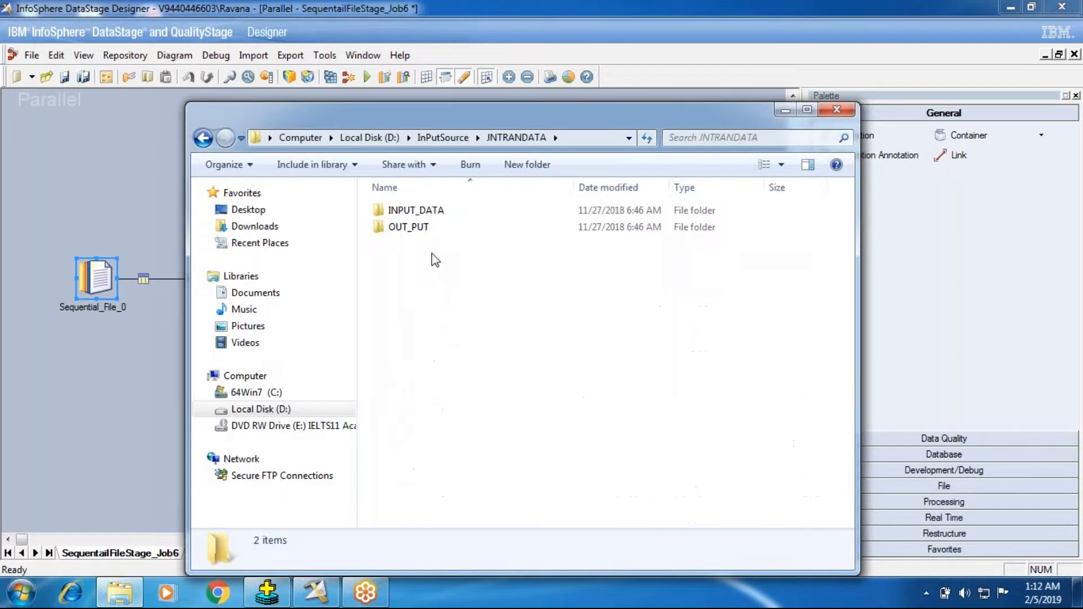
{"action": "double_click", "coordinate": [424, 212]}
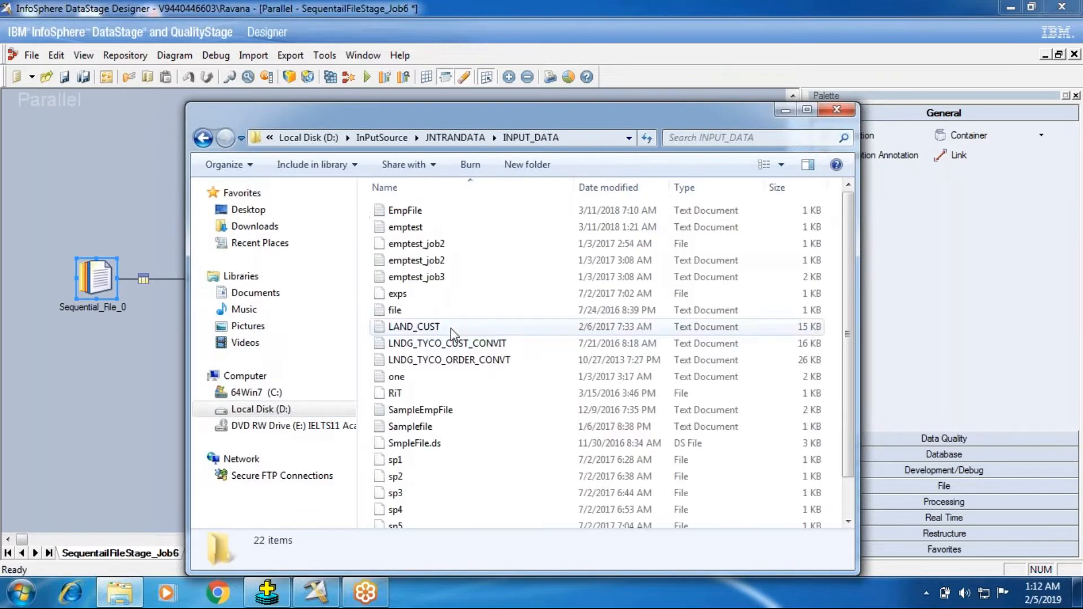
Open the LNDG_TYCO_CUST_CONVIT text file in a maximized Notepad window and look through its header and customer records
{"action": "left_click", "coordinate": [468, 361]}
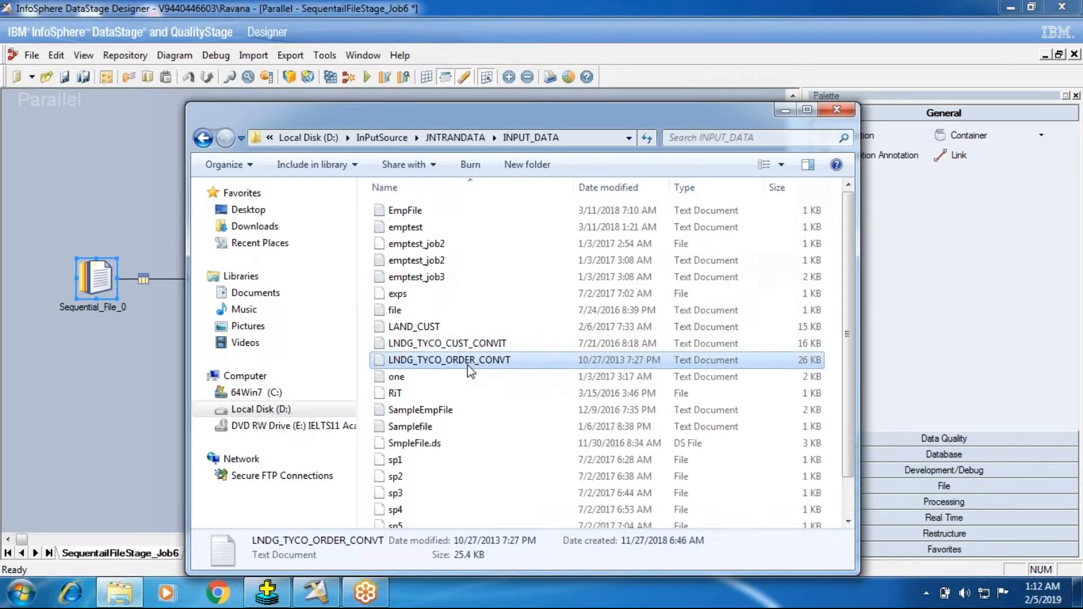
{"action": "double_click", "coordinate": [467, 361]}
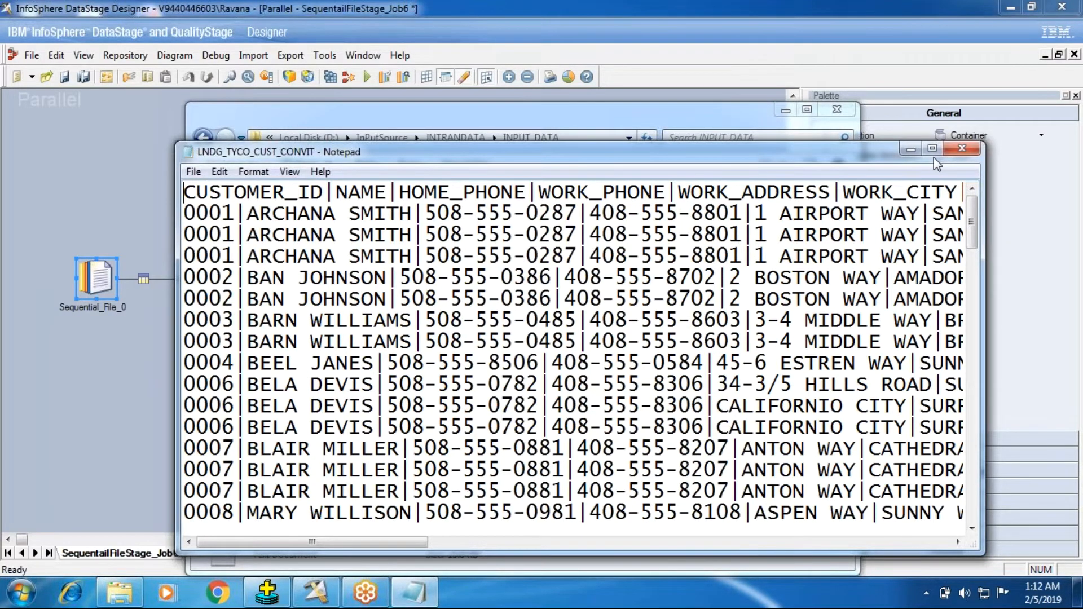
{"action": "left_click", "coordinate": [932, 151]}
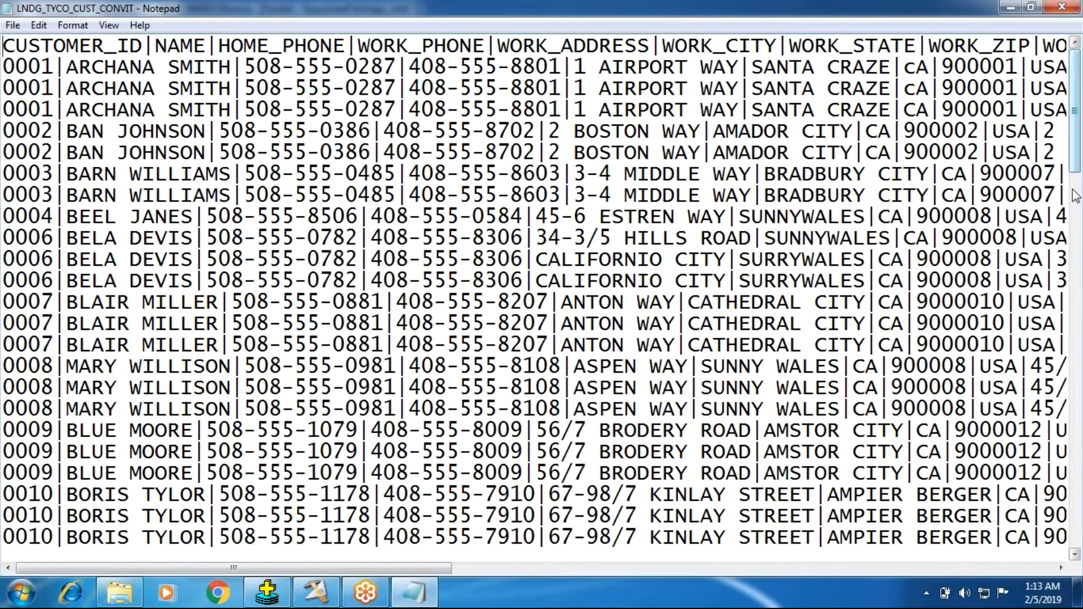
{"action": "scroll", "coordinate": [1076, 237], "scroll_direction": "down", "scroll_amount": 4}
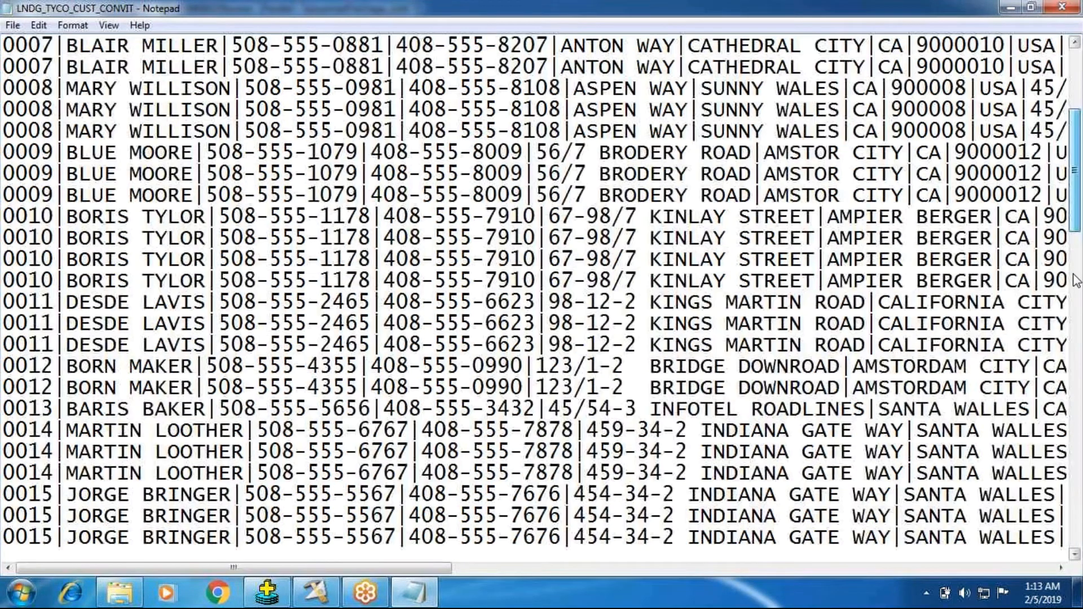
{"action": "scroll", "coordinate": [1076, 280], "scroll_direction": "down", "scroll_amount": 3}
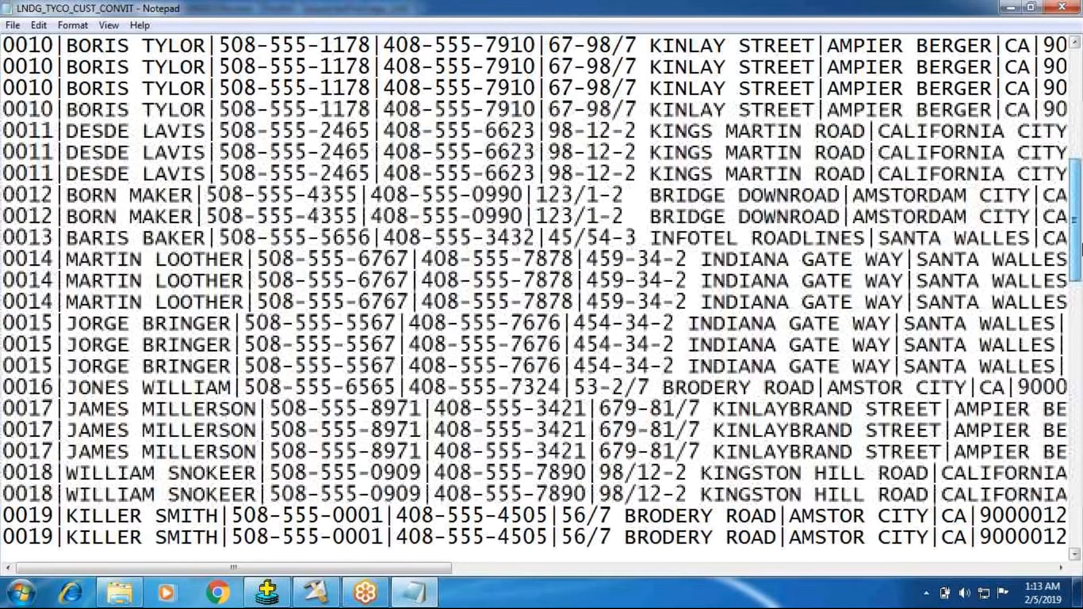
{"action": "scroll", "coordinate": [1080, 248], "scroll_direction": "up", "scroll_amount": 7}
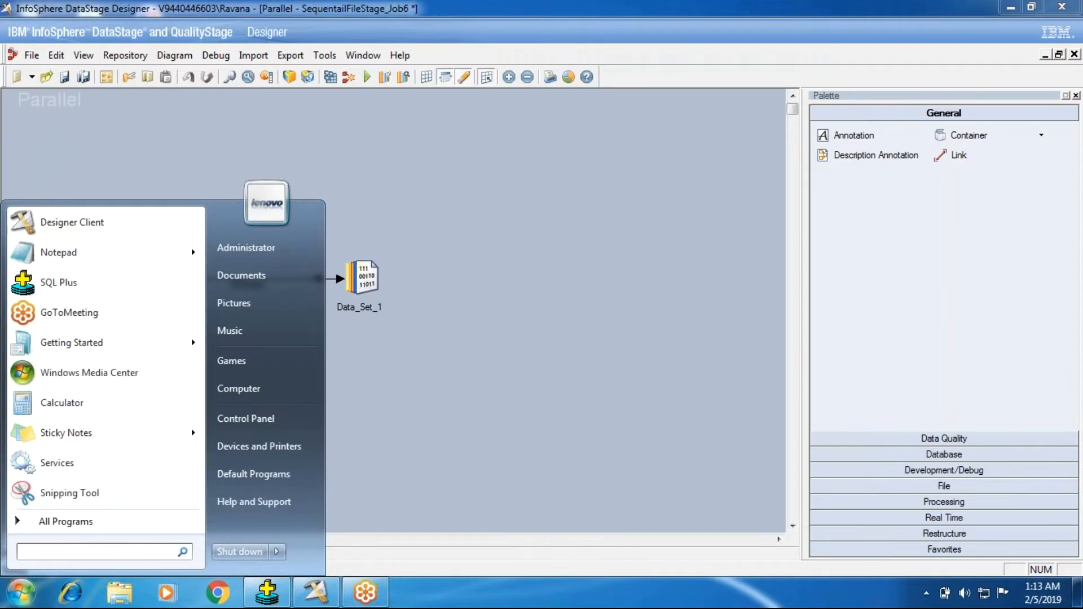
Launch the Windows command prompt, switch to the D: drive and clear the screen
{"action": "type", "text": "cmd"}
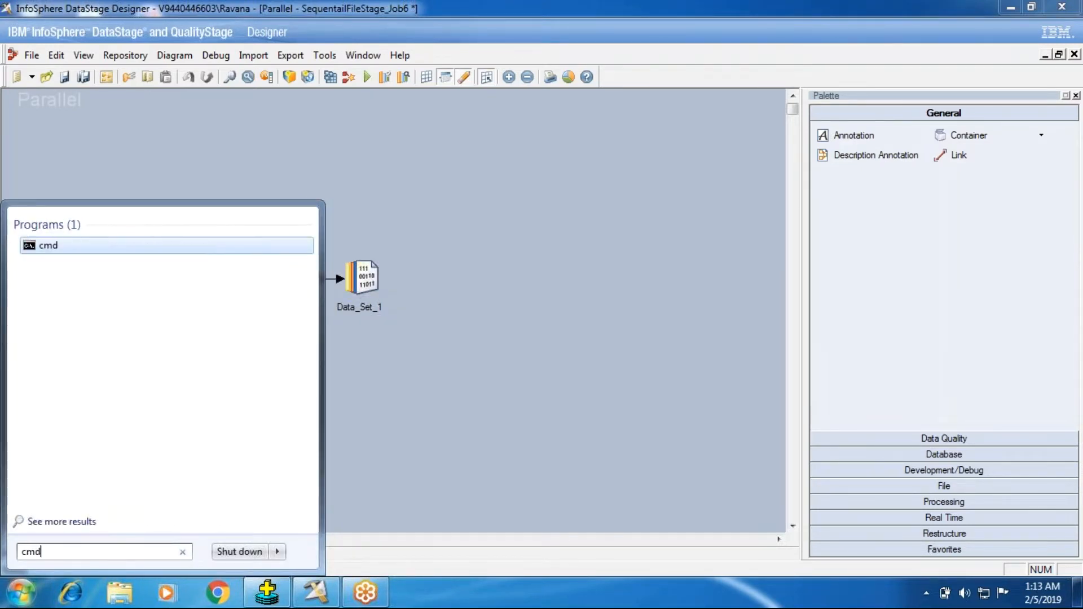
{"action": "key", "text": "Return"}
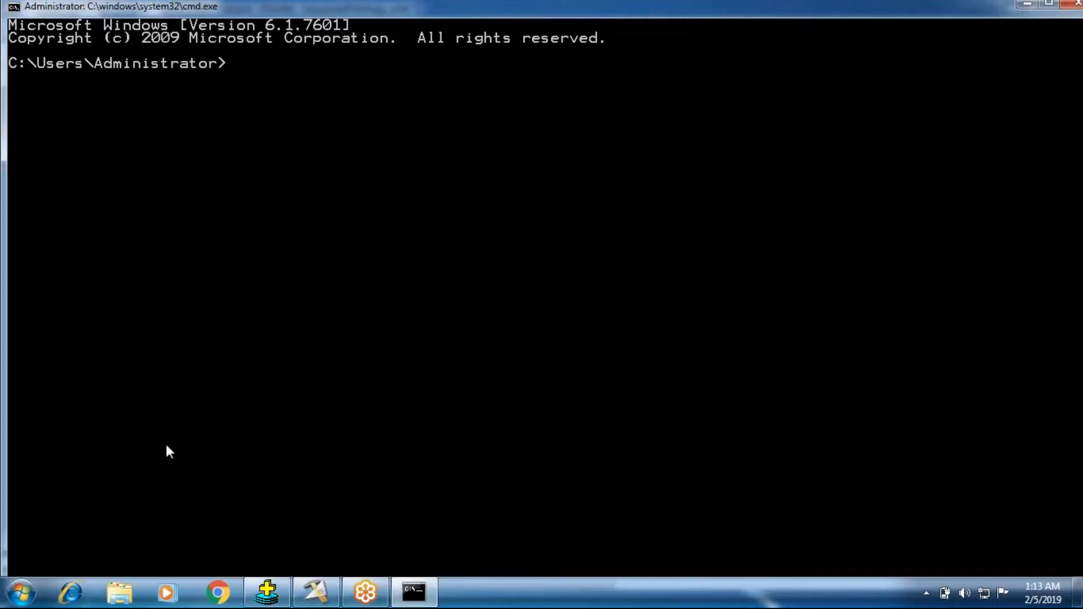
{"action": "type", "text": "d"}
{"action": "type", "text": ":"}
{"action": "key", "text": "Return"}
{"action": "type", "text": "clear"}
{"action": "key", "text": "Return"}
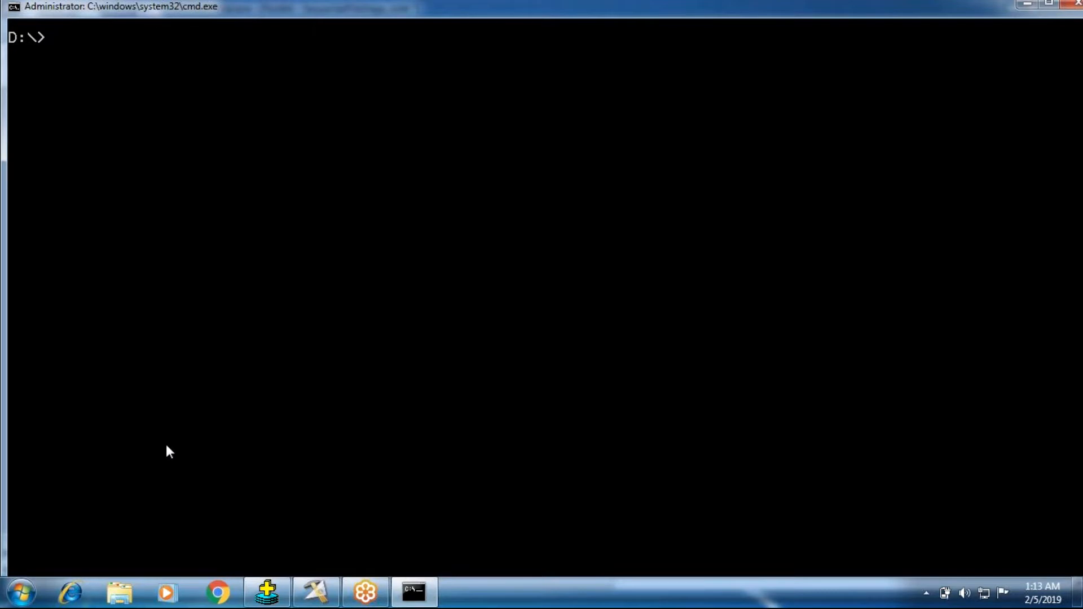
Change to the InPutSource directory on the D: drive and list its contents with ls
{"action": "type", "text": "cd I"}
{"action": "key", "text": "Tab"}
{"action": "key", "text": "Return"}
{"action": "type", "text": "ls"}
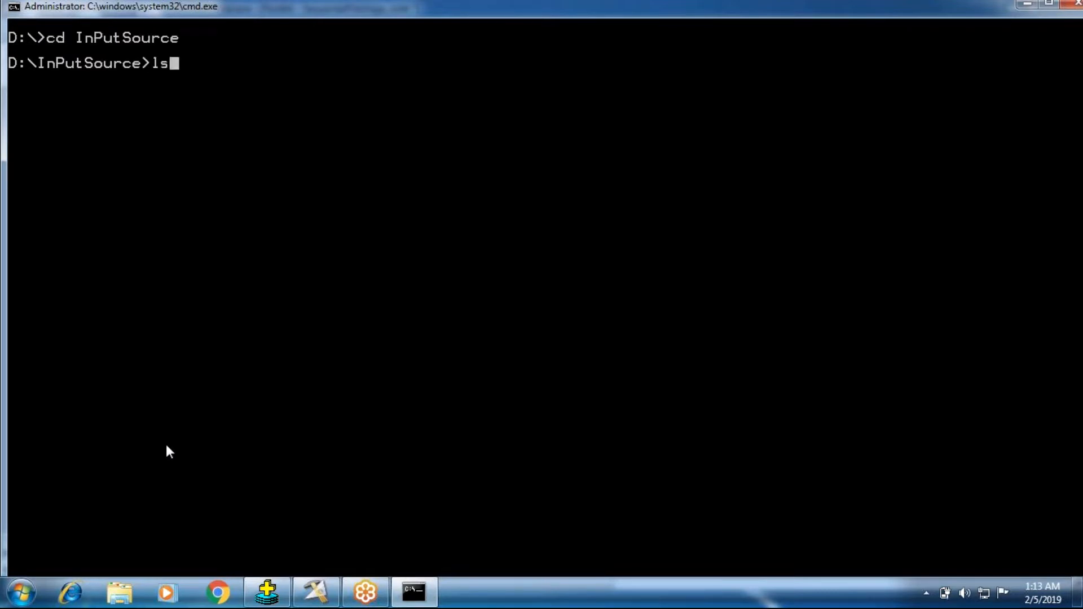
{"action": "key", "text": "Return"}
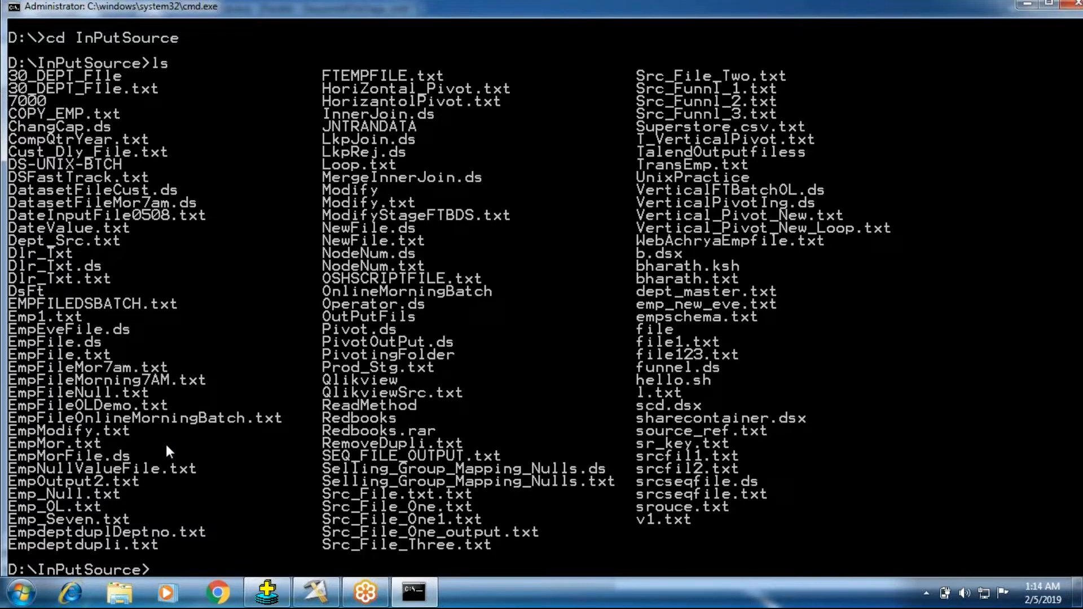
Change to the JNTRANDATA subdirectory and list its contents with ls
{"action": "type", "text": "cd J"}
{"action": "key", "text": "Tab"}
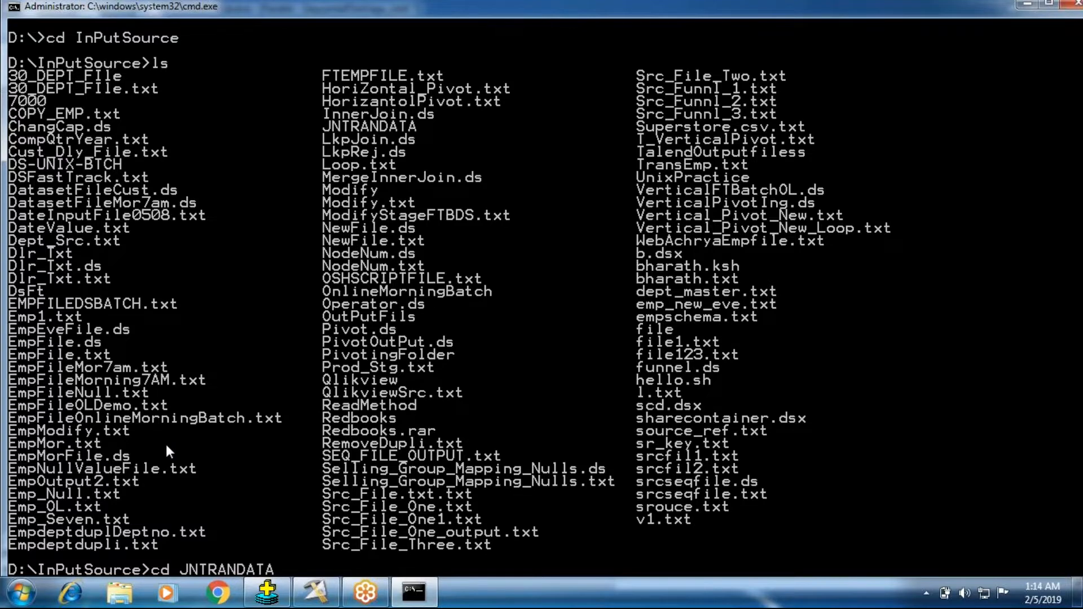
{"action": "key", "text": "Return"}
{"action": "type", "text": "ls"}
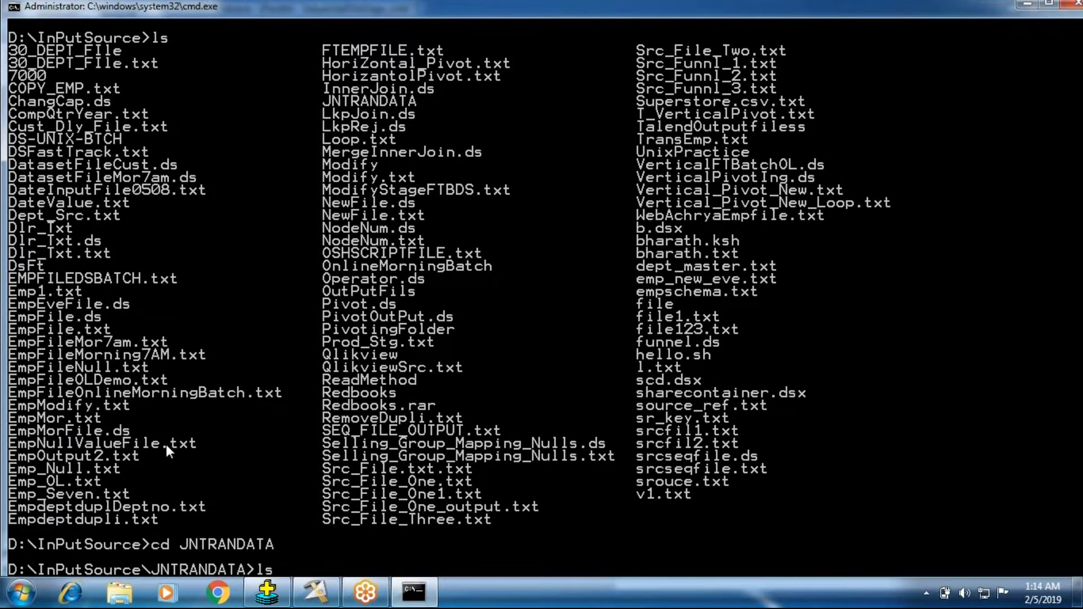
{"action": "key", "text": "Return"}
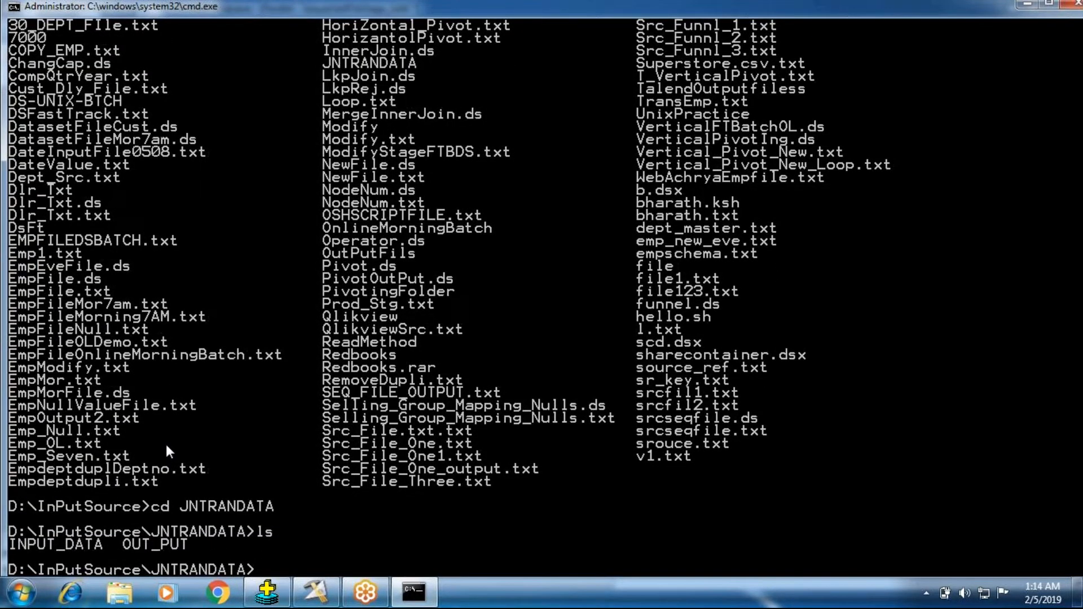
Change to the INPUT_DATA subdirectory and list its files with ls
{"action": "type", "text": "cd I"}
{"action": "key", "text": "Tab"}
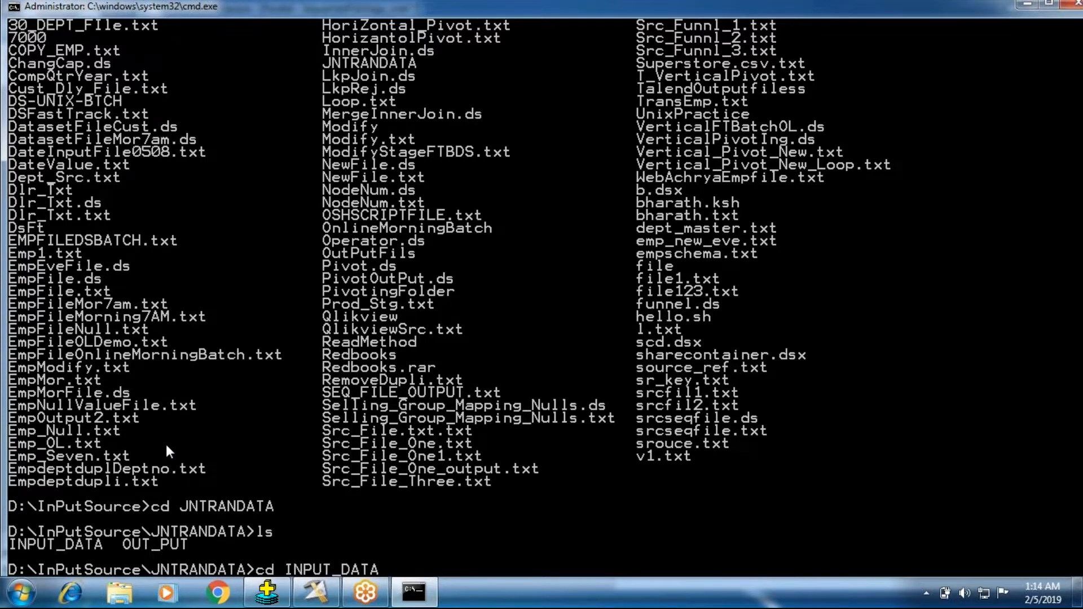
{"action": "key", "text": "Return"}
{"action": "type", "text": "ls"}
{"action": "key", "text": "Return"}
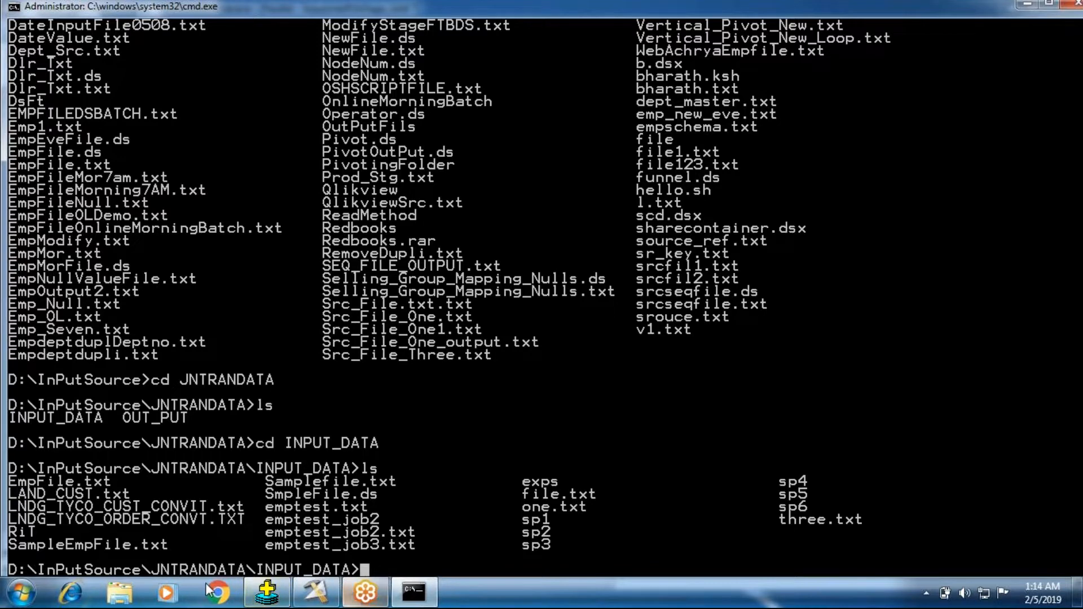
Return to Windows Explorer and browse again to InPutSource\JNTRANDATA\INPUT_DATA on the D: drive
{"action": "left_click", "coordinate": [120, 593]}
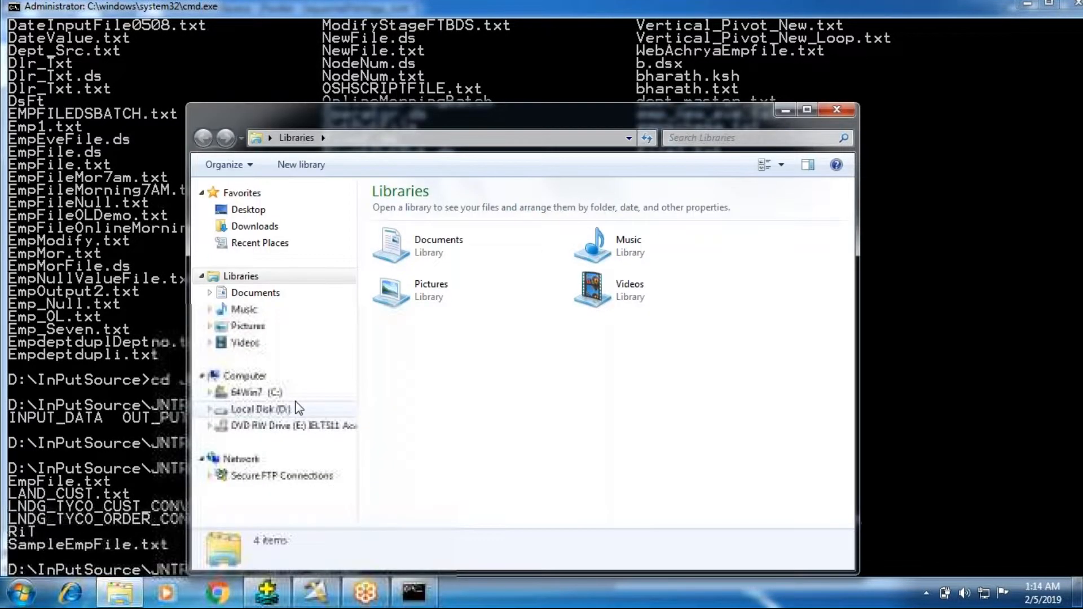
{"action": "left_click", "coordinate": [298, 409]}
{"action": "left_click", "coordinate": [402, 249]}
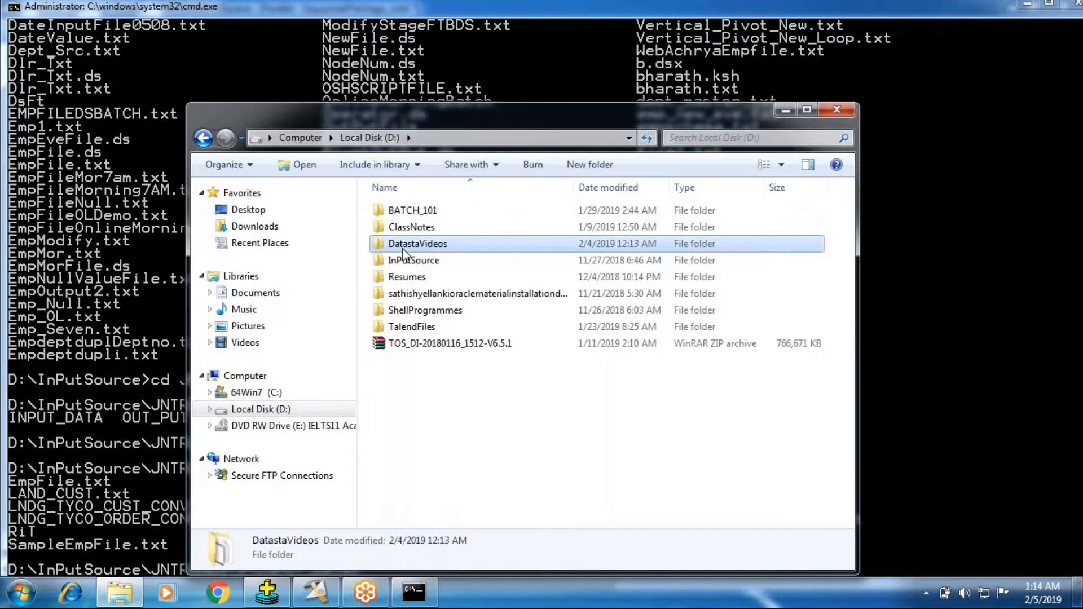
{"action": "double_click", "coordinate": [404, 262]}
{"action": "double_click", "coordinate": [412, 228]}
{"action": "double_click", "coordinate": [411, 213]}
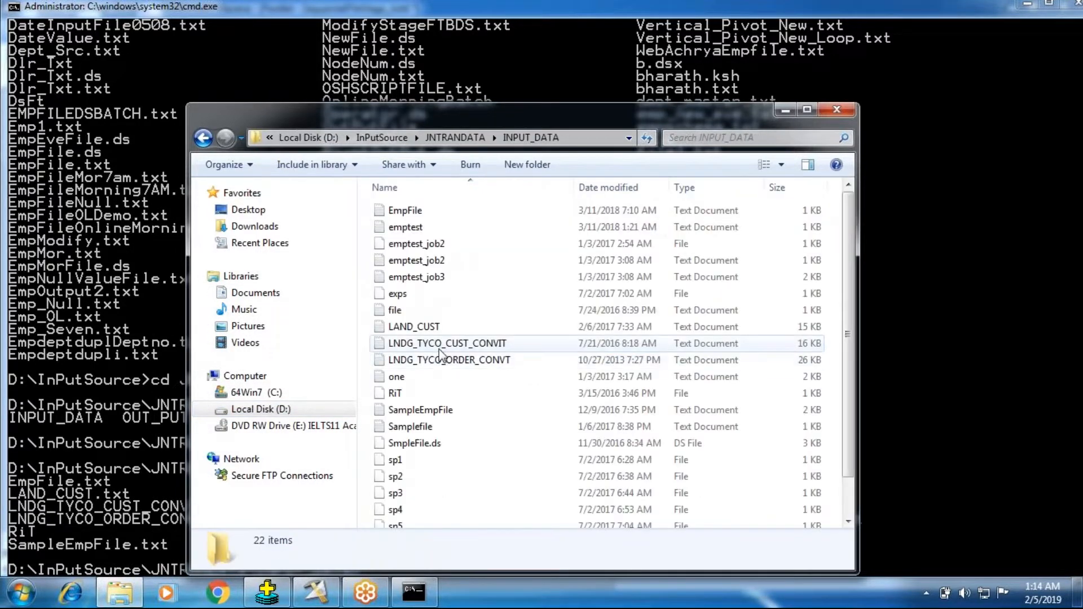
View the LNDG_TYCO_CUST_CONVIT and LAND_CUST files to compare their contents, and close both files and the folder window
{"action": "left_click", "coordinate": [439, 347]}
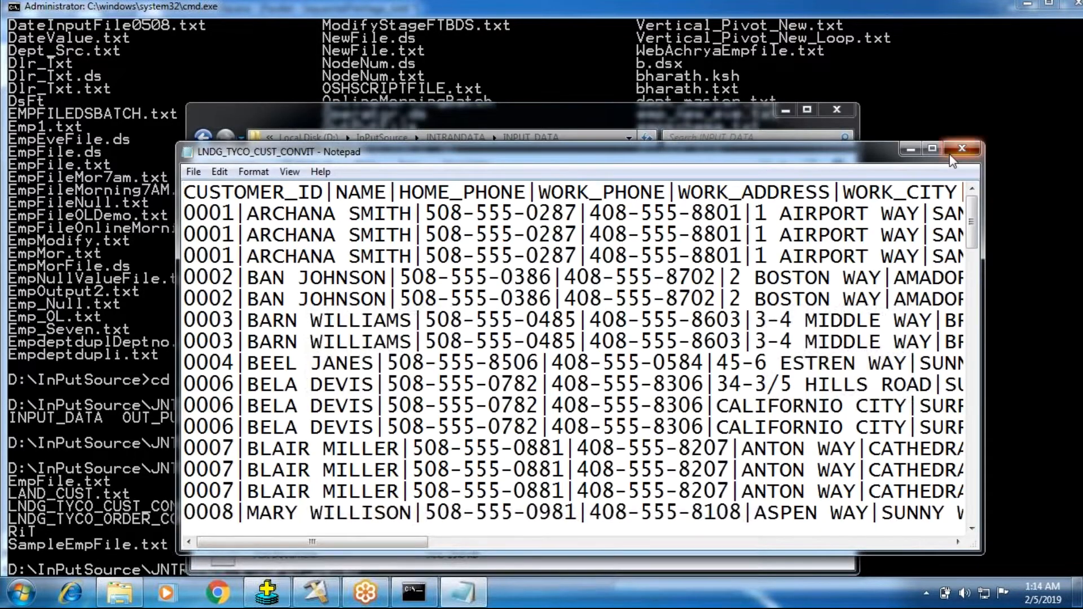
{"action": "left_click", "coordinate": [963, 150]}
{"action": "left_click", "coordinate": [420, 330]}
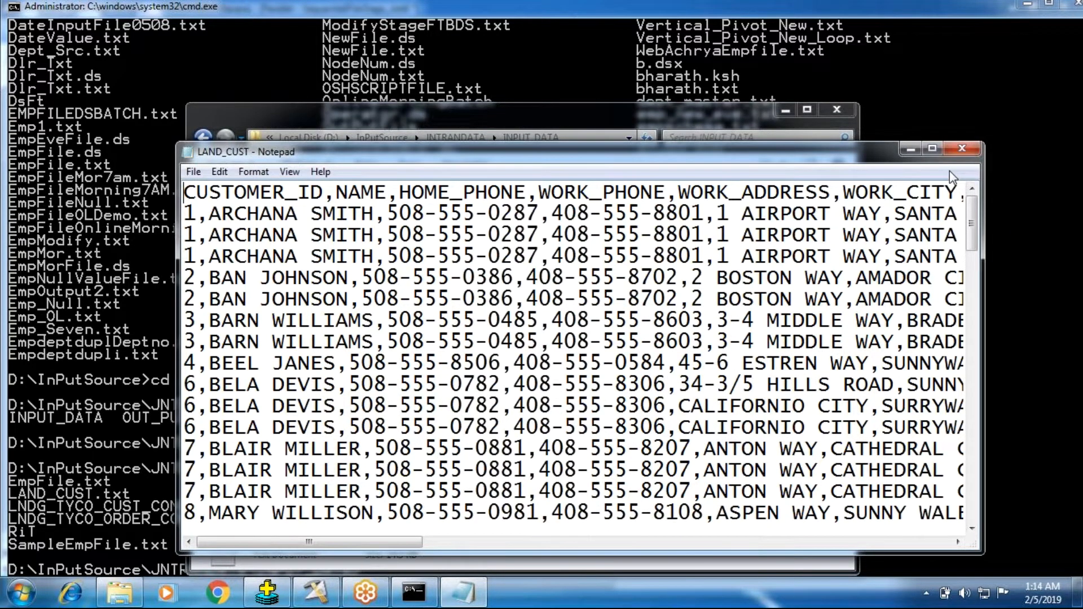
{"action": "scroll", "coordinate": [949, 171], "scroll_direction": "down", "scroll_amount": 4}
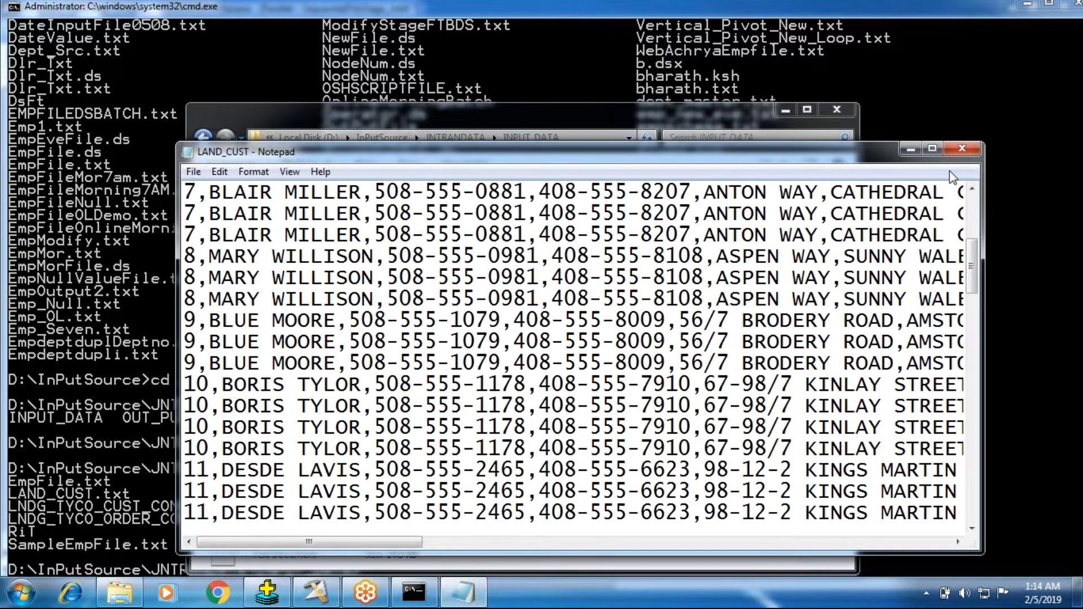
{"action": "scroll", "coordinate": [950, 171], "scroll_direction": "down", "scroll_amount": 2}
{"action": "left_click", "coordinate": [963, 148]}
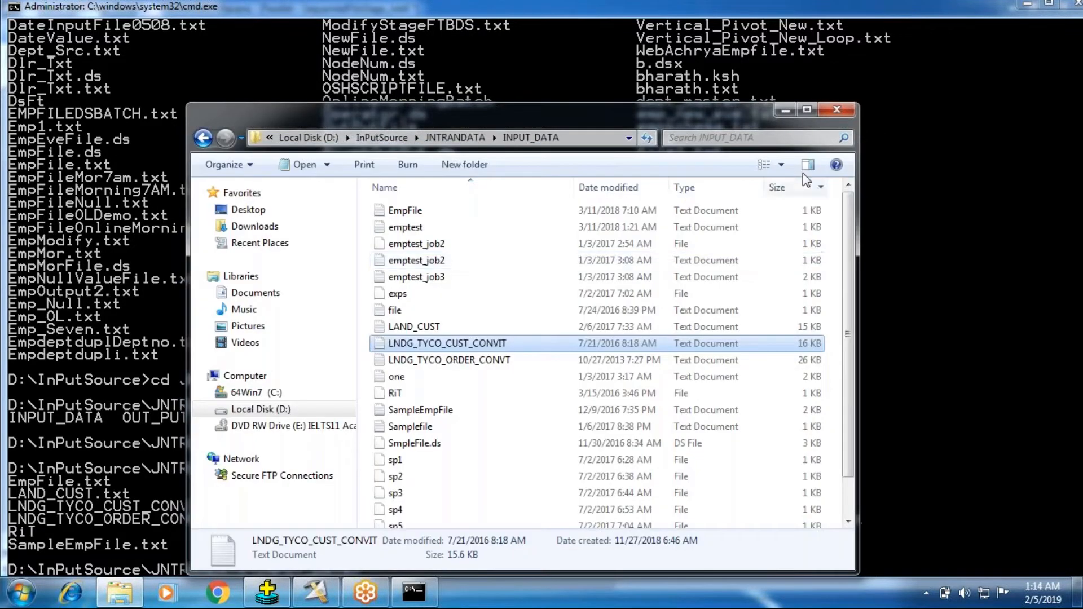
{"action": "left_click", "coordinate": [835, 113]}
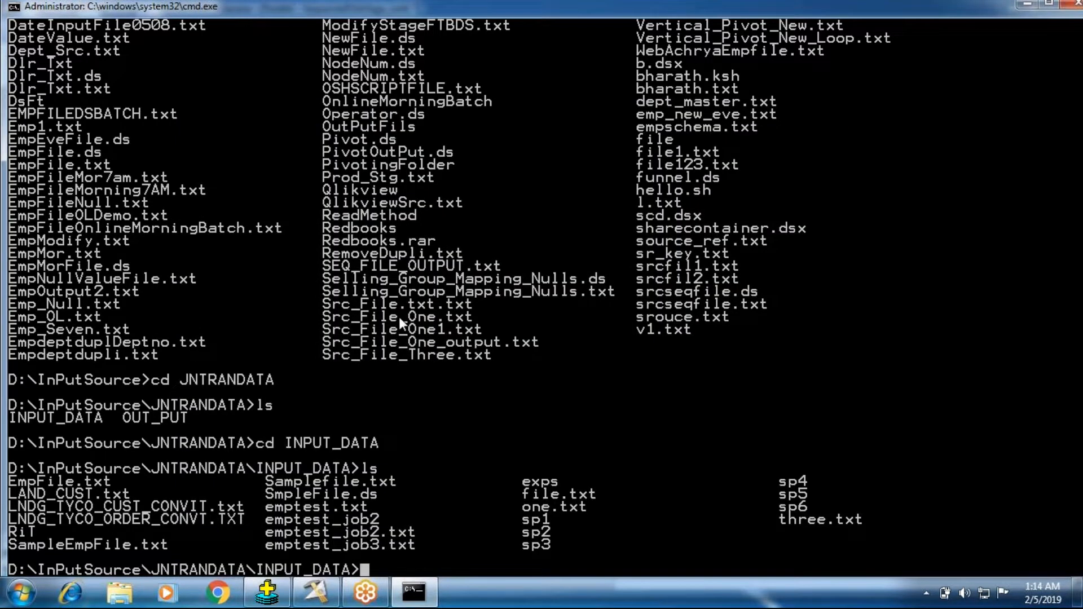
Count the lines of LNDG_TYCO_CUST_CONVIT.txt by running wc -l in the command prompt
{"action": "type", "text": "wc -l LNDG_T"}
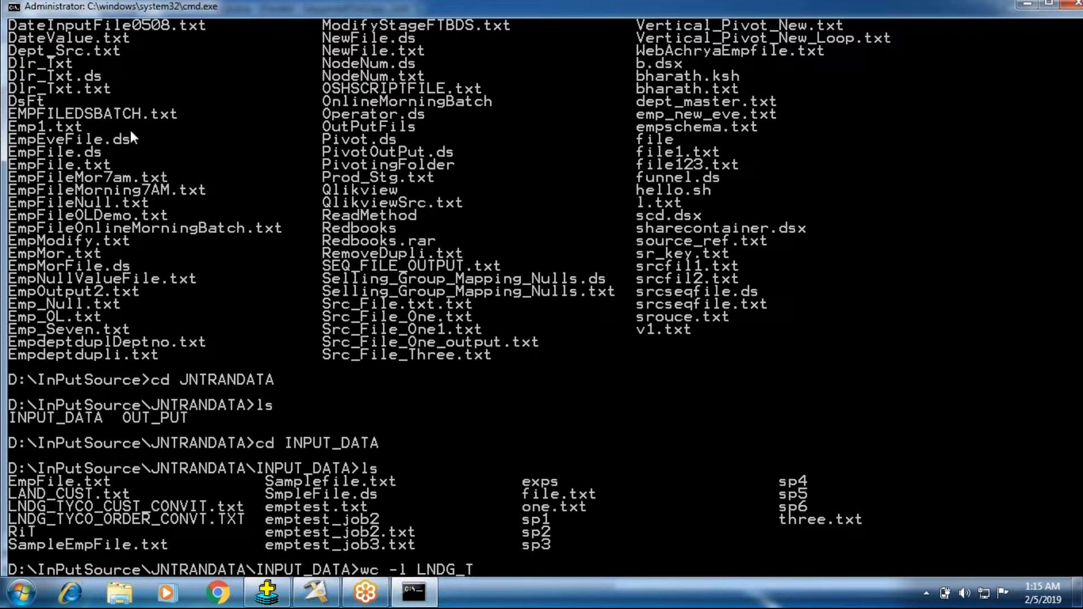
{"action": "key", "text": "Tab"}
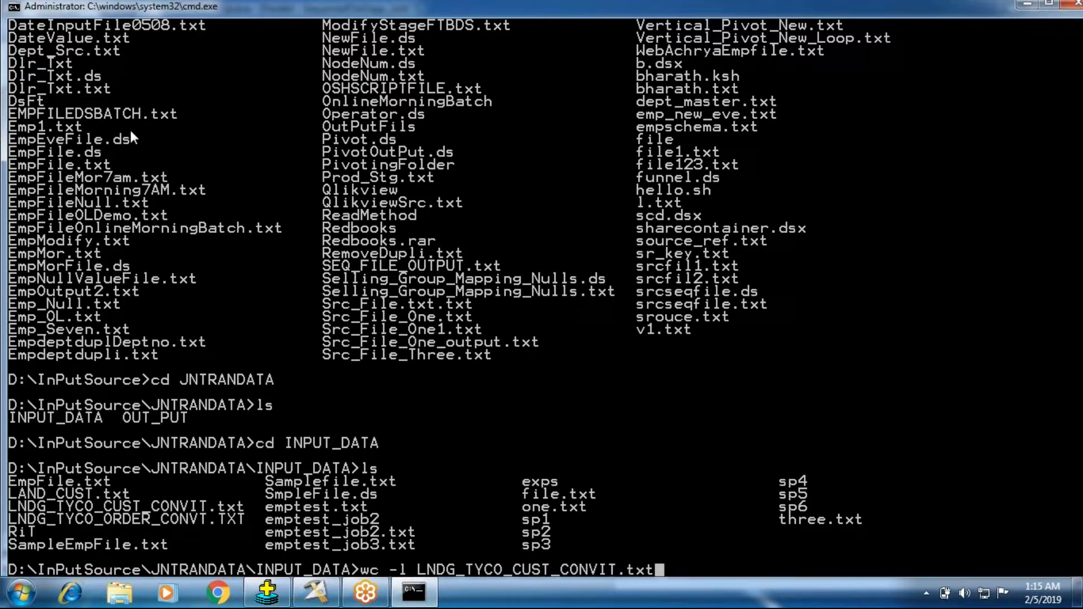
{"action": "key", "text": "Return"}
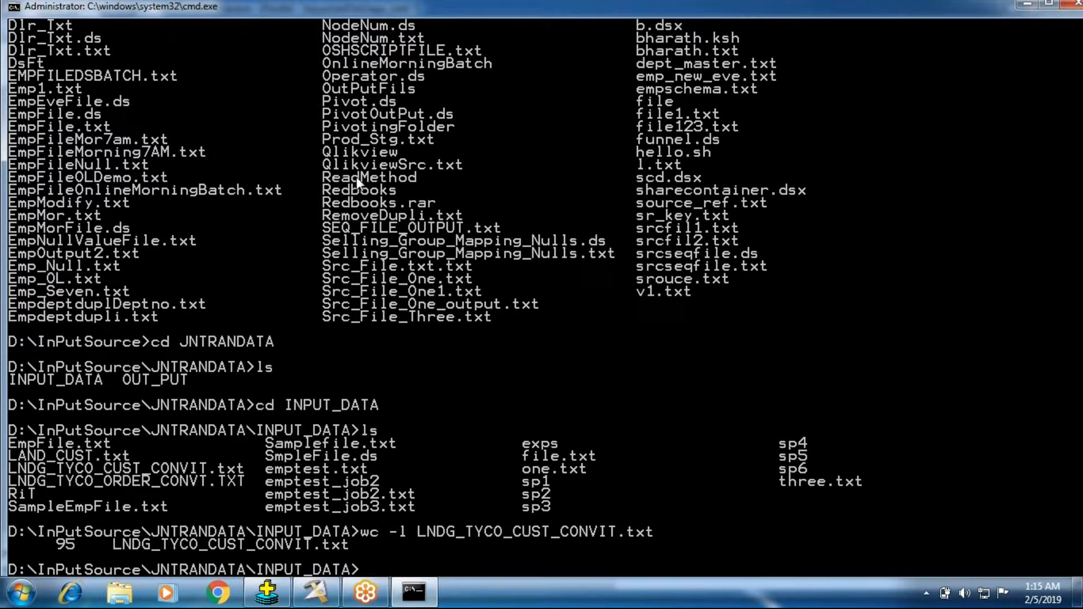
Try to show the file's first line by running head -1 and supplying LNDG_TYCO_CUST_CONVIT.txt on a separate line
{"action": "type", "text": "head -"}
{"action": "type", "text": "1"}
{"action": "key", "text": "Return"}
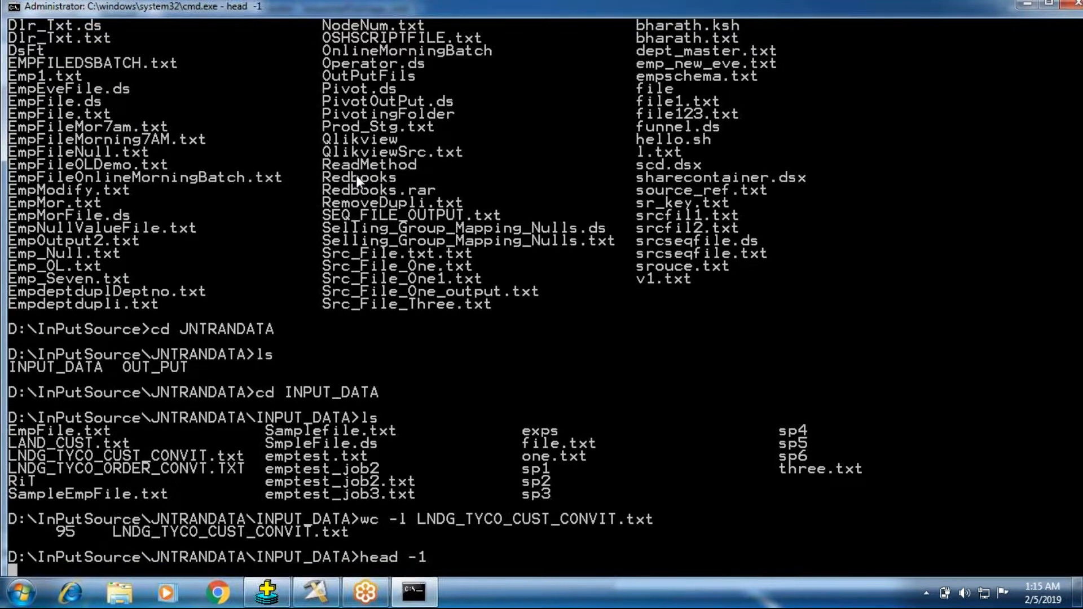
{"action": "type", "text": "LNDG_TYC"}
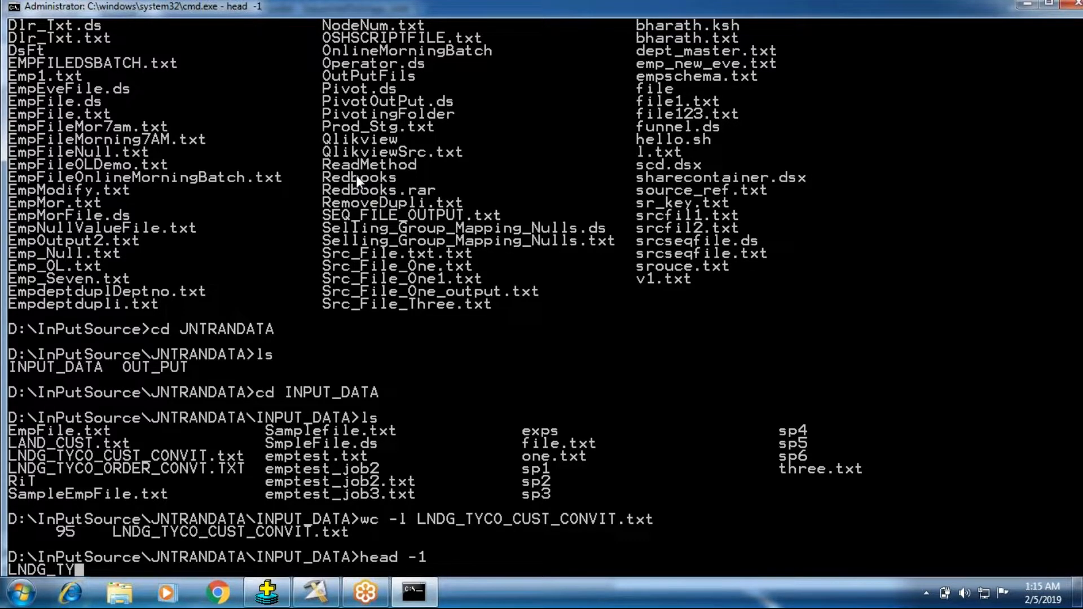
{"action": "type", "text": "O_"}
{"action": "key", "text": "Tab"}
{"action": "key", "text": "BackSpace"}
{"action": "type", "text": "CU"}
{"action": "key", "text": "Tab"}
{"action": "key", "text": "BackSpace"}
{"action": "type", "text": "ST"}
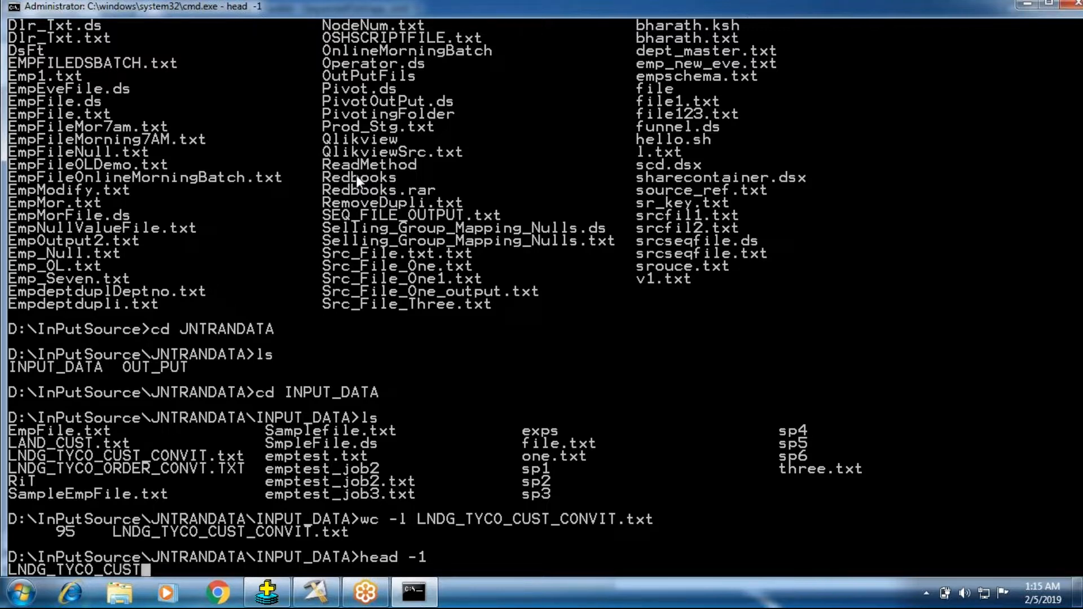
{"action": "type", "text": "_CONVIT.txt"}
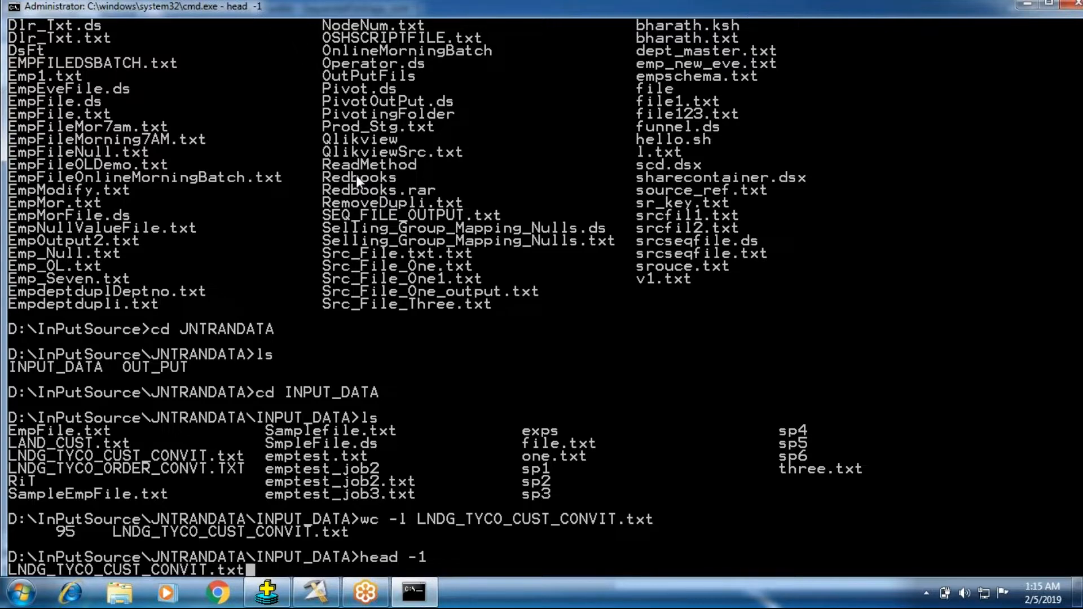
{"action": "key", "text": "Return"}
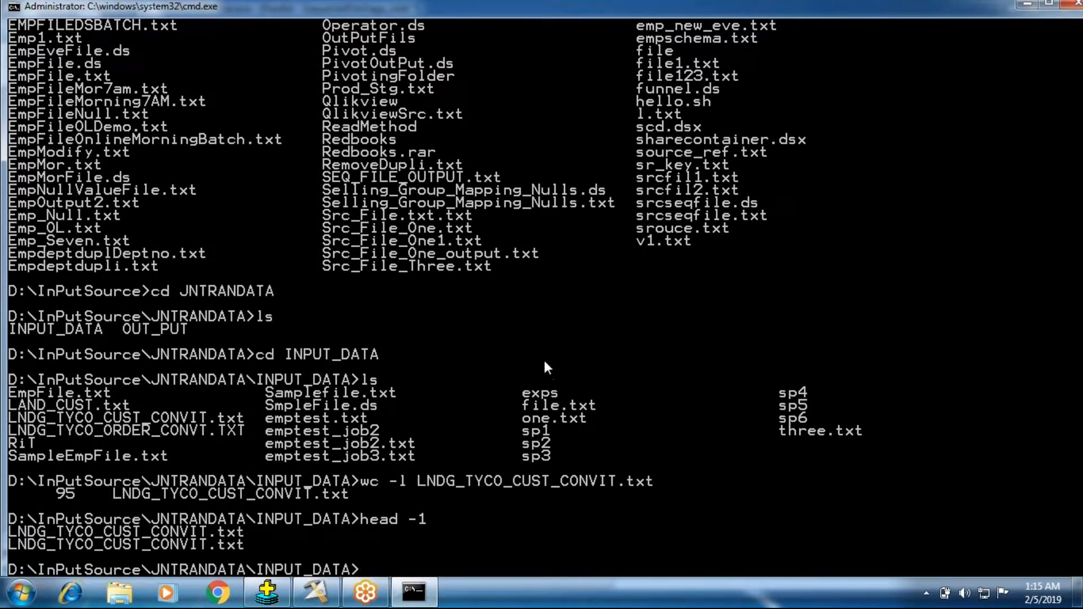
Display the header line of the customer file by running head -1 LNDG_TYCO_CUST_CONVIT.txt
{"action": "type", "text": "head -1 LNDG"}
{"action": "key", "text": "Tab"}
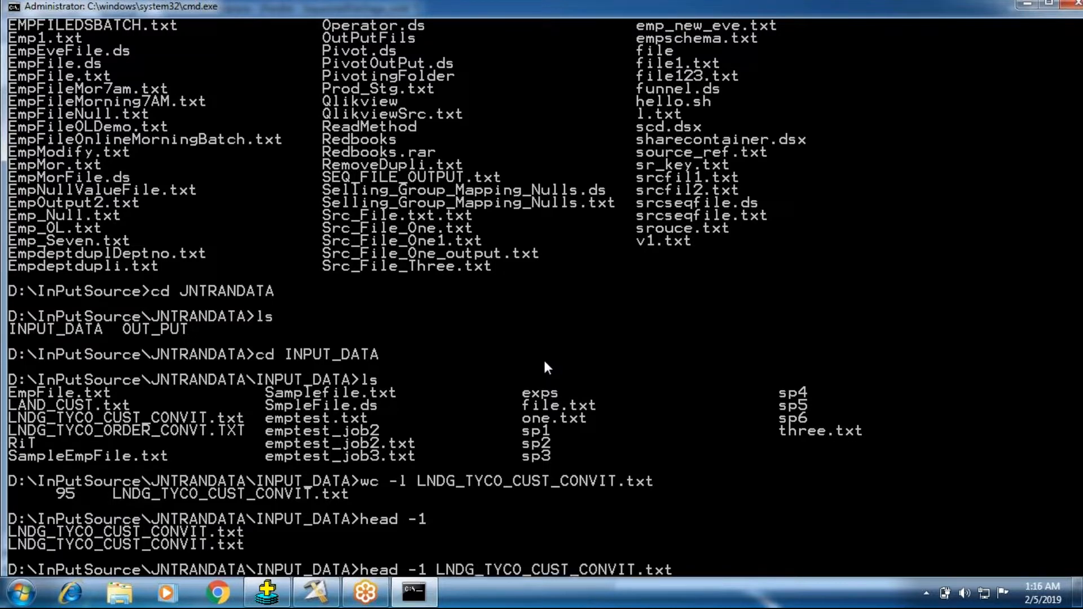
{"action": "key", "text": "Return"}
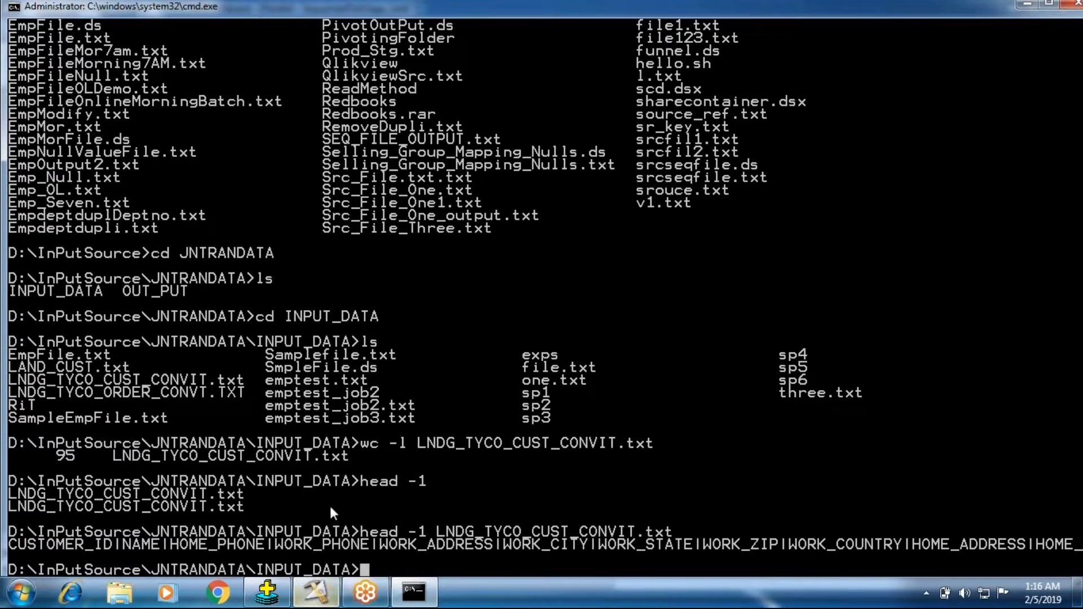
Switch to DataStage Designer and set Sequential_File_0's source file to D:\InPutSource\JNTRANDATA\INPUT_DATA\LNDG_TYCO_CUST_CONVIT.txt
{"action": "left_click", "coordinate": [1024, 6]}
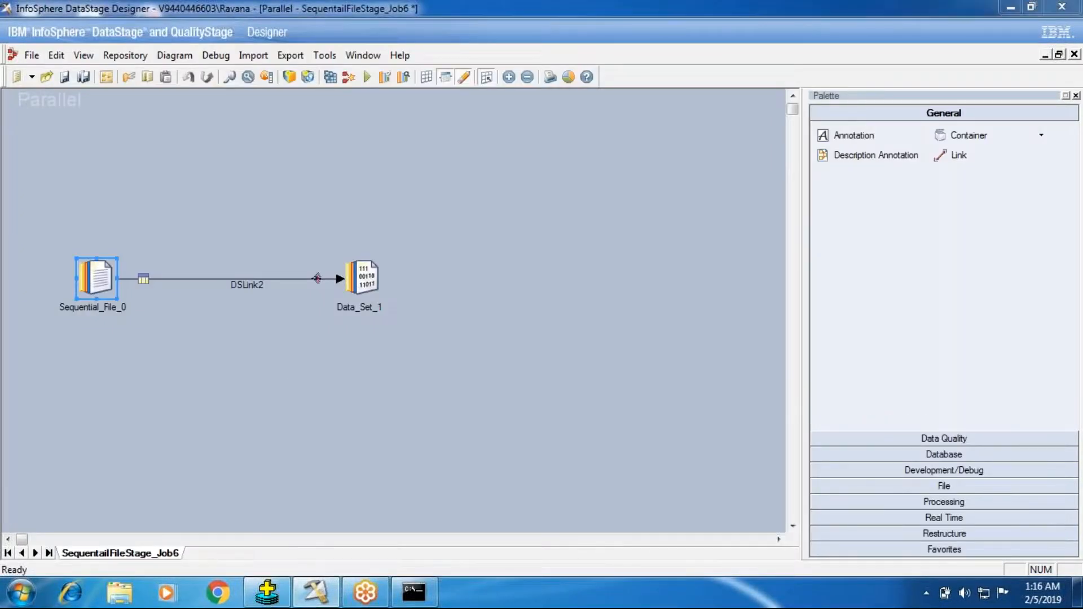
{"action": "double_click", "coordinate": [96, 283]}
{"action": "left_click", "coordinate": [134, 132]}
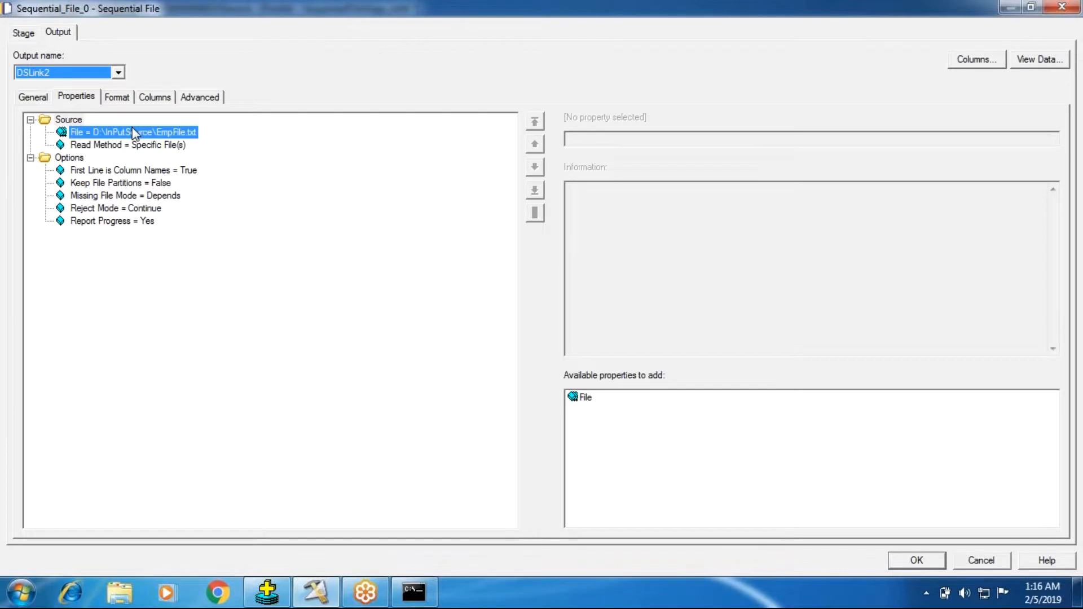
{"action": "left_click", "coordinate": [1054, 138]}
{"action": "left_click", "coordinate": [987, 177]}
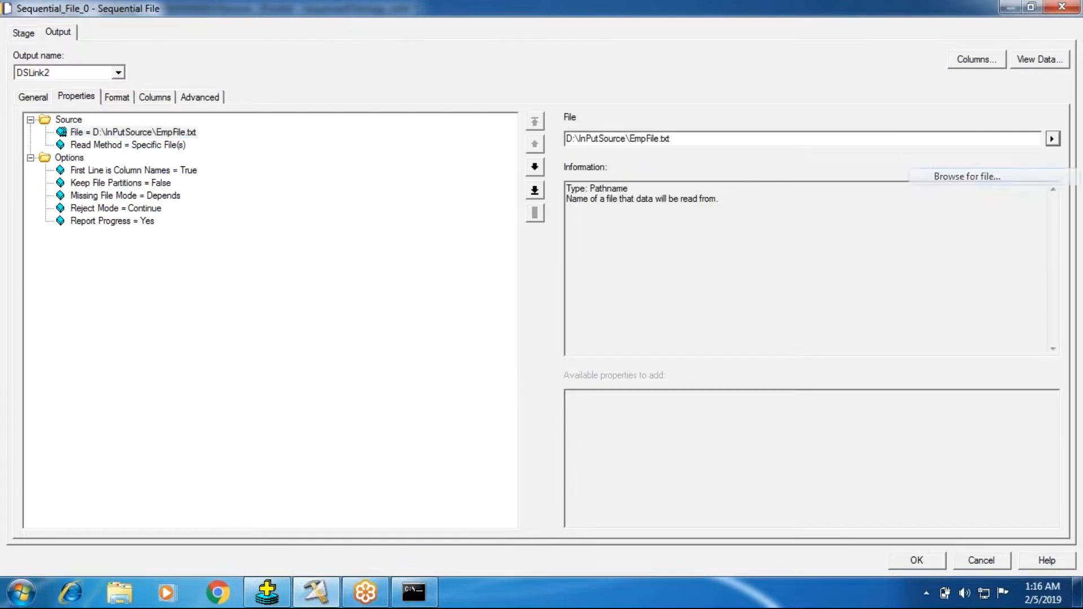
{"action": "double_click", "coordinate": [473, 235]}
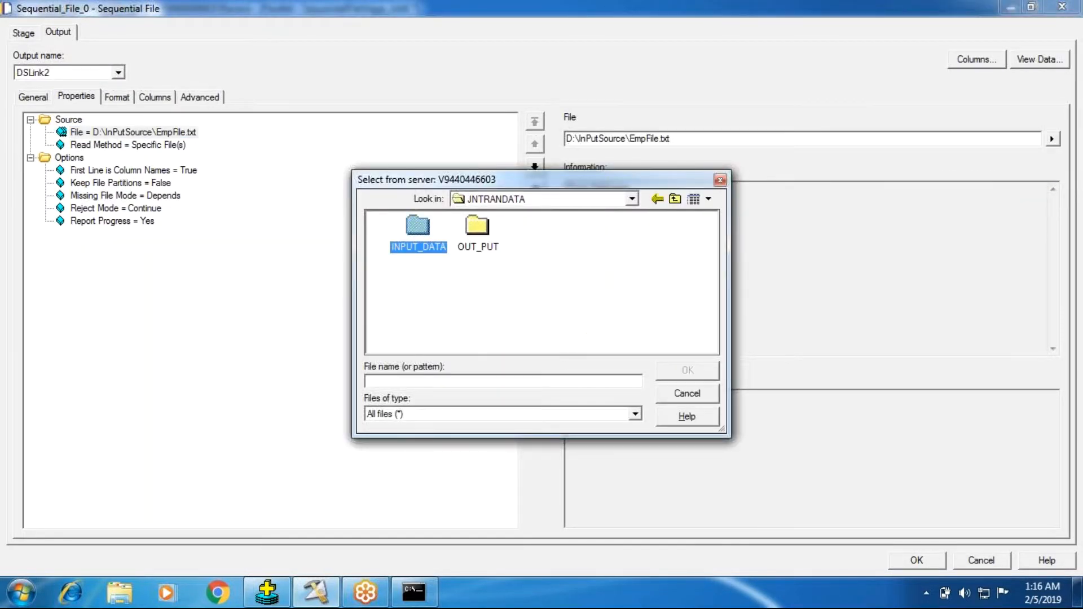
{"action": "double_click", "coordinate": [418, 247]}
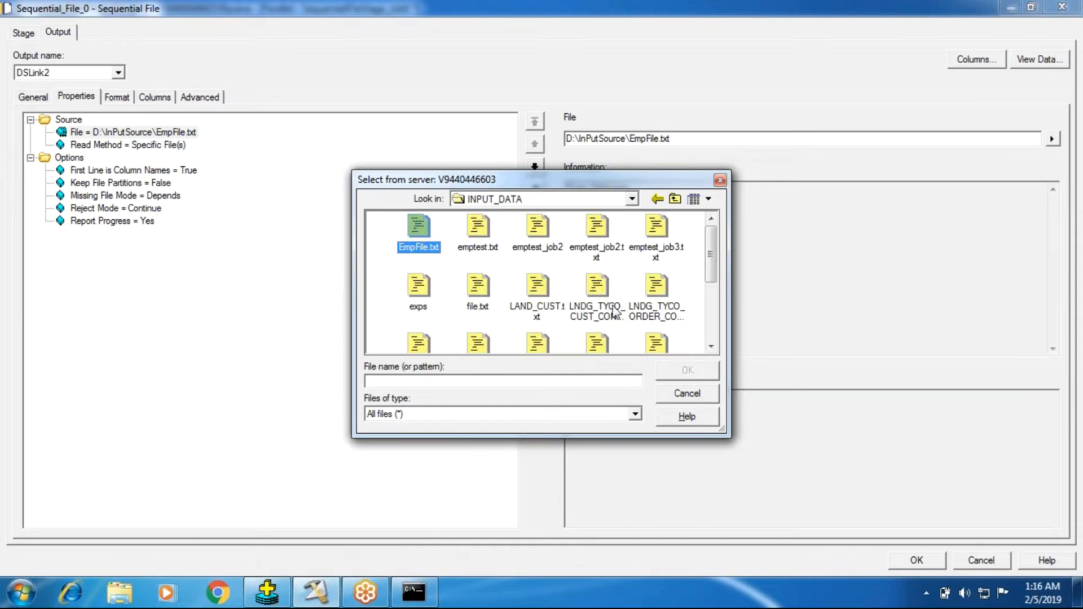
{"action": "left_click", "coordinate": [600, 289]}
{"action": "left_click", "coordinate": [687, 370]}
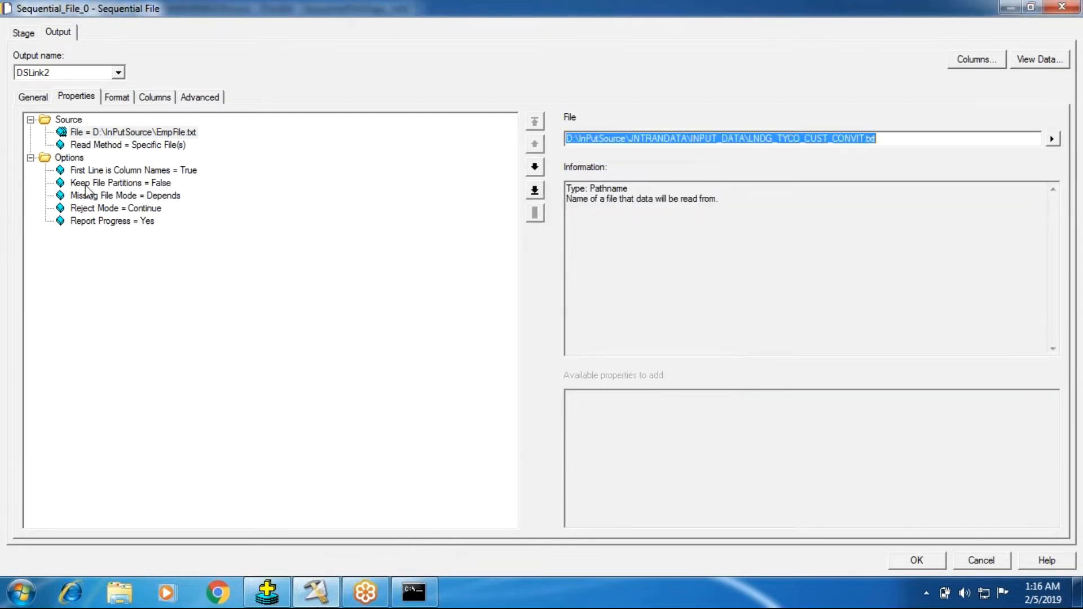
{"action": "left_click", "coordinate": [121, 182]}
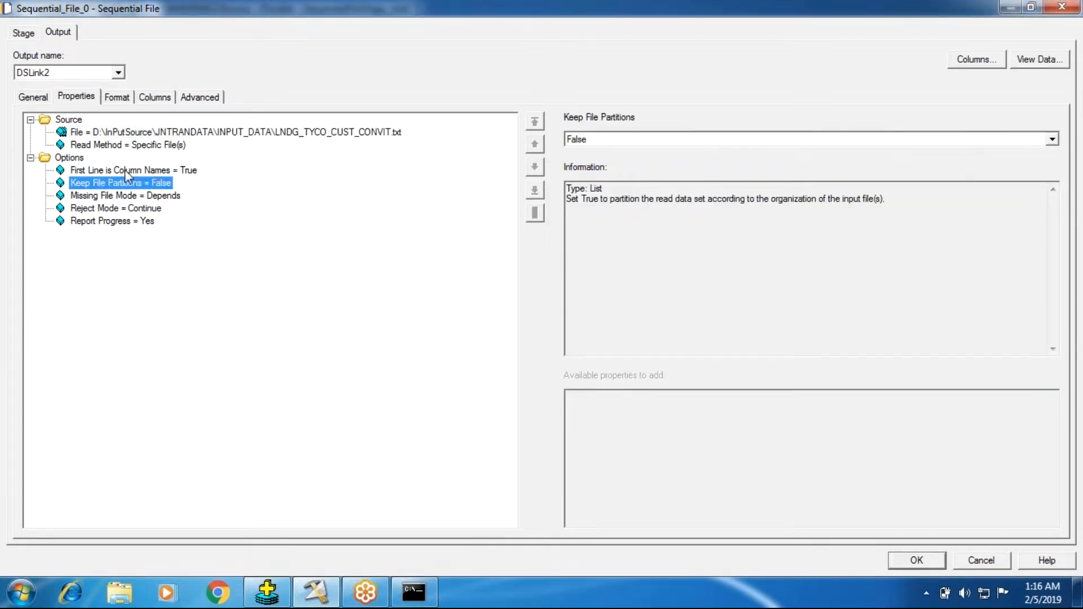
{"action": "left_click", "coordinate": [127, 169]}
Set the field delimiter in the source stage's format to the pipe character |
{"action": "left_click", "coordinate": [117, 97]}
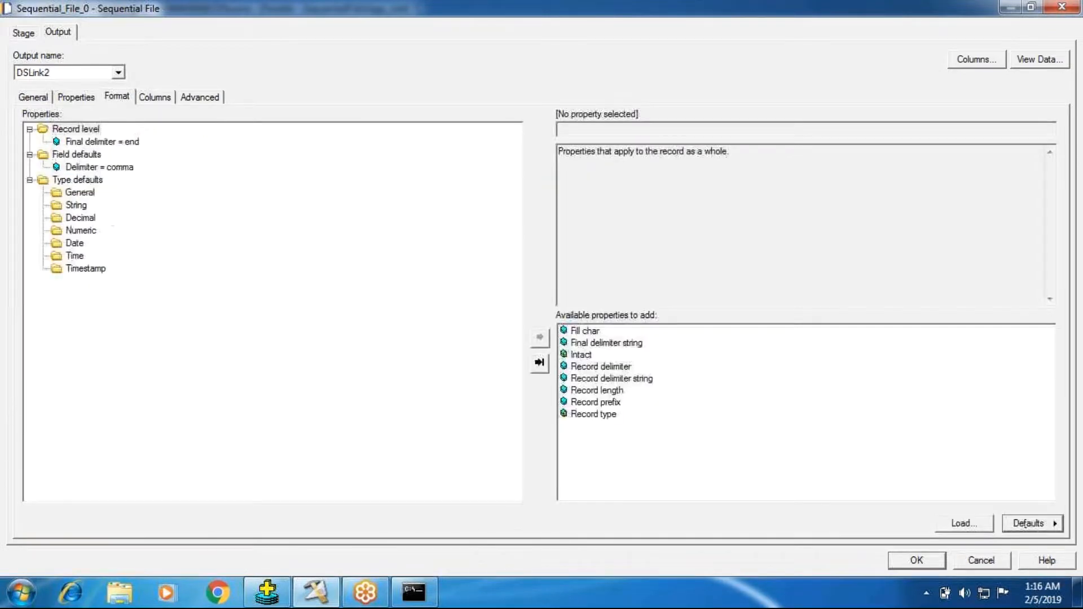
{"action": "left_click", "coordinate": [116, 167]}
{"action": "left_click", "coordinate": [732, 131]}
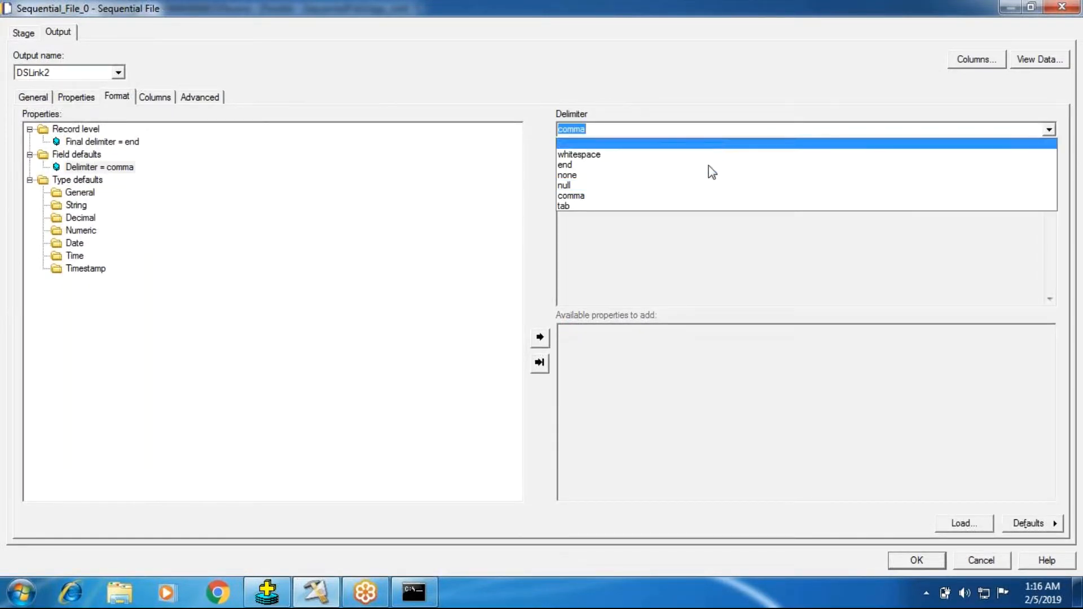
{"action": "left_click", "coordinate": [575, 142]}
{"action": "type", "text": "|"}
{"action": "key", "text": "Return"}
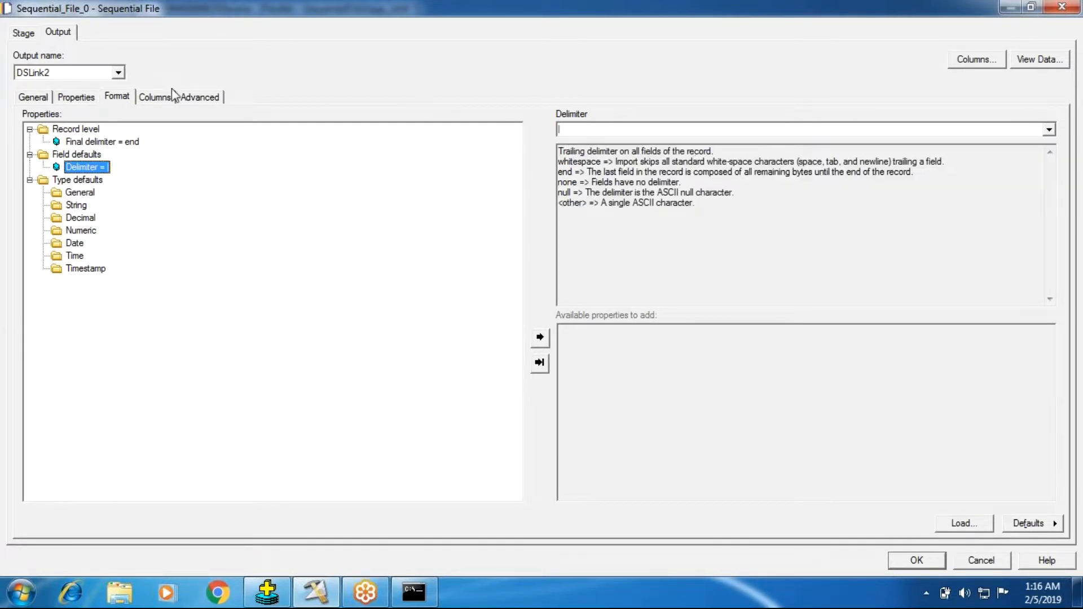
Delete all existing employee column definitions from the source stage
{"action": "left_click", "coordinate": [160, 98]}
{"action": "left_click", "coordinate": [27, 119]}
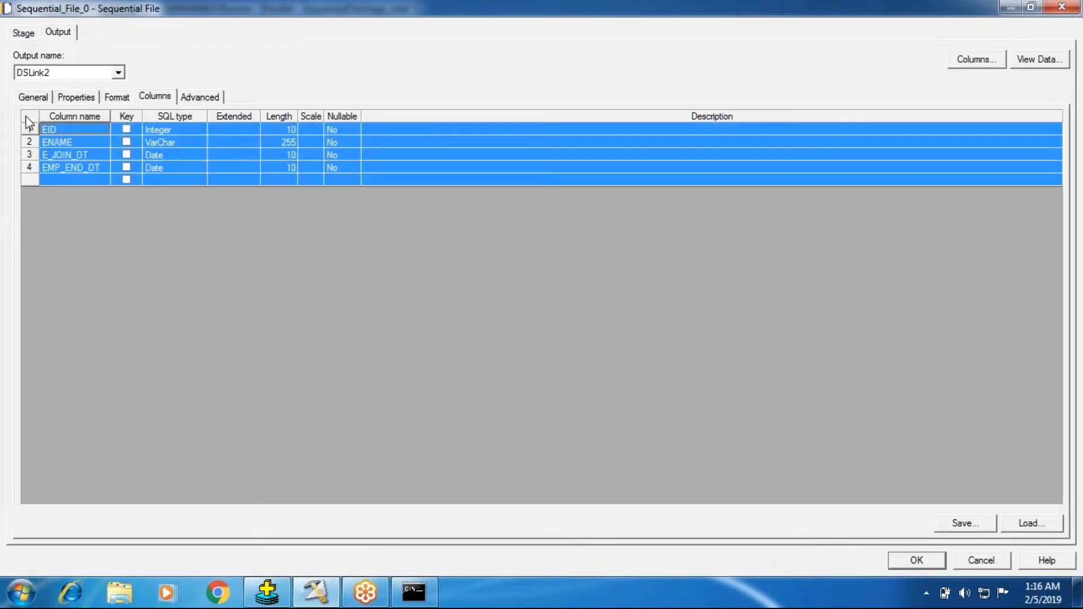
{"action": "key", "text": "Delete"}
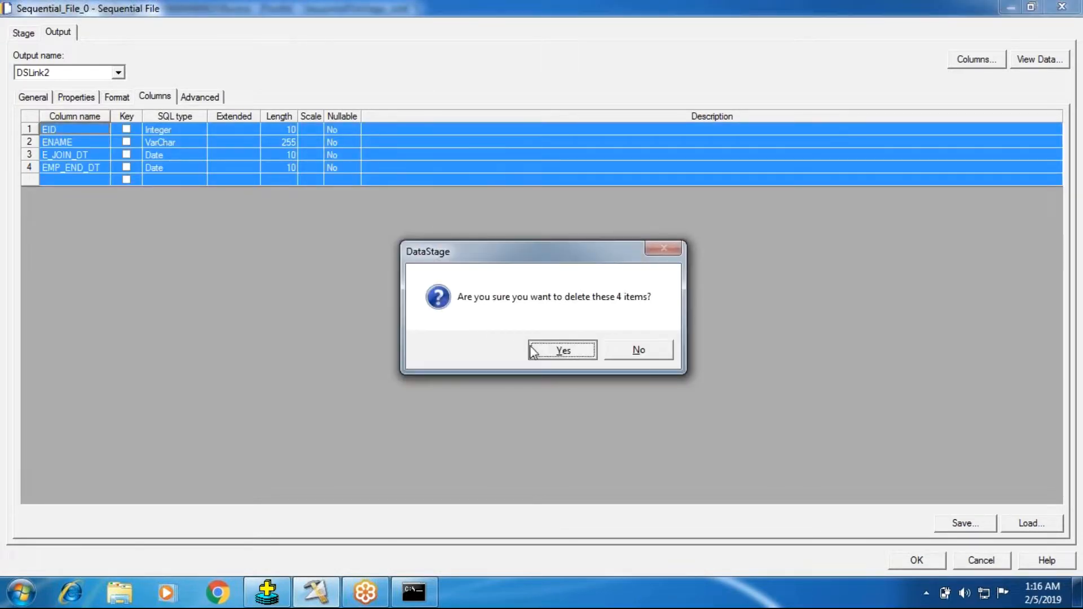
{"action": "left_click", "coordinate": [558, 348]}
Start importing a sequential file definition for LNDG_TYCO_CUST_CONVIT.txt from D:\InPutSource\JNTRANDATA\INPUT_DATA in the Sequential table definitions
{"action": "left_click", "coordinate": [1053, 525]}
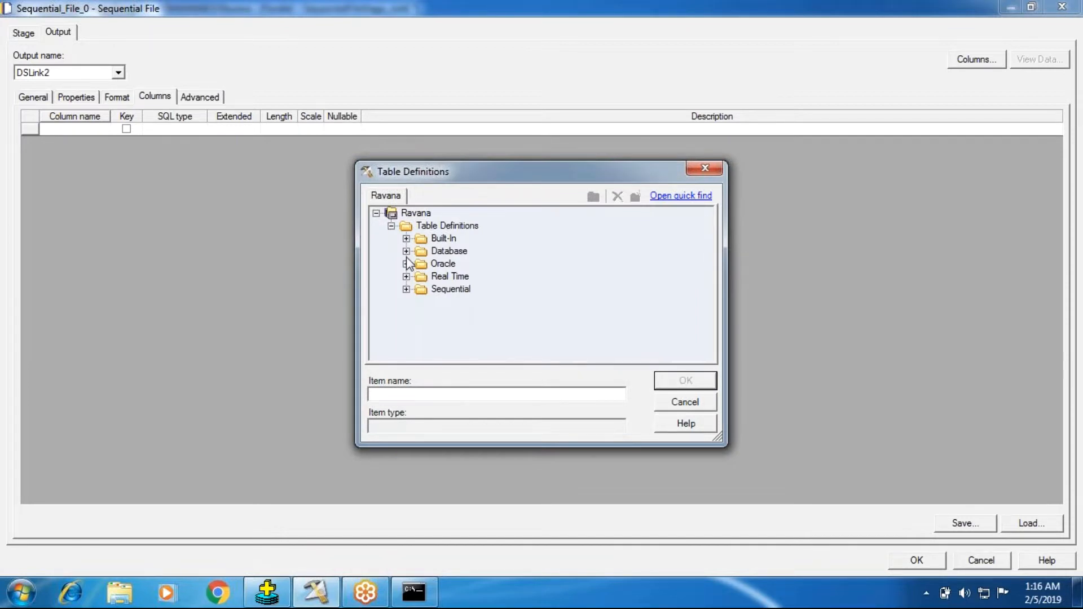
{"action": "left_click", "coordinate": [407, 289]}
{"action": "right_click", "coordinate": [432, 290]}
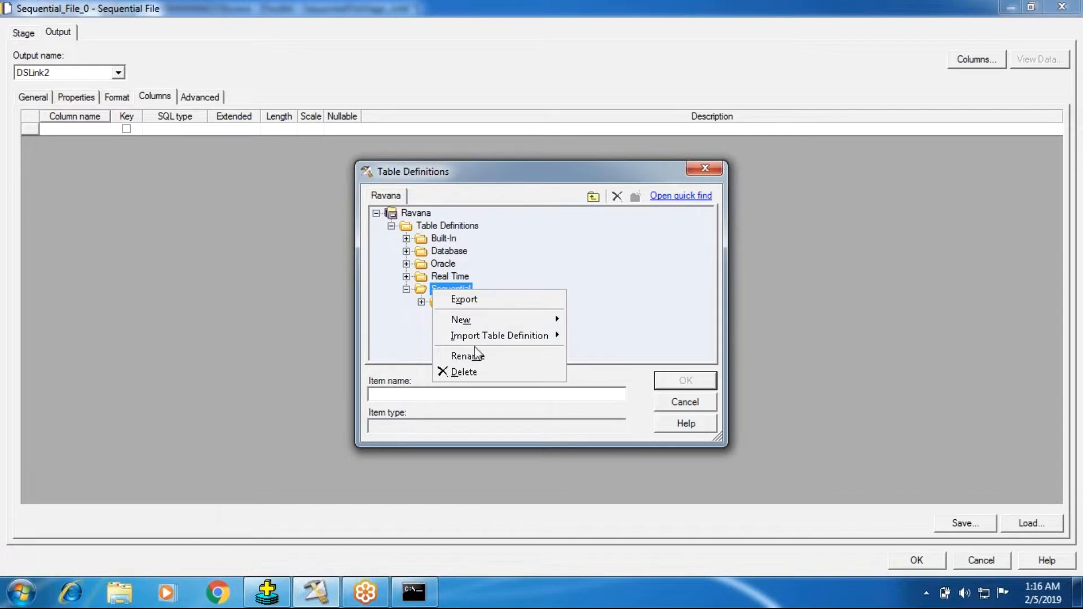
{"action": "mouse_move", "coordinate": [480, 337]}
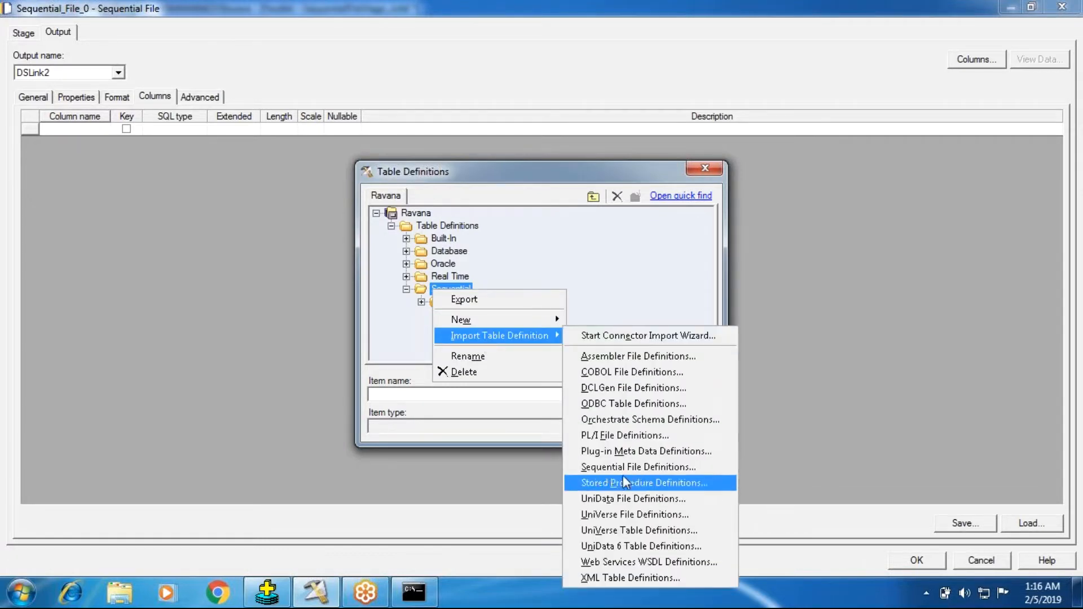
{"action": "left_click", "coordinate": [624, 470]}
{"action": "left_click", "coordinate": [637, 206]}
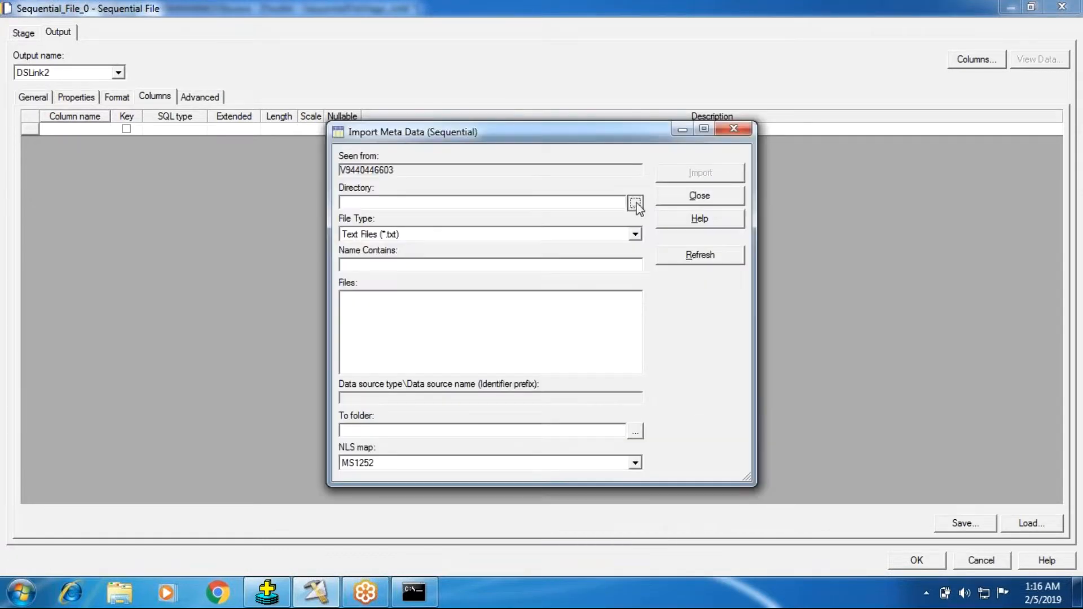
{"action": "left_click", "coordinate": [688, 370]}
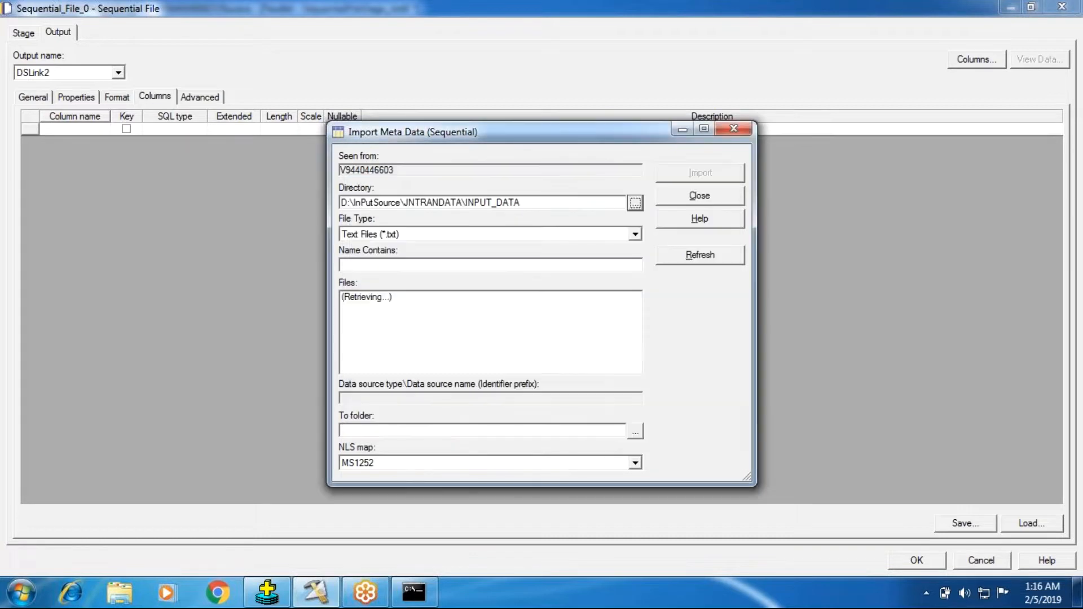
{"action": "left_click", "coordinate": [381, 360]}
{"action": "left_click", "coordinate": [712, 175]}
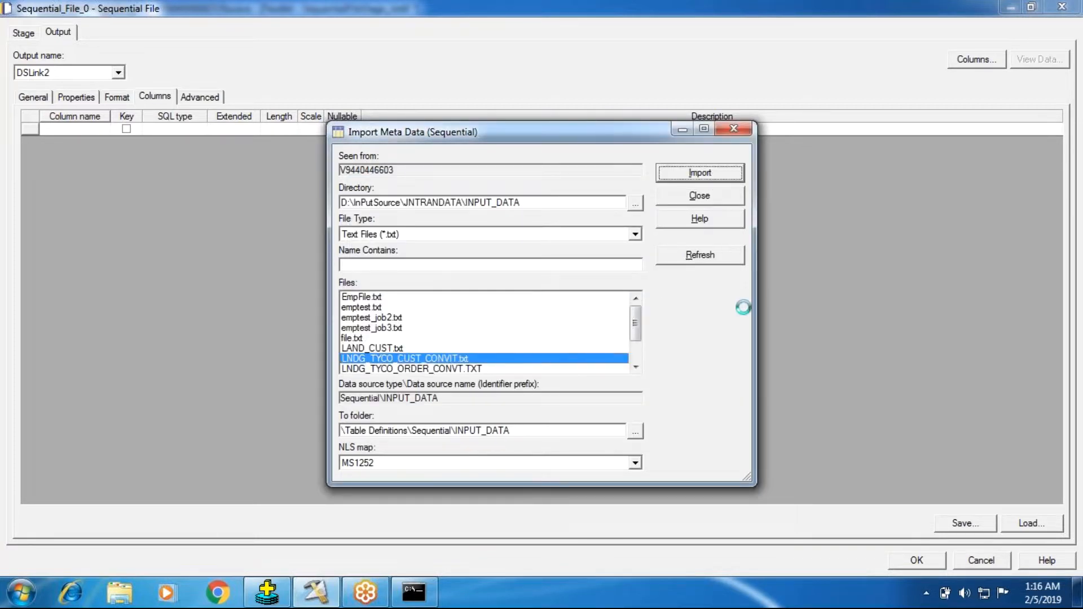
Treat the first line as column names, set the other delimiter to |, and preview the parsed data
{"action": "left_click", "coordinate": [526, 220]}
{"action": "left_click", "coordinate": [719, 266]}
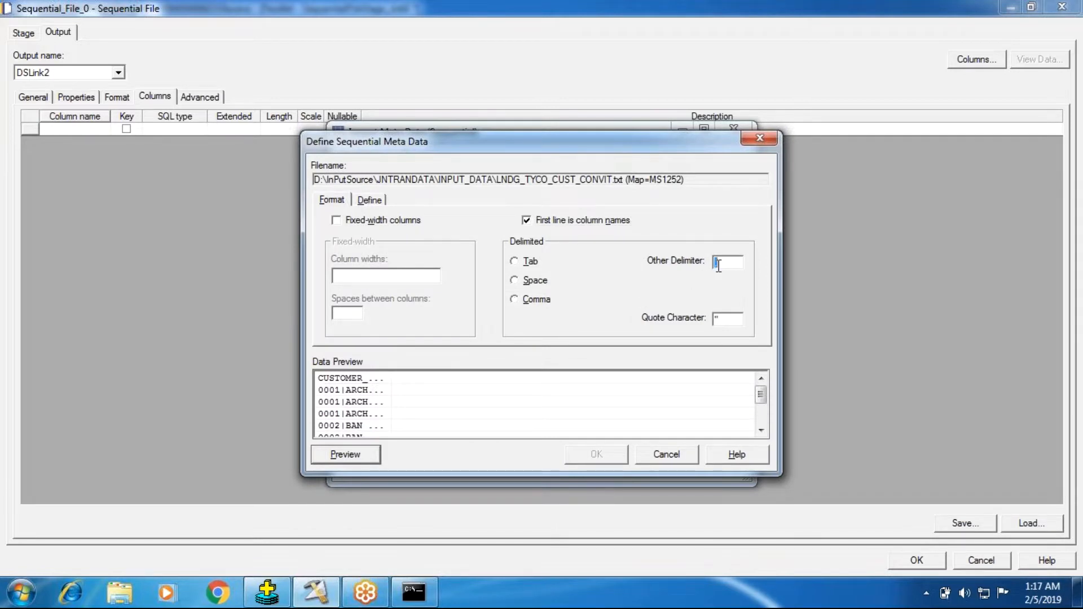
{"action": "type", "text": "|"}
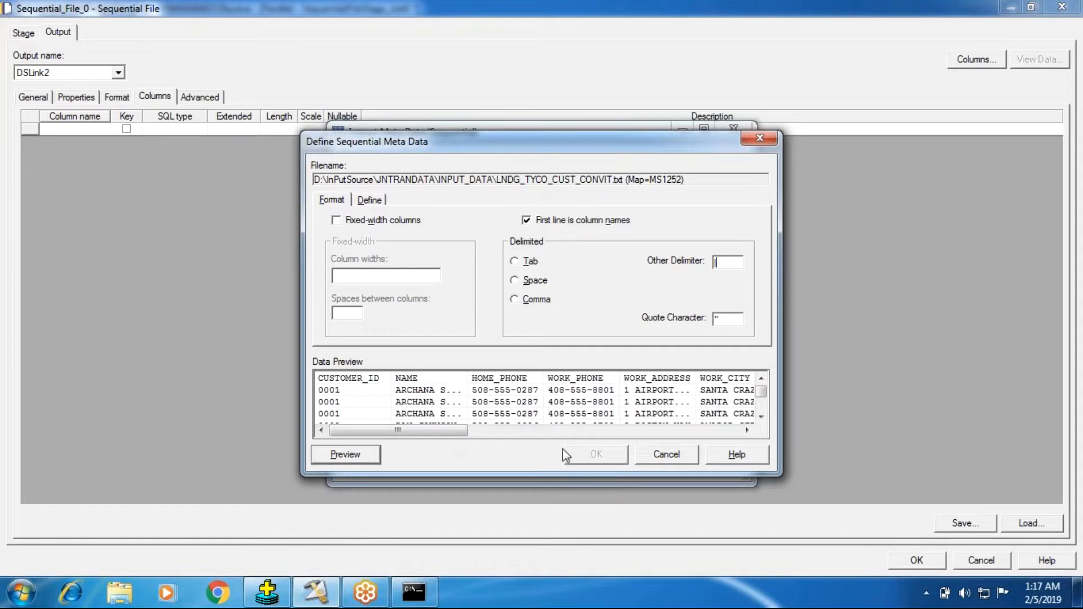
Review the defined columns with the column name field widened, and accept the imported metadata
{"action": "left_click", "coordinate": [375, 199]}
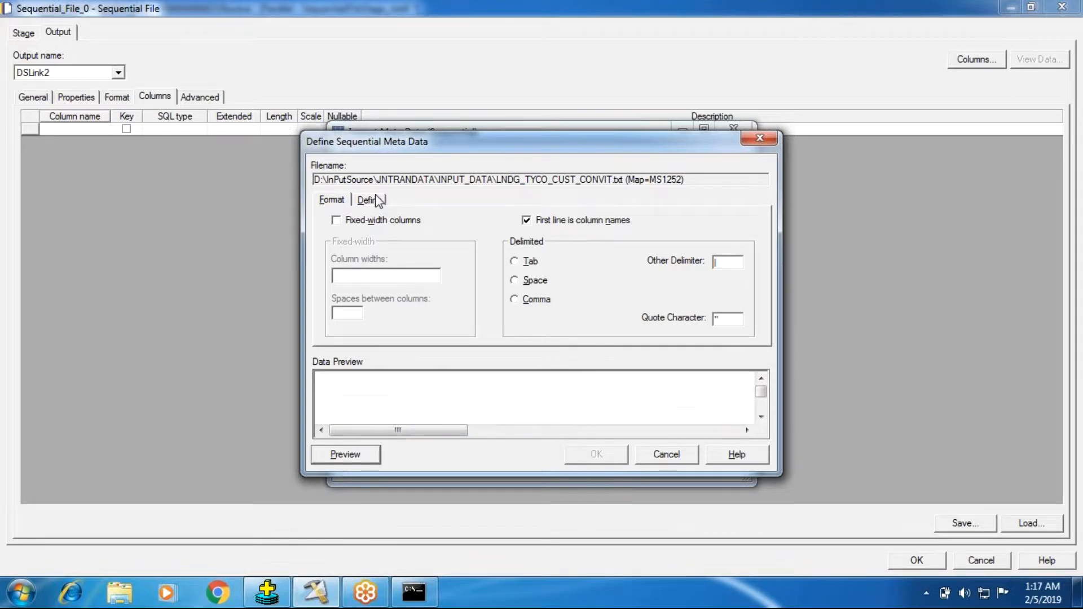
{"action": "left_click", "coordinate": [757, 240]}
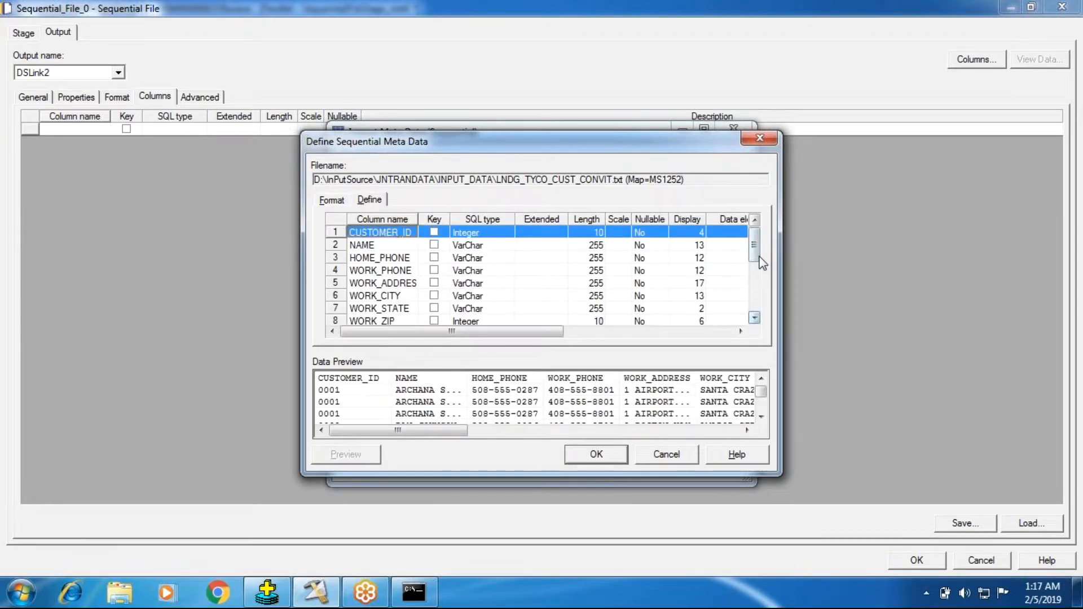
{"action": "left_click_drag", "start_coordinate": [759, 255], "coordinate": [758, 313]}
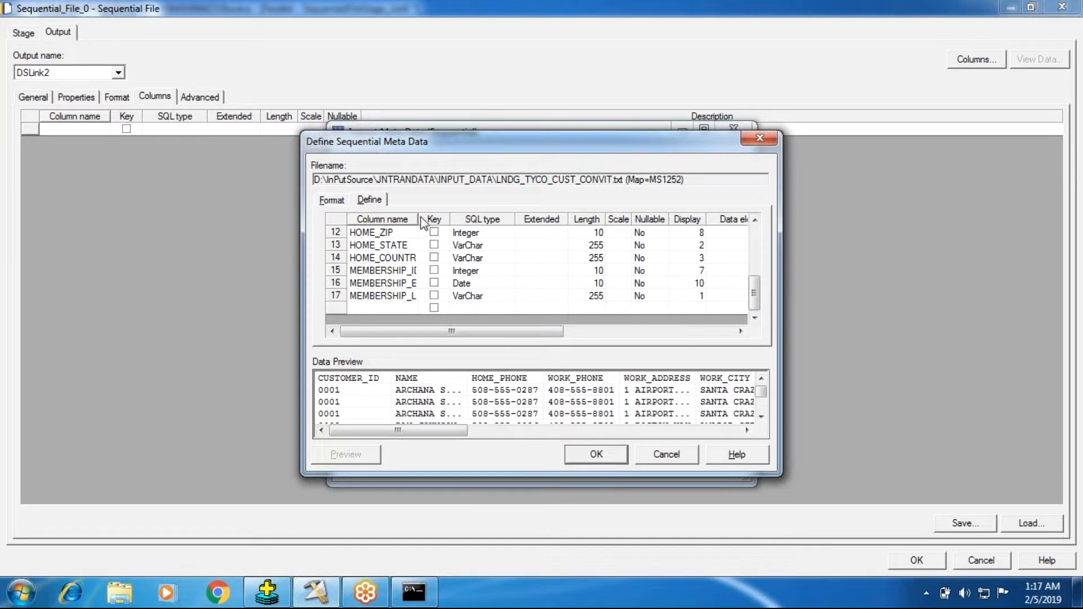
{"action": "left_click_drag", "start_coordinate": [418, 219], "coordinate": [466, 219]}
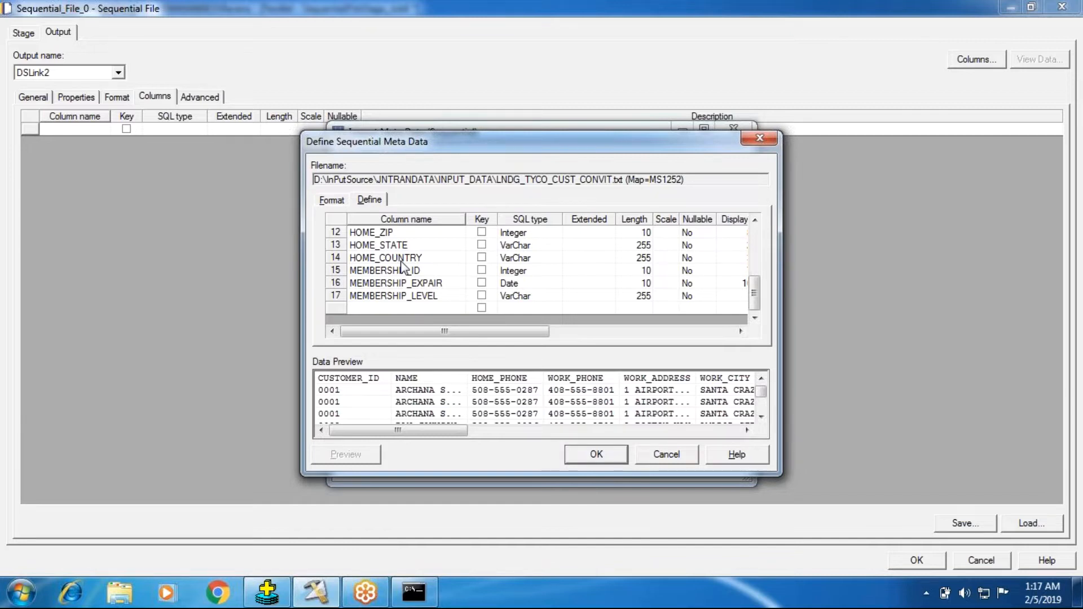
{"action": "left_click", "coordinate": [592, 454]}
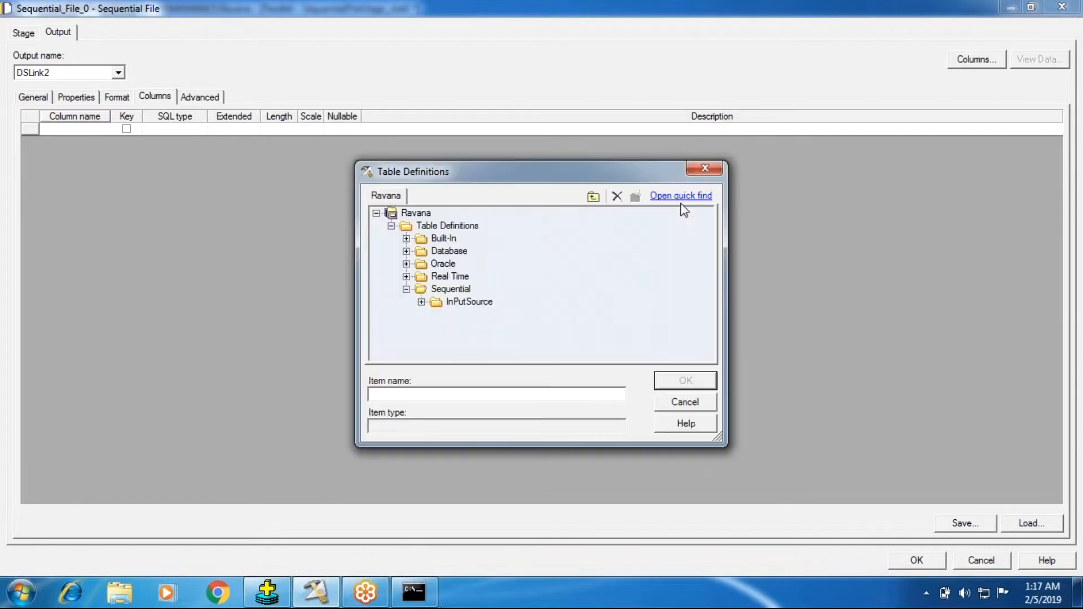
Load all columns of the LNDG_TYCO_CUST_CONVIT.txt table definition into the source stage and return to its properties
{"action": "left_click", "coordinate": [422, 303]}
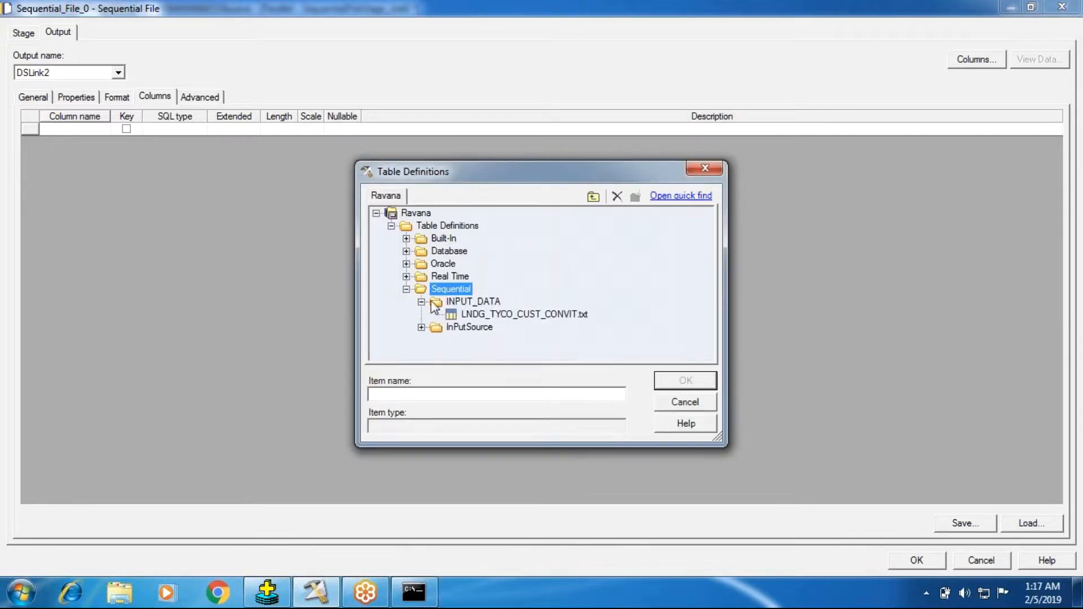
{"action": "left_click", "coordinate": [492, 316]}
{"action": "left_click", "coordinate": [681, 382]}
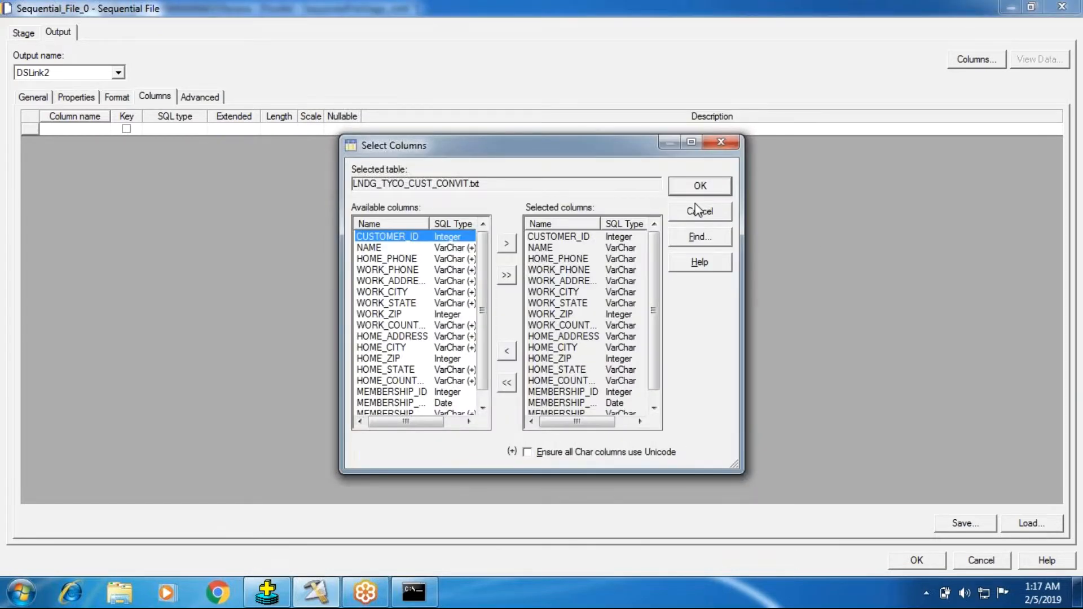
{"action": "left_click", "coordinate": [701, 185]}
{"action": "left_click", "coordinate": [76, 96]}
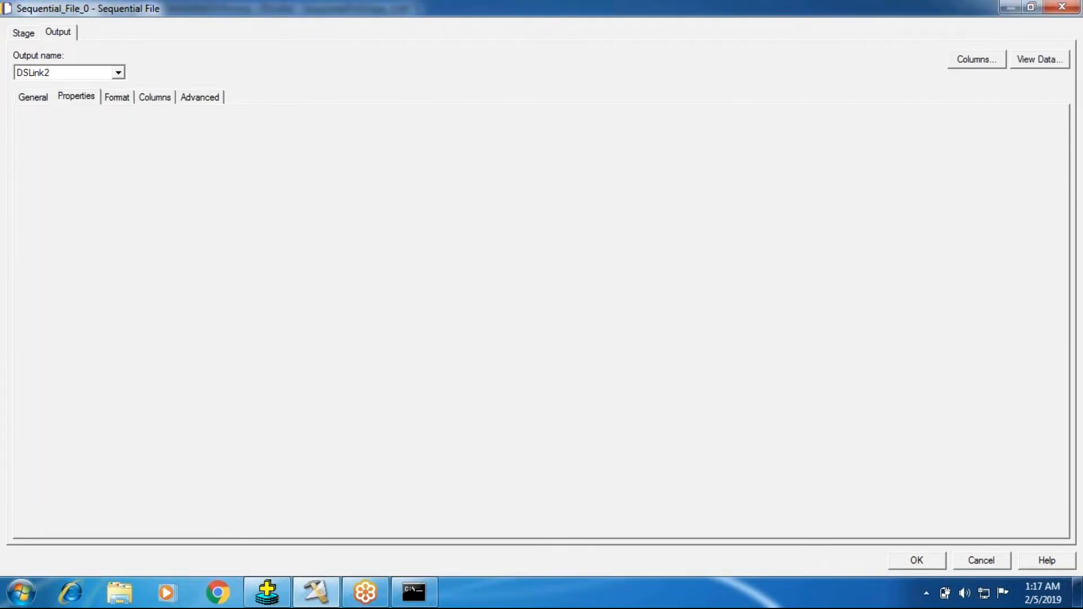
Preview the source stage's data on DSLink2, look through the customer records, and close the preview
{"action": "left_click", "coordinate": [1040, 59]}
{"action": "left_click", "coordinate": [686, 252]}
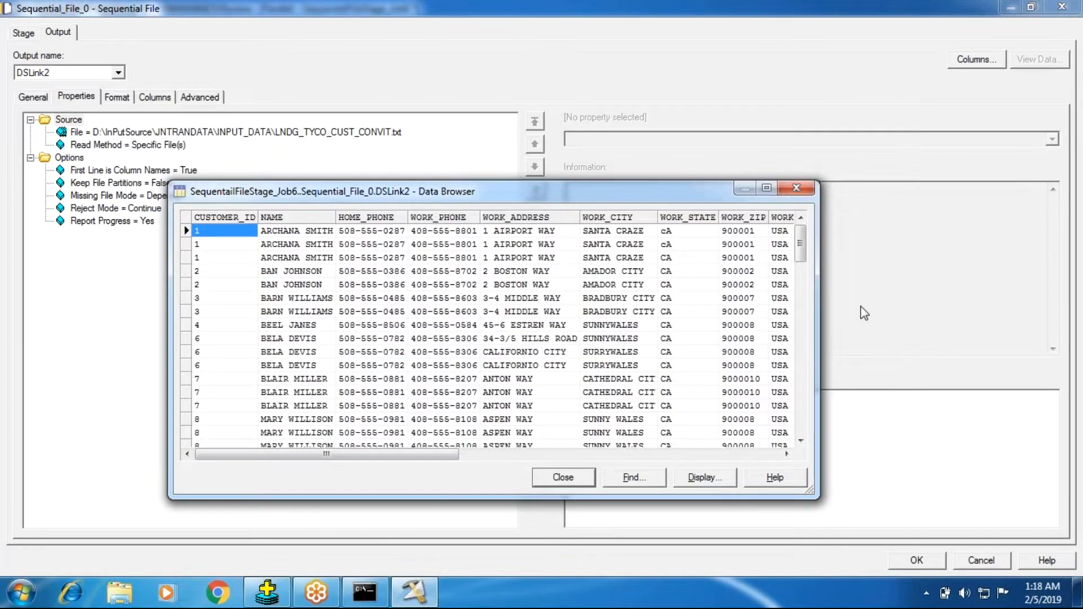
{"action": "left_click_drag", "start_coordinate": [801, 237], "coordinate": [813, 333]}
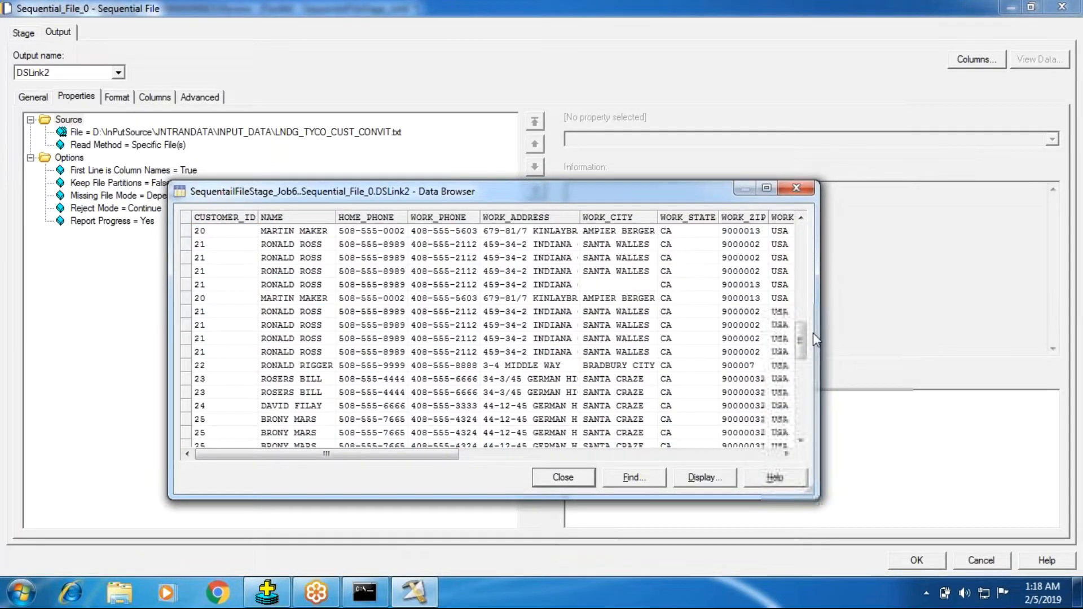
{"action": "scroll", "coordinate": [814, 333], "scroll_direction": "down", "scroll_amount": 4}
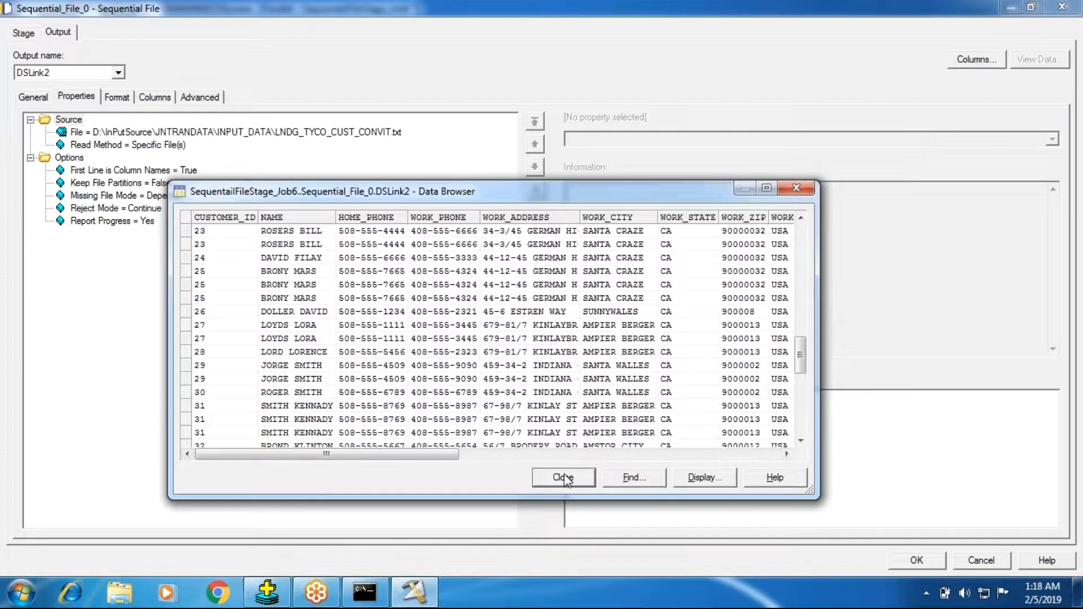
{"action": "left_click", "coordinate": [563, 477]}
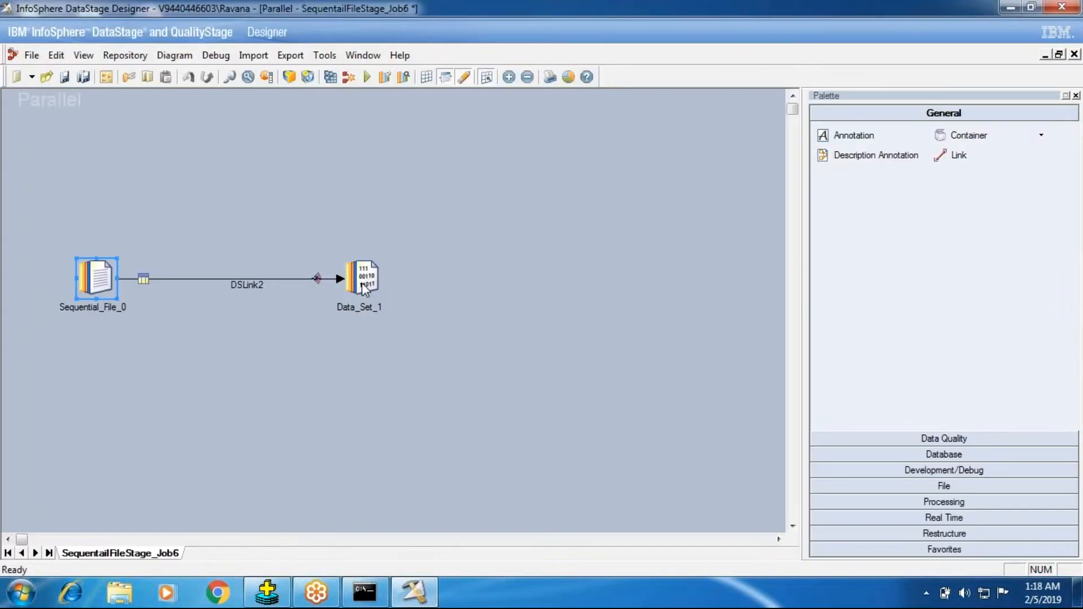
Set the target file of the Data_Set_1 stage to RejectReason.ds and accept the stage properties
{"action": "double_click", "coordinate": [361, 283]}
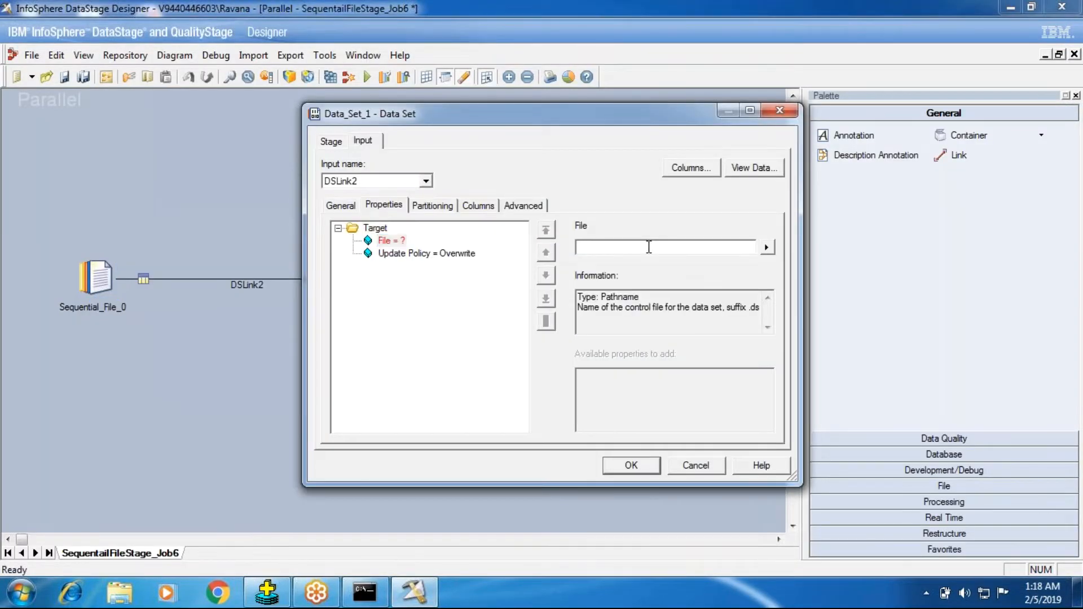
{"action": "left_click", "coordinate": [649, 248]}
{"action": "type", "text": "RejectReason.ds"}
{"action": "key", "text": "Return"}
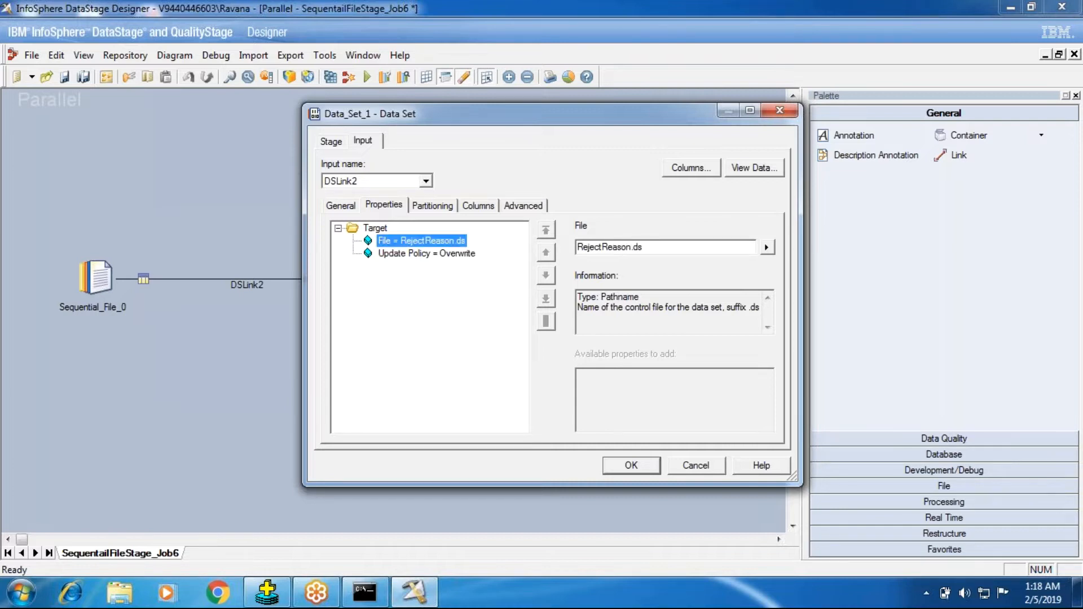
{"action": "left_click", "coordinate": [613, 473]}
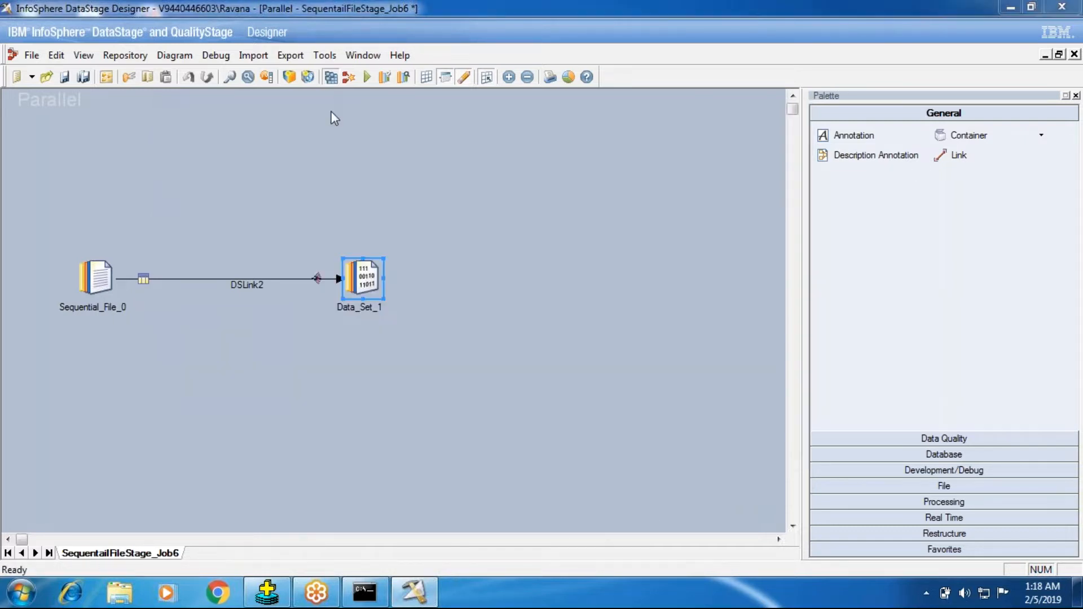
Compile the SequentailFileStage_Job6 job and run it with the default run options
{"action": "left_click", "coordinate": [330, 77]}
{"action": "key", "text": "Return"}
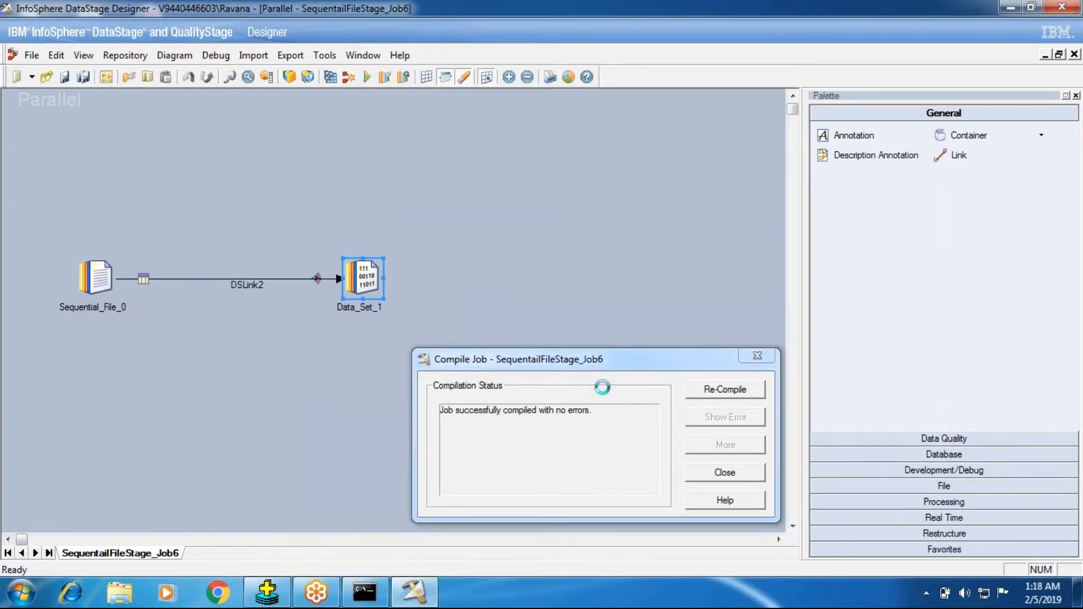
{"action": "left_click", "coordinate": [728, 474]}
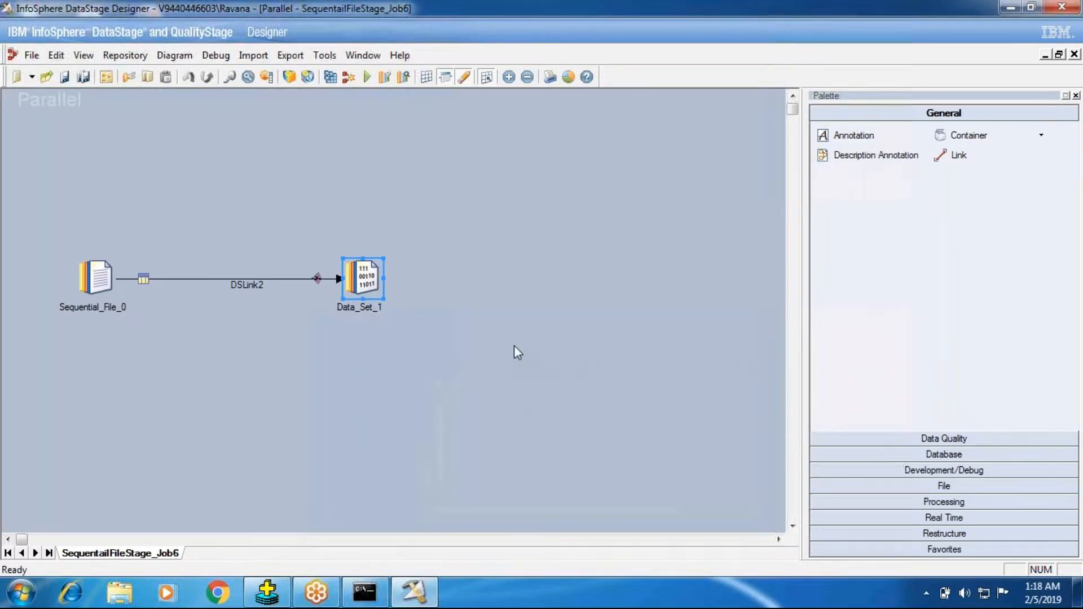
{"action": "left_click", "coordinate": [367, 76]}
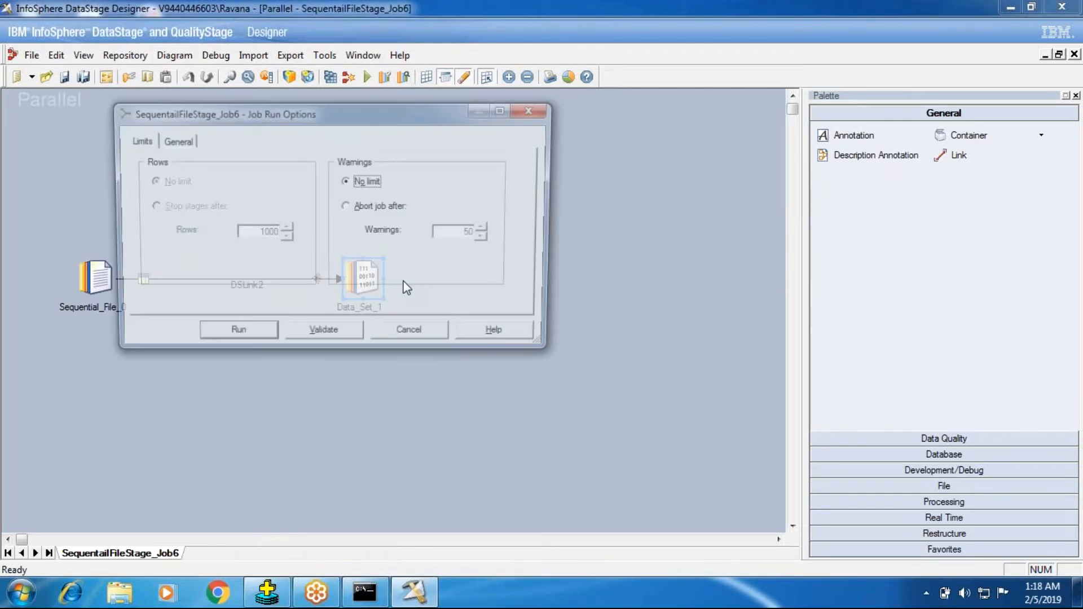
{"action": "key", "text": "Return"}
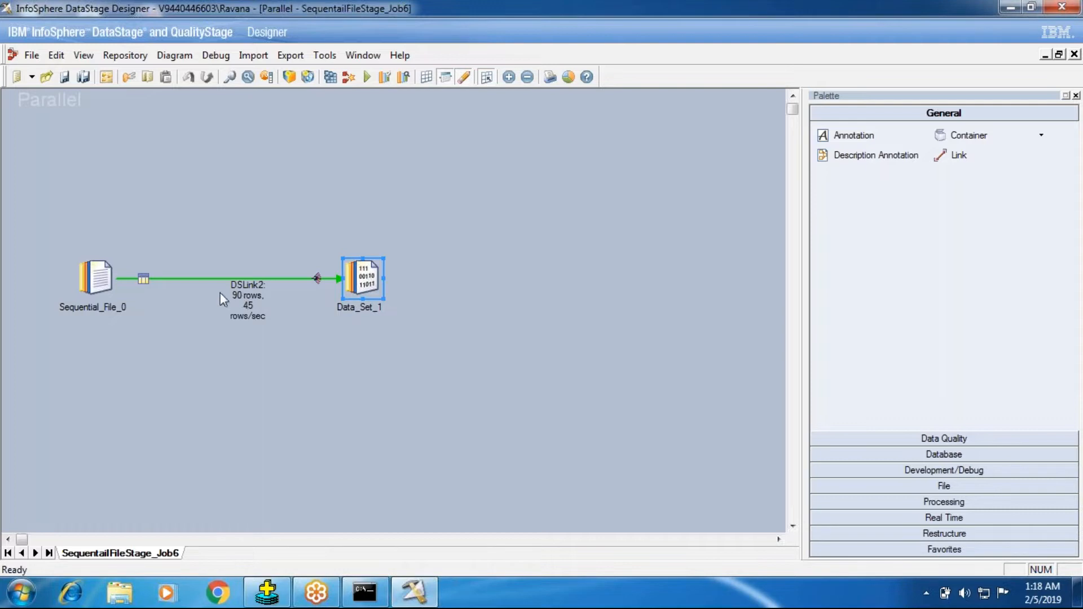
Check the source file's line count in the command prompt and review the column definitions of Sequential_File_0
{"action": "left_click", "coordinate": [365, 592]}
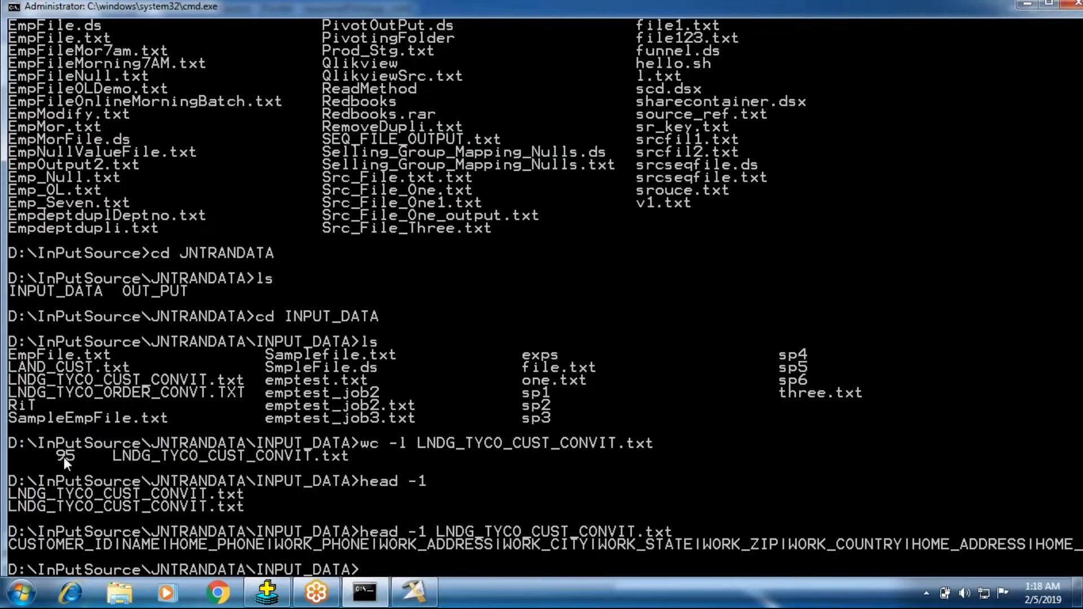
{"action": "left_click", "coordinate": [1025, 9]}
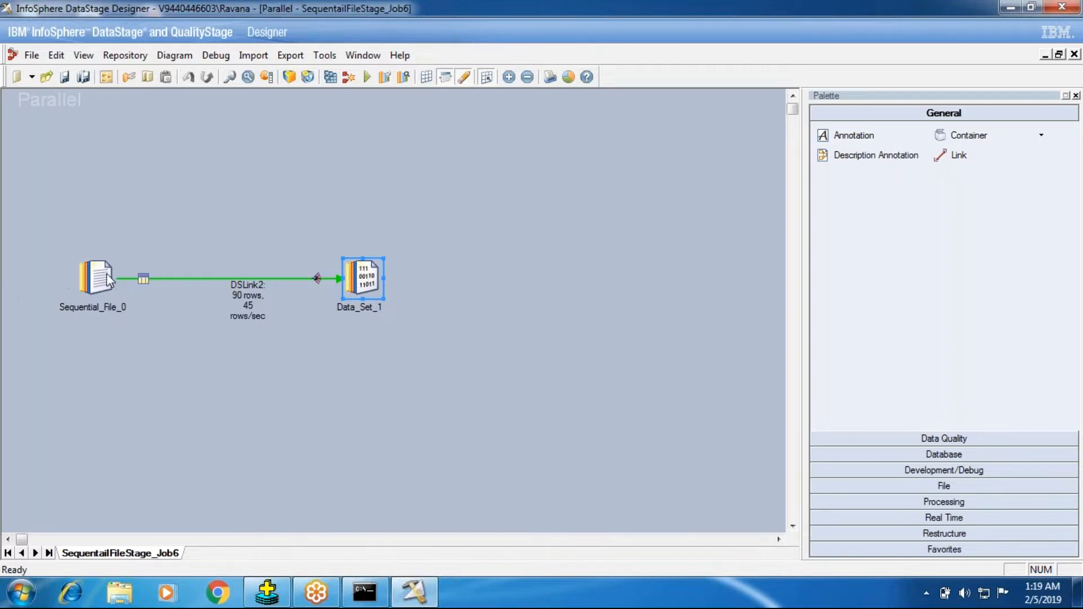
{"action": "left_click", "coordinate": [102, 290]}
{"action": "double_click", "coordinate": [101, 290]}
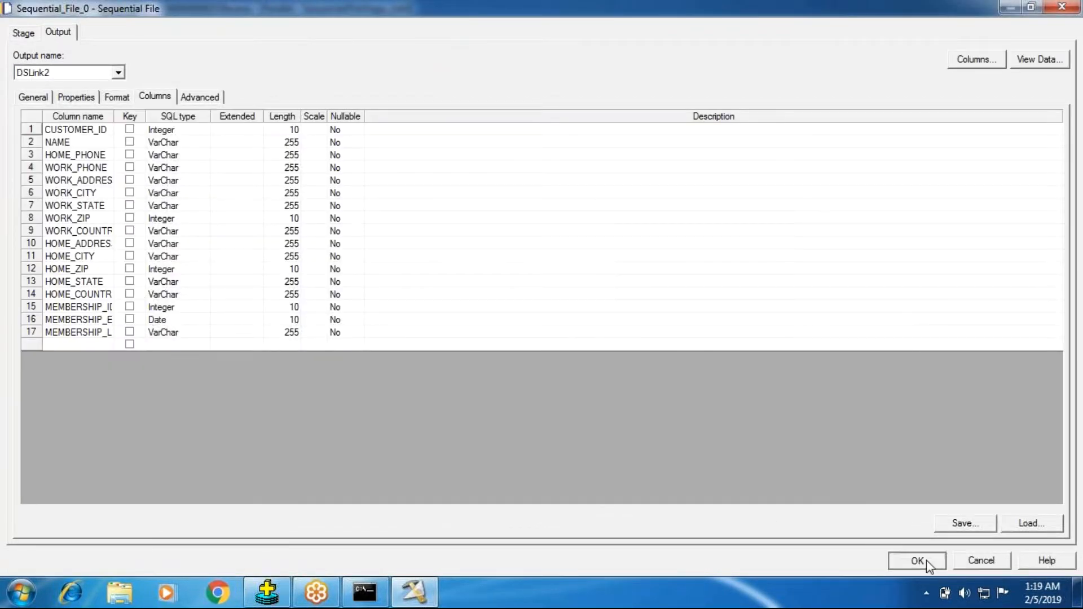
{"action": "left_click", "coordinate": [929, 563]}
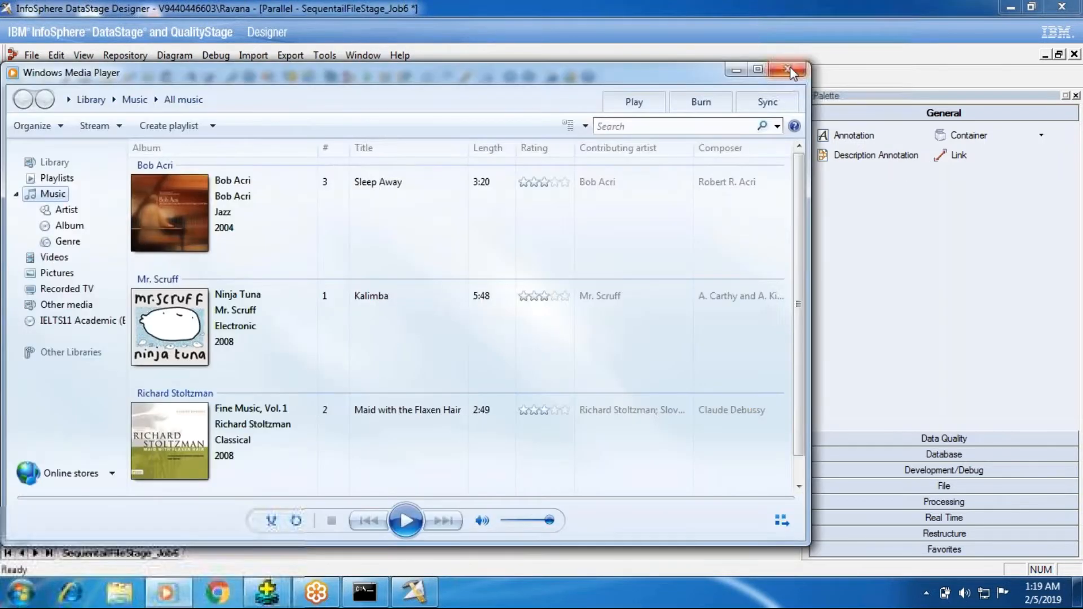
Open the LNDG_TYCO_CUST_CONVIT text file from D:\InPutSource\JNTRANDATA\INPUT_DATA in Notepad
{"action": "left_click", "coordinate": [790, 70]}
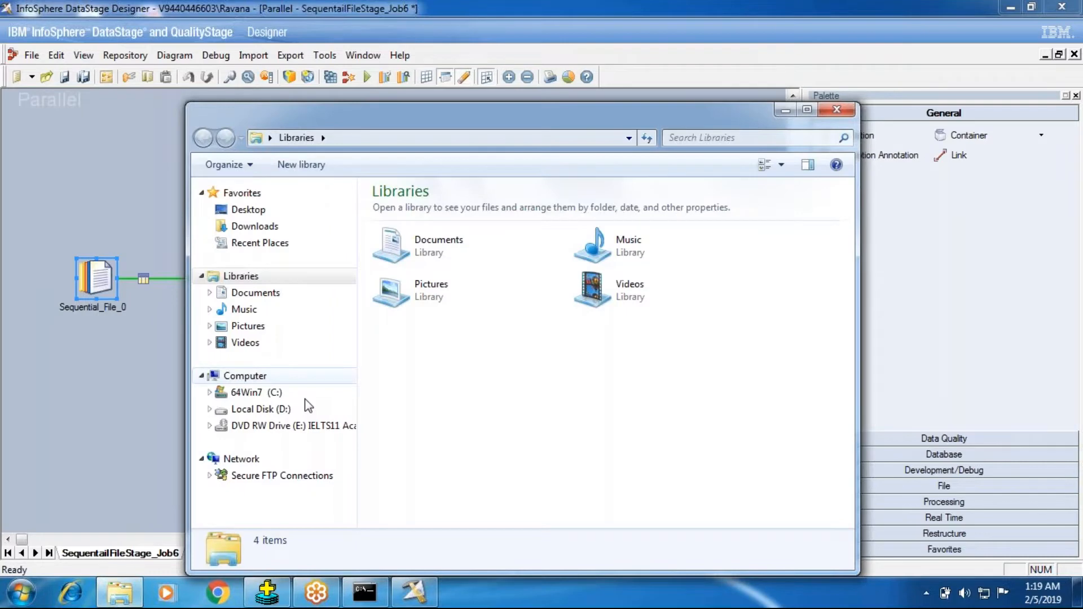
{"action": "left_click", "coordinate": [261, 409]}
{"action": "double_click", "coordinate": [413, 260]}
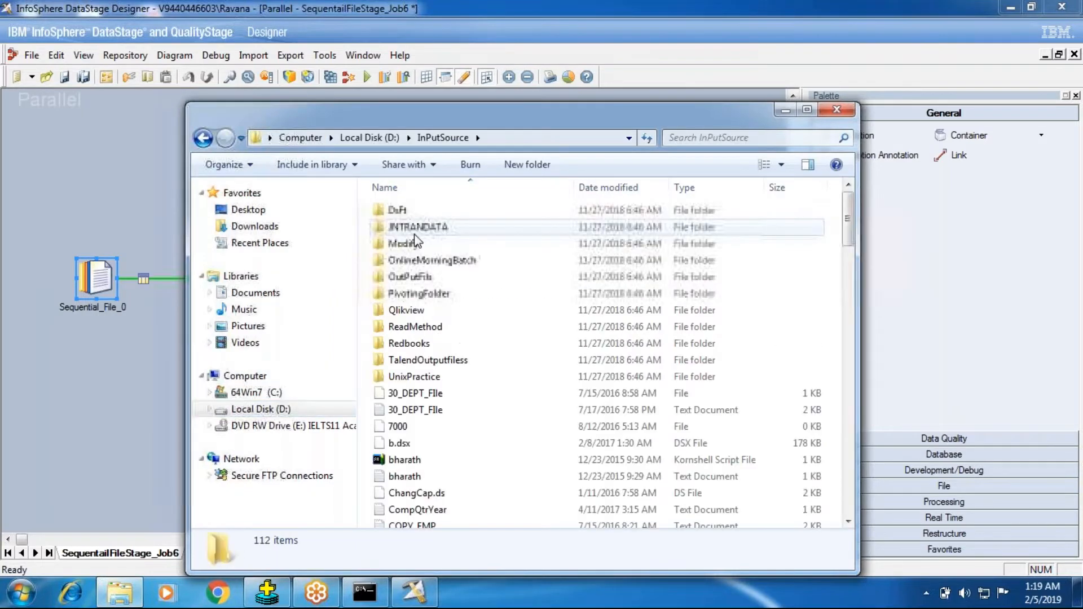
{"action": "double_click", "coordinate": [416, 226]}
{"action": "left_click", "coordinate": [416, 214]}
{"action": "double_click", "coordinate": [415, 213]}
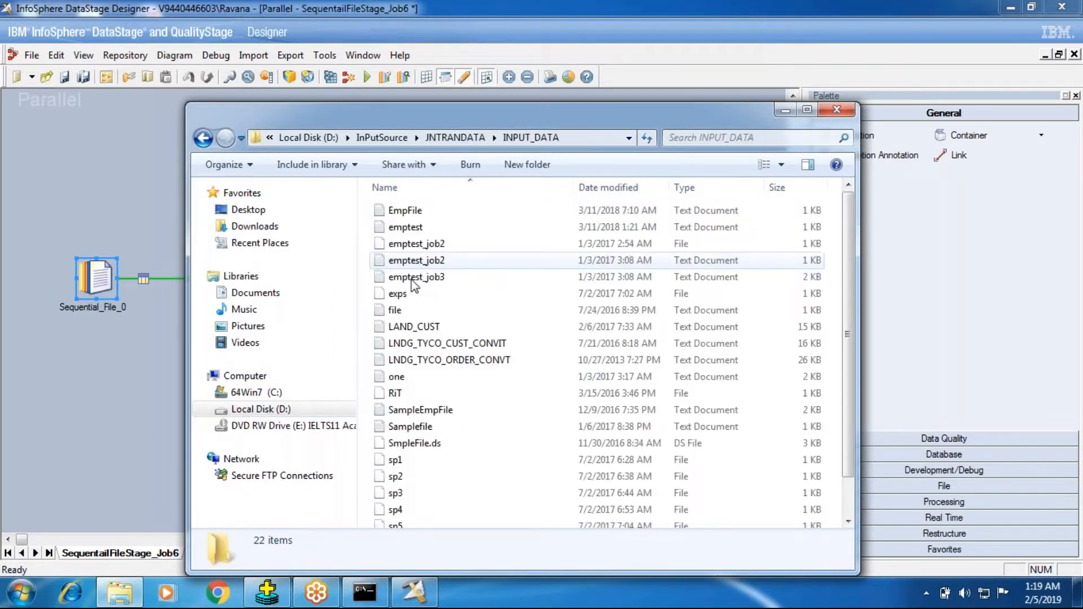
{"action": "double_click", "coordinate": [408, 344]}
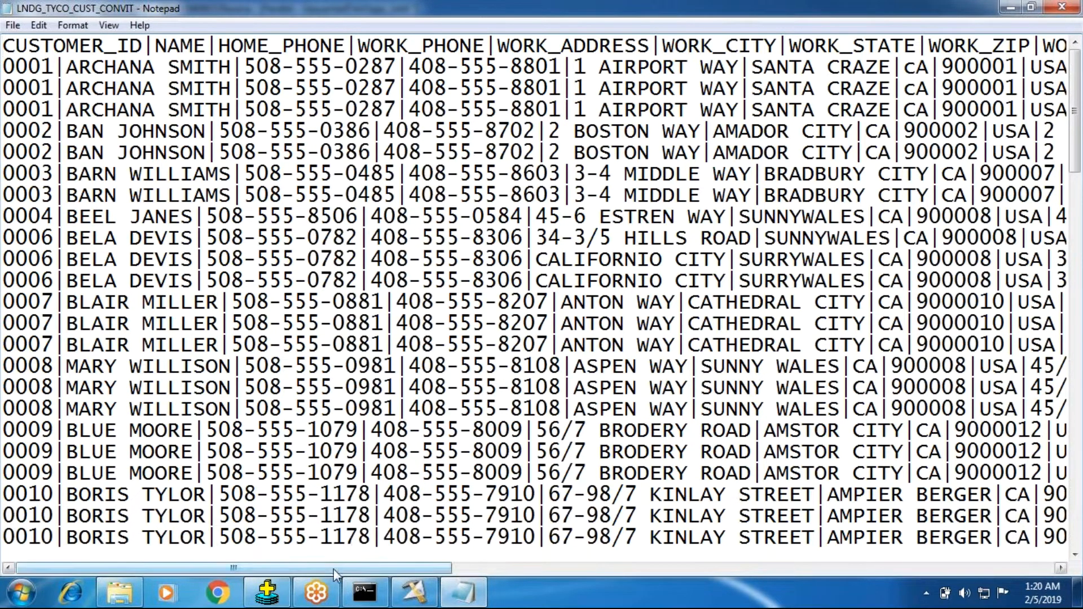
Examine the customer file's fields across the full row width, including the membership ID and date values
{"action": "left_click_drag", "start_coordinate": [333, 569], "coordinate": [489, 575]}
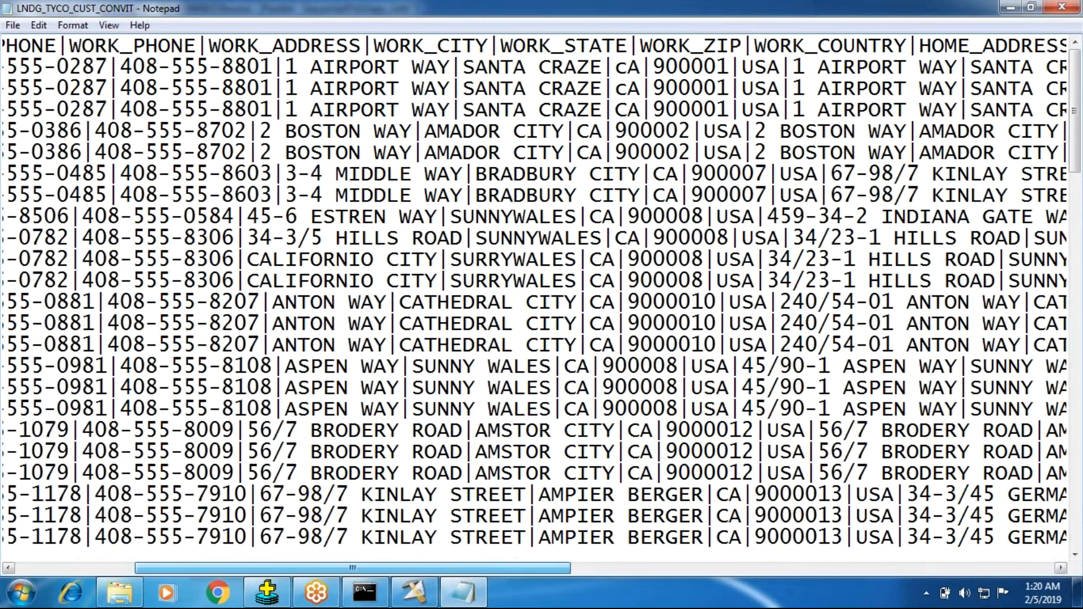
{"action": "left_click_drag", "start_coordinate": [489, 575], "coordinate": [754, 574]}
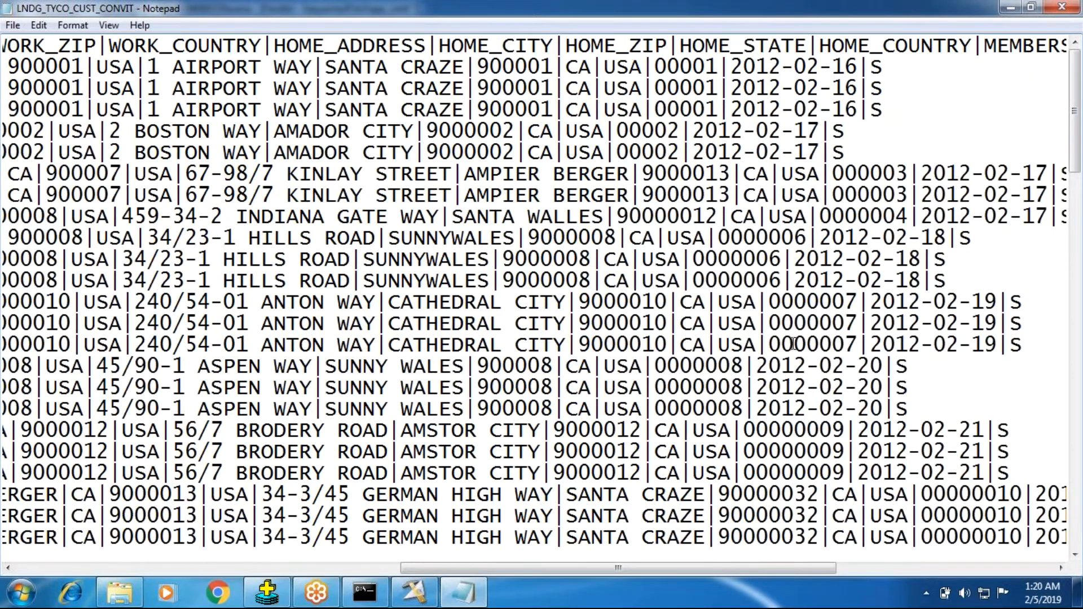
{"action": "left_click_drag", "start_coordinate": [770, 370], "coordinate": [966, 256]}
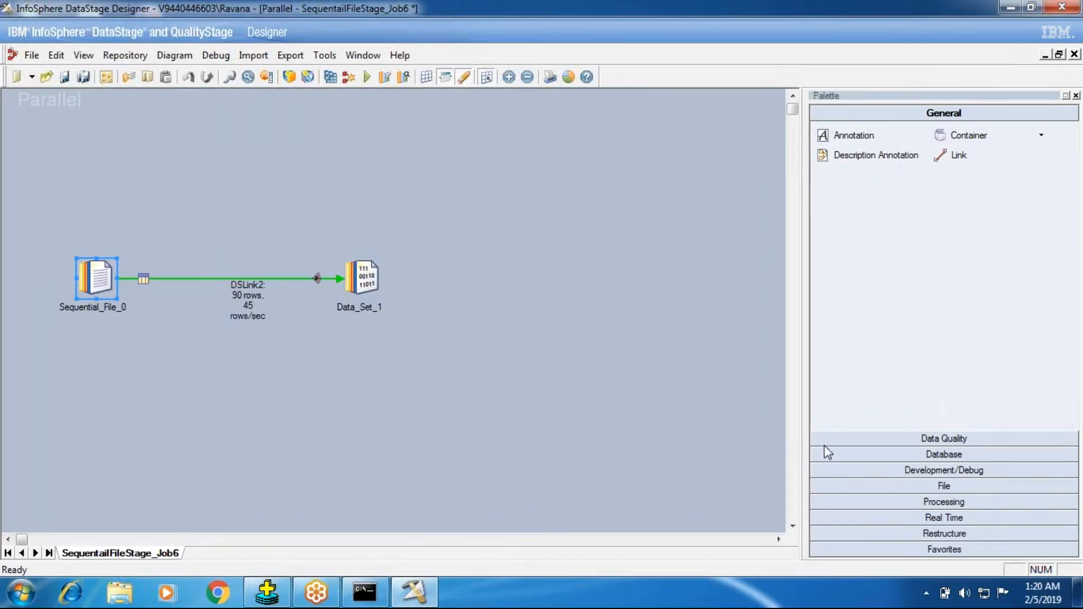
Add a second Data Set stage below Sequential_File_0 and link the sequential file stage to it
{"action": "left_click", "coordinate": [897, 484]}
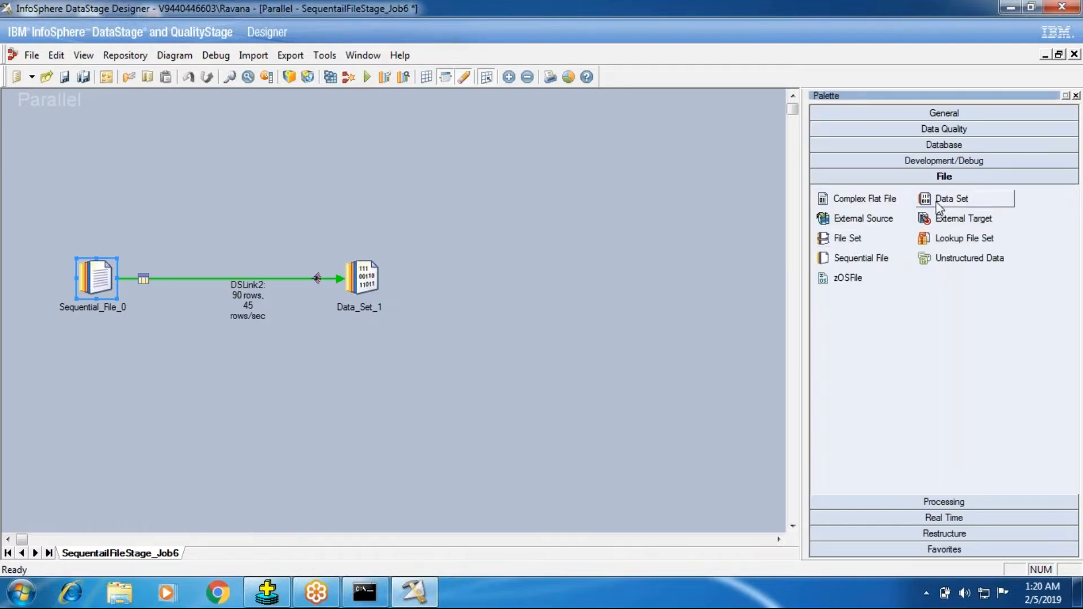
{"action": "left_click", "coordinate": [952, 199]}
{"action": "left_click", "coordinate": [83, 413]}
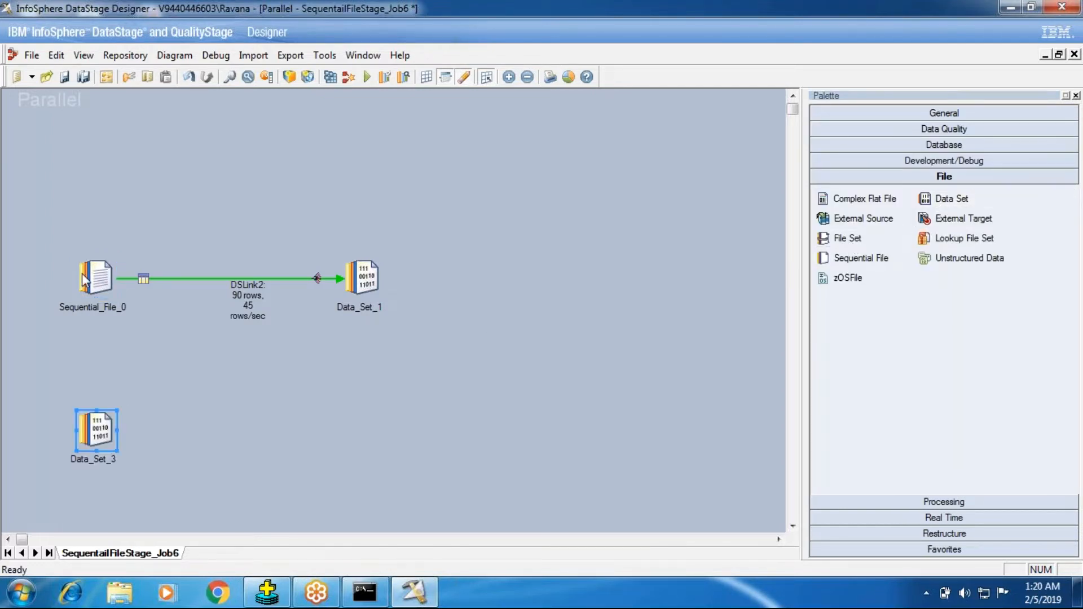
{"action": "left_click_drag", "start_coordinate": [97, 285], "coordinate": [96, 431]}
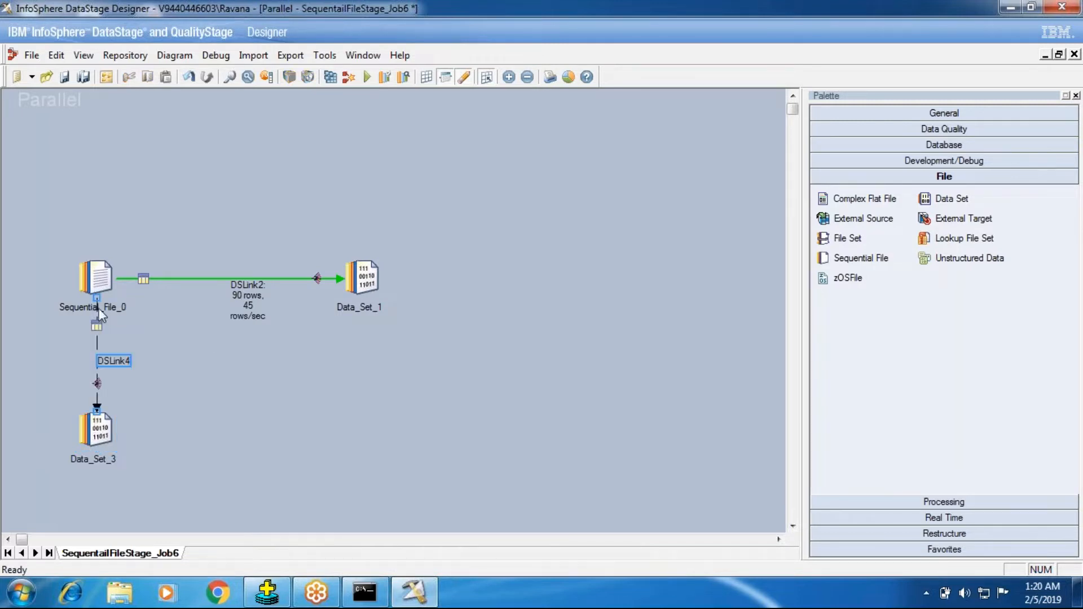
{"action": "left_click_drag", "start_coordinate": [35, 230], "coordinate": [131, 308]}
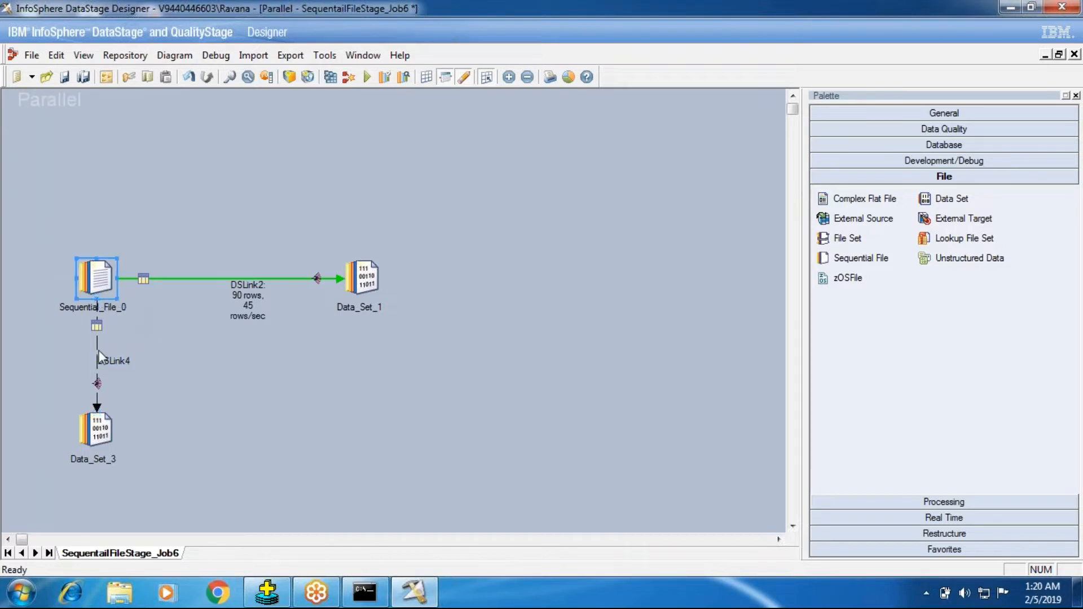
{"action": "left_click_drag", "start_coordinate": [47, 382], "coordinate": [171, 461]}
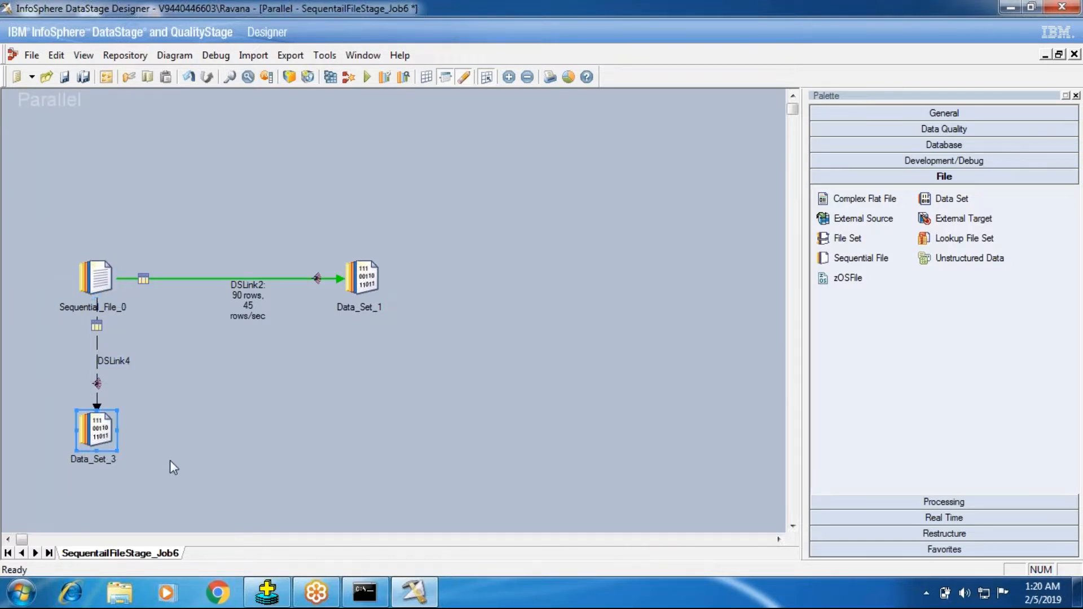
{"action": "left_click_drag", "start_coordinate": [49, 231], "coordinate": [169, 308]}
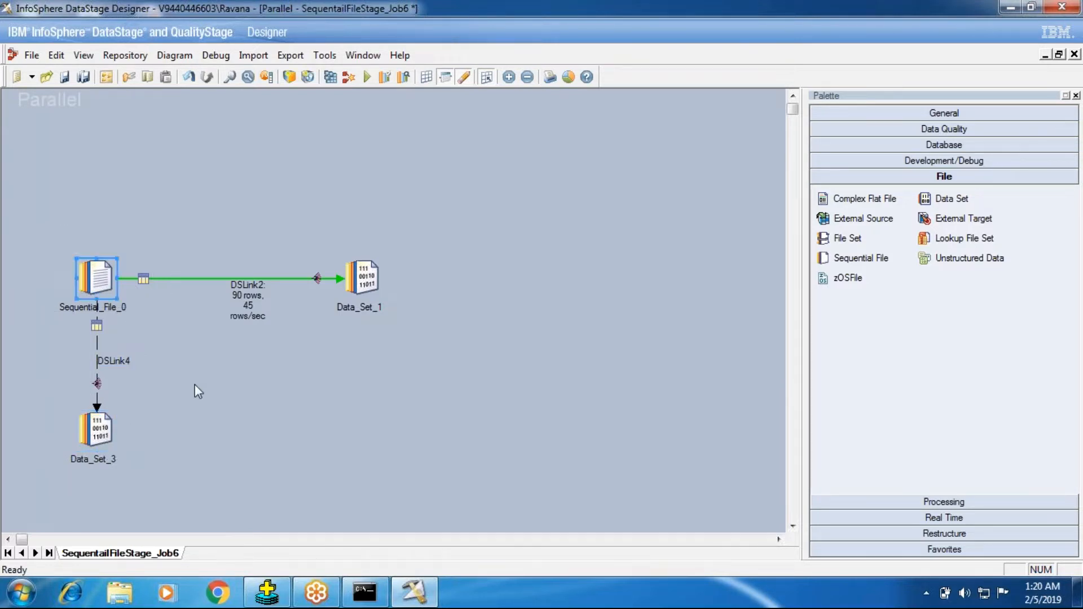
{"action": "left_click_drag", "start_coordinate": [59, 381], "coordinate": [164, 489]}
{"action": "left_click", "coordinate": [86, 435]}
{"action": "left_click", "coordinate": [261, 457]}
{"action": "left_click", "coordinate": [79, 280]}
{"action": "left_click", "coordinate": [98, 431]}
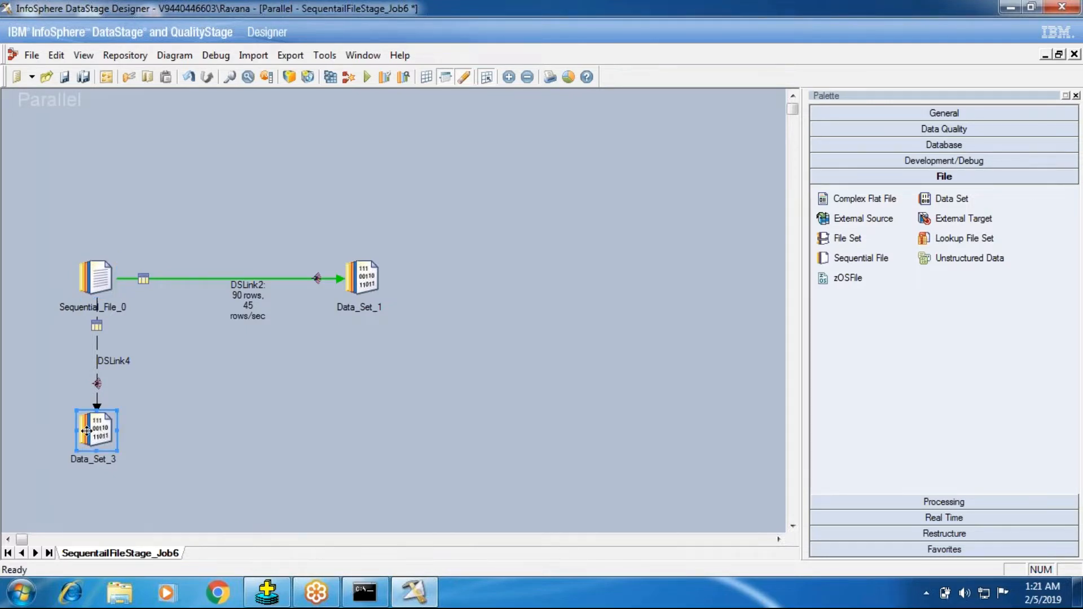
{"action": "left_click_drag", "start_coordinate": [70, 242], "coordinate": [129, 322]}
{"action": "left_click_drag", "start_coordinate": [53, 397], "coordinate": [175, 462]}
Set the Reject Mode of the Sequential_File_0 stage to Output
{"action": "double_click", "coordinate": [95, 286]}
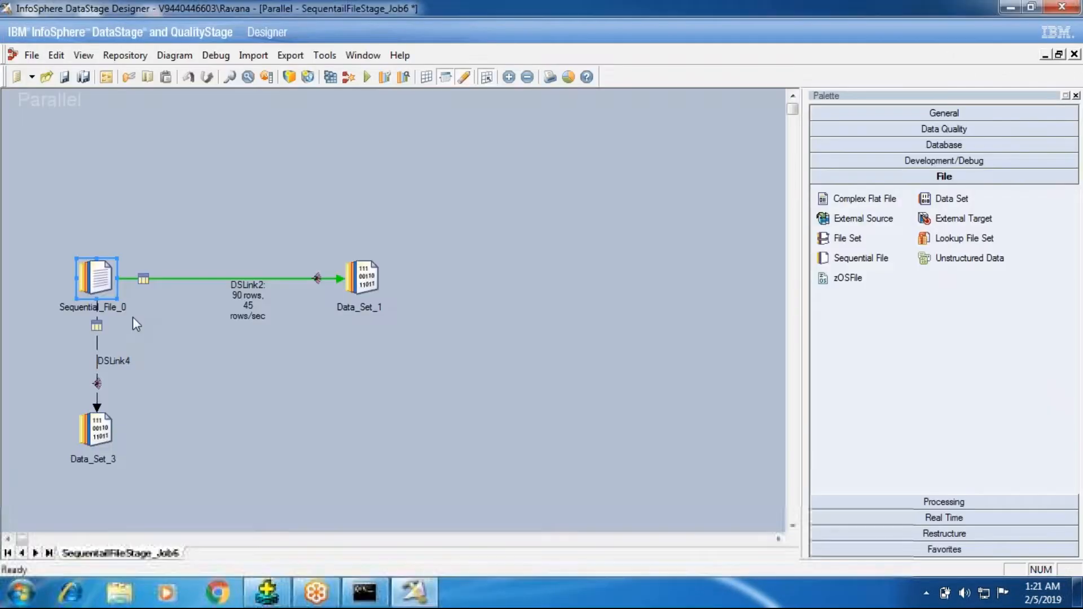
{"action": "double_click", "coordinate": [96, 281]}
{"action": "left_click", "coordinate": [107, 207]}
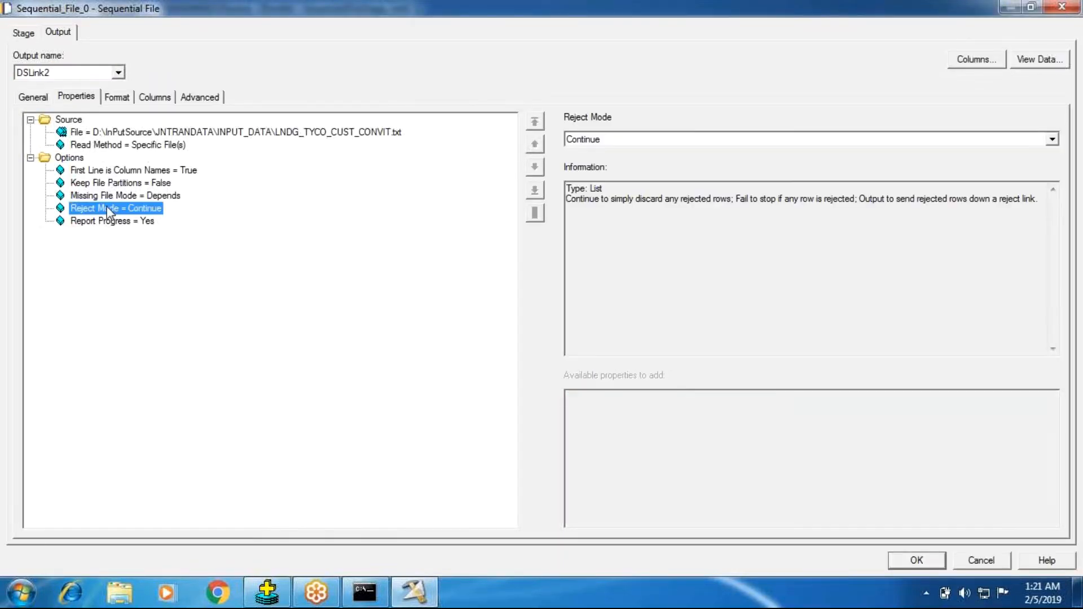
{"action": "left_click", "coordinate": [588, 141]}
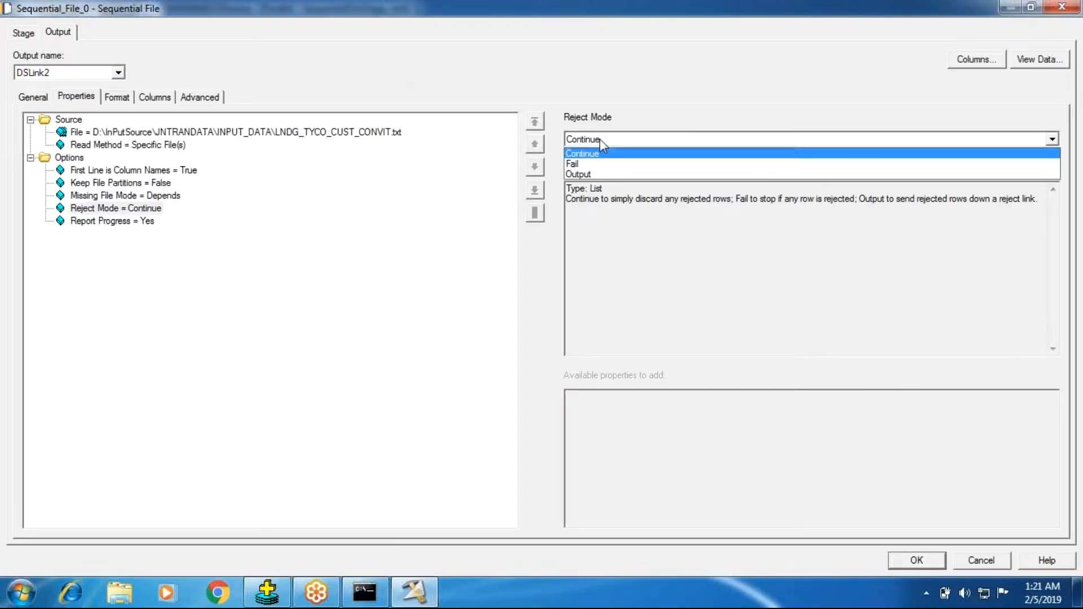
{"action": "left_click", "coordinate": [578, 175]}
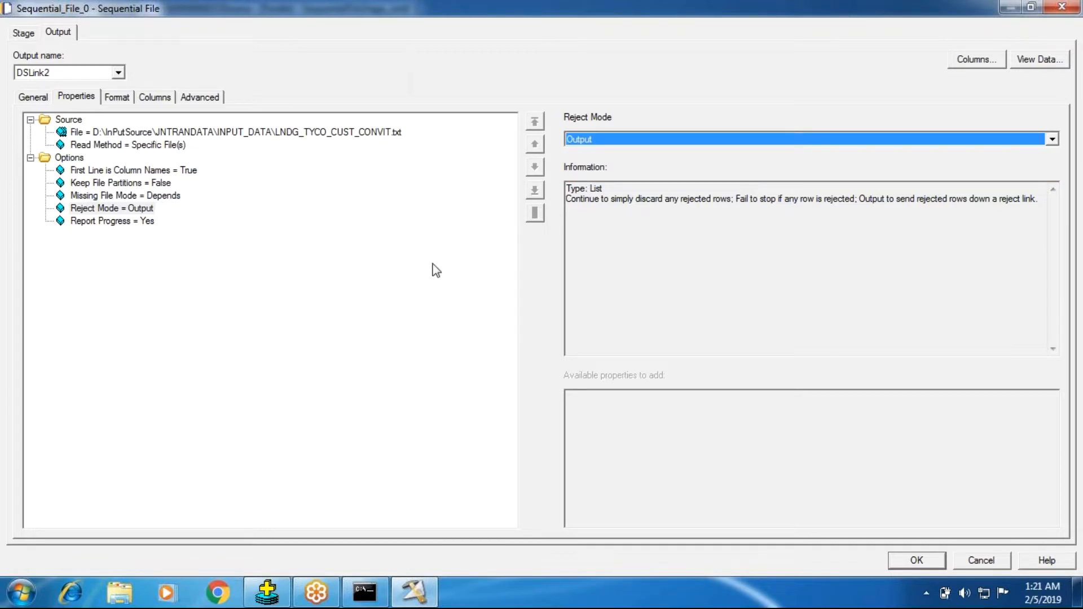
Add the Reject Reason Column property to the options of the Sequential_File_0 stage
{"action": "left_click", "coordinate": [68, 158]}
{"action": "left_click", "coordinate": [634, 467]}
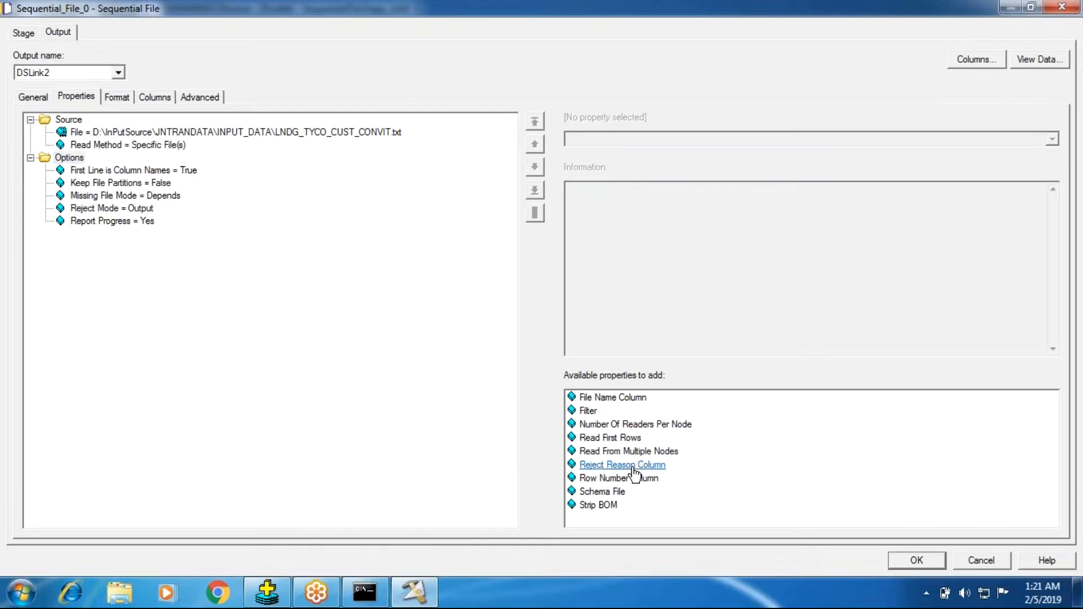
{"action": "left_click", "coordinate": [124, 223]}
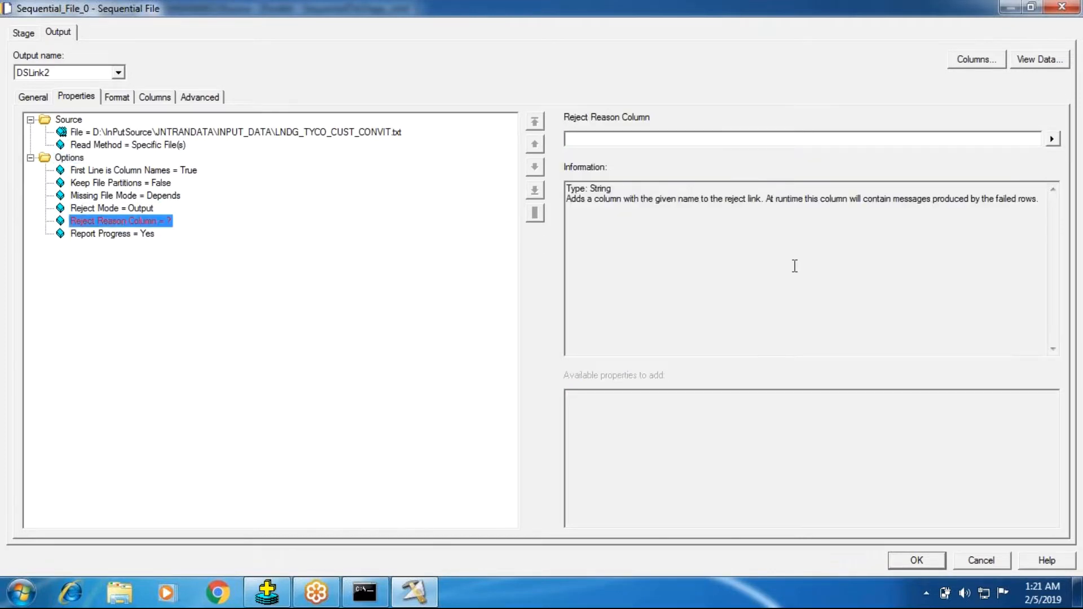
{"action": "left_click", "coordinate": [730, 145]}
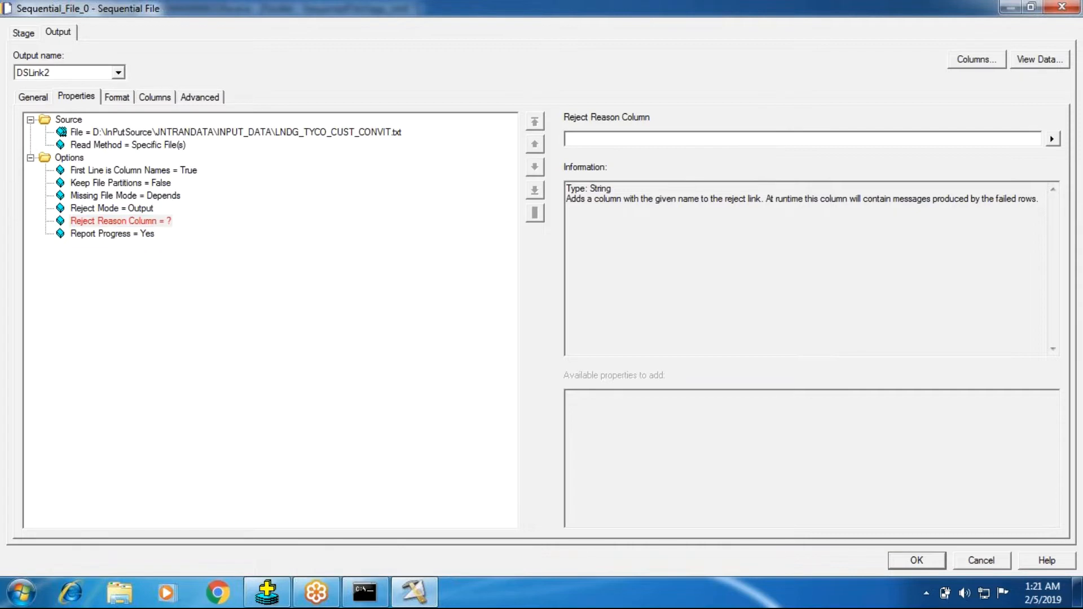
Set the Reject Reason Column value to RejectColumnName and accept the stage properties
{"action": "left_click", "coordinate": [155, 98]}
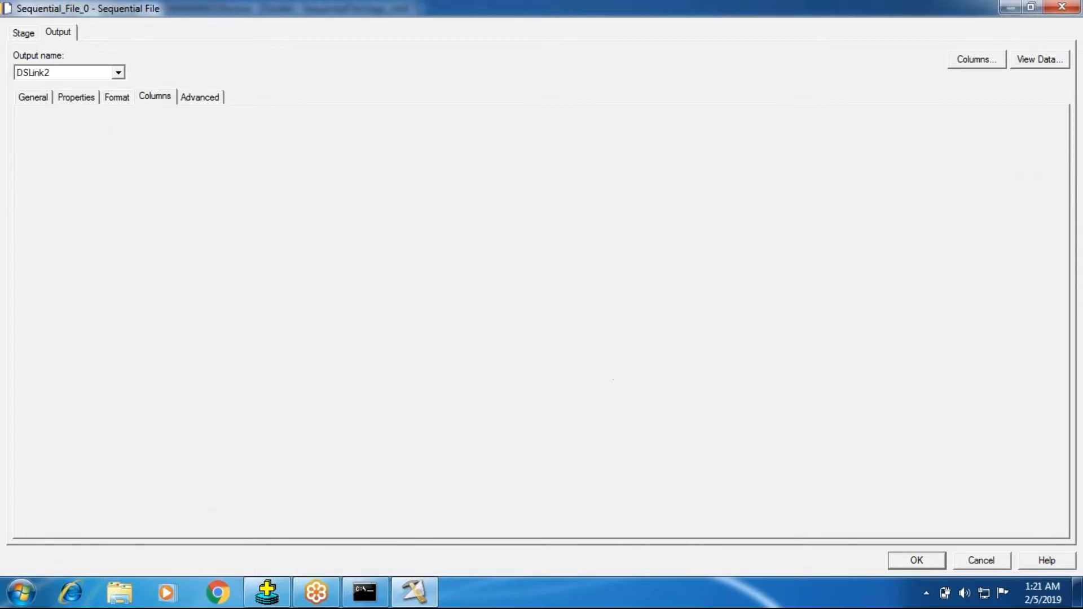
{"action": "left_click", "coordinate": [62, 101]}
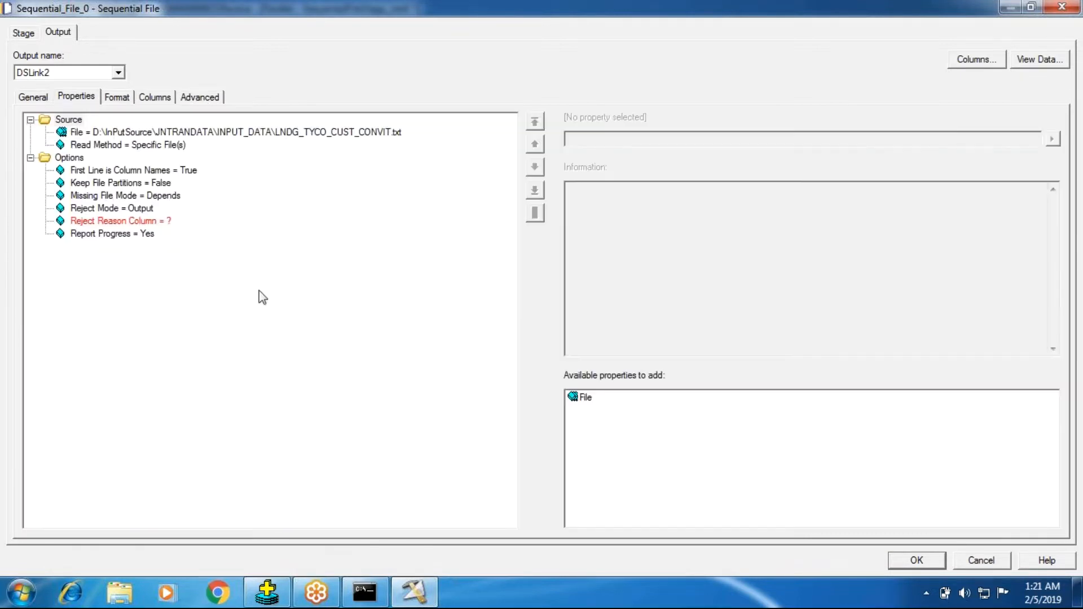
{"action": "left_click", "coordinate": [127, 222]}
{"action": "left_click", "coordinate": [603, 135]}
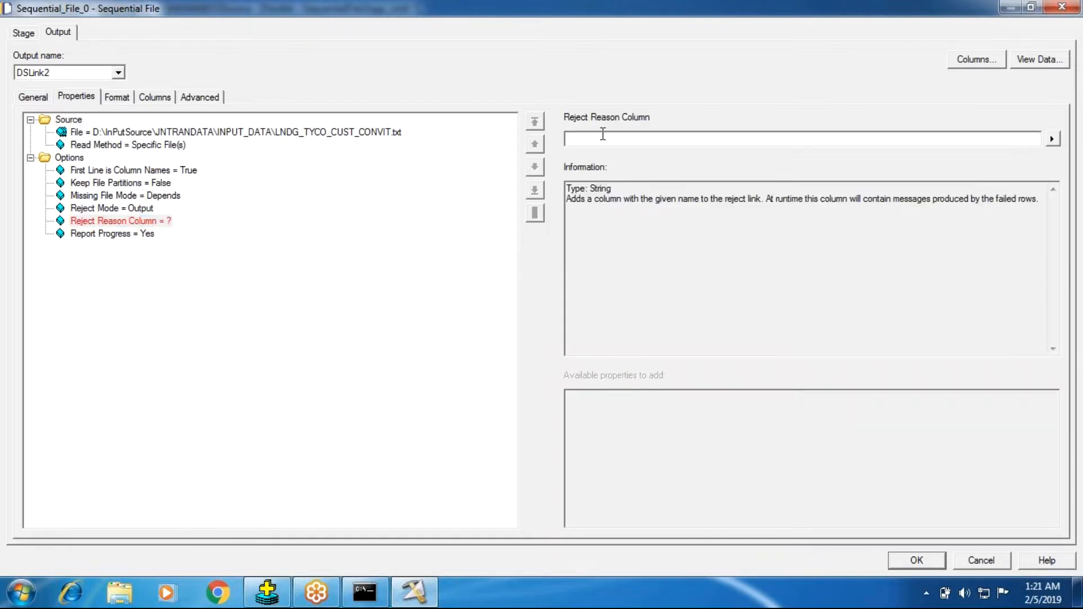
{"action": "type", "text": "Reject"}
{"action": "type", "text": "ColumnName"}
{"action": "key", "text": "Return"}
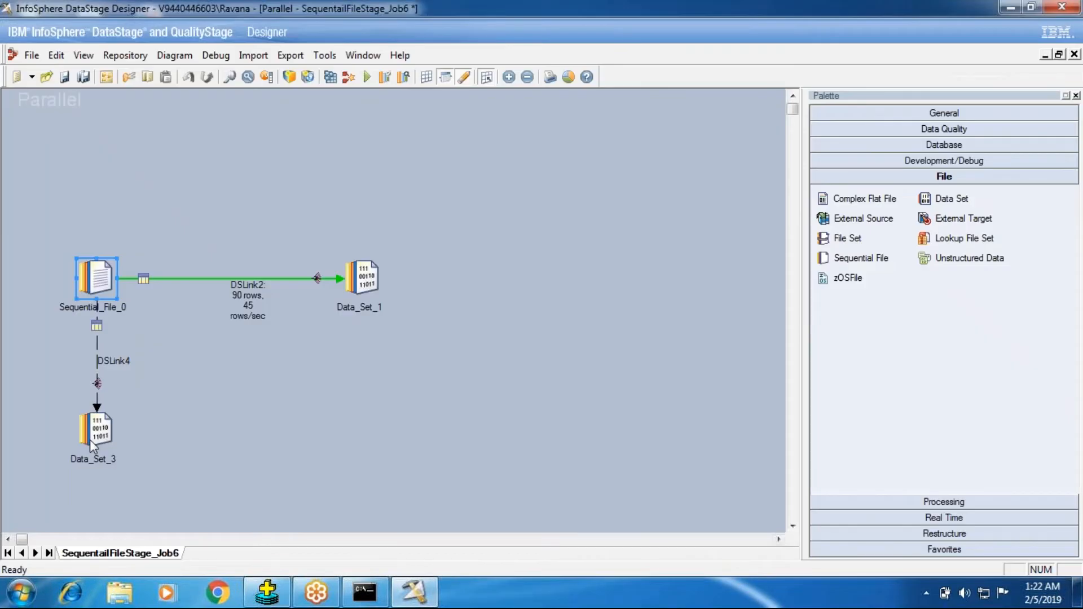
Open the Data_Set_3 stage and inspect the columns arriving on its reject input link
{"action": "double_click", "coordinate": [90, 439]}
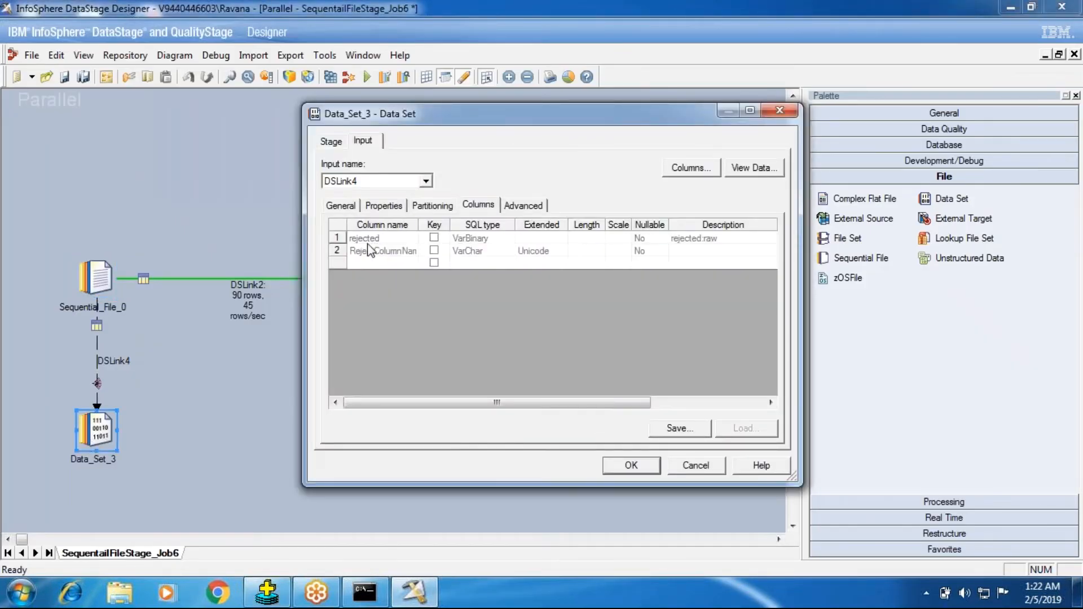
{"action": "left_click", "coordinate": [367, 242]}
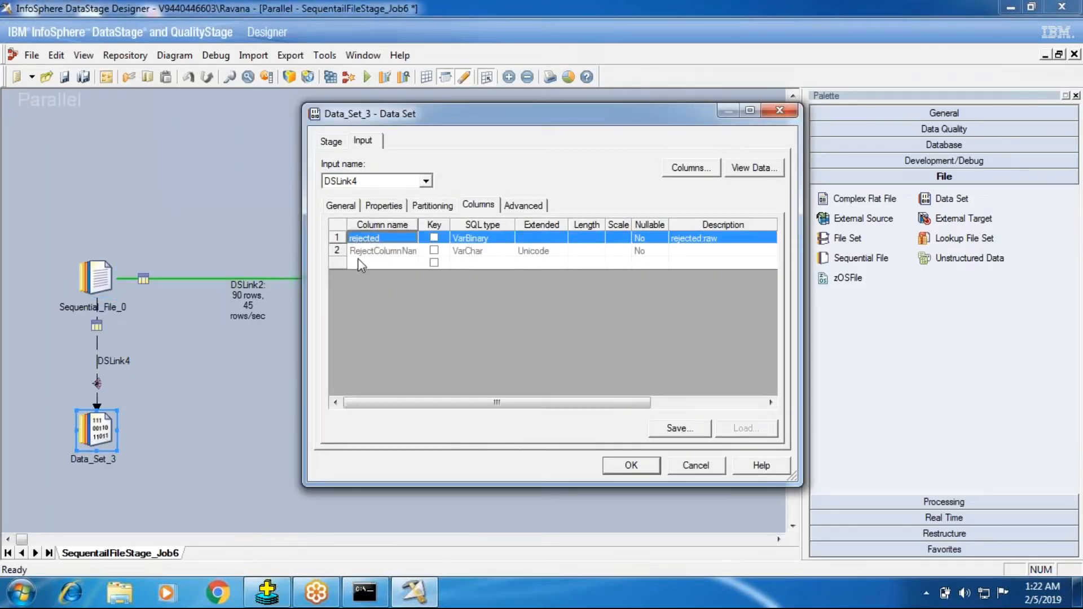
{"action": "left_click", "coordinate": [362, 251]}
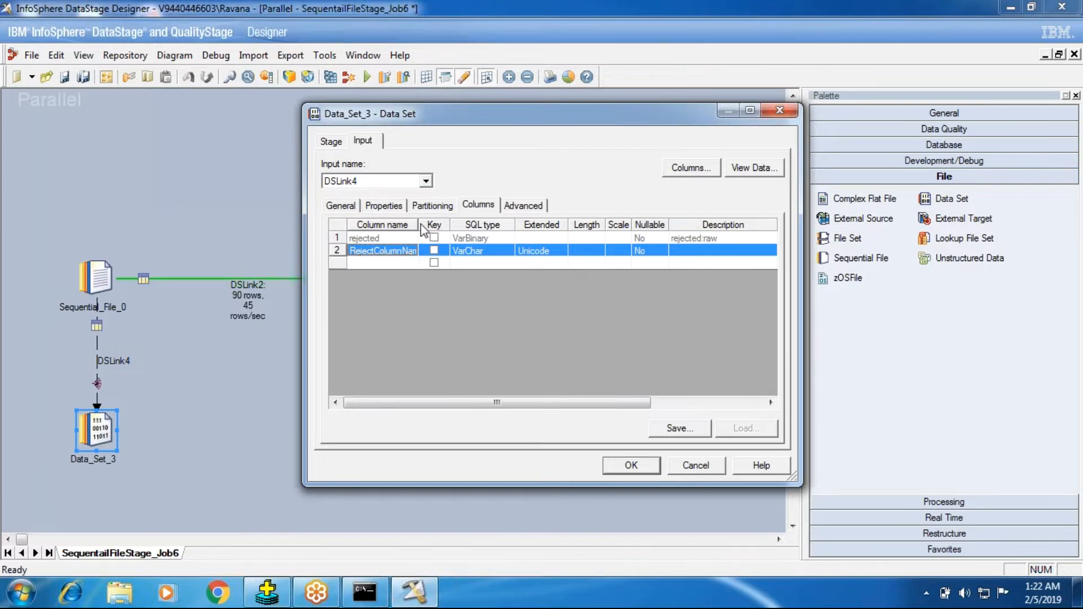
Open the server file browser for the target File property of Data_Set_3
{"action": "left_click", "coordinate": [384, 205]}
{"action": "left_click", "coordinate": [391, 240]}
{"action": "left_click", "coordinate": [767, 247]}
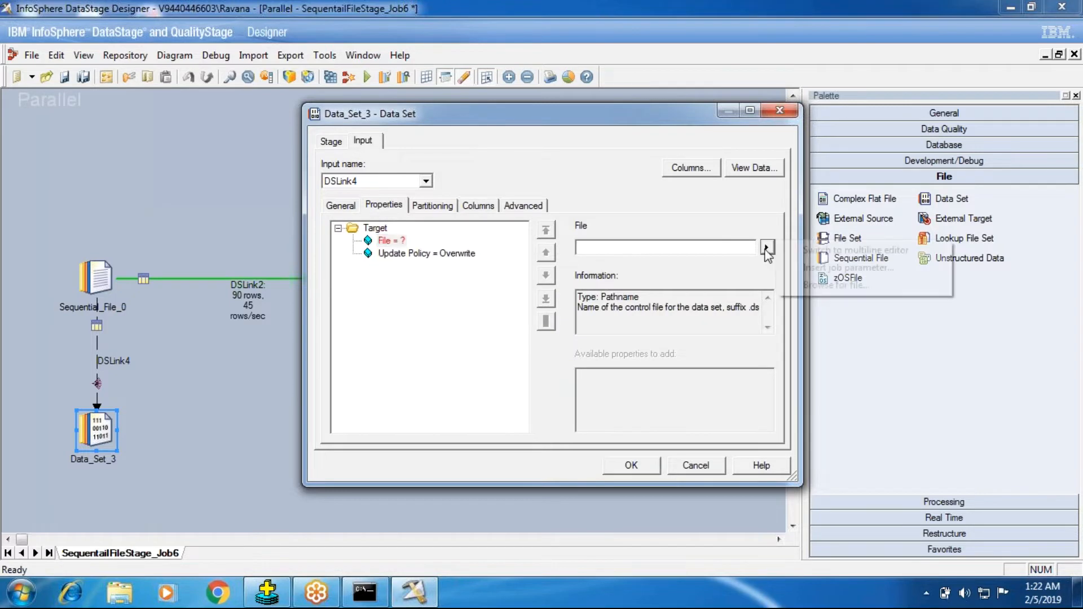
{"action": "left_click", "coordinate": [811, 286]}
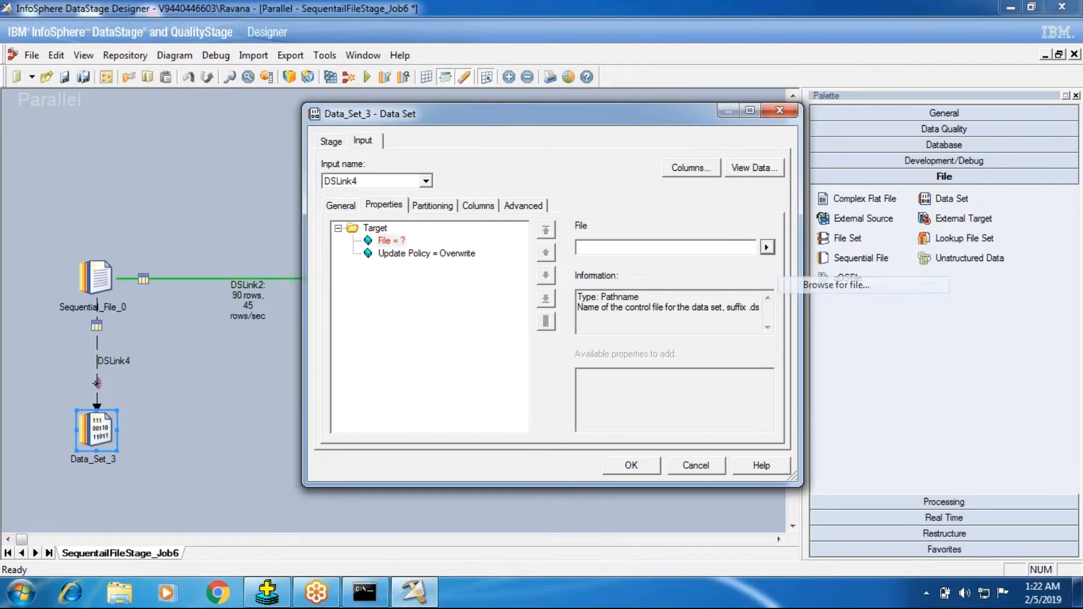
Browse the server through D:\BATCH_101\TARGET to the SEQ_TAR folder
{"action": "left_click", "coordinate": [632, 199]}
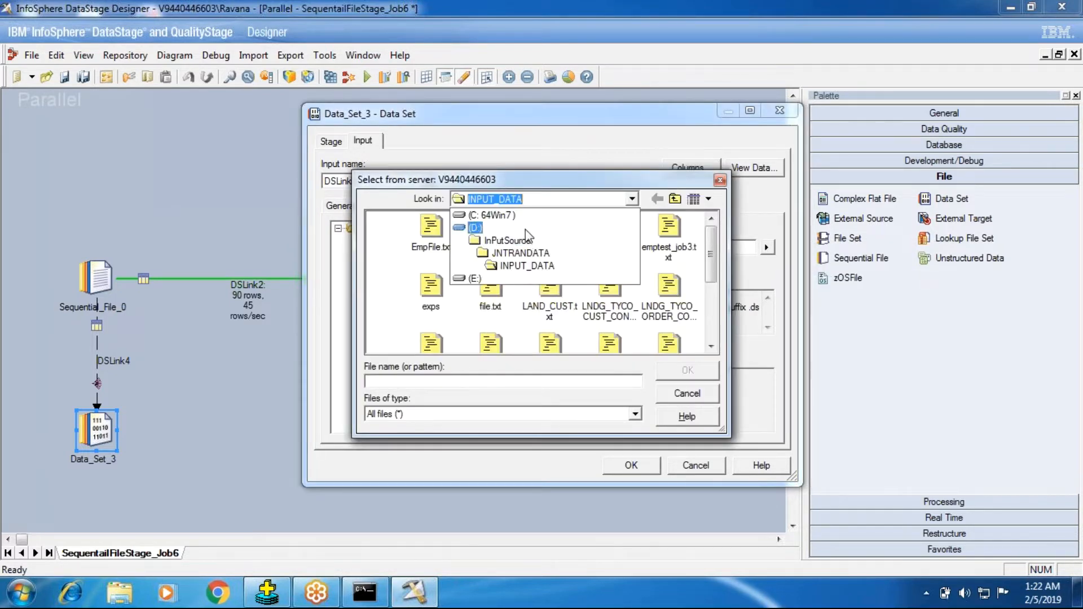
{"action": "left_click", "coordinate": [530, 228]}
{"action": "double_click", "coordinate": [499, 244]}
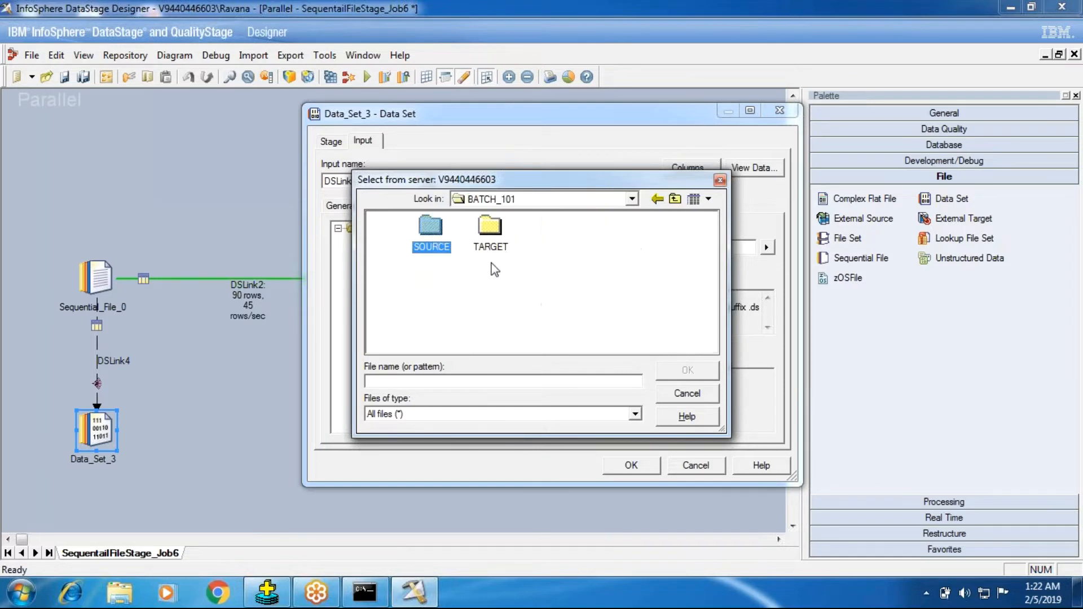
{"action": "double_click", "coordinate": [431, 231]}
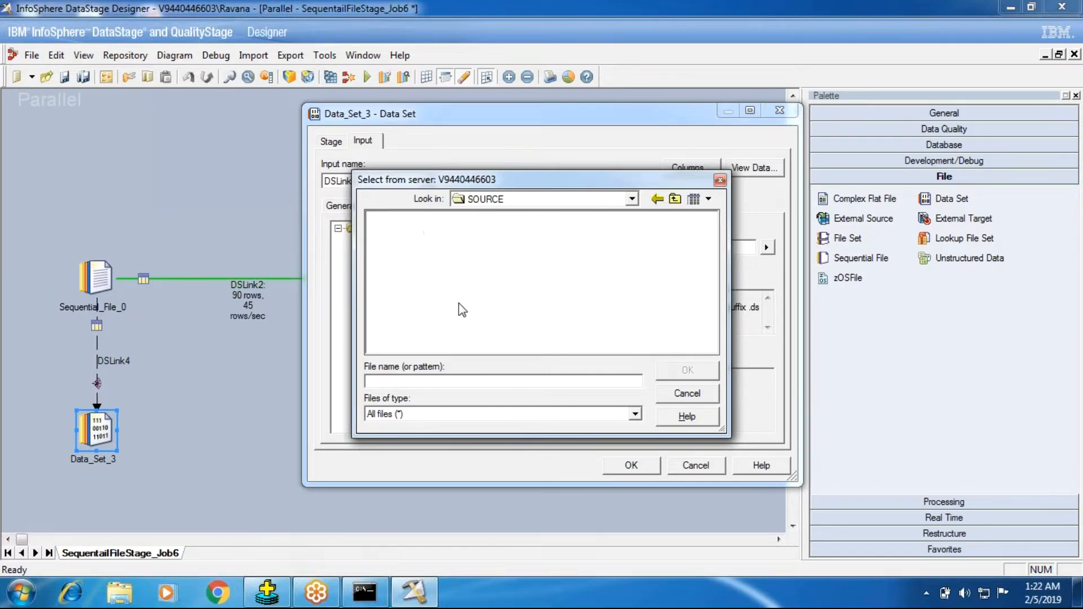
{"action": "left_click", "coordinate": [658, 199]}
{"action": "left_click", "coordinate": [498, 235]}
{"action": "double_click", "coordinate": [497, 235]}
{"action": "double_click", "coordinate": [495, 236]}
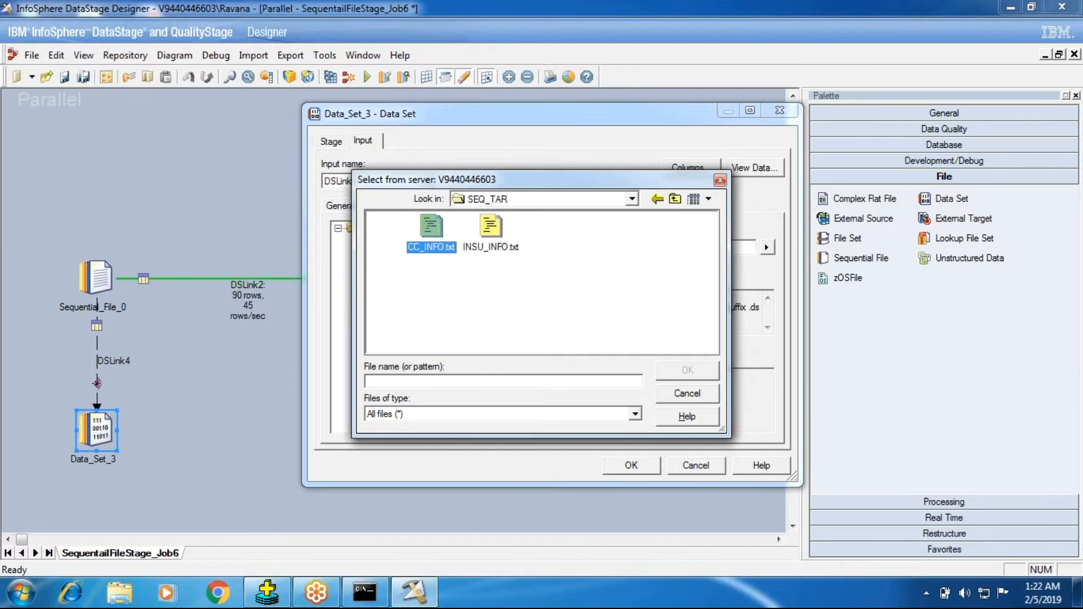
{"action": "right_click", "coordinate": [494, 306]}
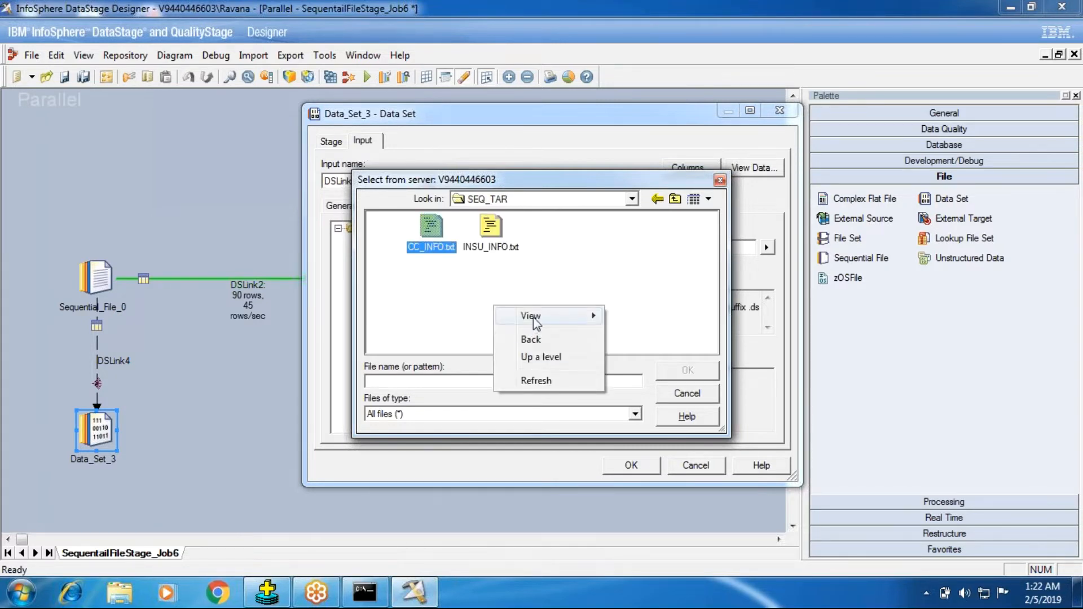
{"action": "left_click", "coordinate": [488, 300]}
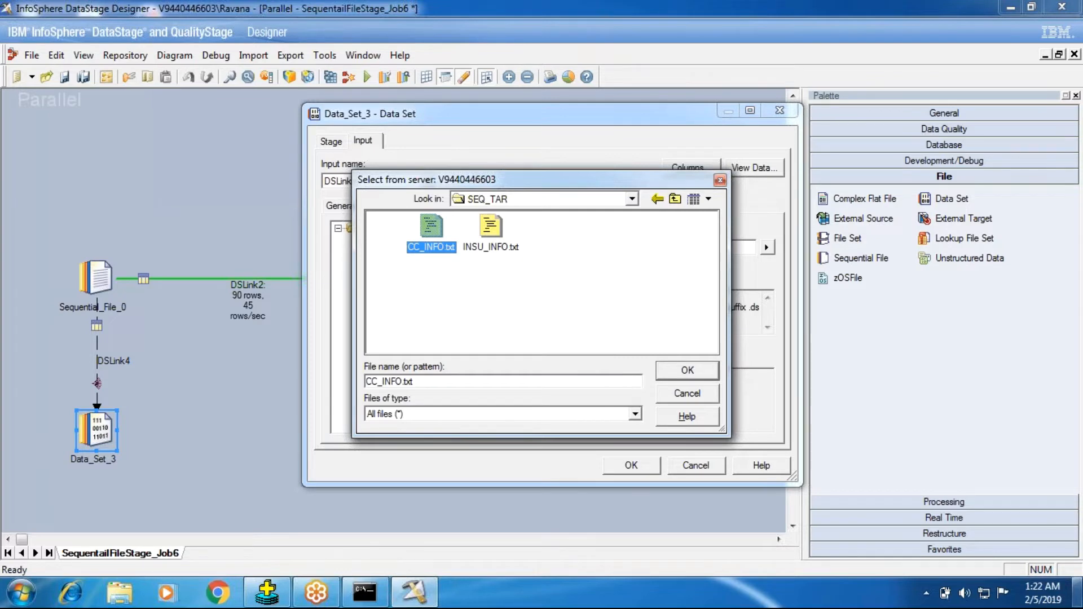
Switch to Windows Explorer and open the D:\BATCH_101\TARGET folder
{"action": "key", "text": "super+d"}
{"action": "left_click", "coordinate": [119, 592]}
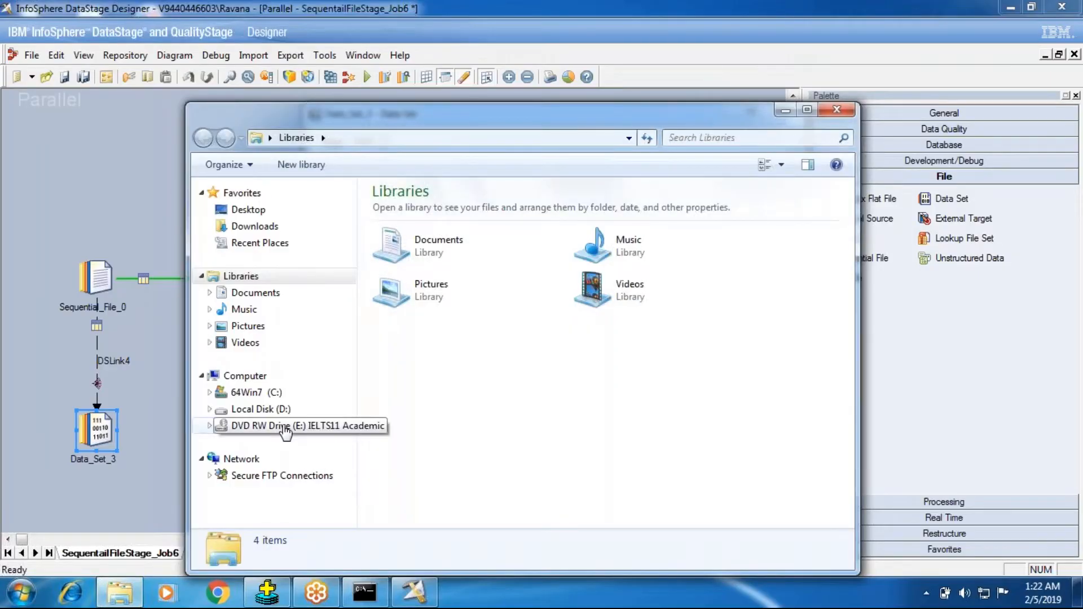
{"action": "left_click", "coordinate": [261, 409]}
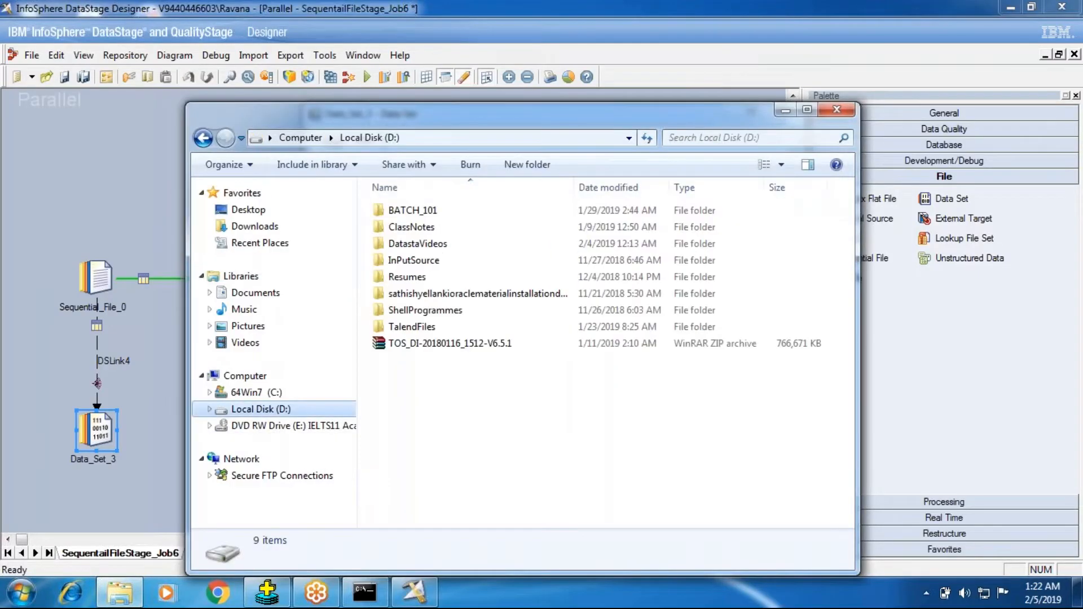
{"action": "left_click", "coordinate": [421, 262]}
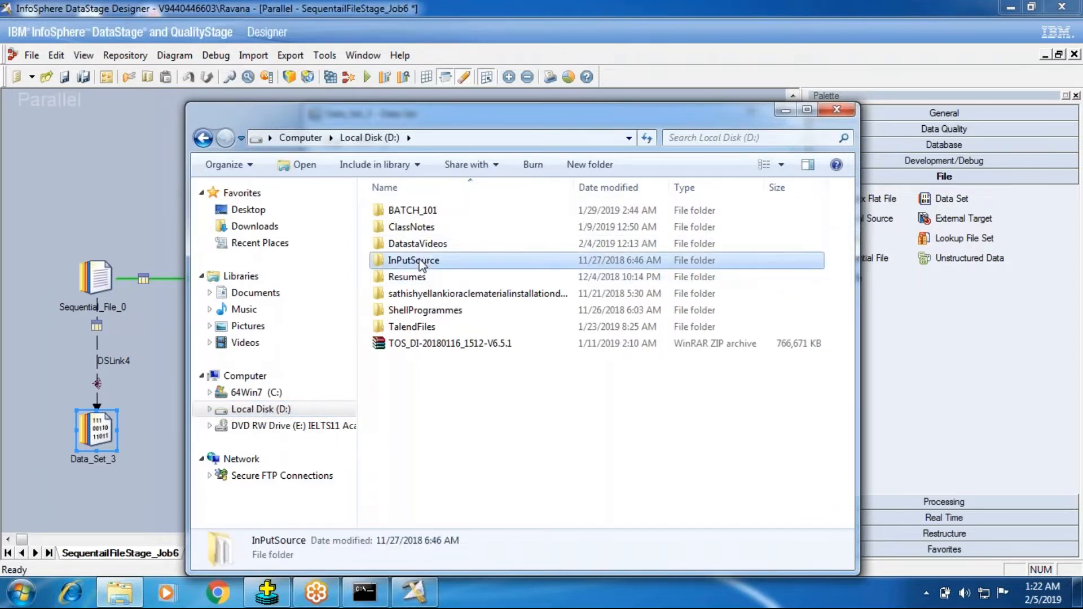
{"action": "double_click", "coordinate": [420, 260]}
{"action": "key", "text": "BackSpace"}
{"action": "double_click", "coordinate": [424, 212]}
{"action": "double_click", "coordinate": [425, 230]}
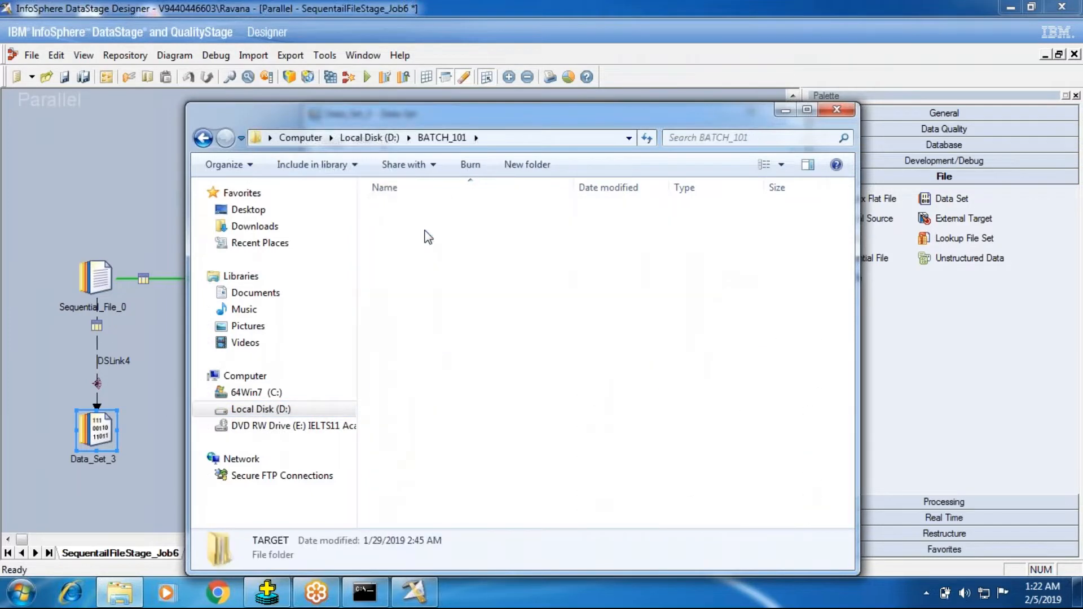
Create a folder named SEQ_REJ inside TARGET and close the Explorer window
{"action": "right_click", "coordinate": [423, 285]}
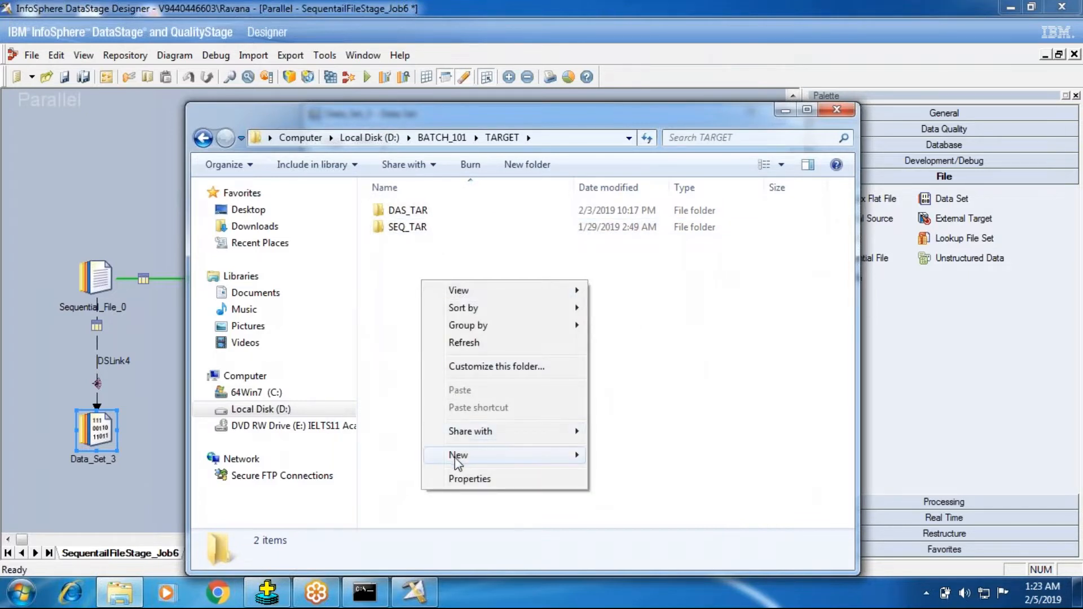
{"action": "mouse_move", "coordinate": [458, 457]}
{"action": "left_click", "coordinate": [621, 275]}
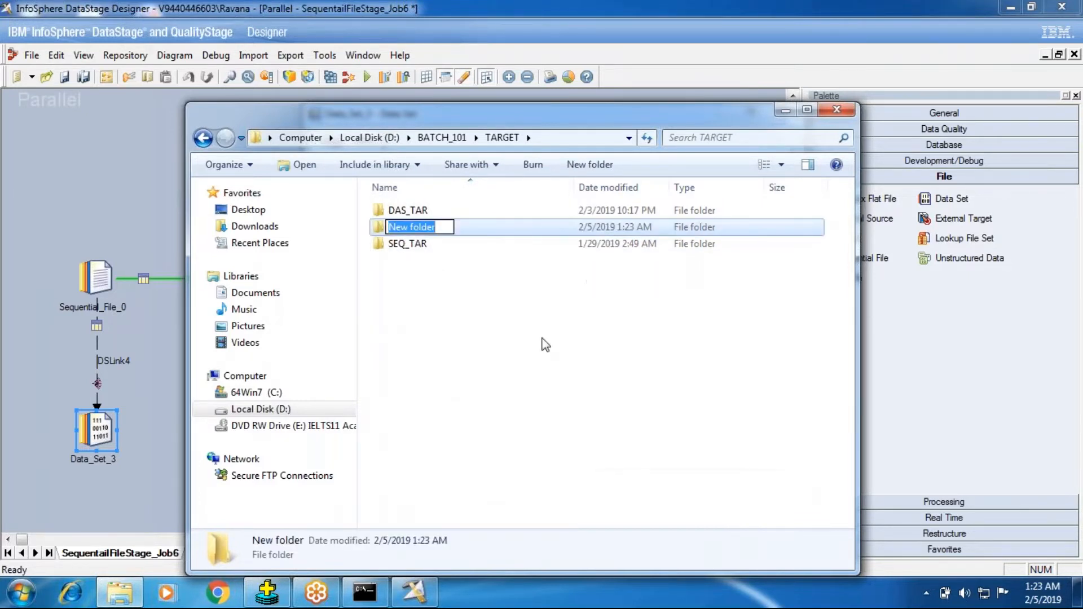
{"action": "type", "text": "SEQ"}
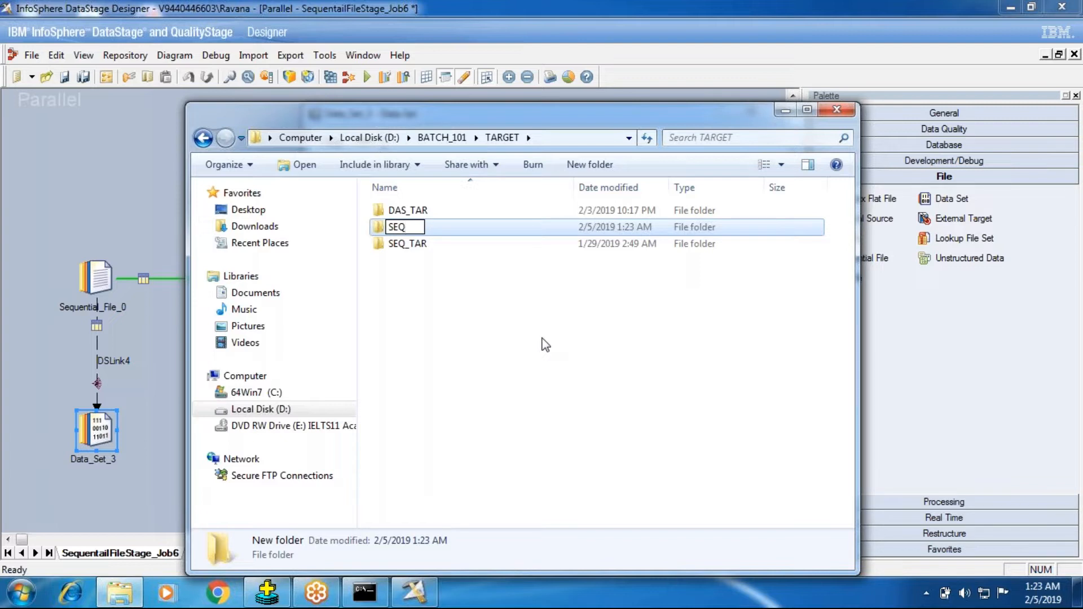
{"action": "type", "text": "_REJ"}
{"action": "left_click", "coordinate": [527, 393]}
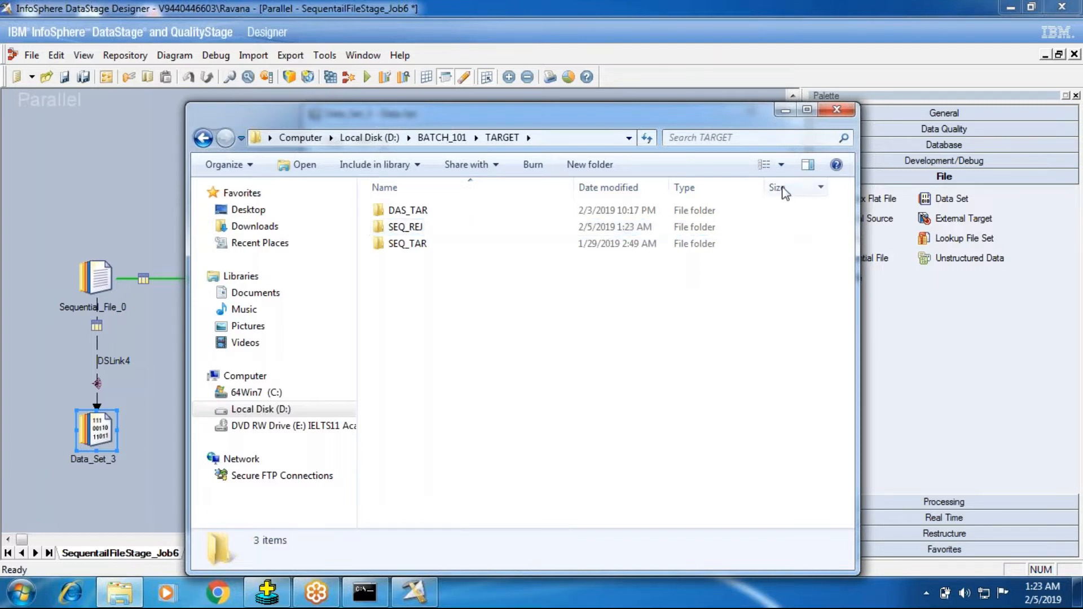
{"action": "left_click", "coordinate": [836, 110]}
Navigate the server file browser up to TARGET and into the SEQ_REJ folder
{"action": "left_click", "coordinate": [632, 199]}
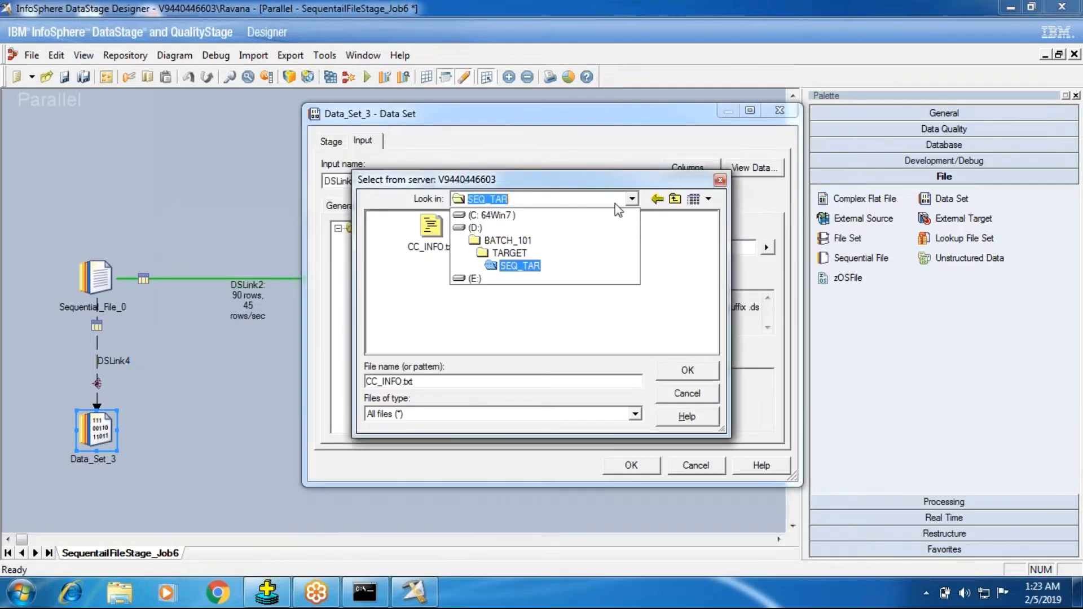
{"action": "left_click", "coordinate": [554, 254]}
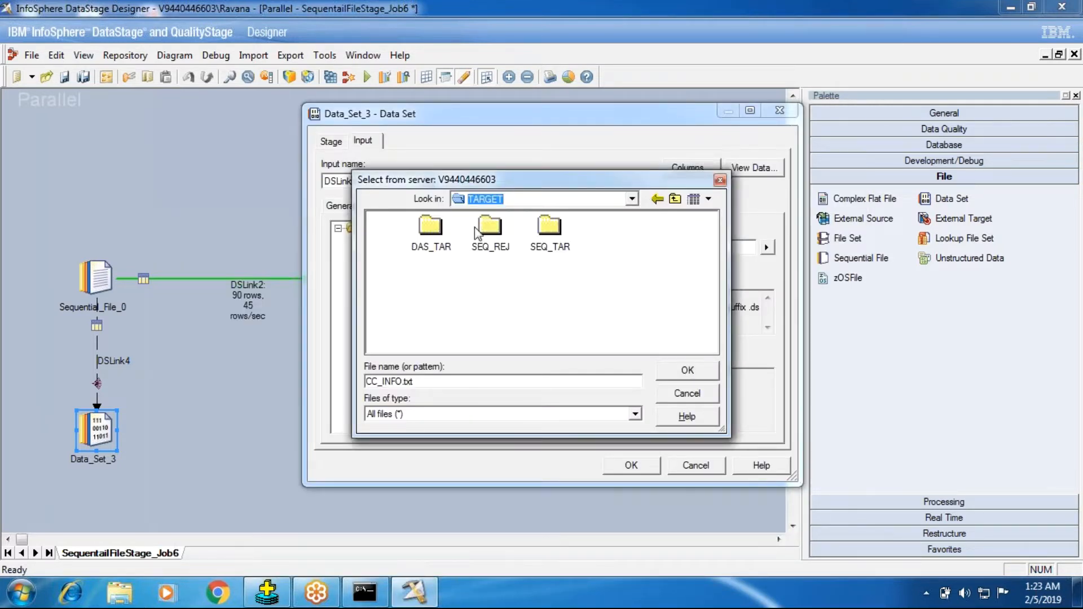
{"action": "left_click", "coordinate": [550, 237]}
{"action": "double_click", "coordinate": [551, 237]}
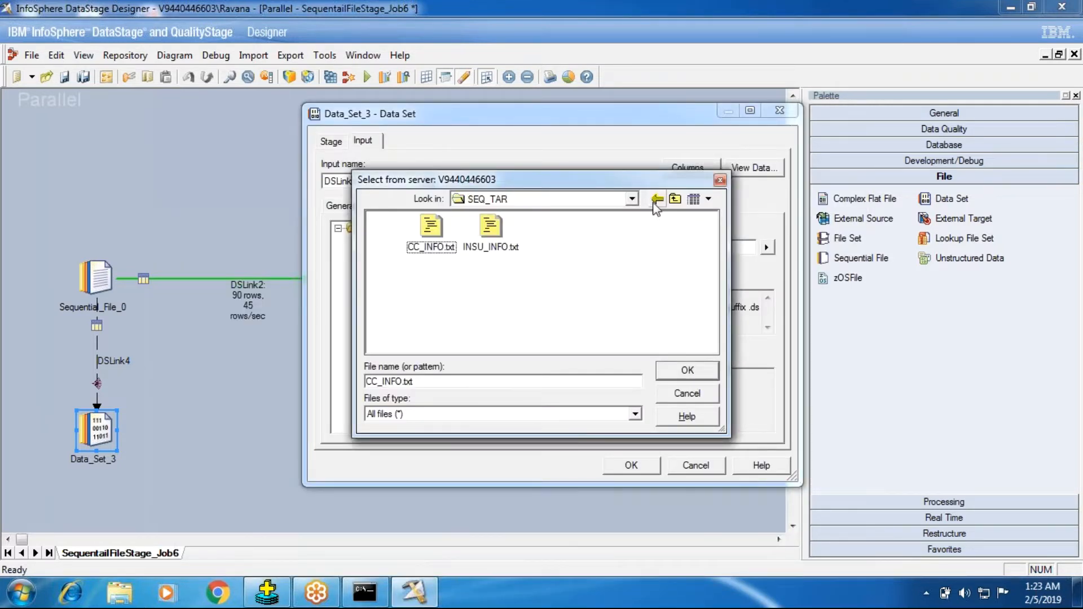
{"action": "left_click", "coordinate": [675, 198]}
{"action": "left_click", "coordinate": [491, 247]}
{"action": "double_click", "coordinate": [491, 247]}
Set the Data_Set_3 target file to RejectOutput.txt in the SEQ_REJ folder and accept the stage properties
{"action": "left_click", "coordinate": [432, 383]}
{"action": "left_click_drag", "start_coordinate": [432, 383], "coordinate": [337, 373]}
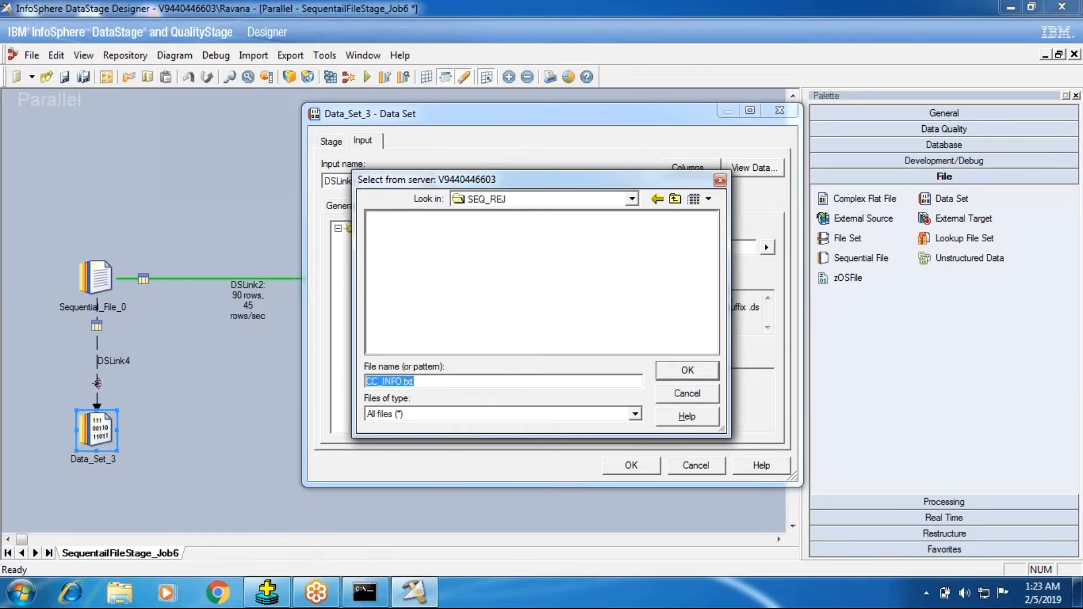
{"action": "type", "text": "RejectOutput.txt"}
{"action": "left_click", "coordinate": [683, 376]}
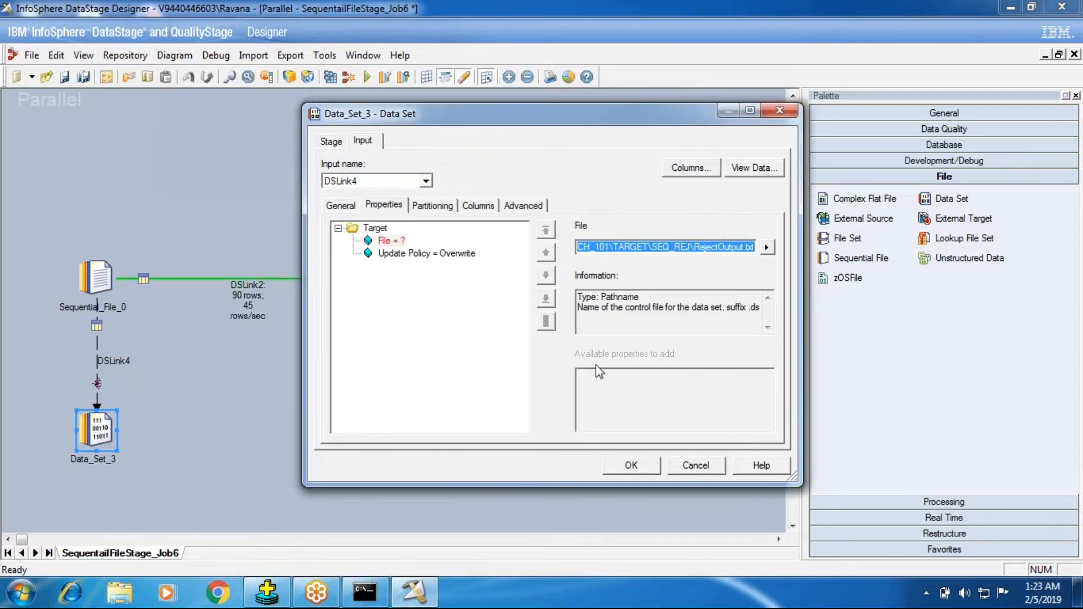
{"action": "left_click", "coordinate": [433, 254]}
{"action": "left_click", "coordinate": [650, 466]}
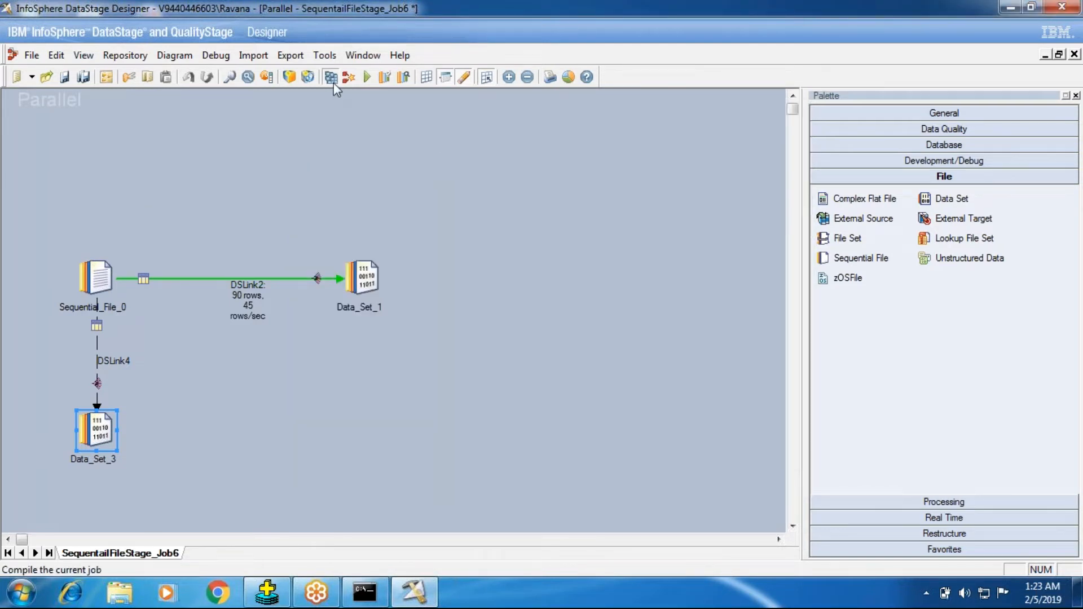
Save and compile SequentailFileStage_Job6, and run the job
{"action": "left_click", "coordinate": [331, 77]}
{"action": "left_click", "coordinate": [508, 323]}
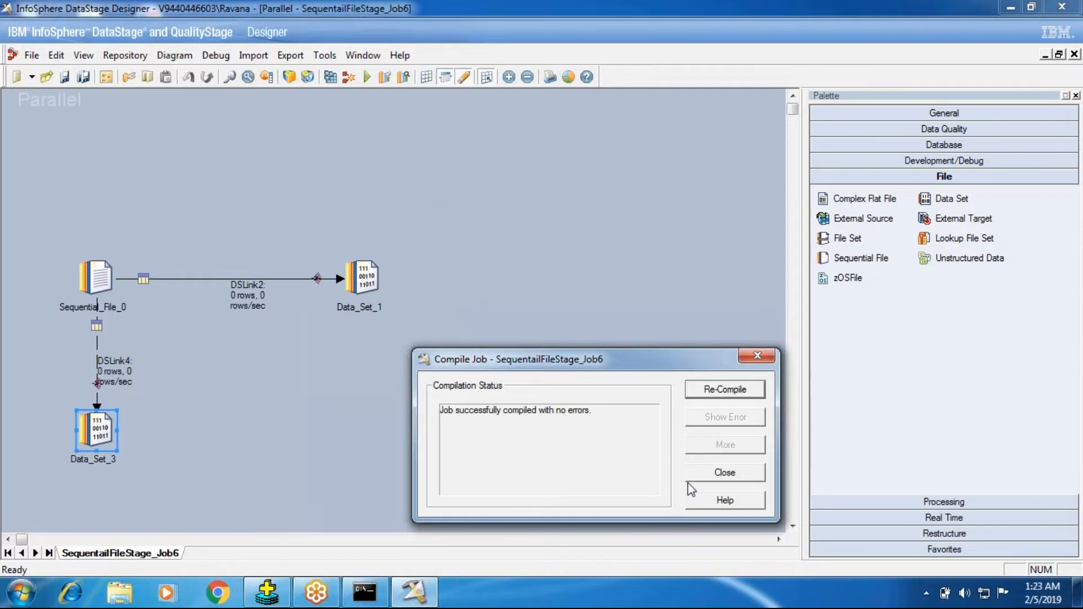
{"action": "left_click", "coordinate": [695, 477]}
{"action": "left_click", "coordinate": [368, 78]}
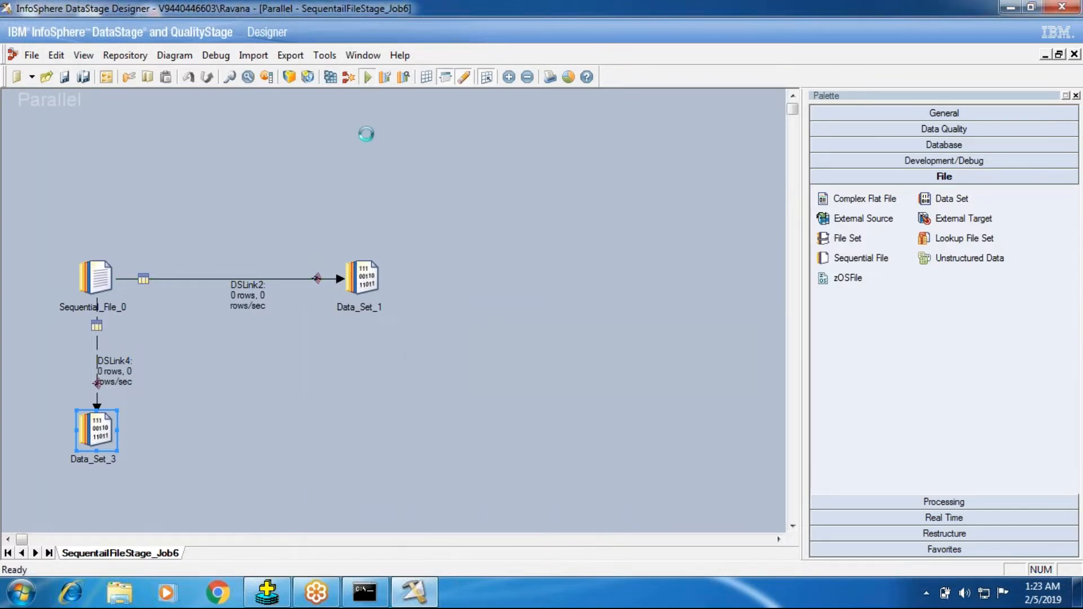
{"action": "left_click", "coordinate": [251, 340]}
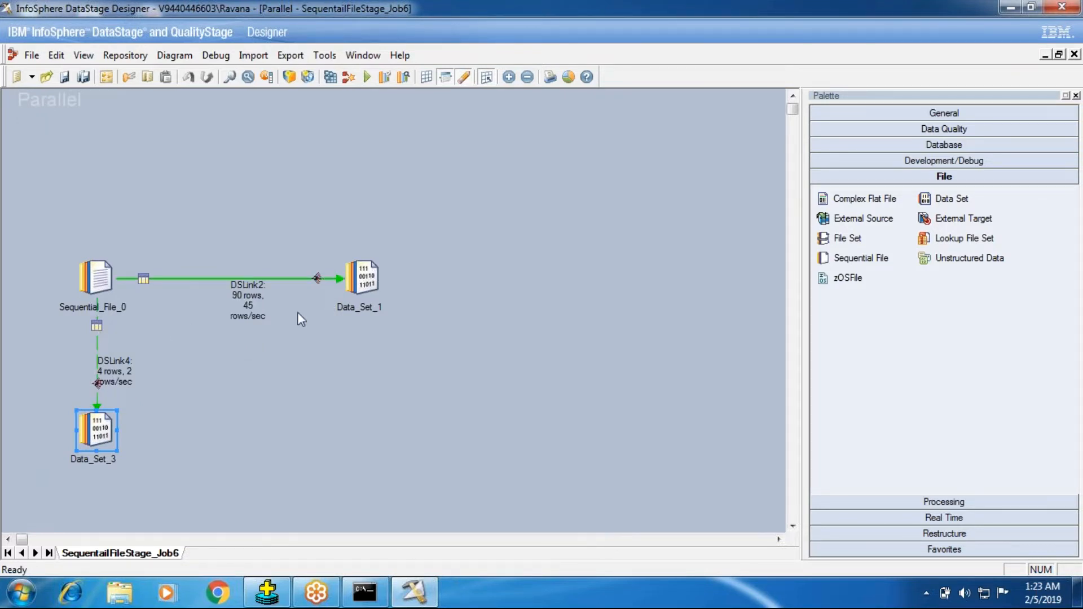
View the Data_Set_3 data with the default 100 rows and widen the rejected column to read the rejected records
{"action": "right_click", "coordinate": [86, 435]}
{"action": "left_click", "coordinate": [144, 327]}
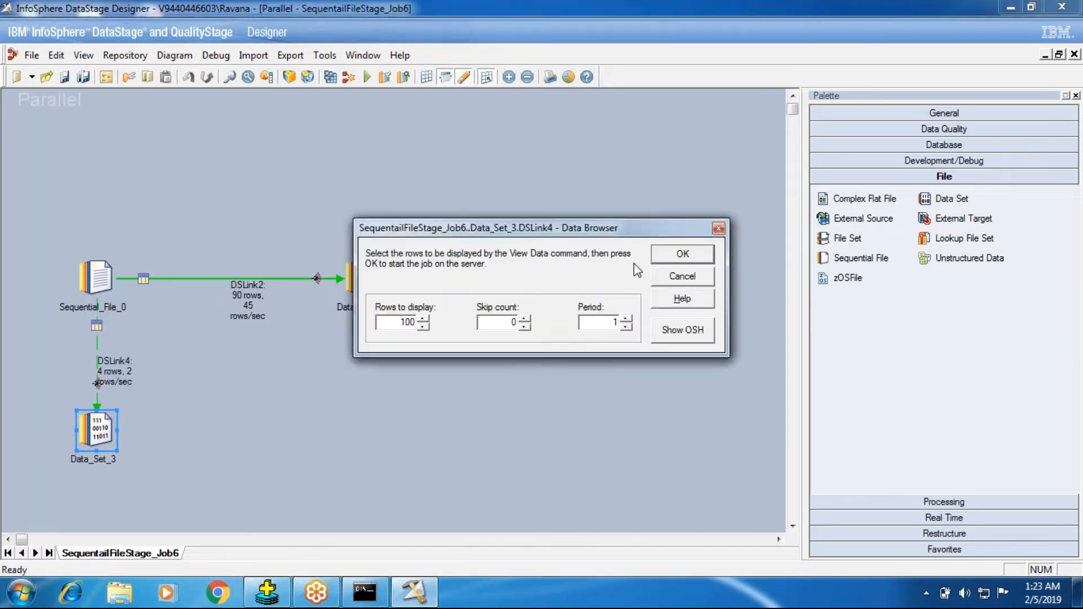
{"action": "left_click", "coordinate": [672, 260]}
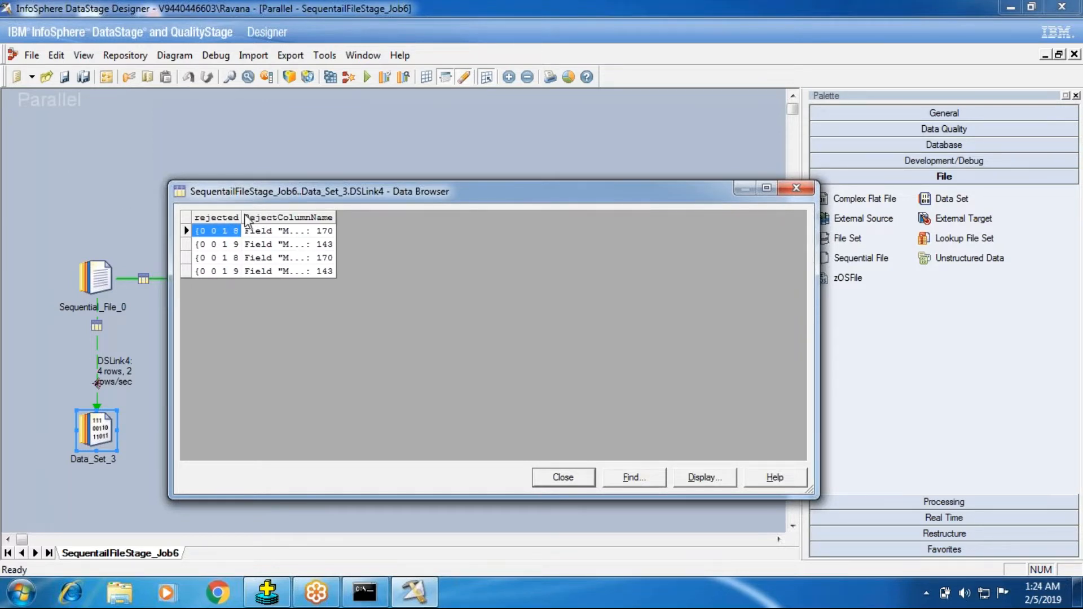
{"action": "left_click_drag", "start_coordinate": [243, 218], "coordinate": [623, 220]}
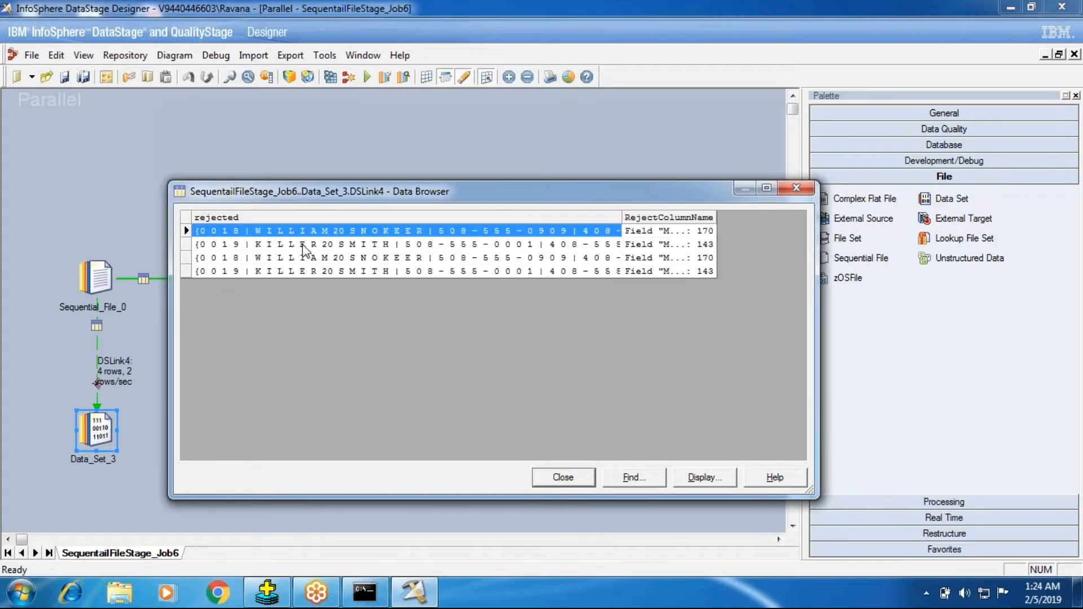
{"action": "left_click", "coordinate": [766, 188]}
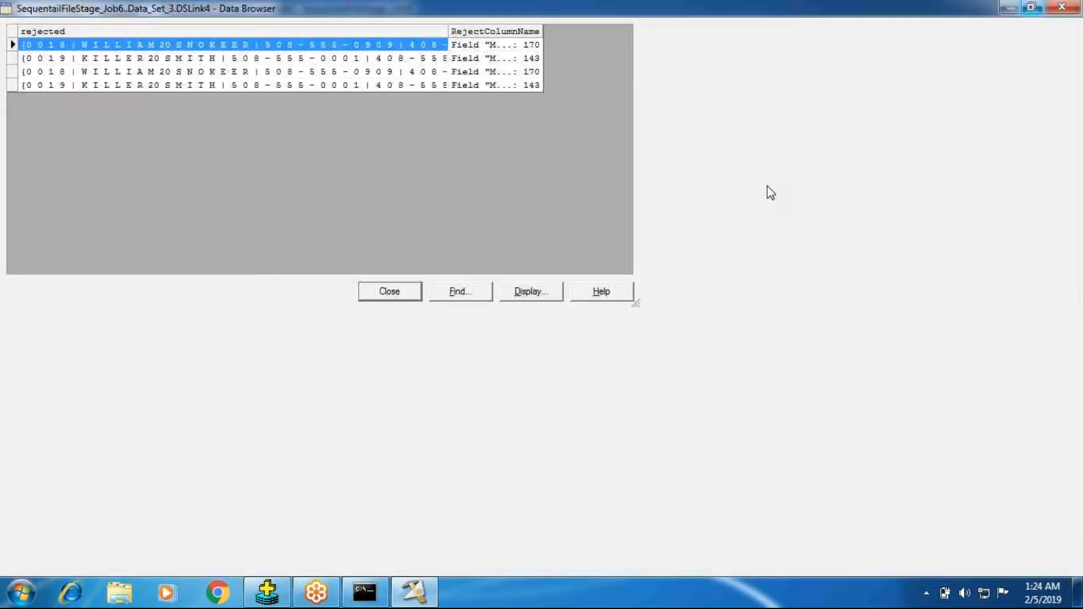
{"action": "left_click", "coordinate": [1031, 7]}
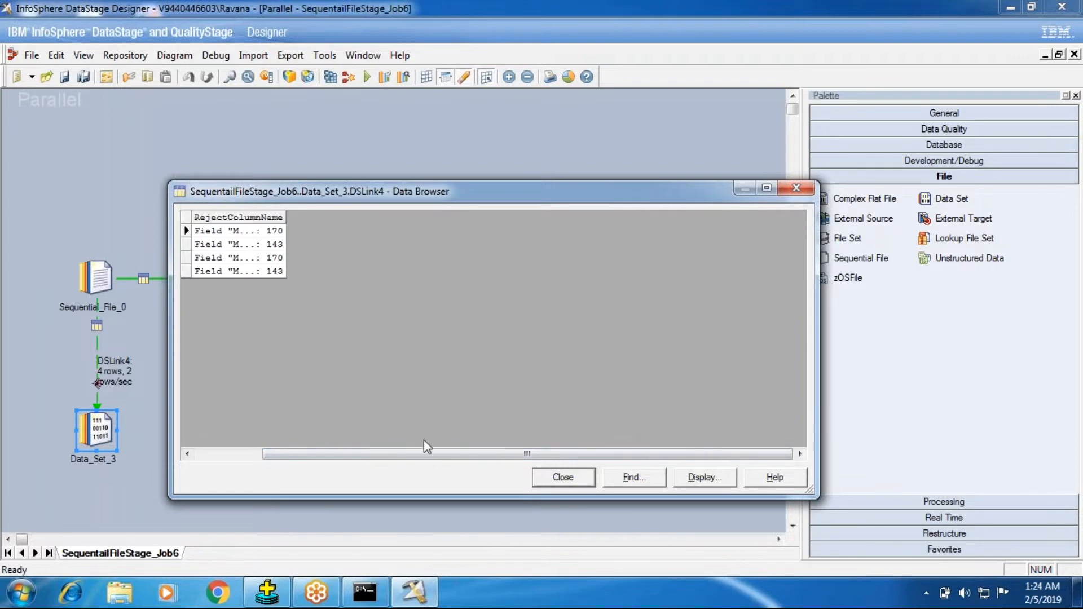
{"action": "left_click", "coordinate": [766, 187]}
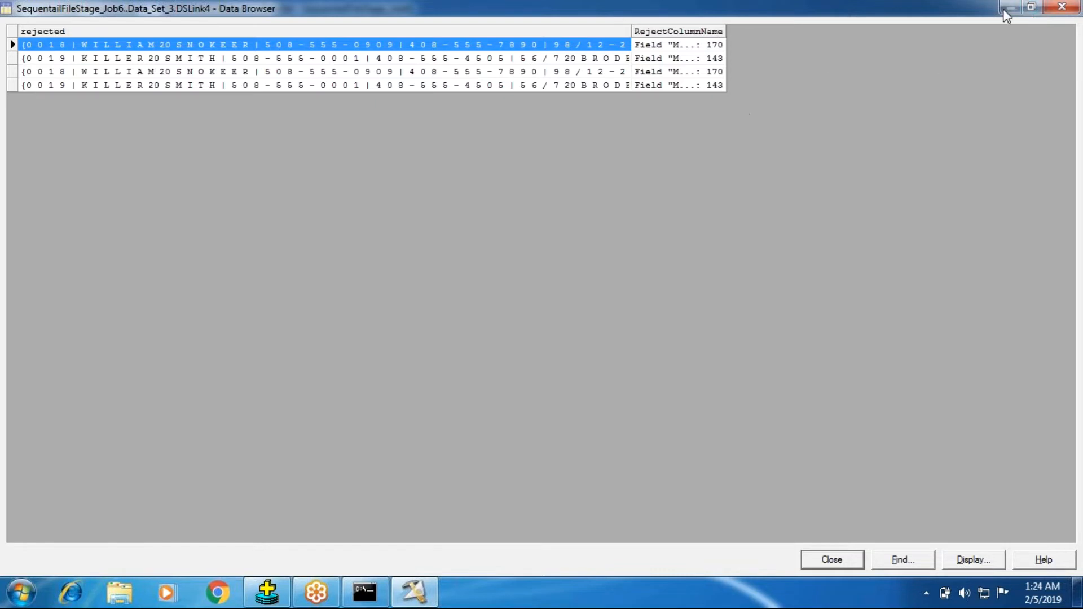
{"action": "left_click", "coordinate": [1032, 6]}
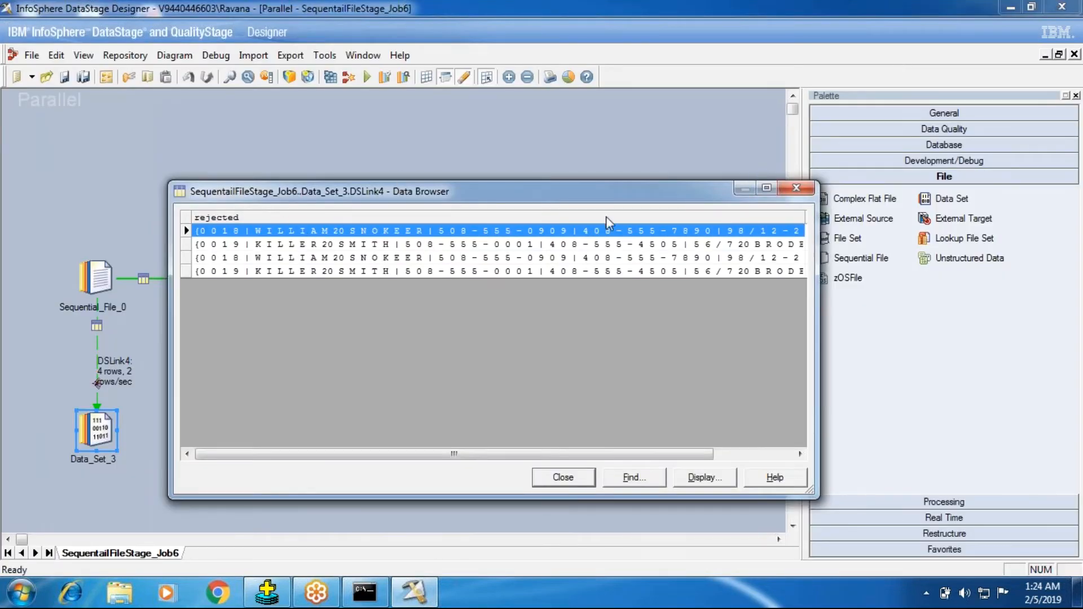
Narrow the rejected column and widen the RejectColumnName column until the full reject reasons can be read
{"action": "left_click_drag", "start_coordinate": [805, 216], "coordinate": [221, 216]}
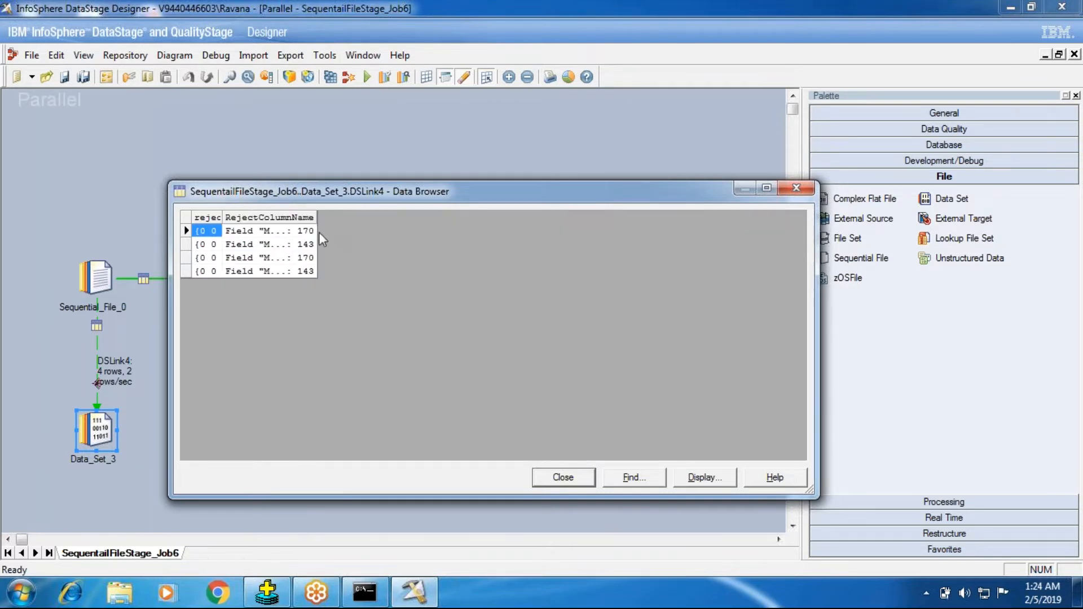
{"action": "left_click", "coordinate": [314, 216]}
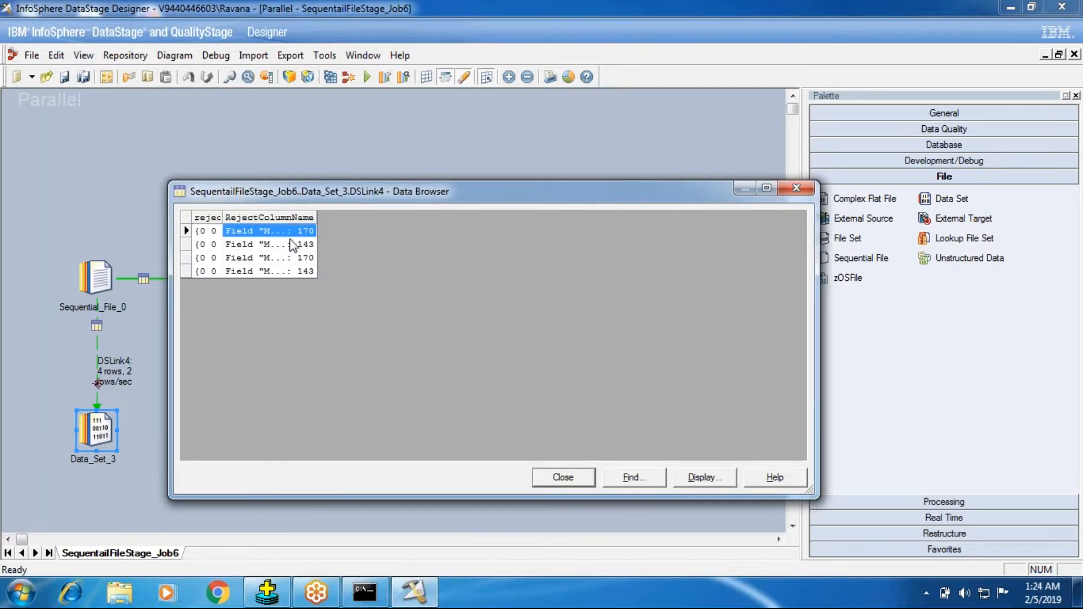
{"action": "left_click_drag", "start_coordinate": [315, 218], "coordinate": [745, 218]}
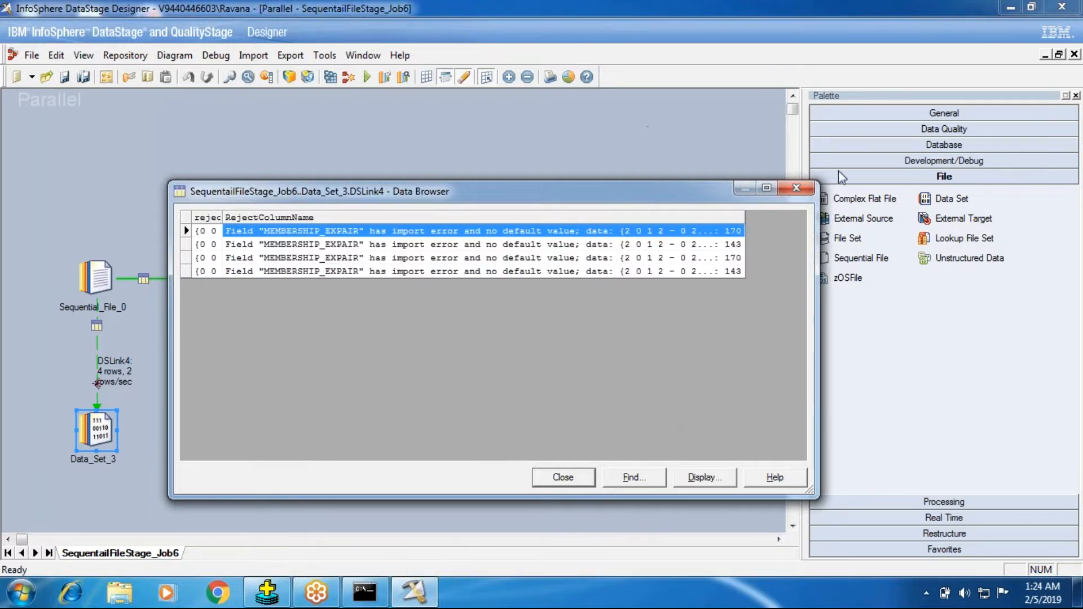
{"action": "left_click", "coordinate": [766, 188]}
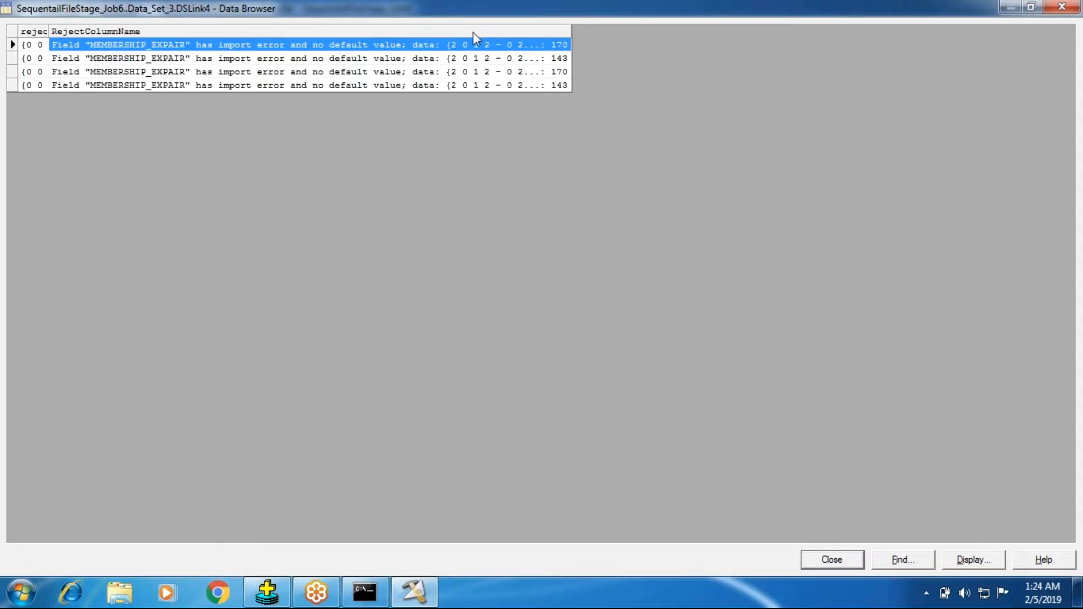
{"action": "left_click", "coordinate": [1031, 7]}
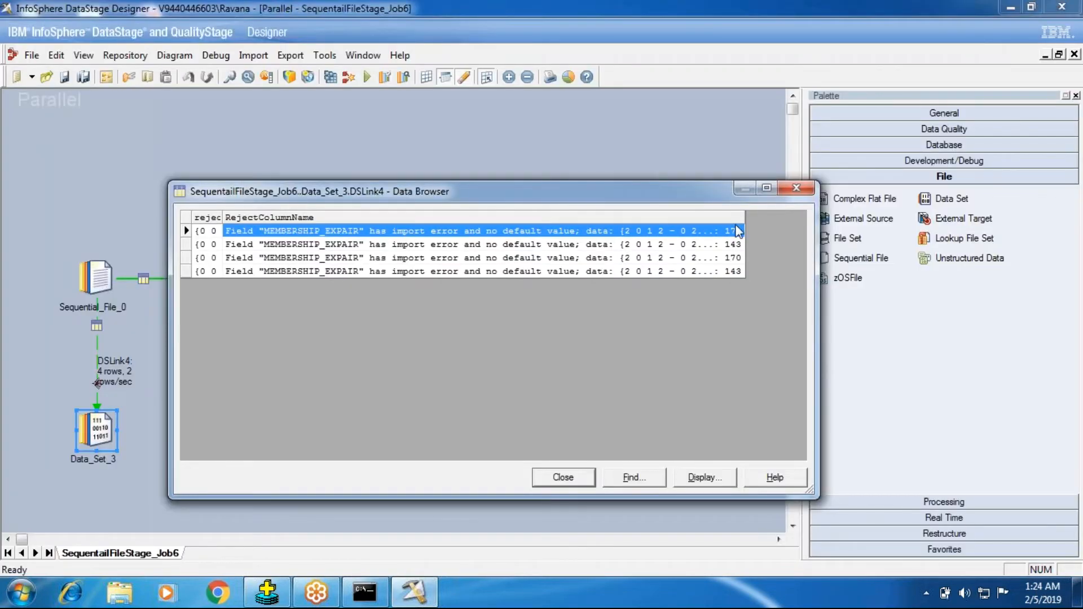
{"action": "left_click", "coordinate": [767, 188]}
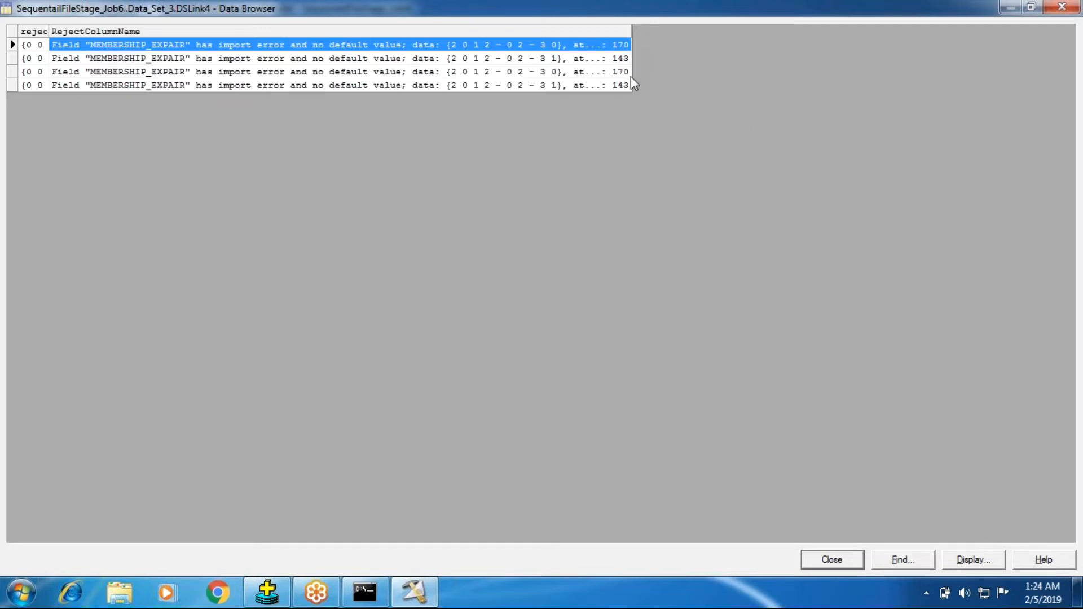
{"action": "double_click", "coordinate": [397, 5]}
{"action": "left_click_drag", "start_coordinate": [431, 59], "coordinate": [456, 110]}
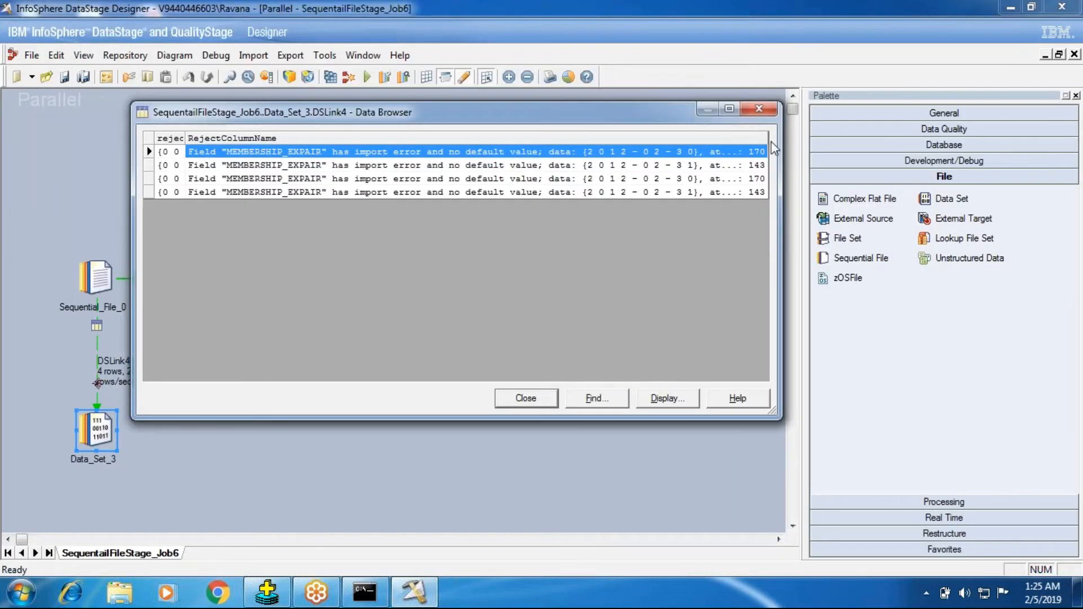
{"action": "left_click", "coordinate": [727, 109]}
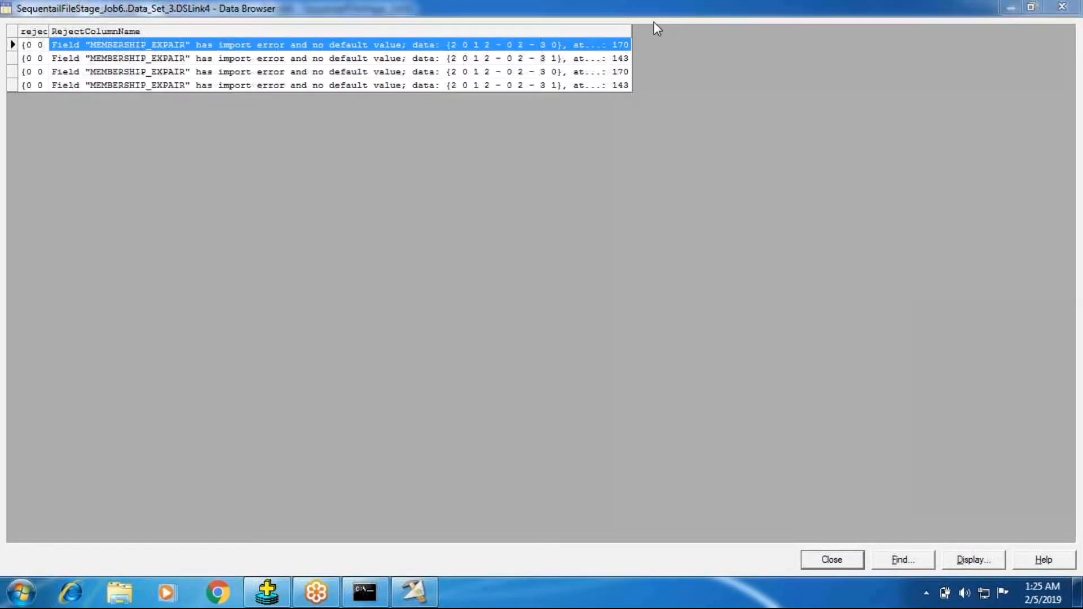
{"action": "left_click_drag", "start_coordinate": [633, 31], "coordinate": [766, 33]}
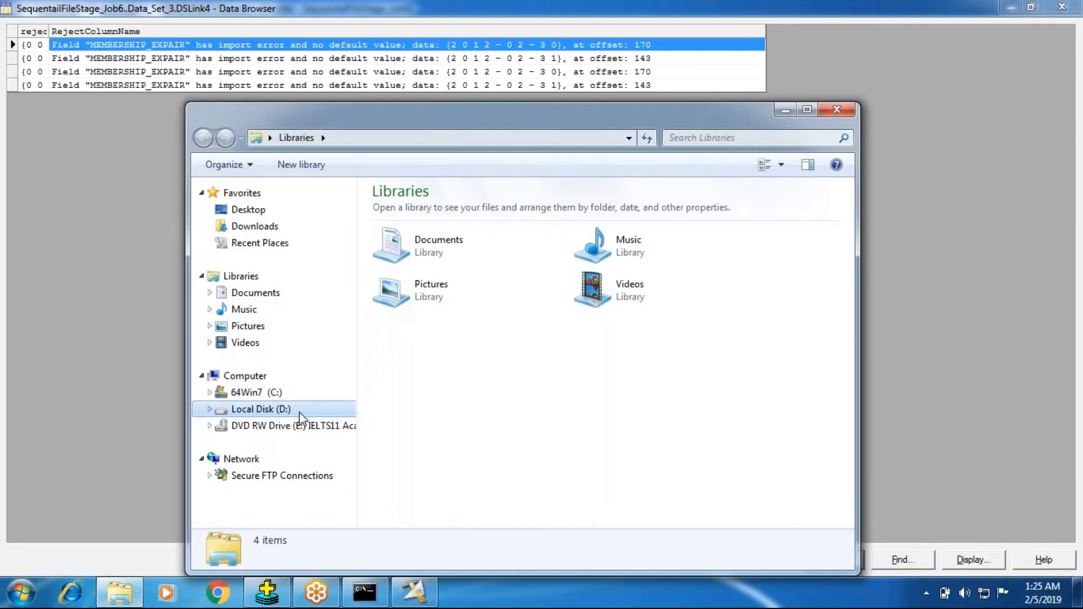
Browse to the INPUT_DATA folder under InPutSource on drive D and open LNDG_TYCO_CUST_CONVIT in Notepad++
{"action": "left_click", "coordinate": [300, 415]}
{"action": "left_click", "coordinate": [415, 212]}
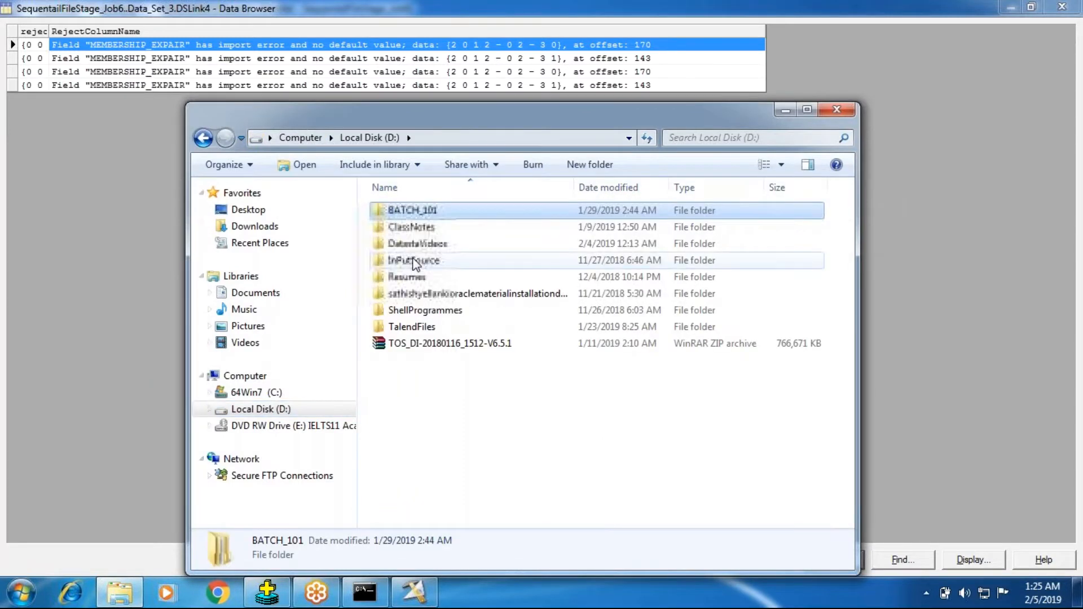
{"action": "left_click", "coordinate": [415, 262]}
{"action": "double_click", "coordinate": [415, 261]}
{"action": "double_click", "coordinate": [421, 228]}
{"action": "left_click", "coordinate": [425, 218]}
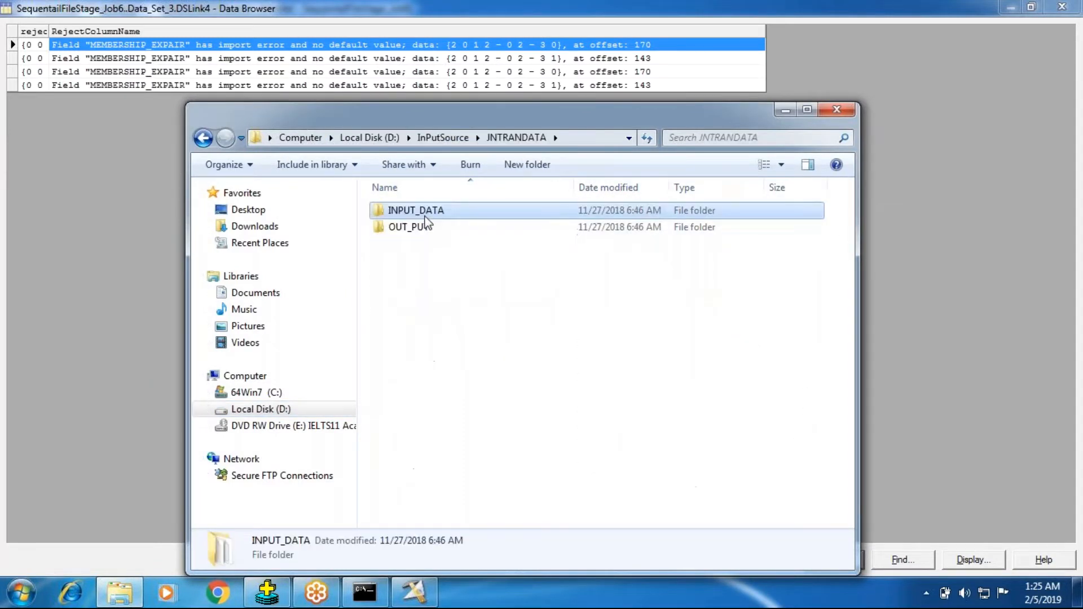
{"action": "double_click", "coordinate": [425, 218]}
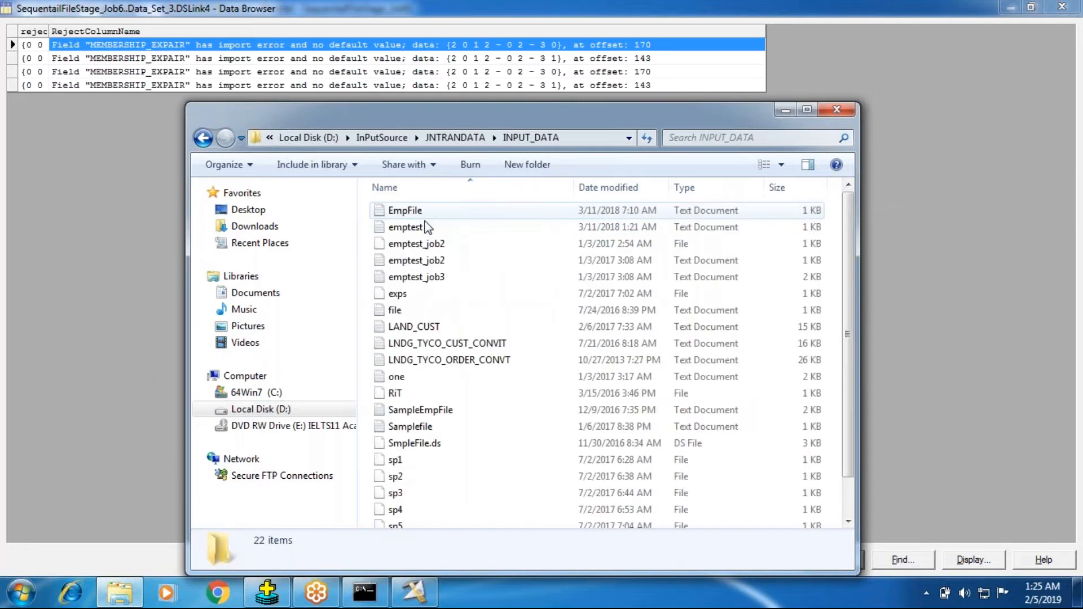
{"action": "left_click", "coordinate": [448, 343]}
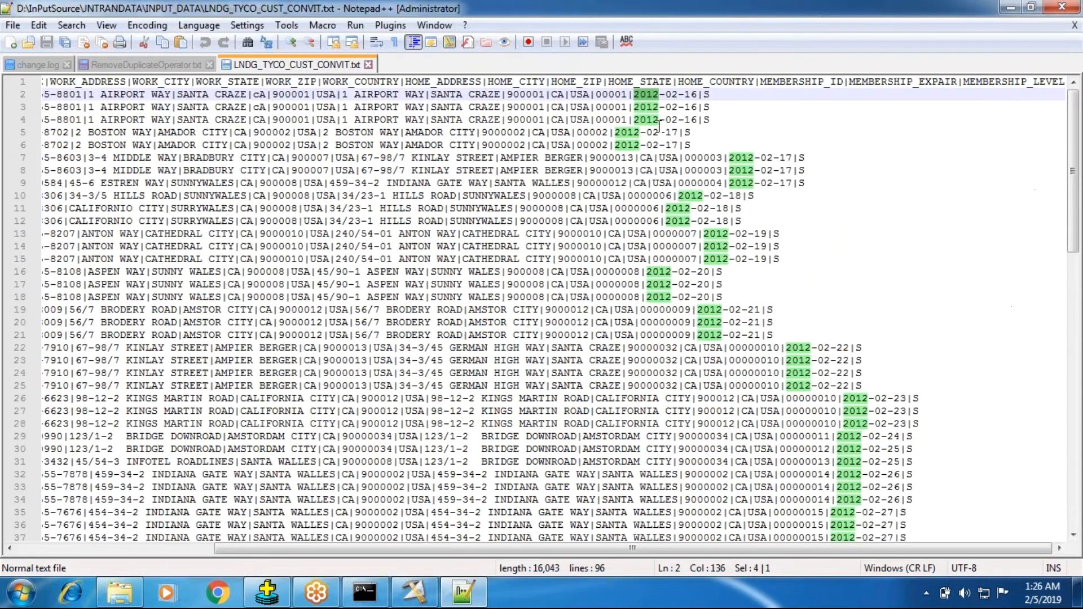
Close the Data Browser, return to the customer file in Notepad++, select lines 42 to 45 and examine their MEMBERSHIP_EXPAIR dates
{"action": "left_click", "coordinate": [815, 561]}
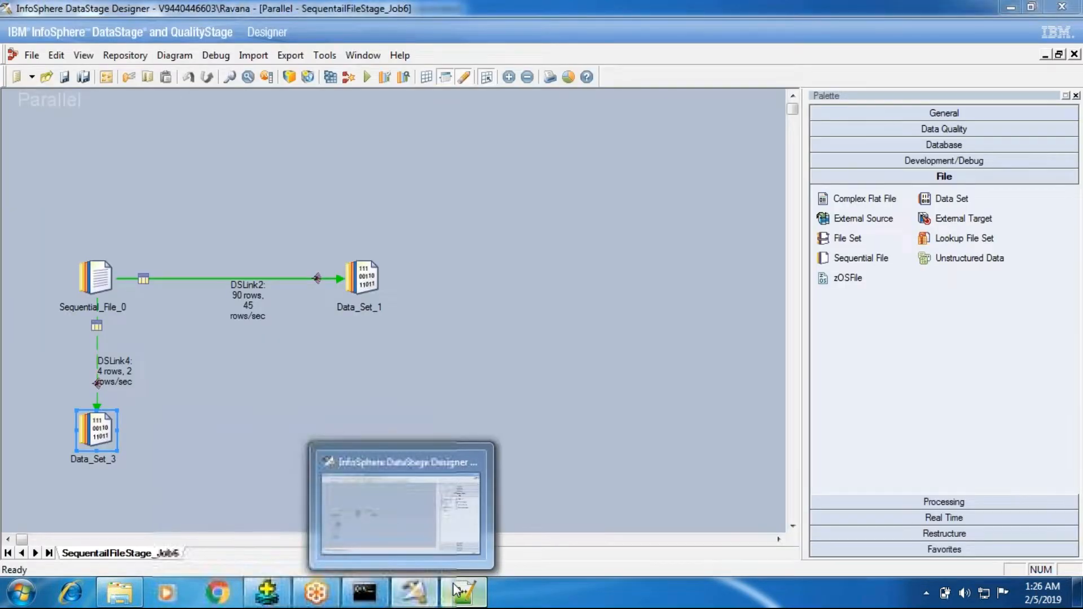
{"action": "left_click", "coordinate": [458, 590]}
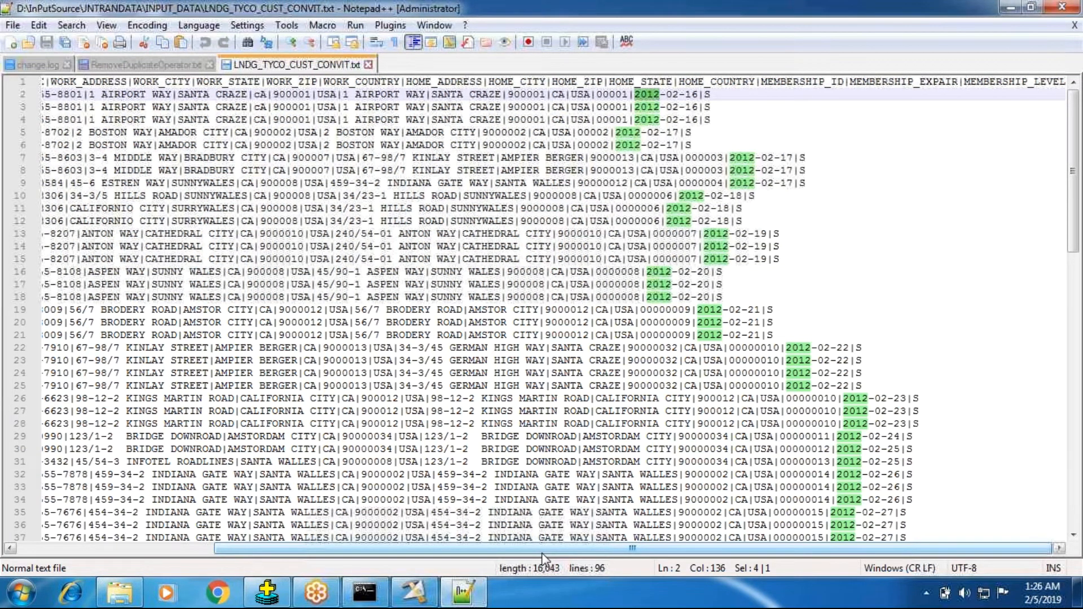
{"action": "left_click_drag", "start_coordinate": [543, 558], "coordinate": [339, 559]}
{"action": "scroll", "coordinate": [64, 289], "scroll_direction": "down", "scroll_amount": 1}
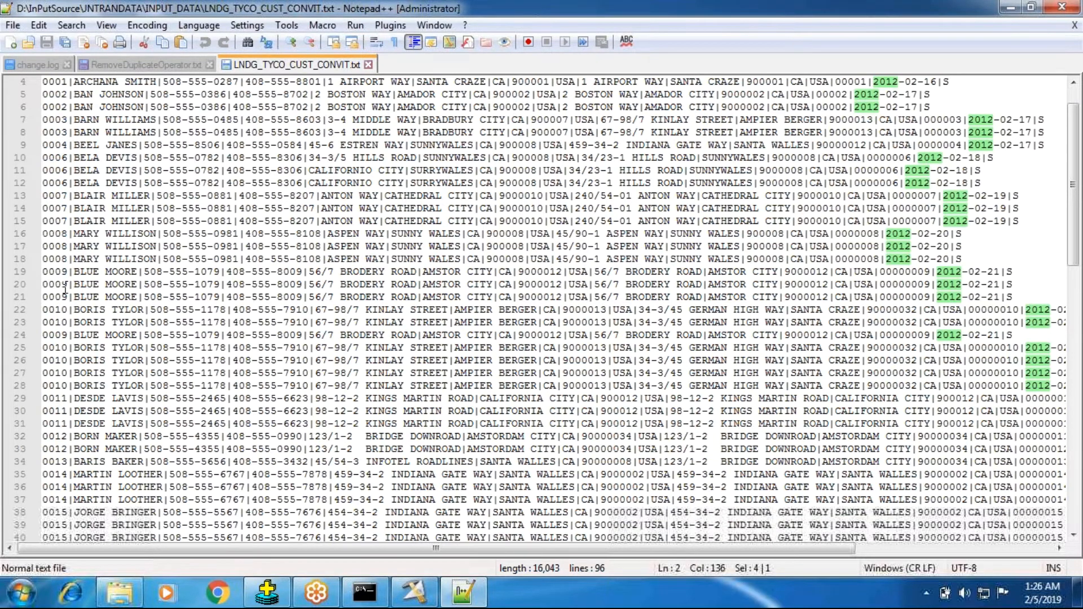
{"action": "scroll", "coordinate": [65, 289], "scroll_direction": "down", "scroll_amount": 8}
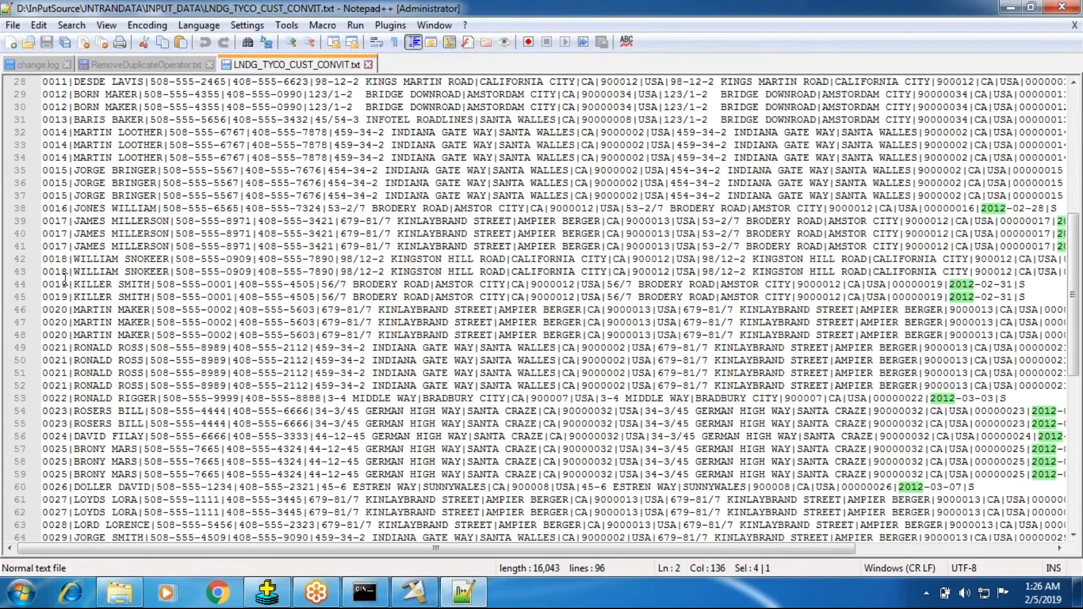
{"action": "left_click_drag", "start_coordinate": [20, 259], "coordinate": [20, 308]}
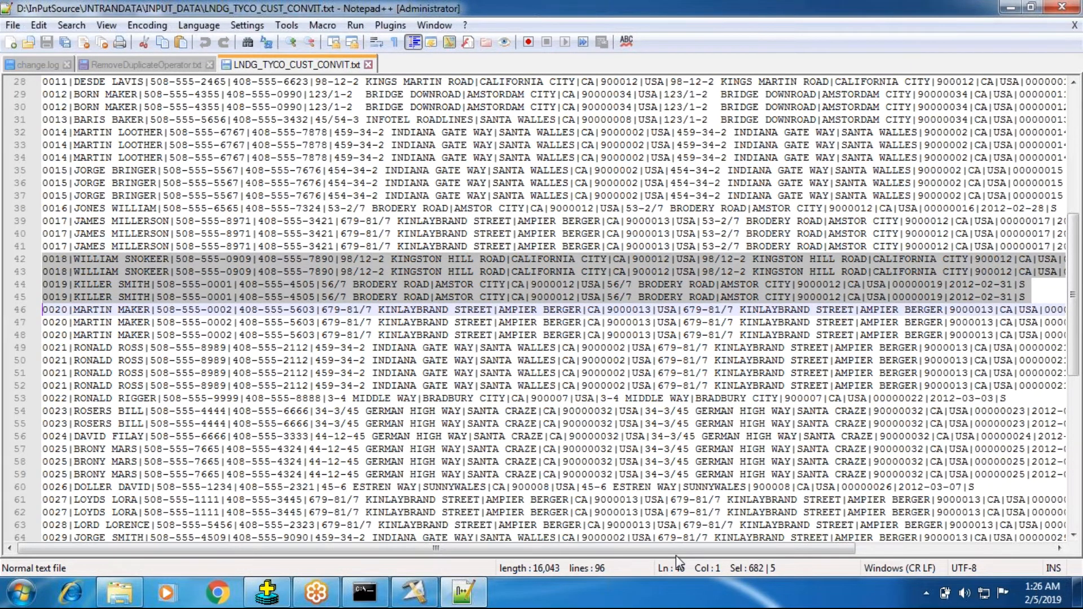
{"action": "left_click_drag", "start_coordinate": [676, 550], "coordinate": [884, 550]}
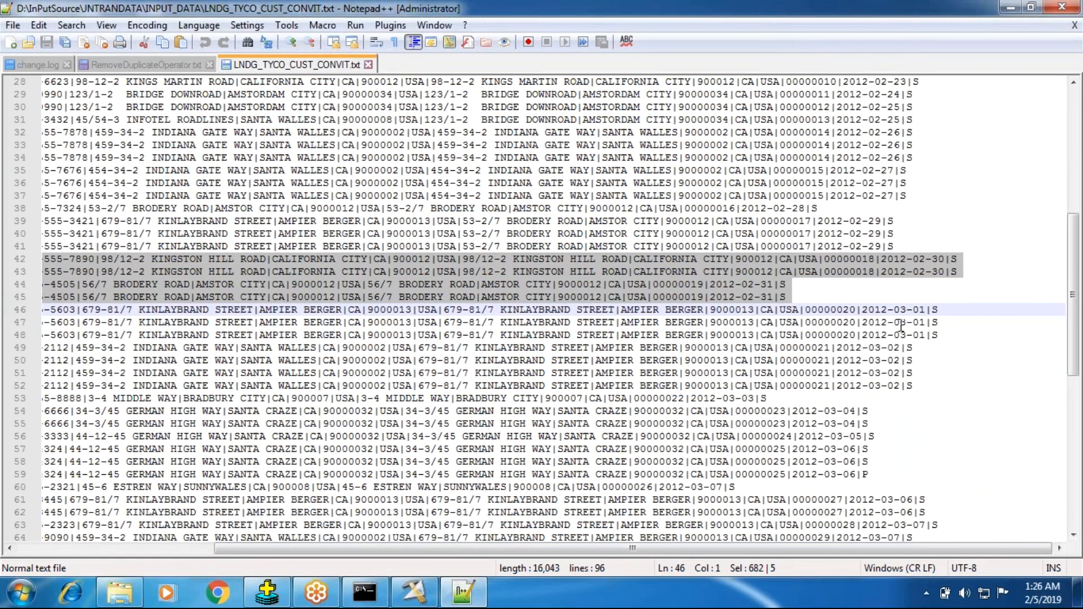
Place the cursor in line 42's membership expiry date and bring up February 2012 in the Windows calendar to check it
{"action": "left_click", "coordinate": [899, 259]}
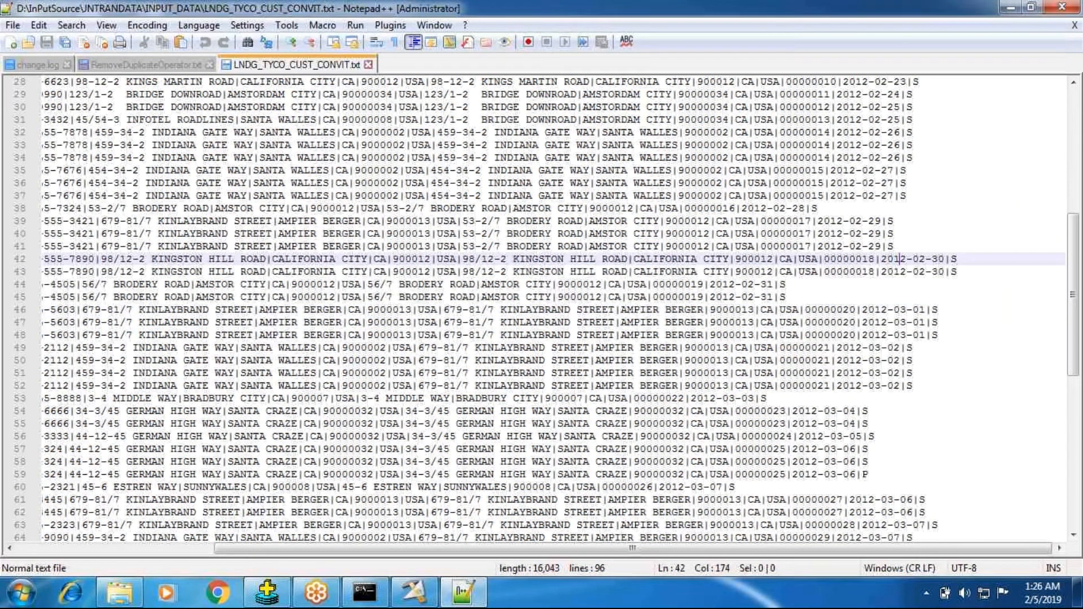
{"action": "key", "text": "Right"}
{"action": "key", "text": "Right"}
{"action": "key", "text": "Right"}
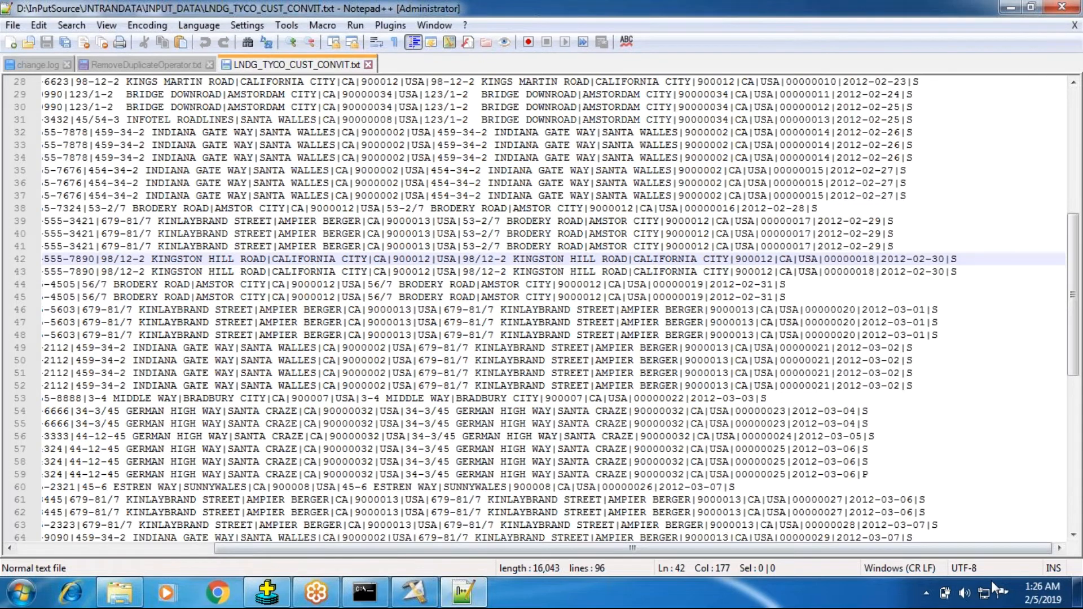
{"action": "left_click", "coordinate": [1031, 600]}
{"action": "left_click", "coordinate": [882, 415]}
{"action": "left_click", "coordinate": [883, 415]}
{"action": "left_click", "coordinate": [884, 416]}
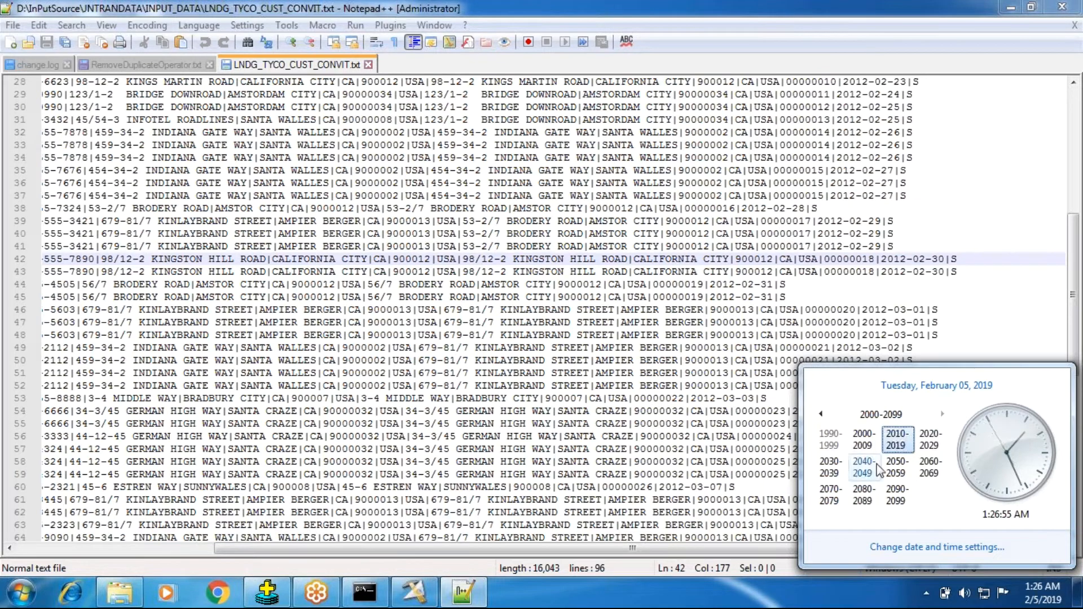
{"action": "left_click", "coordinate": [897, 441]}
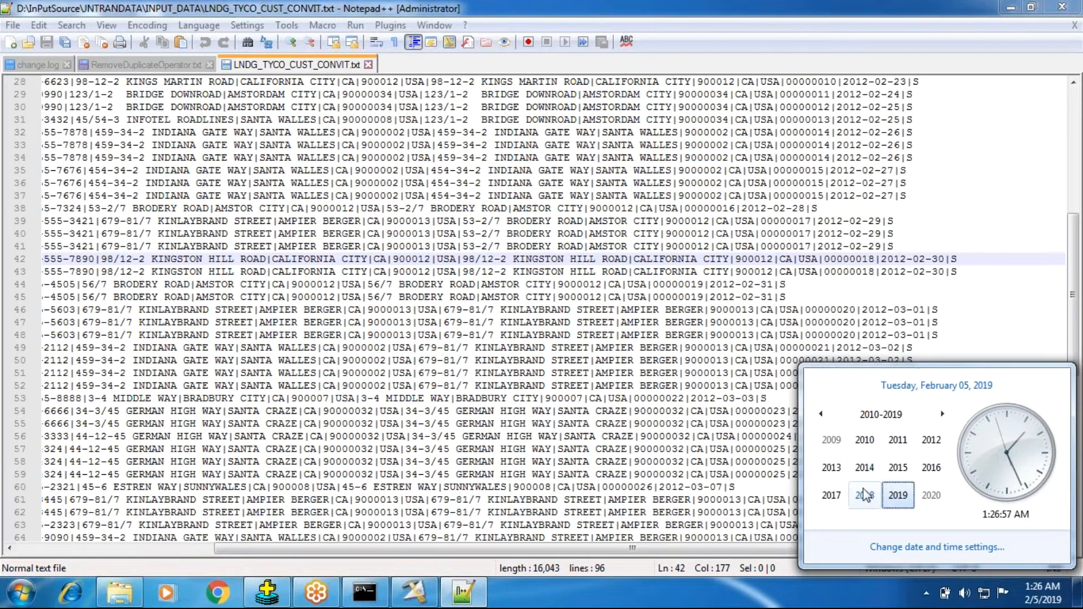
{"action": "left_click", "coordinate": [932, 440]}
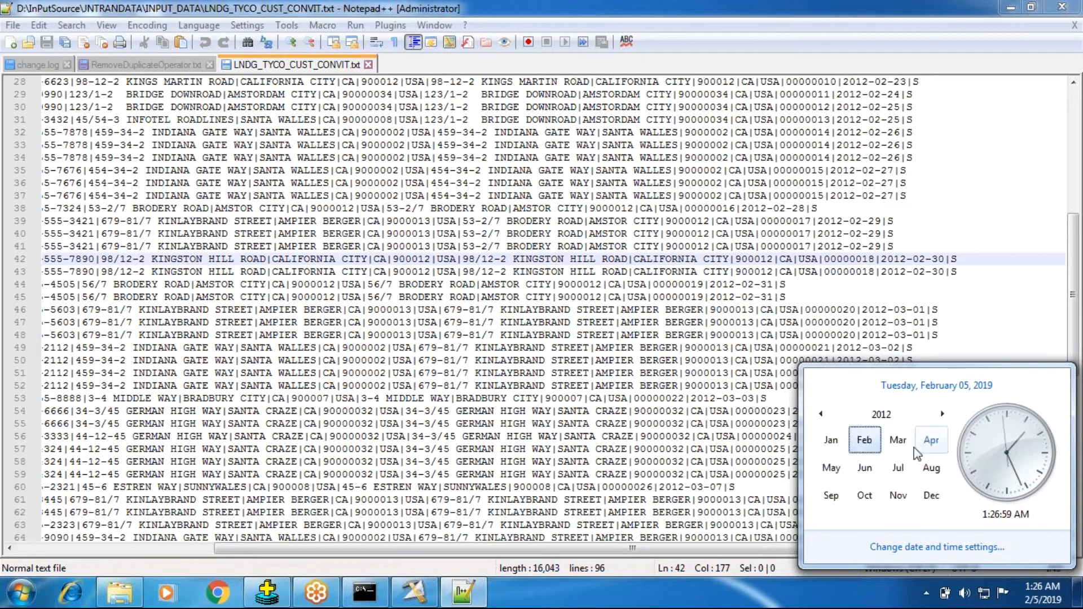
{"action": "left_click", "coordinate": [877, 445]}
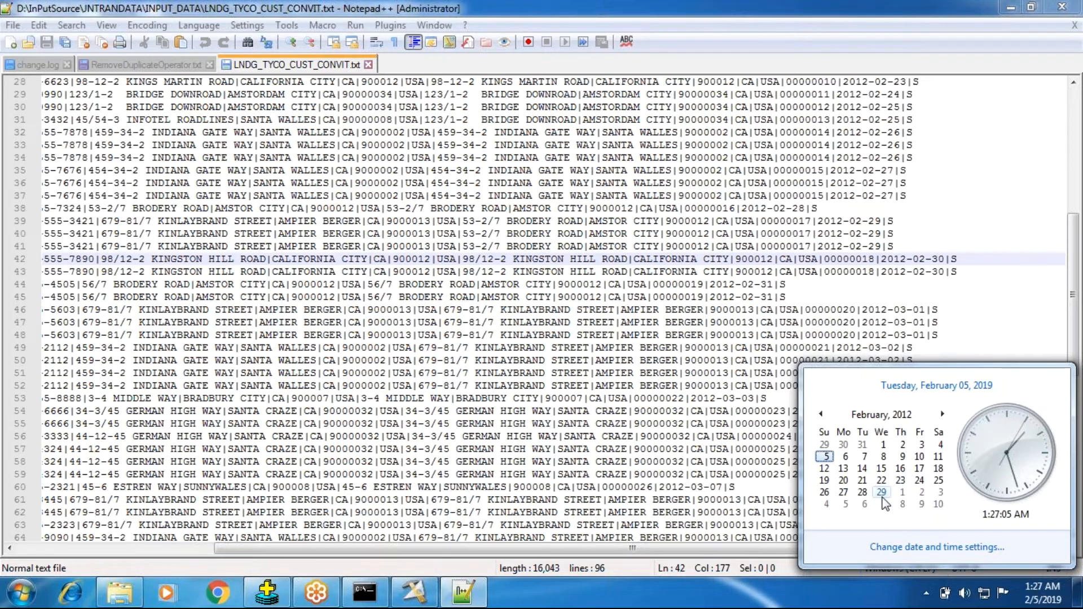
Highlight the day value in line 42's membership expiry date and switch back to DataStage Designer
{"action": "left_click_drag", "start_coordinate": [915, 257], "coordinate": [920, 258]}
{"action": "left_click", "coordinate": [932, 261]}
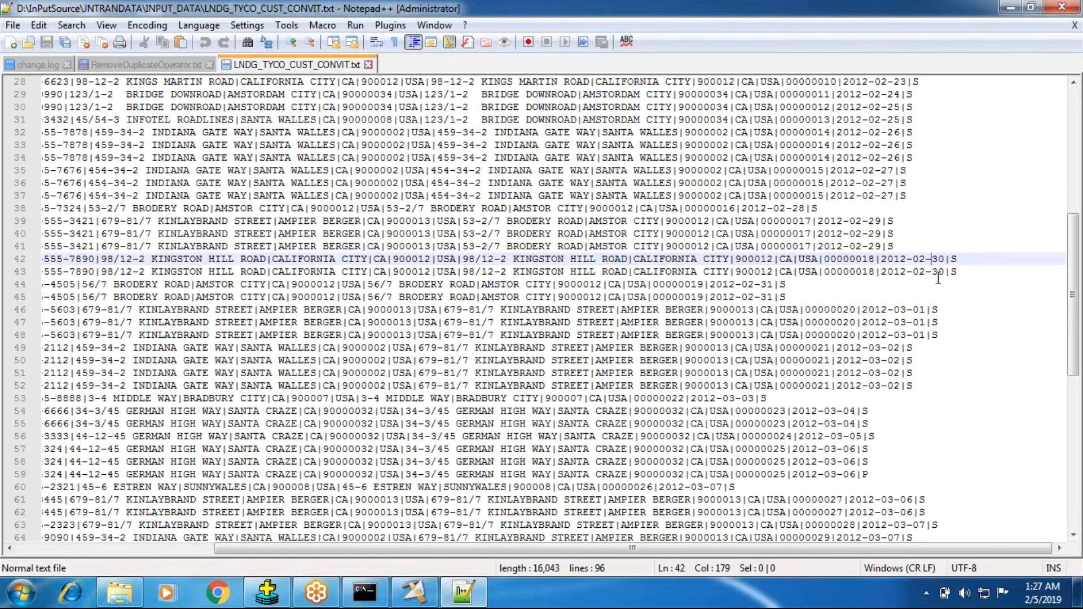
{"action": "double_click", "coordinate": [946, 259]}
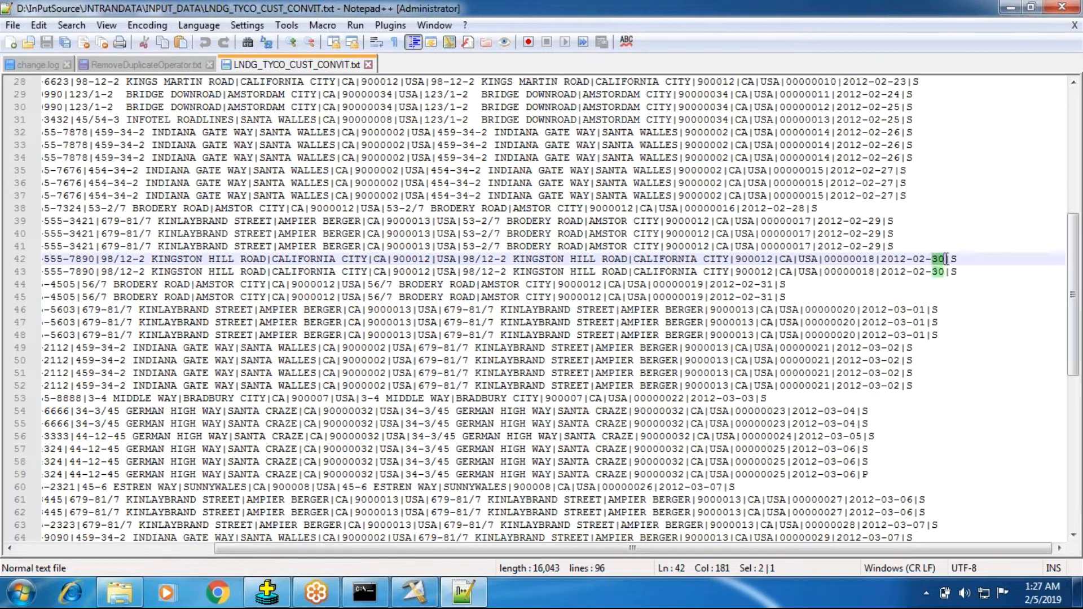
{"action": "left_click", "coordinate": [415, 592]}
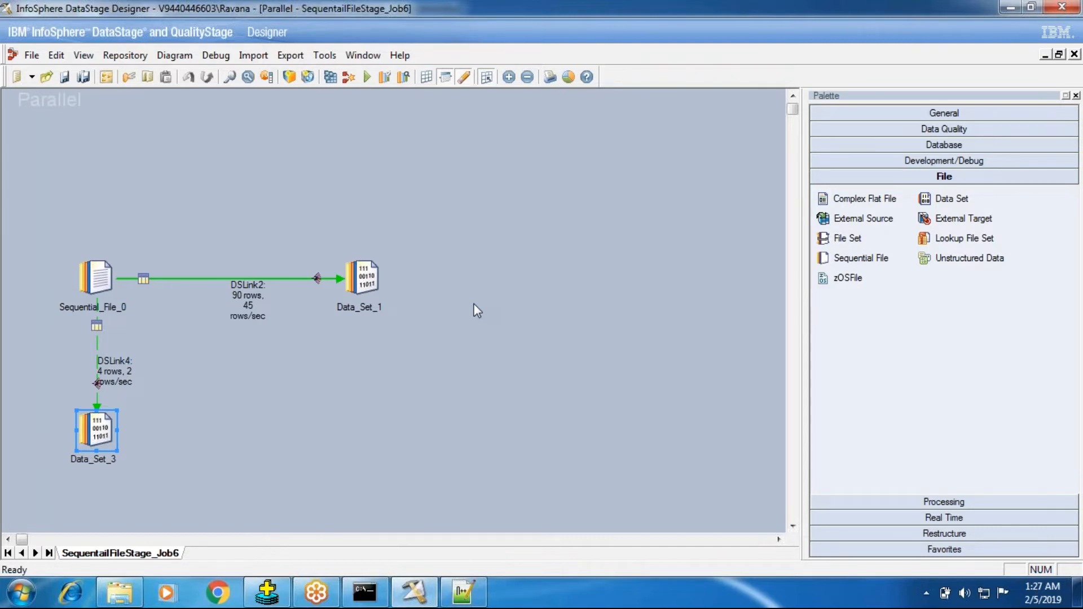
Compare the membership expiry dates on lines 42 to 45 of the customer file in Notepad++, and return to DataStage Designer
{"action": "left_click", "coordinate": [484, 593]}
{"action": "left_click", "coordinate": [915, 258]}
{"action": "left_click", "coordinate": [945, 259]}
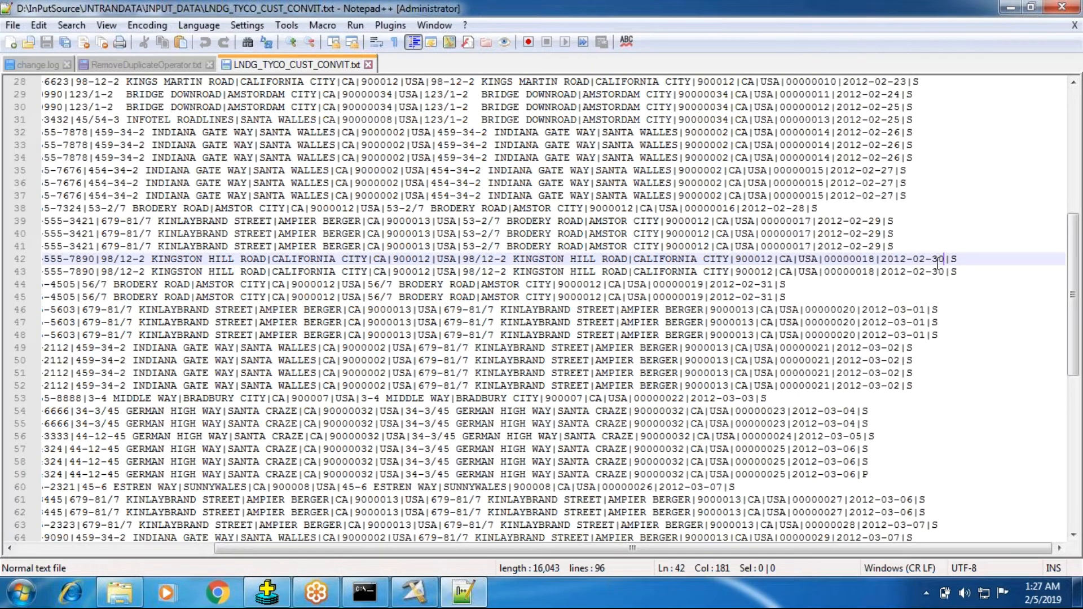
{"action": "left_click", "coordinate": [415, 593]}
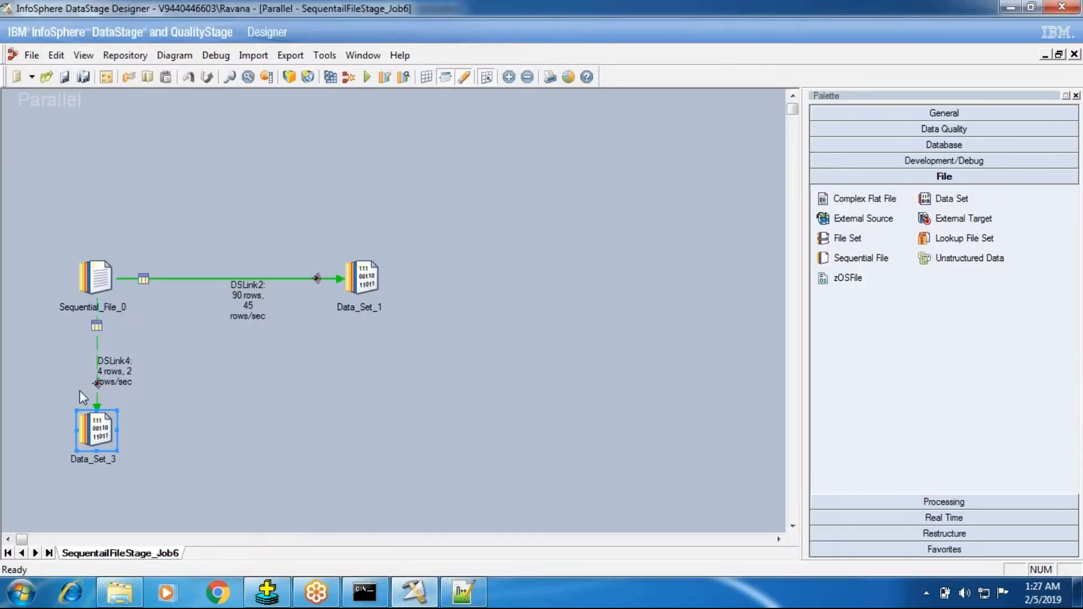
View the rejected rows and their RejectColumnName values in Data_Set_3, and close the stage without changes
{"action": "left_click", "coordinate": [92, 430]}
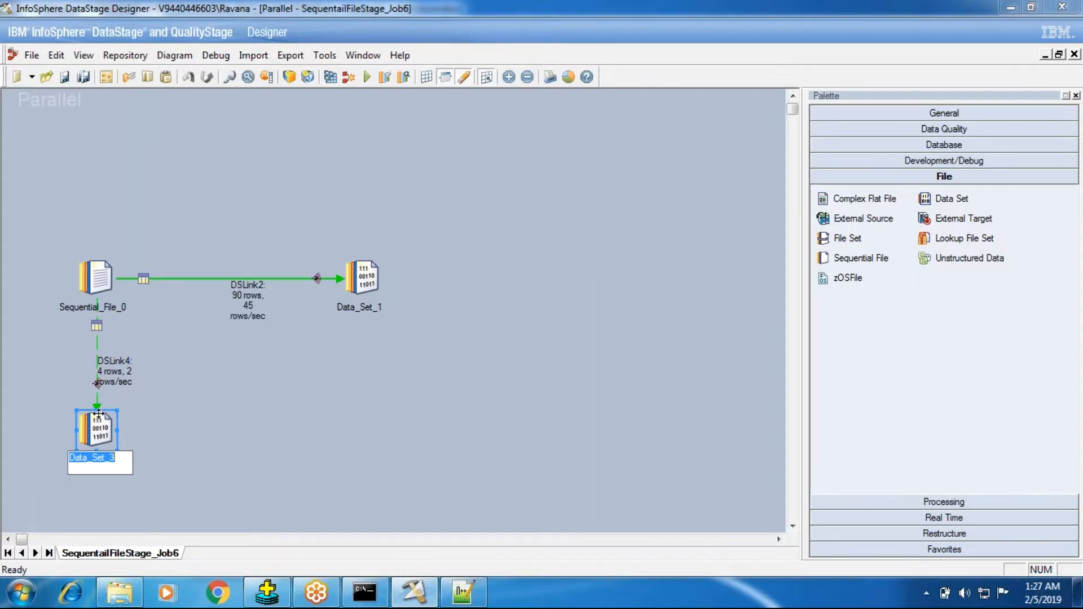
{"action": "double_click", "coordinate": [92, 430]}
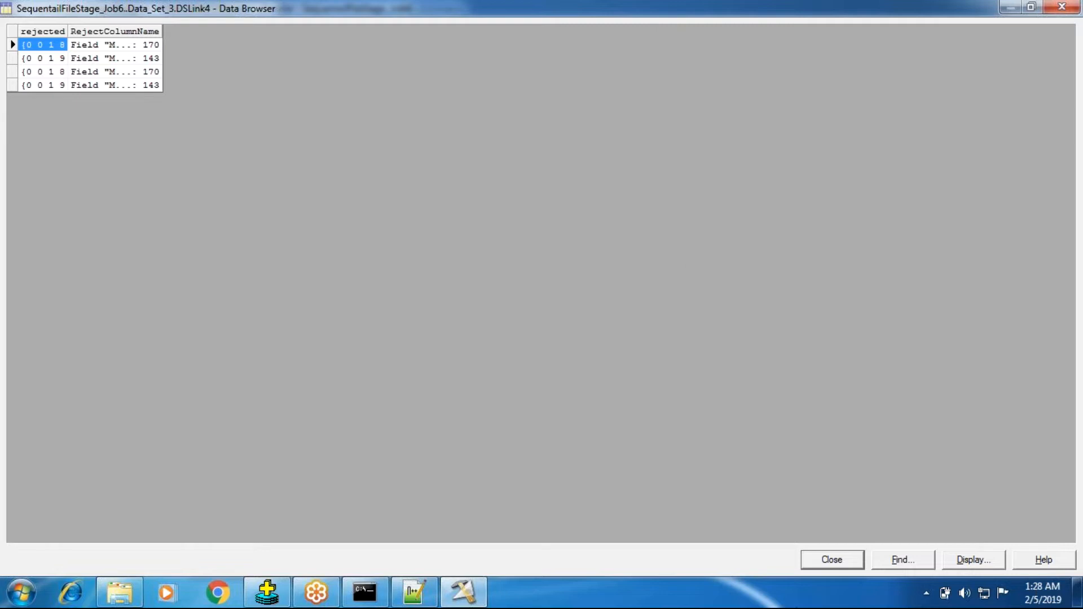
{"action": "left_click", "coordinate": [815, 557]}
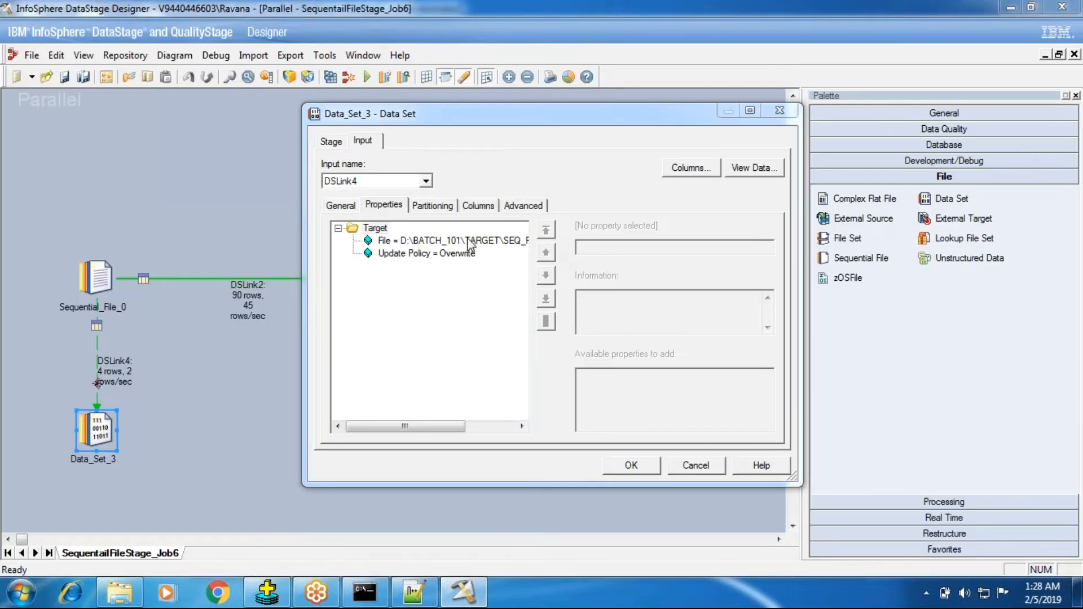
{"action": "left_click", "coordinate": [463, 438]}
{"action": "left_click", "coordinate": [670, 470]}
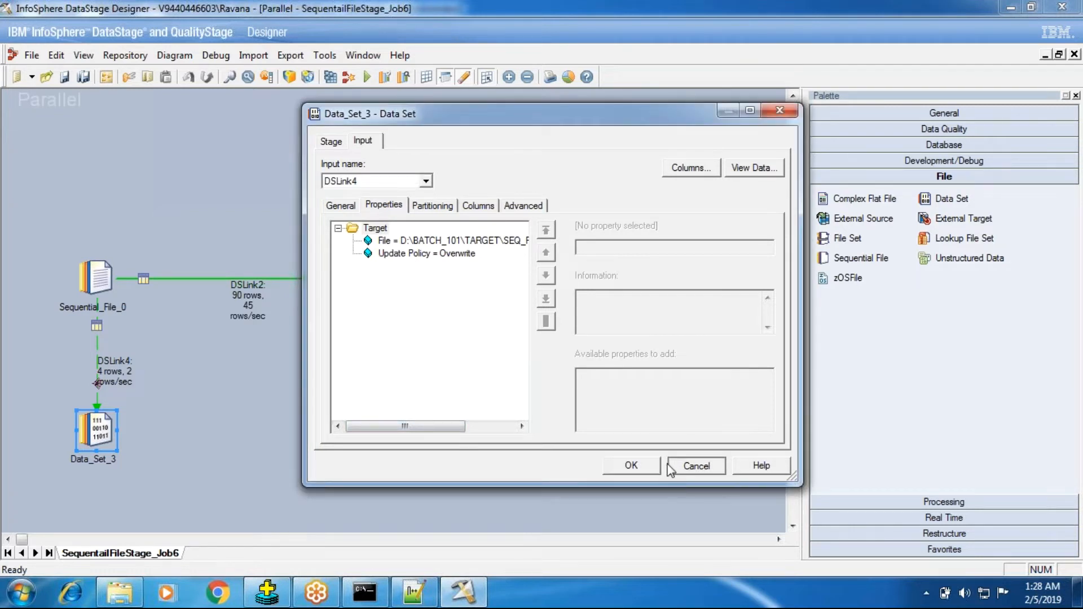
Open the Sequential_File_0 stage, try the Continue and Fail settings for Reject Mode, and set it back to Output
{"action": "left_click", "coordinate": [87, 289]}
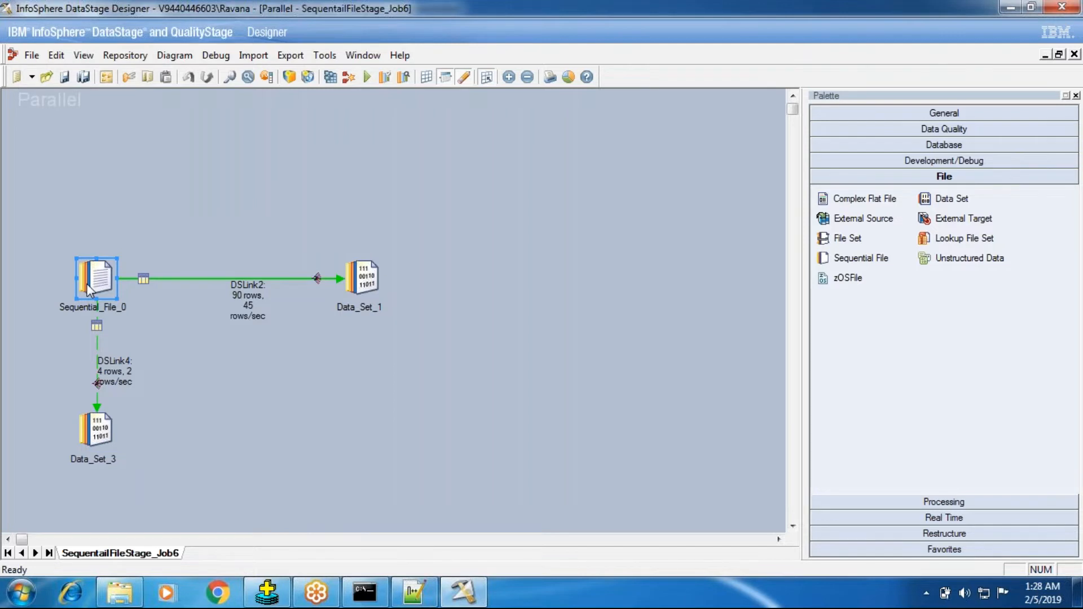
{"action": "double_click", "coordinate": [89, 290]}
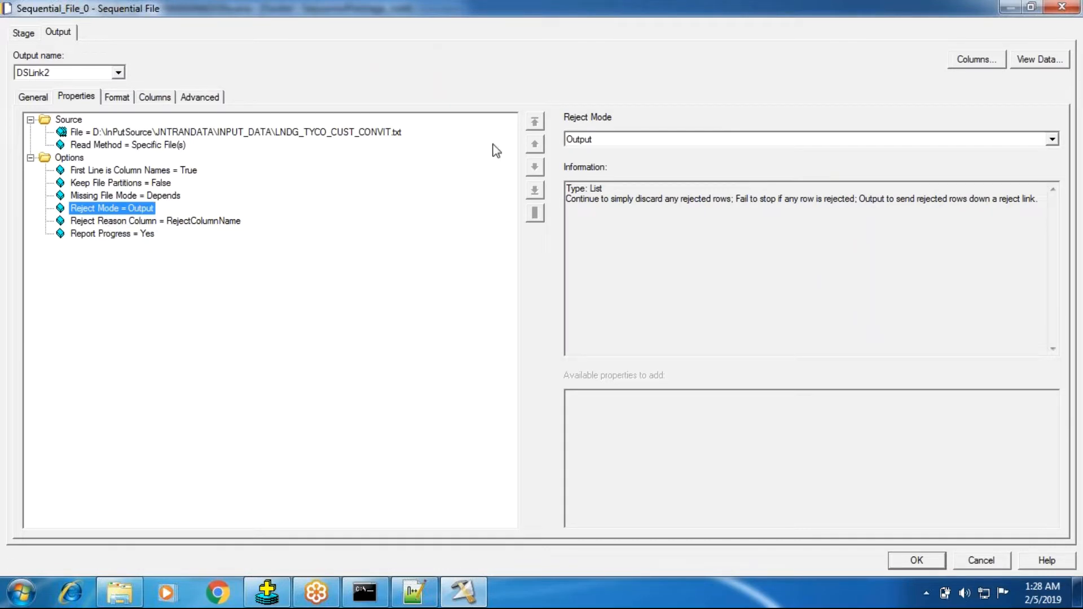
{"action": "left_click", "coordinate": [615, 144]}
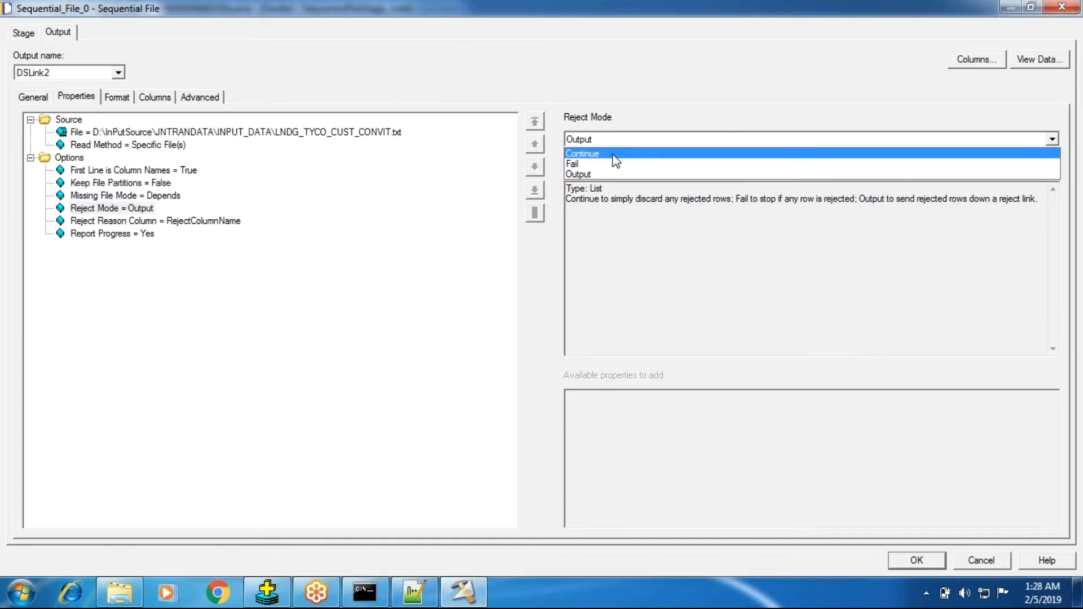
{"action": "left_click", "coordinate": [616, 155]}
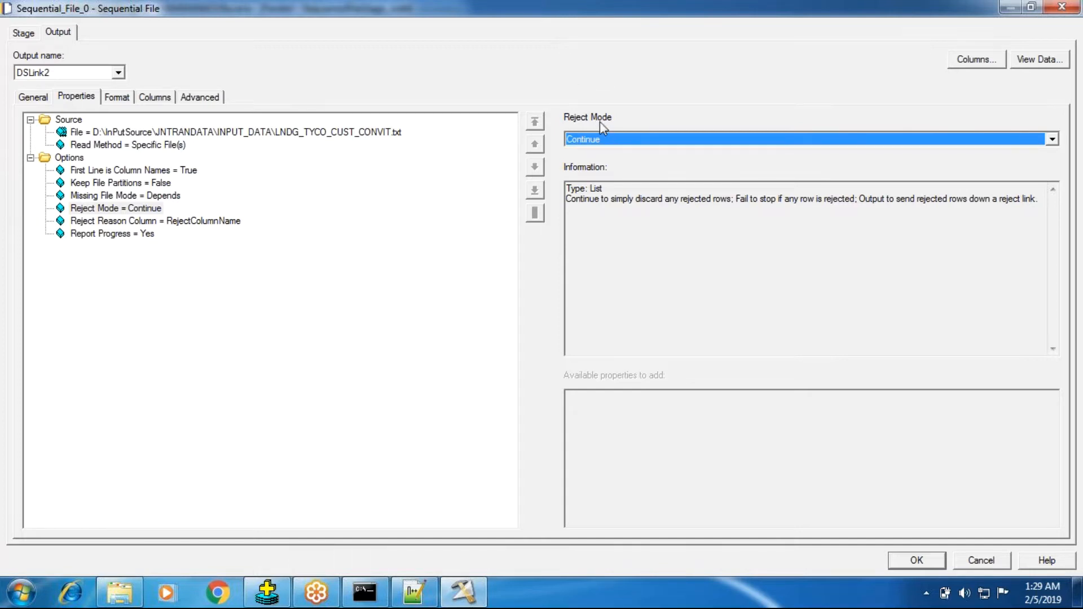
{"action": "left_click", "coordinate": [625, 145]}
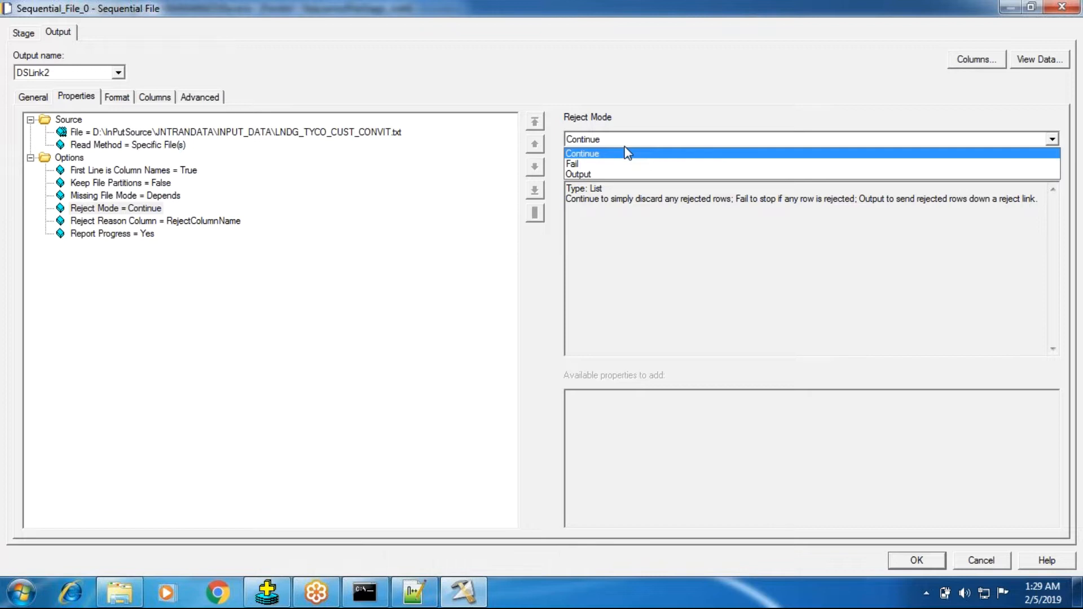
{"action": "left_click", "coordinate": [603, 165]}
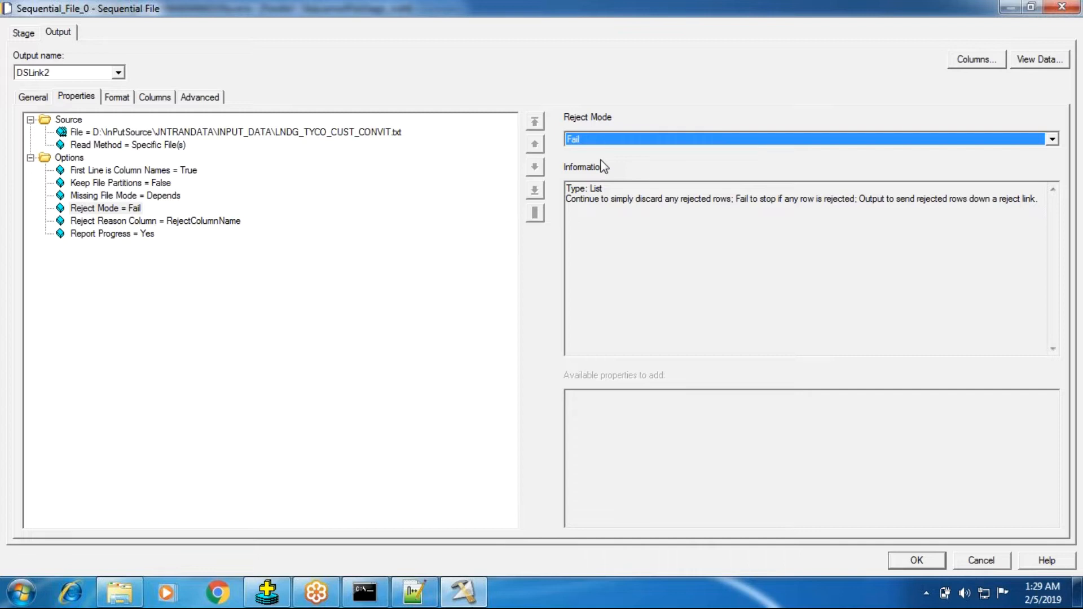
{"action": "left_click", "coordinate": [641, 146]}
{"action": "key", "text": "Down"}
{"action": "key", "text": "Return"}
Review the description of each Options property of the Sequential File stage and the additional properties that Options offers
{"action": "left_click", "coordinate": [120, 236]}
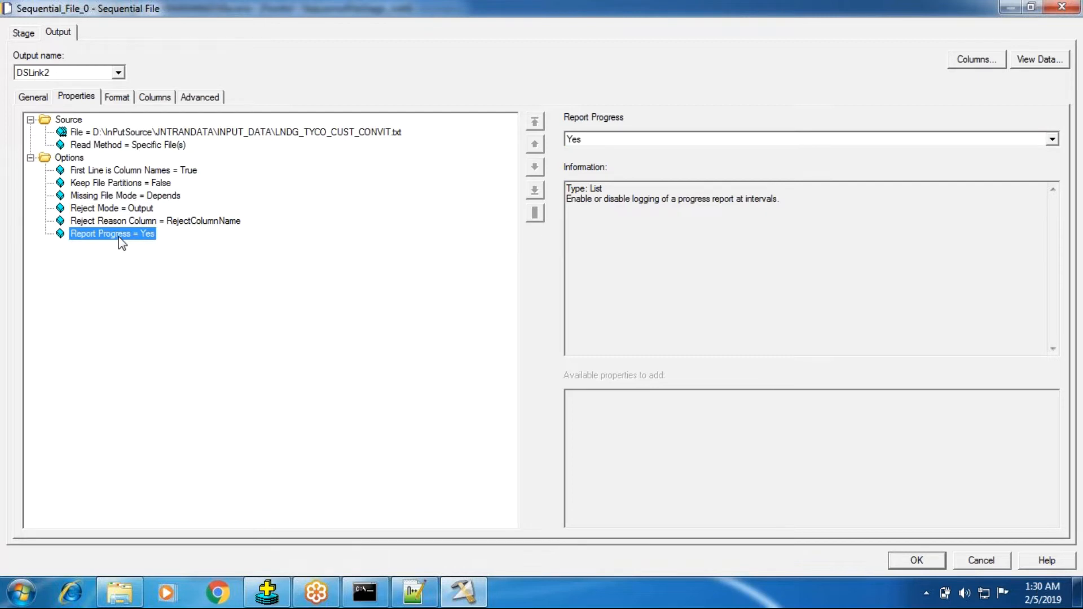
{"action": "left_click", "coordinate": [111, 170]}
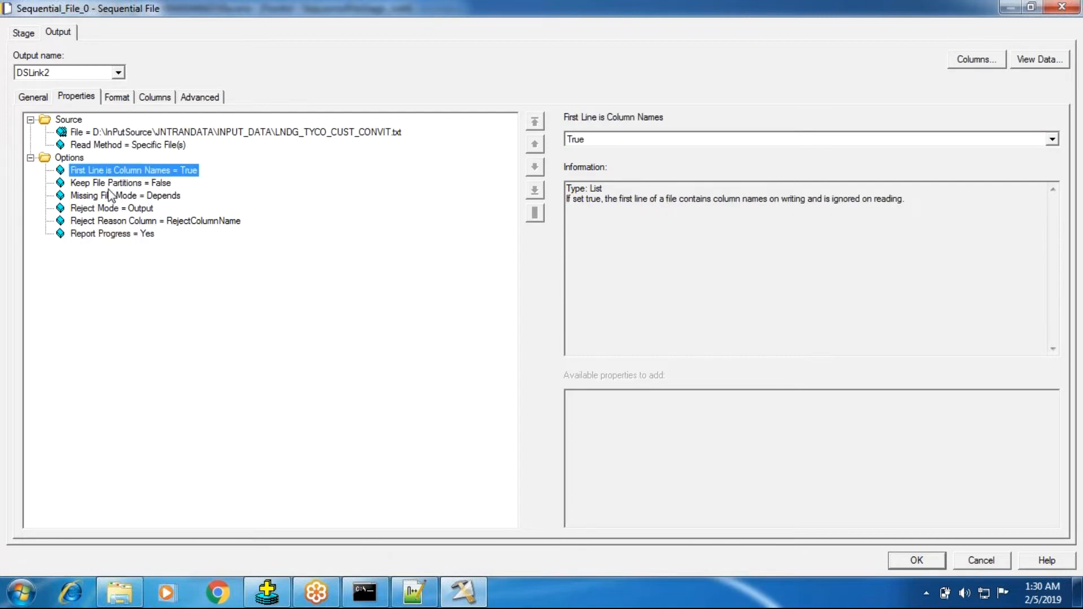
{"action": "key", "text": "Down"}
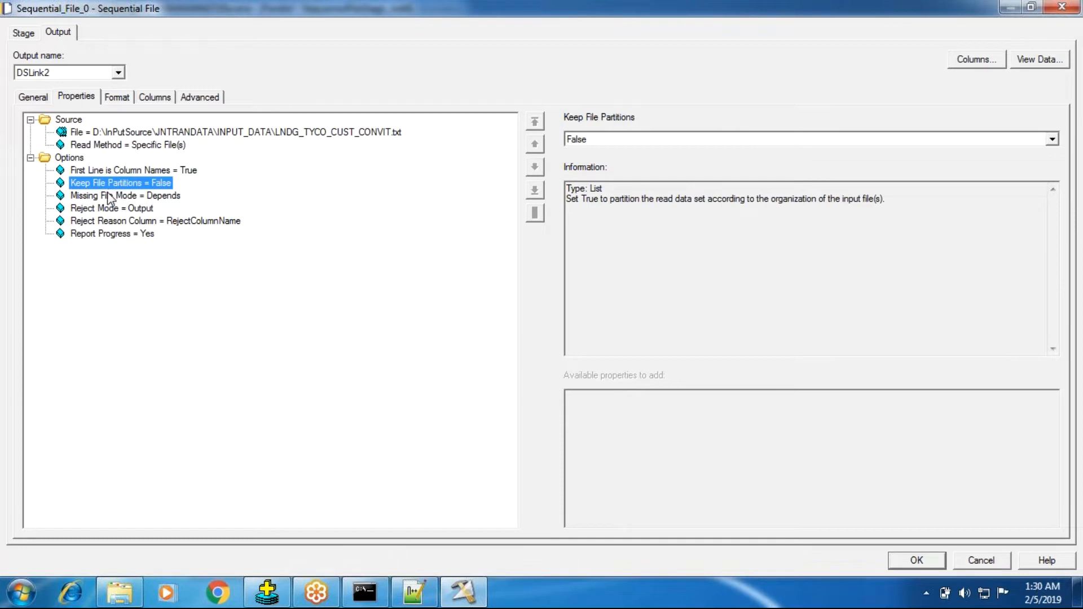
{"action": "left_click", "coordinate": [112, 196]}
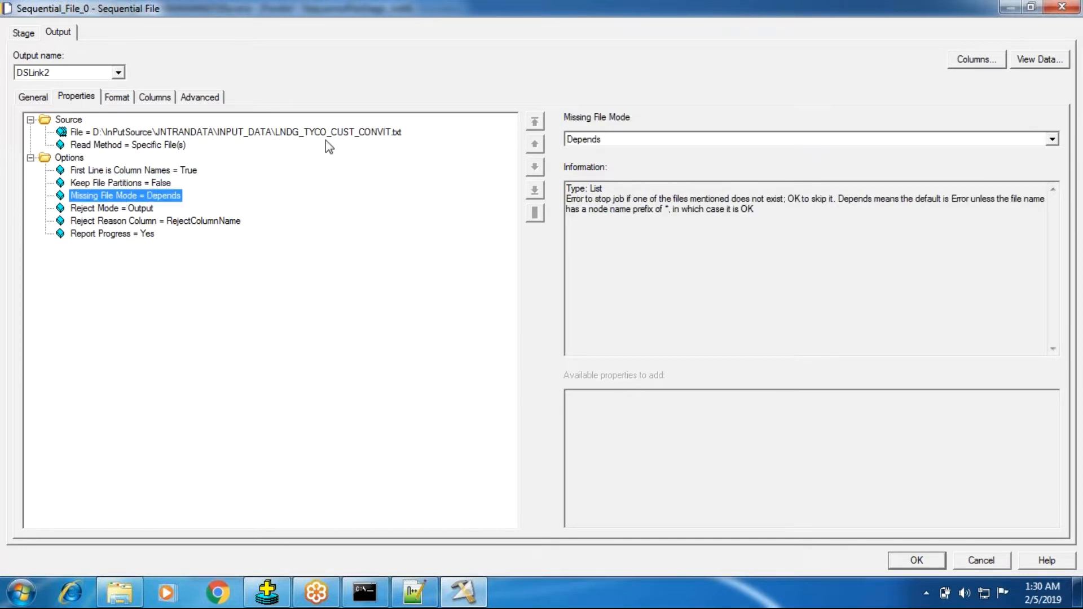
{"action": "left_click", "coordinate": [146, 209]}
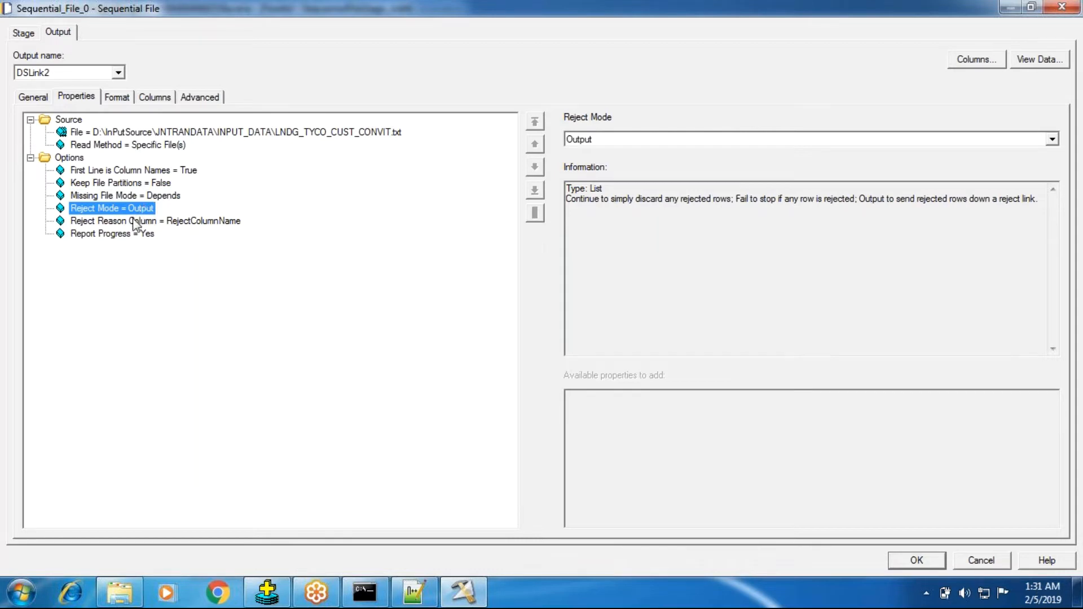
{"action": "left_click", "coordinate": [134, 221]}
{"action": "left_click", "coordinate": [114, 235]}
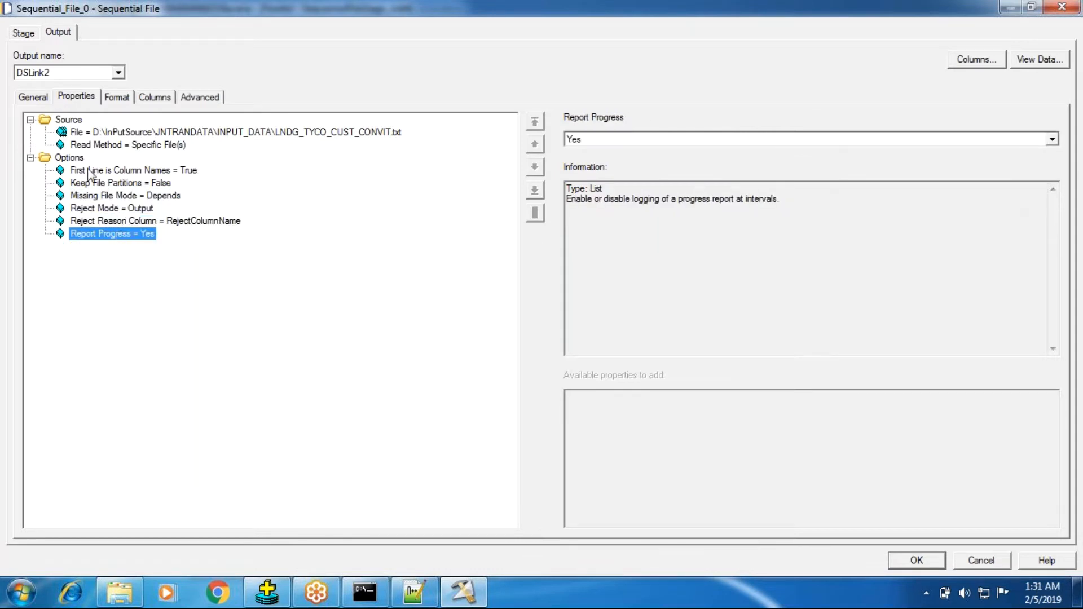
{"action": "left_click", "coordinate": [82, 146]}
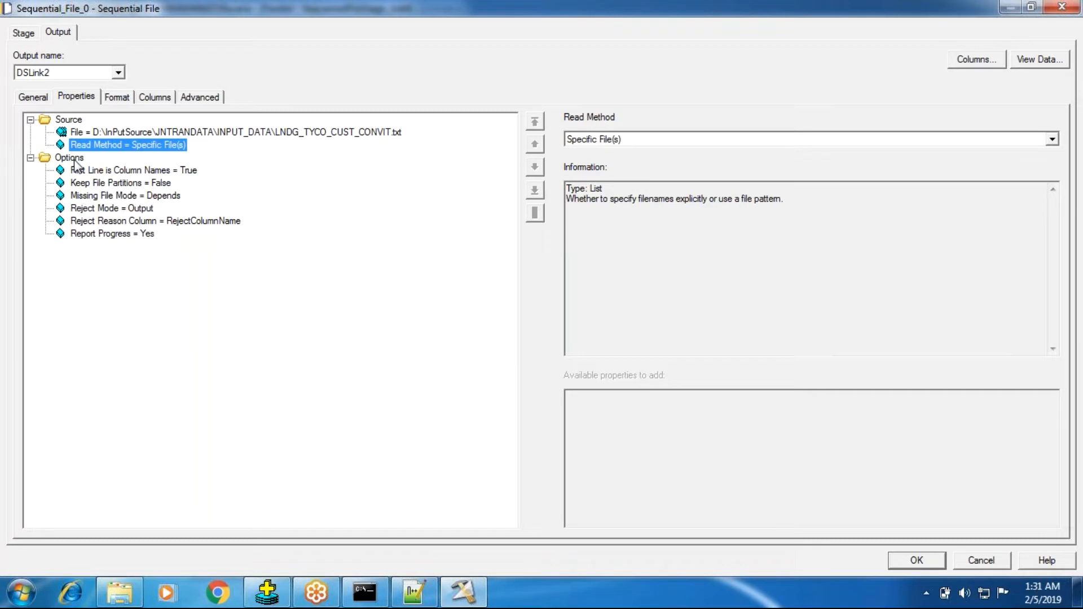
{"action": "left_click", "coordinate": [69, 158]}
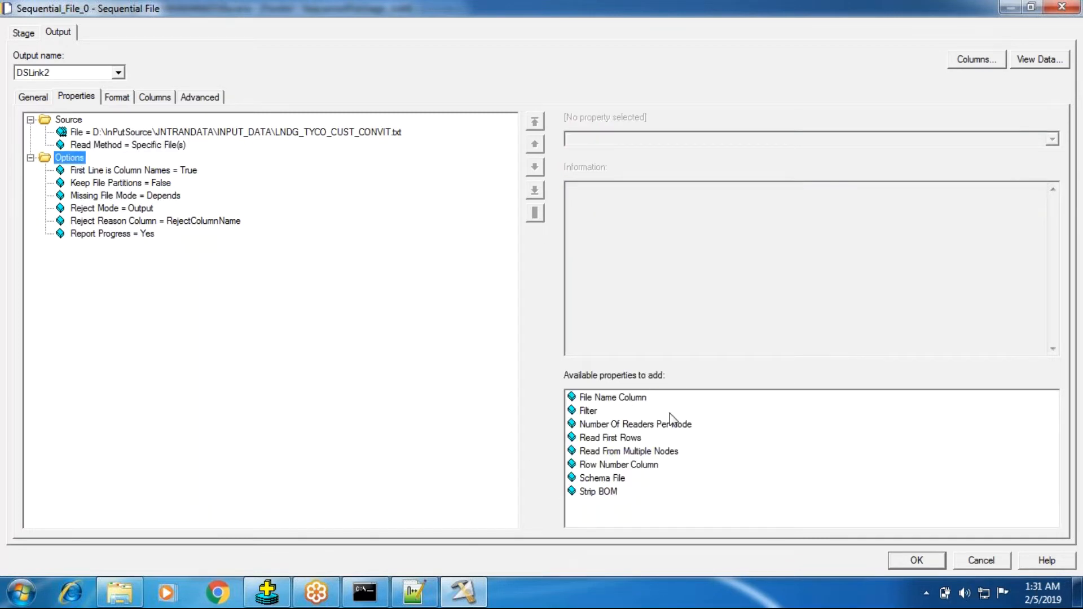
{"action": "mouse_move", "coordinate": [628, 411]}
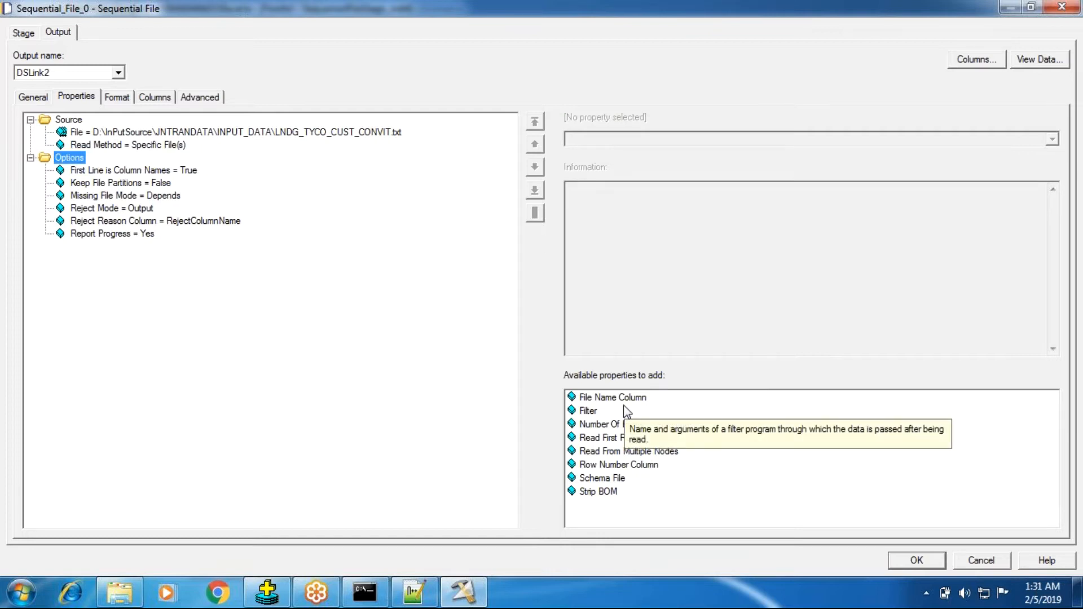
Examine the available Read Method choices for the source file, keeping Specific File(s)
{"action": "left_click", "coordinate": [175, 145]}
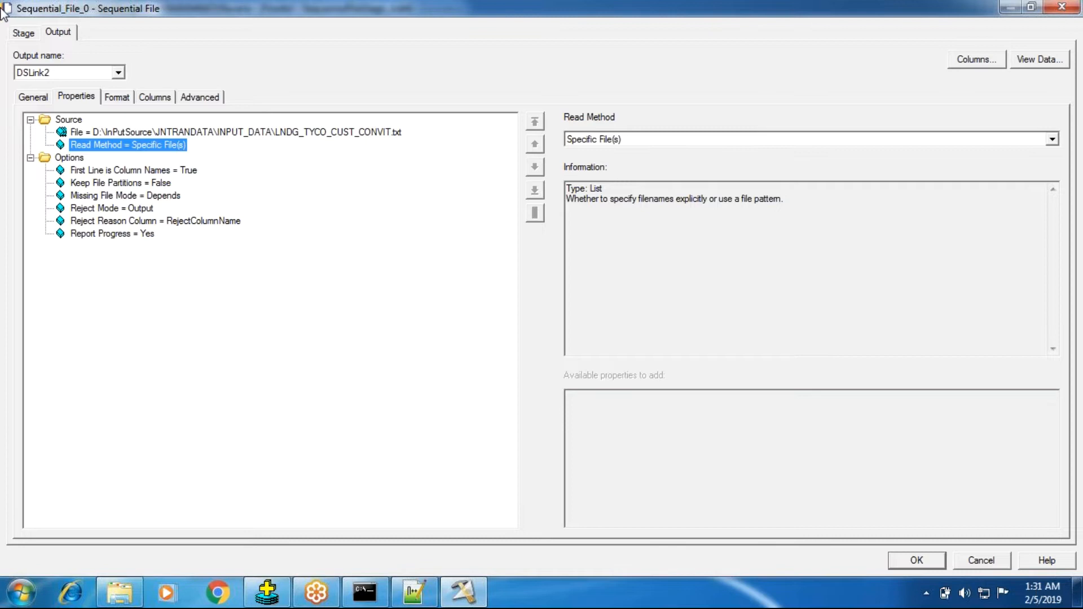
{"action": "left_click", "coordinate": [1052, 140]}
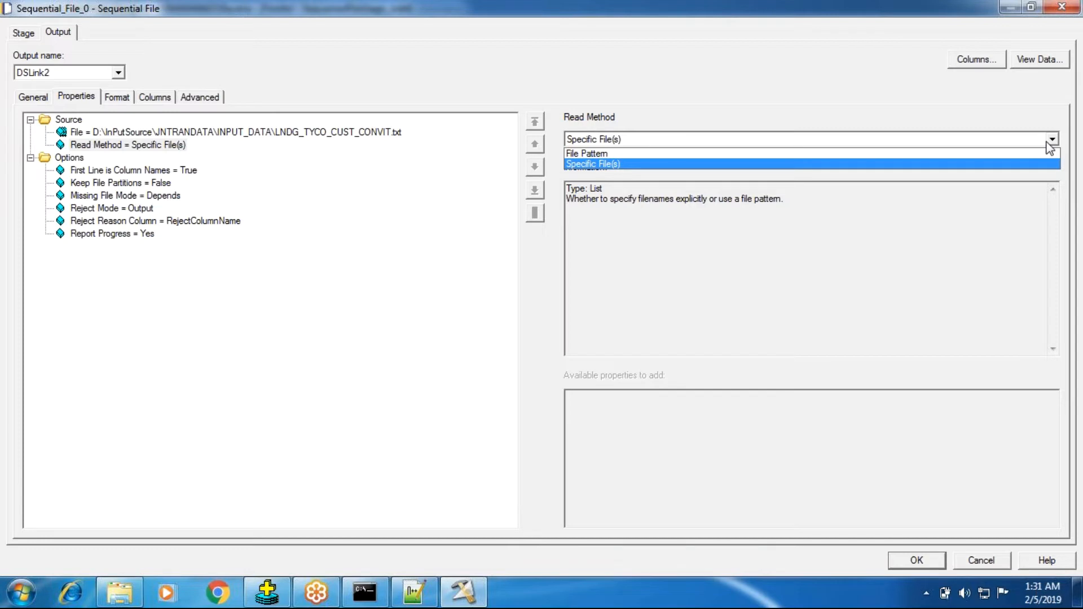
{"action": "left_click", "coordinate": [77, 126]}
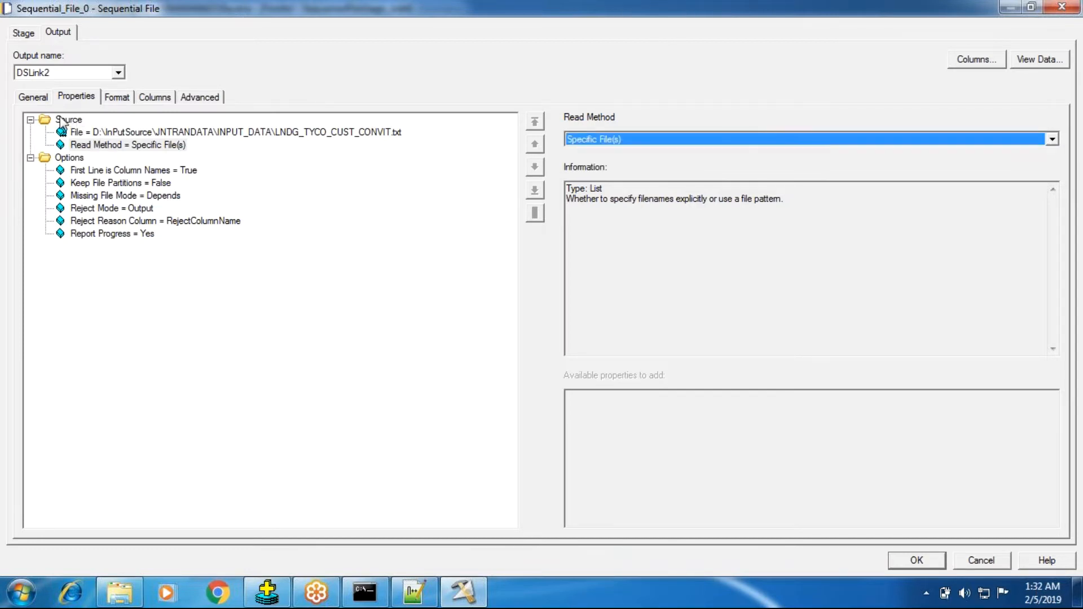
Check which properties can be added under Source, look over the stage's Advanced settings, and return to the output properties
{"action": "left_click", "coordinate": [64, 121]}
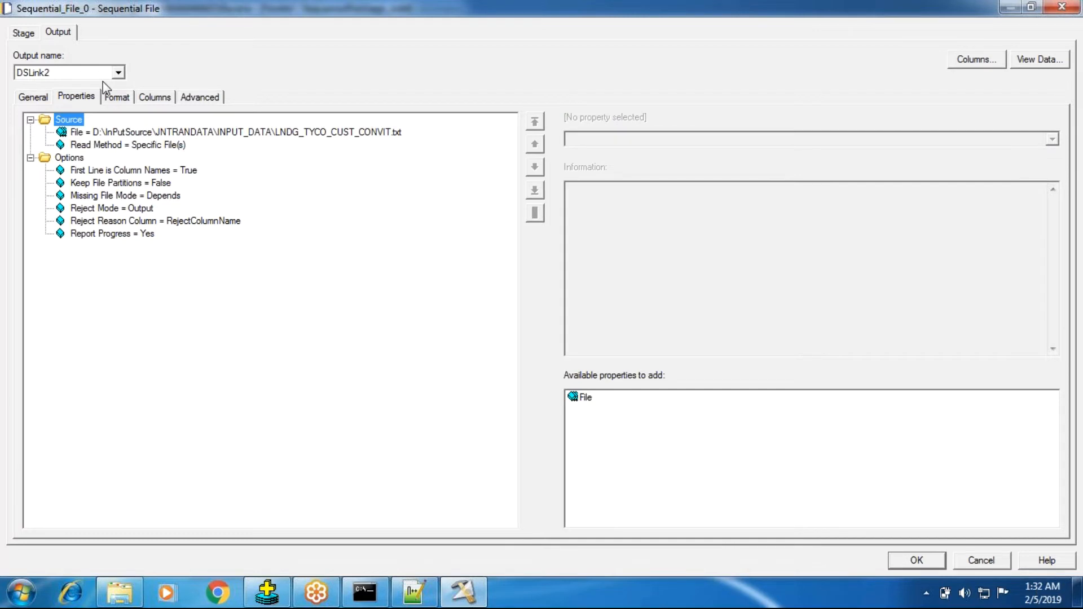
{"action": "left_click", "coordinate": [23, 32]}
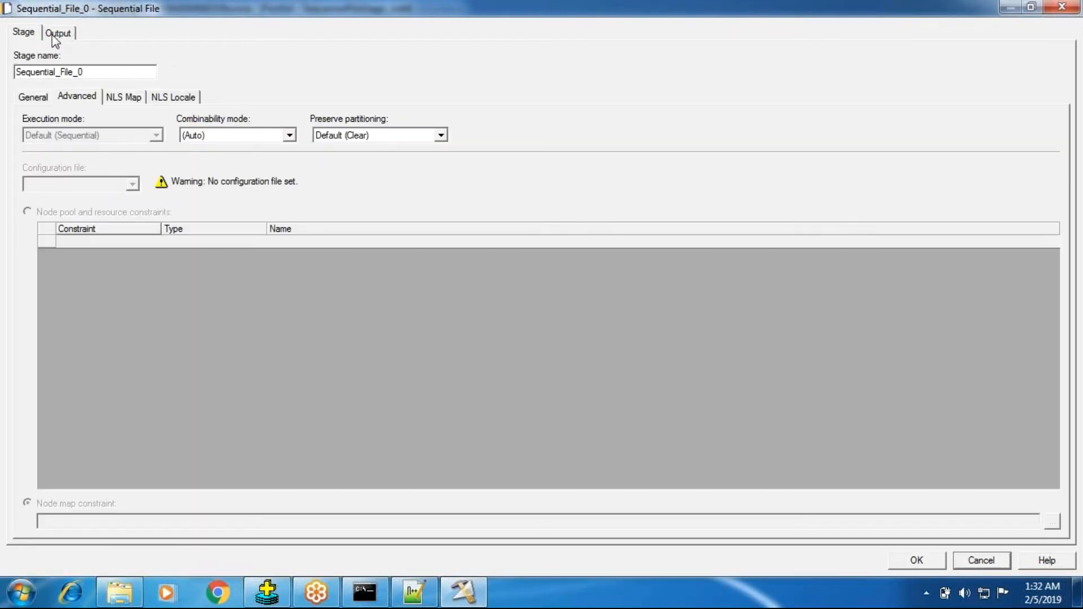
{"action": "left_click", "coordinate": [54, 35]}
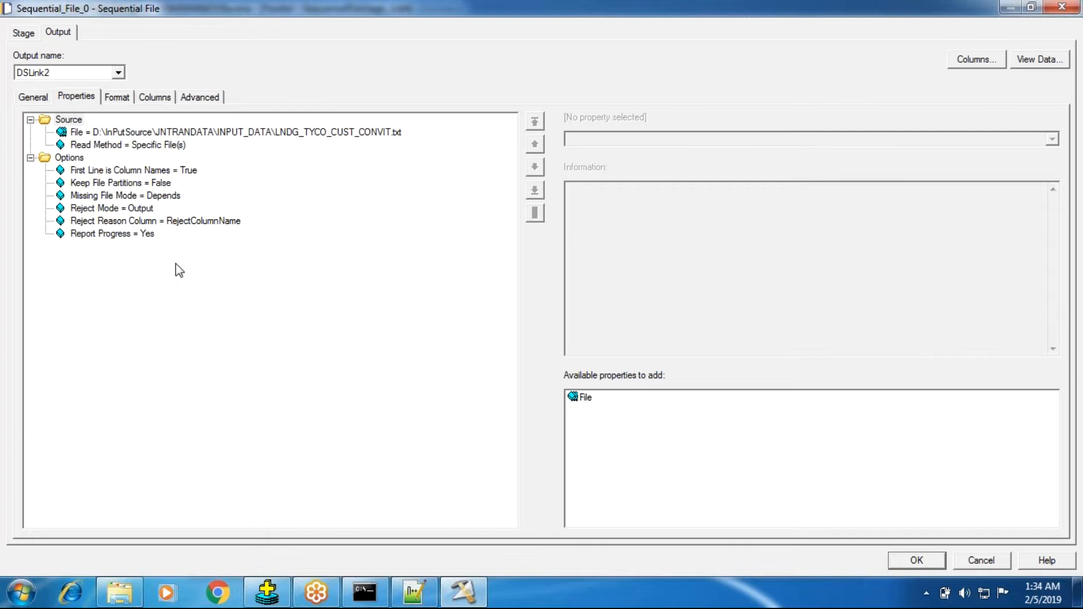
Add a second File property under Source that points to D:\InPutSource\JNTRANDATA\INPUT_DATA\LNDG_TYCO_CUST_CONVIT.txt
{"action": "left_click", "coordinate": [26, 34]}
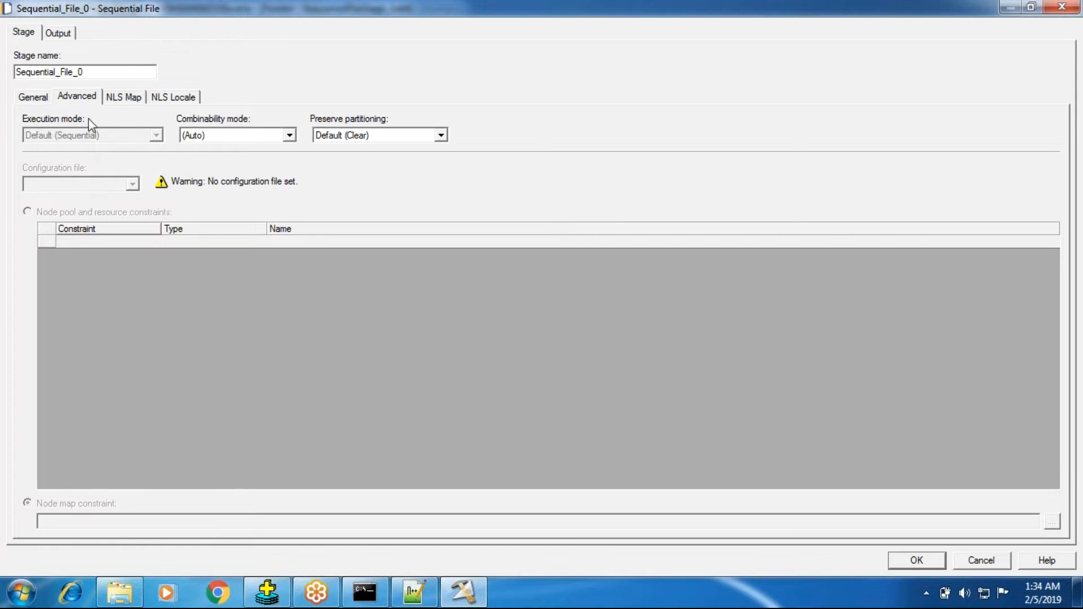
{"action": "left_click", "coordinate": [60, 33]}
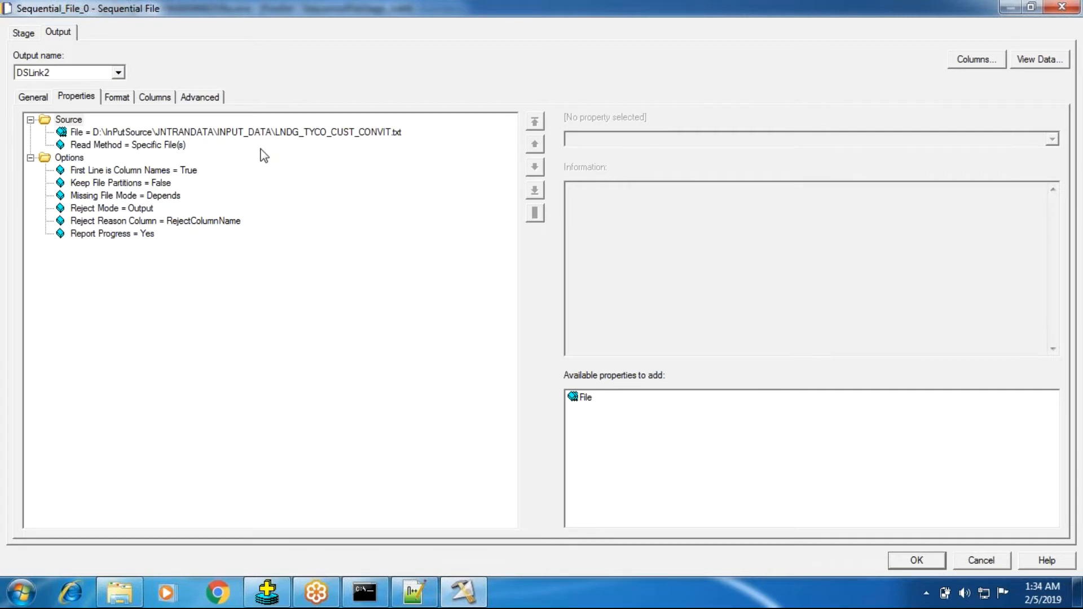
{"action": "left_click", "coordinate": [68, 121]}
{"action": "double_click", "coordinate": [577, 399]}
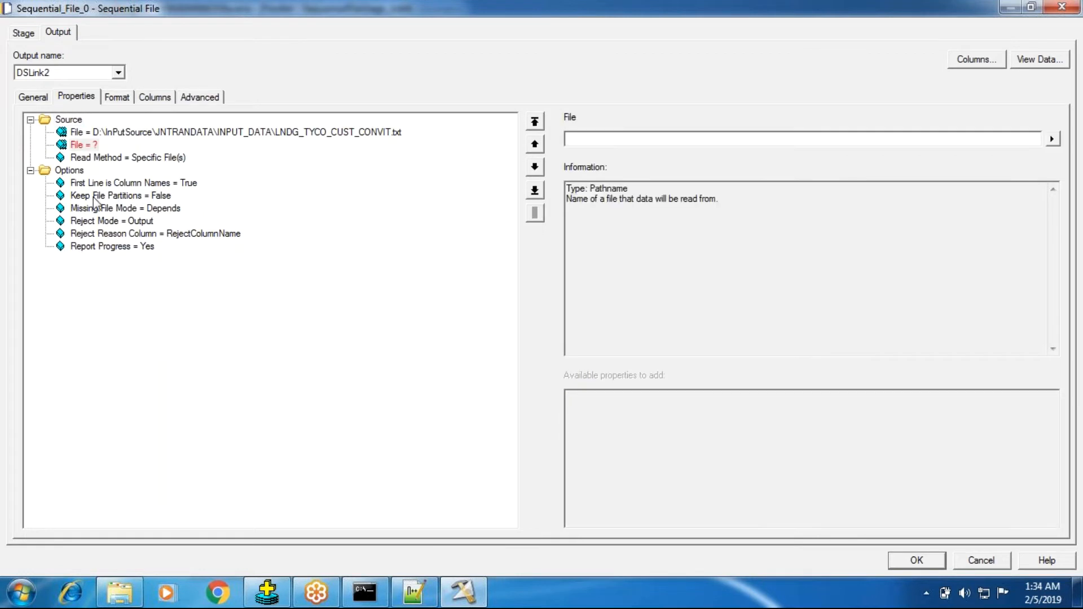
{"action": "left_click", "coordinate": [392, 136]}
{"action": "left_click_drag", "start_coordinate": [882, 141], "coordinate": [416, 145]}
{"action": "key", "text": "ctrl+c"}
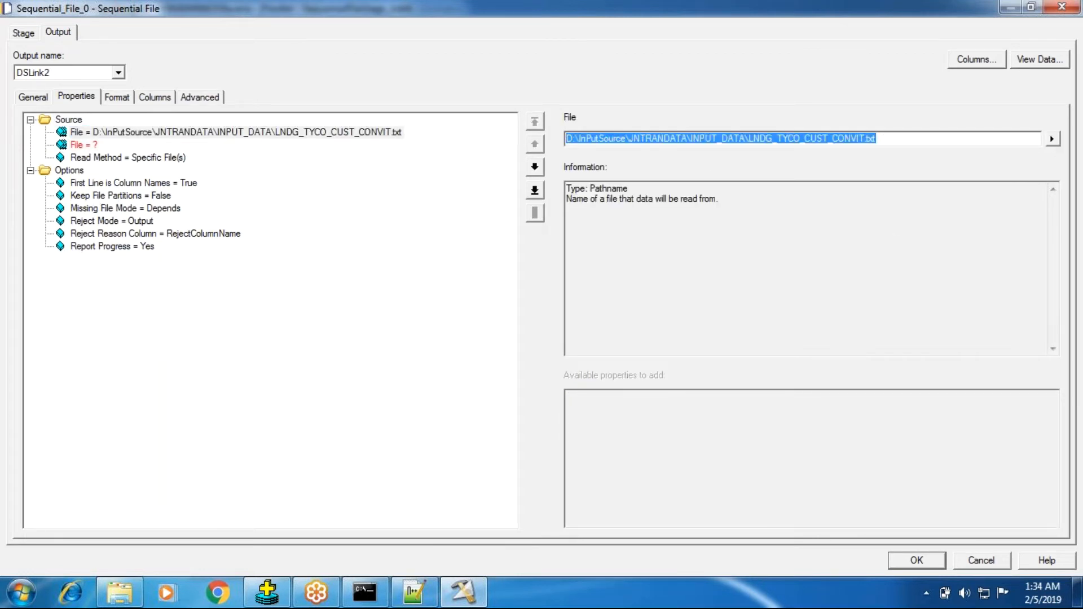
{"action": "left_click", "coordinate": [82, 145]}
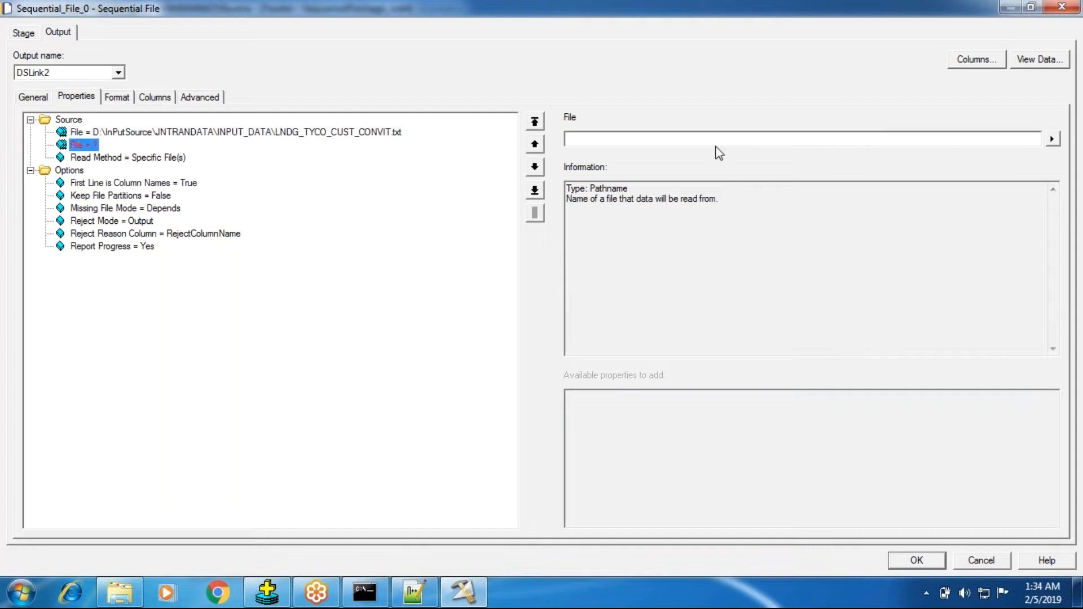
{"action": "left_click", "coordinate": [693, 143]}
{"action": "key", "text": "ctrl+v"}
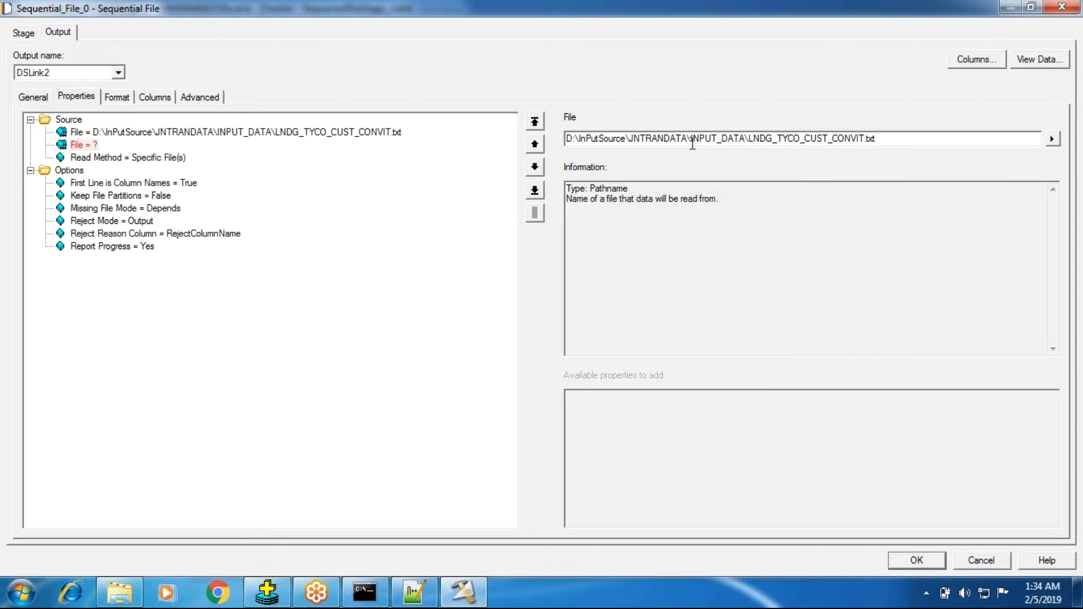
{"action": "left_click", "coordinate": [158, 159]}
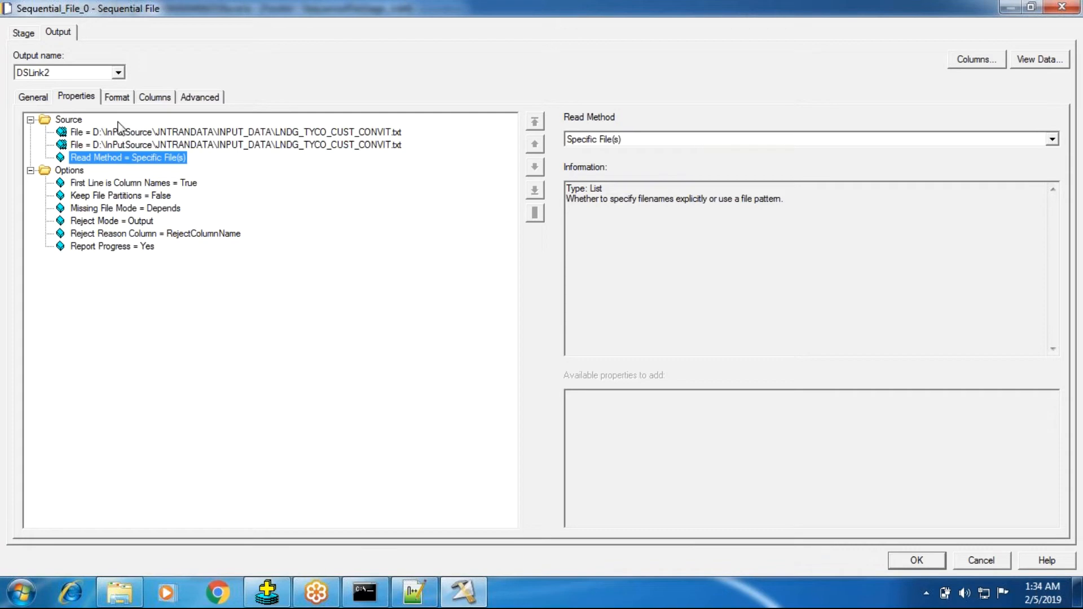
Compare the stage's execution mode with the duplicate source file present and after removing that second File entry
{"action": "left_click", "coordinate": [26, 38]}
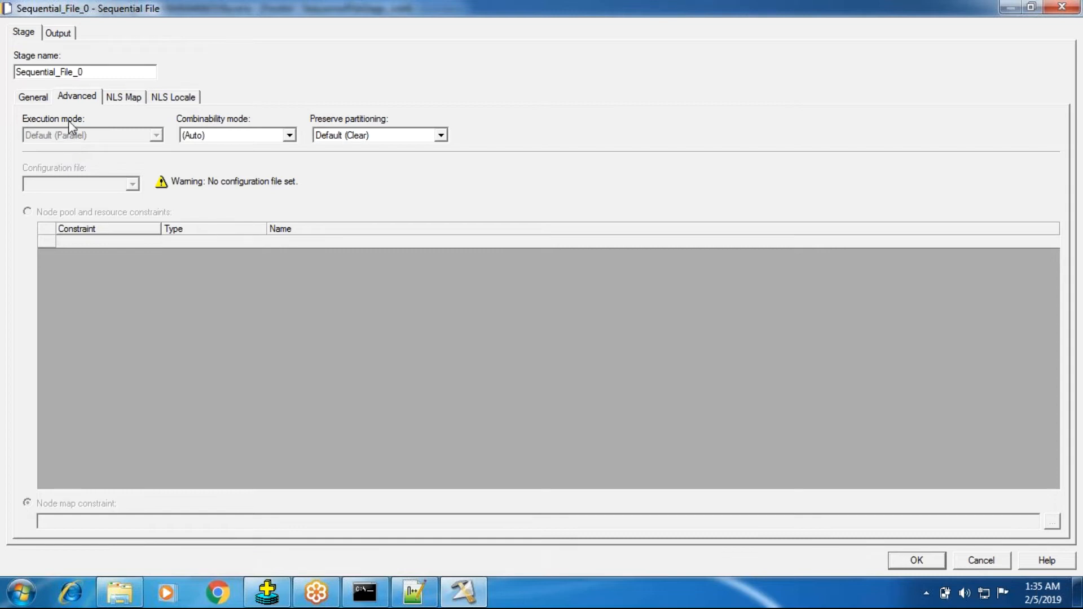
{"action": "left_click", "coordinate": [66, 33]}
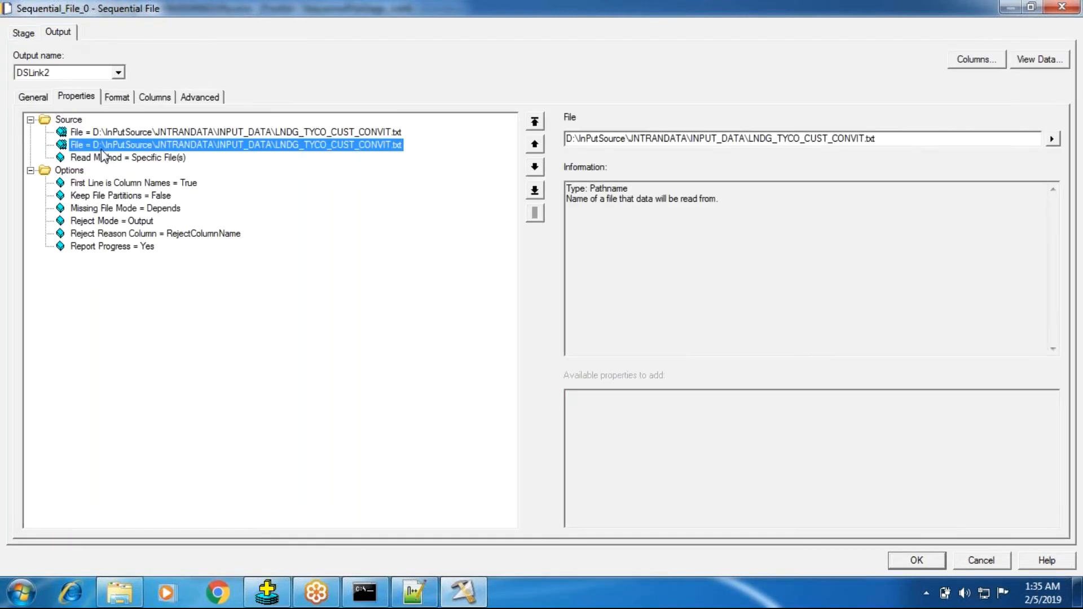
{"action": "left_click", "coordinate": [103, 158]}
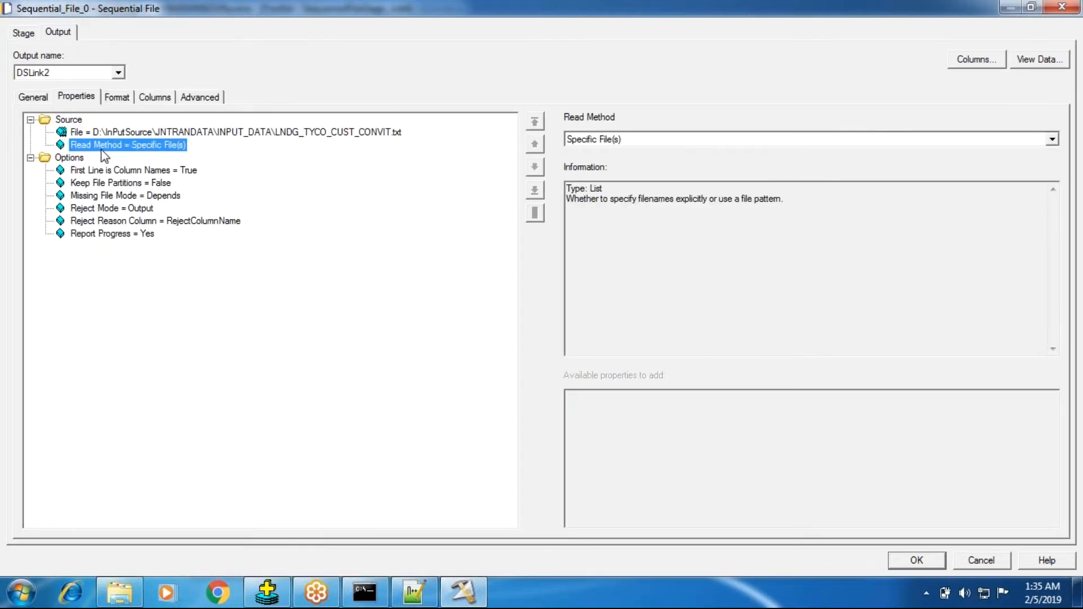
{"action": "left_click", "coordinate": [23, 32]}
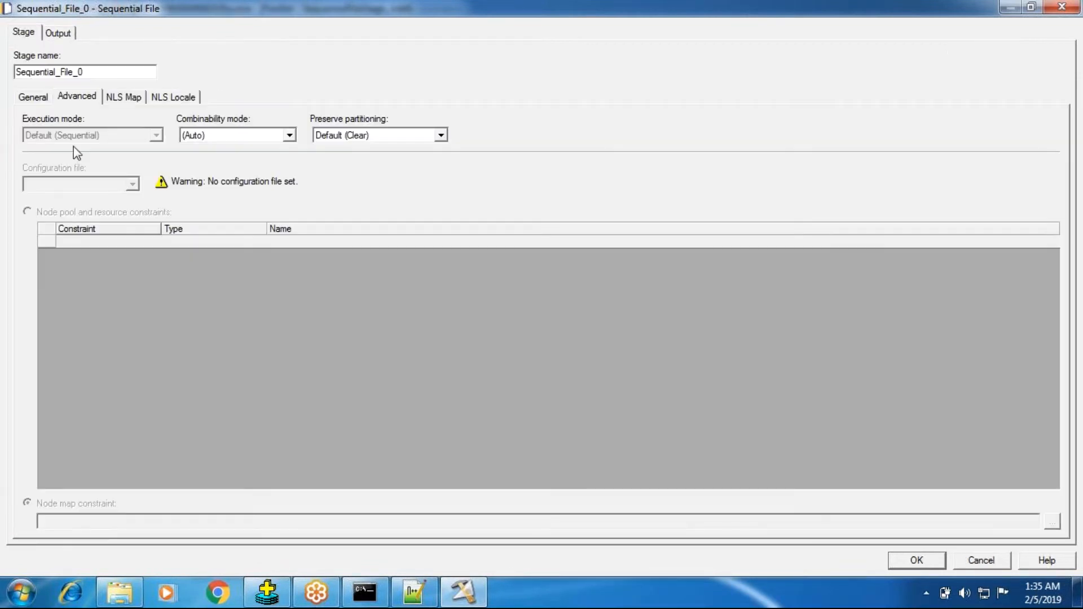
{"action": "left_click", "coordinate": [63, 33]}
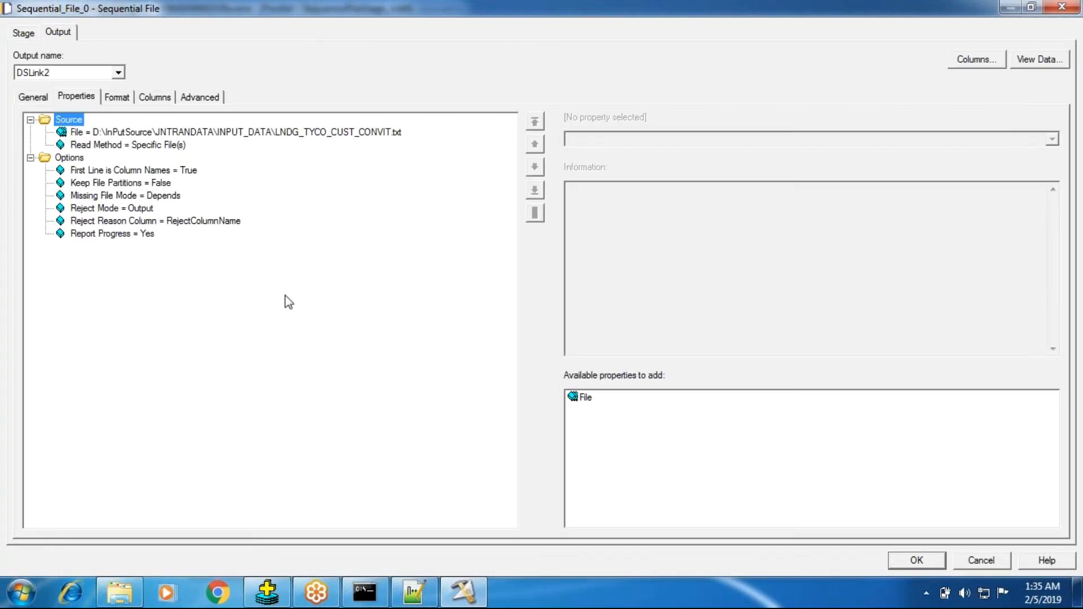
Add the duplicate File entry under Source again, reusing the path of LNDG_TYCO_CUST_CONVIT.txt
{"action": "double_click", "coordinate": [587, 399]}
{"action": "left_click", "coordinate": [277, 132]}
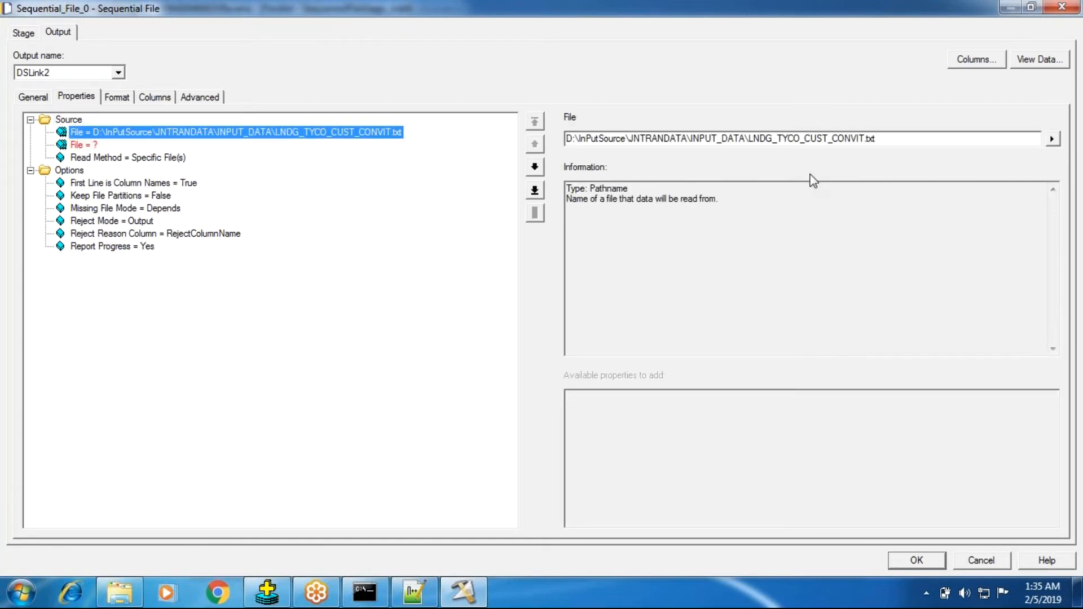
{"action": "left_click_drag", "start_coordinate": [874, 139], "coordinate": [472, 149]}
{"action": "key", "text": "ctrl+c"}
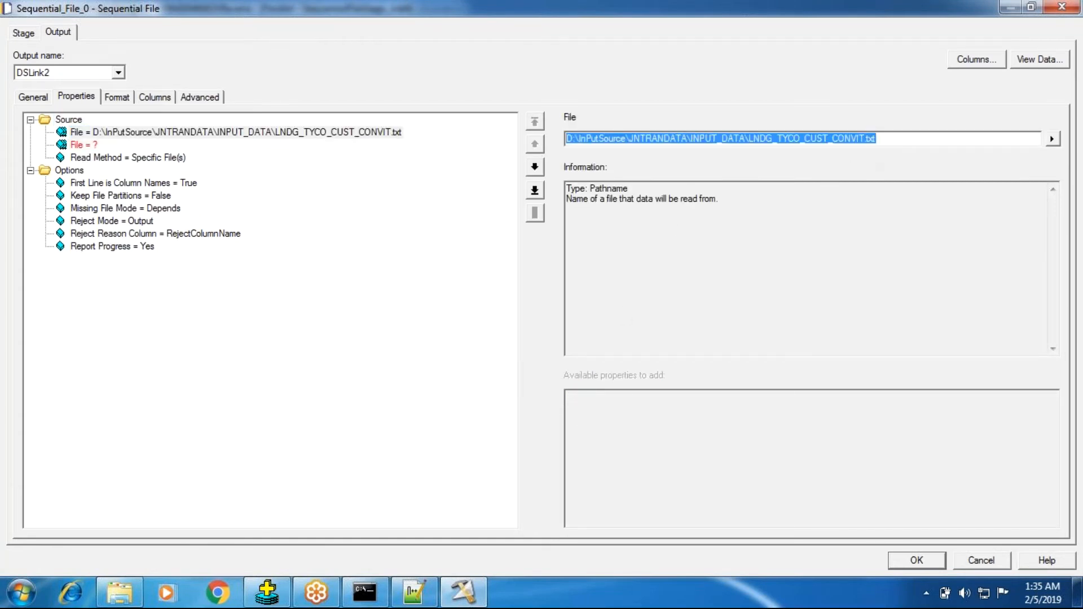
{"action": "left_click", "coordinate": [105, 135]}
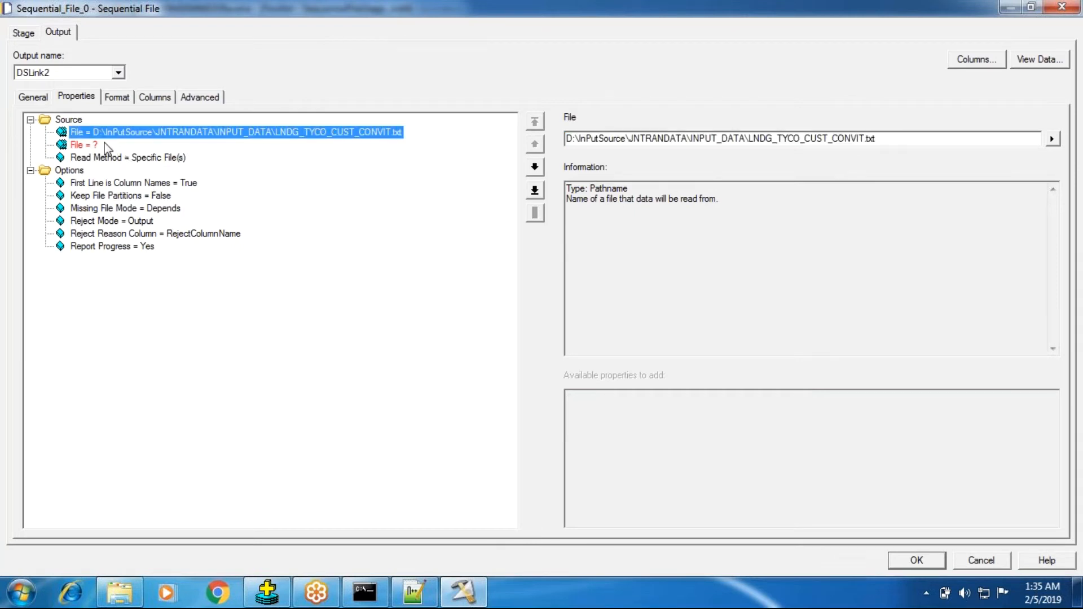
{"action": "left_click", "coordinate": [96, 145]}
{"action": "left_click", "coordinate": [743, 140]}
{"action": "key", "text": "ctrl+v"}
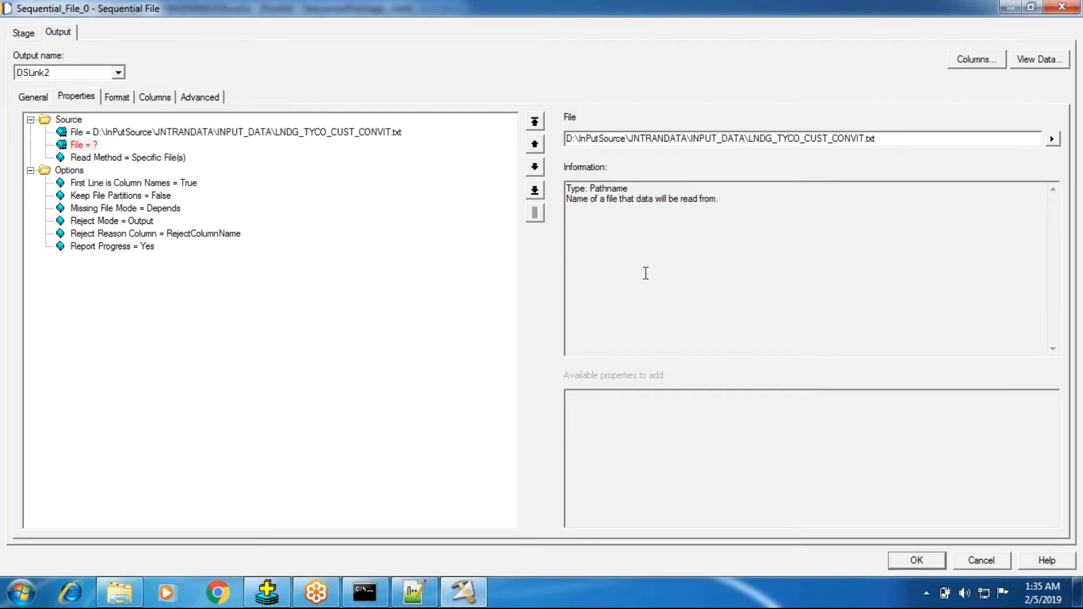
{"action": "left_click", "coordinate": [141, 156]}
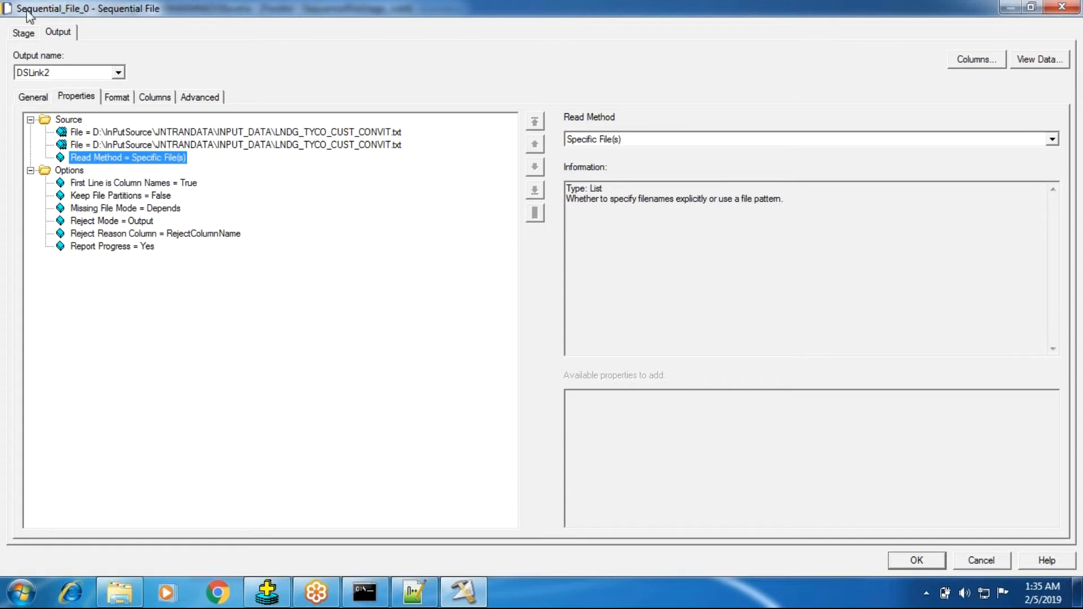
Check the execution mode with two source files, and check it again once the second File entry is deleted
{"action": "left_click", "coordinate": [25, 34]}
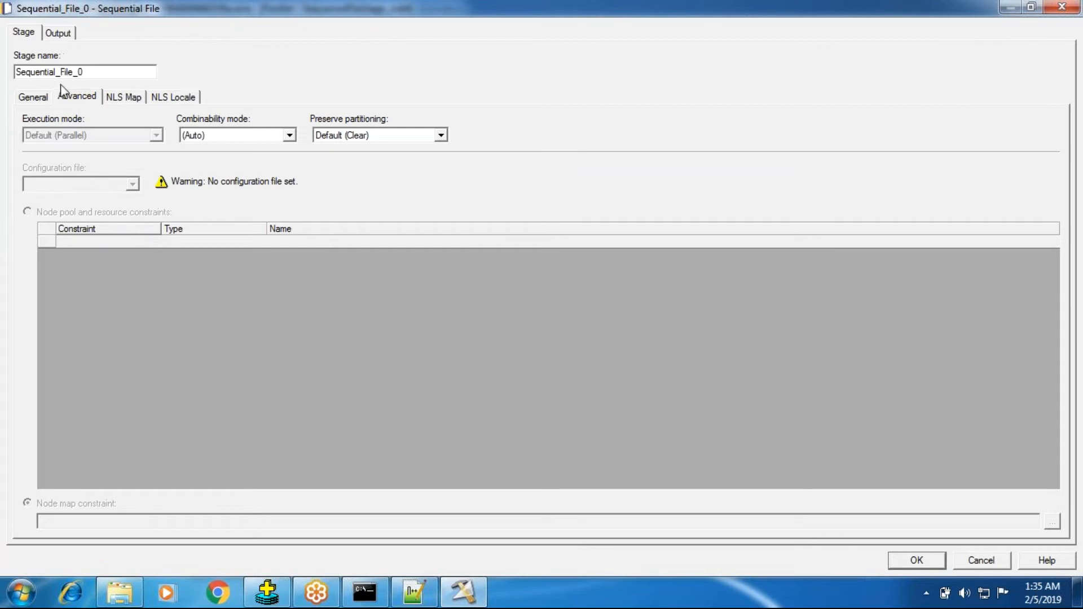
{"action": "left_click", "coordinate": [57, 33]}
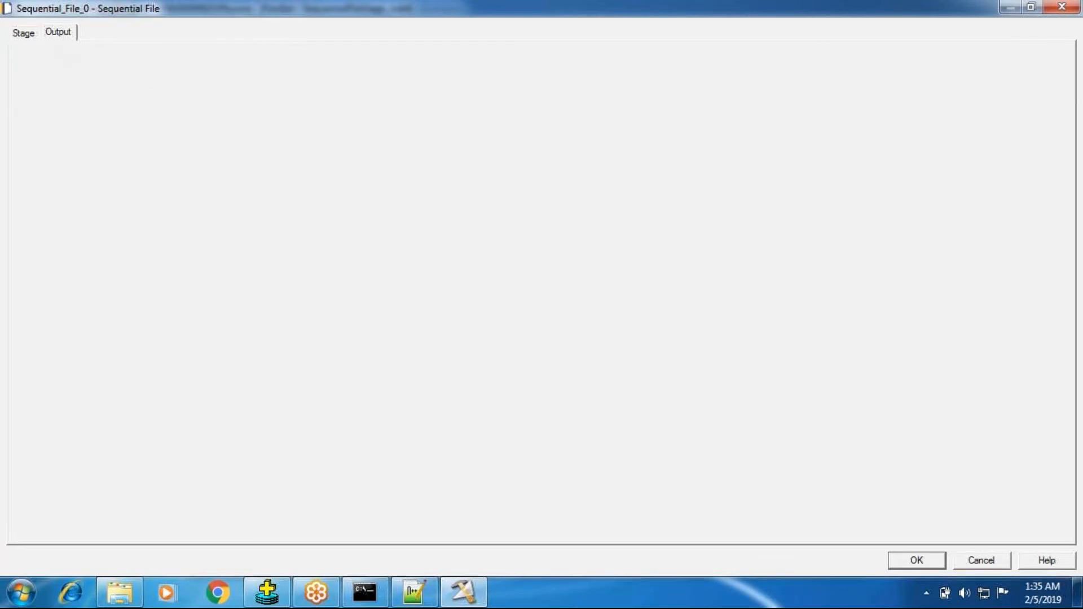
{"action": "left_click", "coordinate": [125, 145]}
{"action": "key", "text": "Delete"}
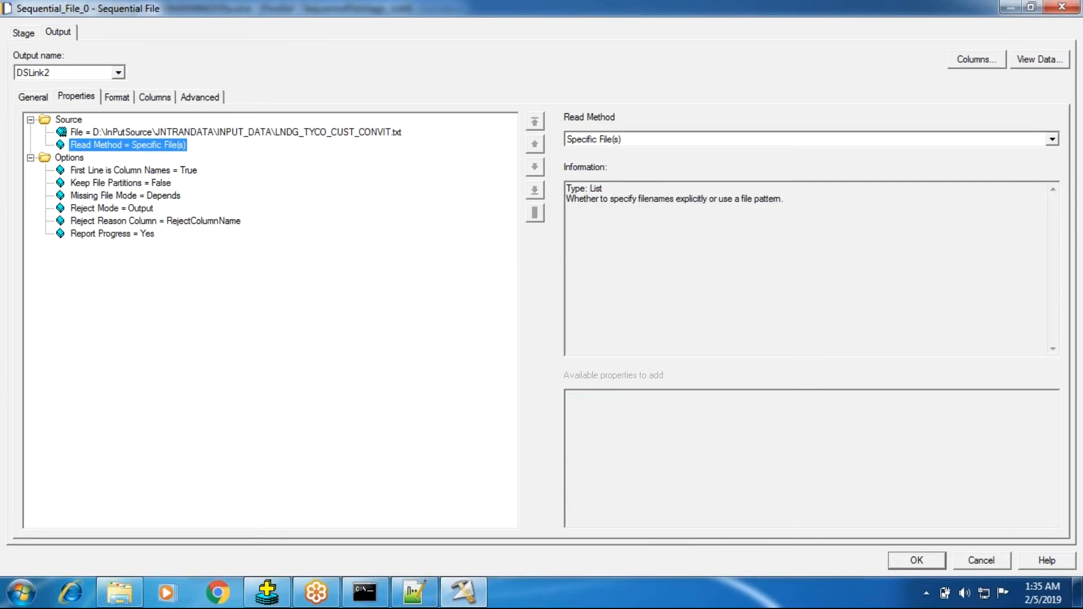
{"action": "left_click", "coordinate": [23, 33]}
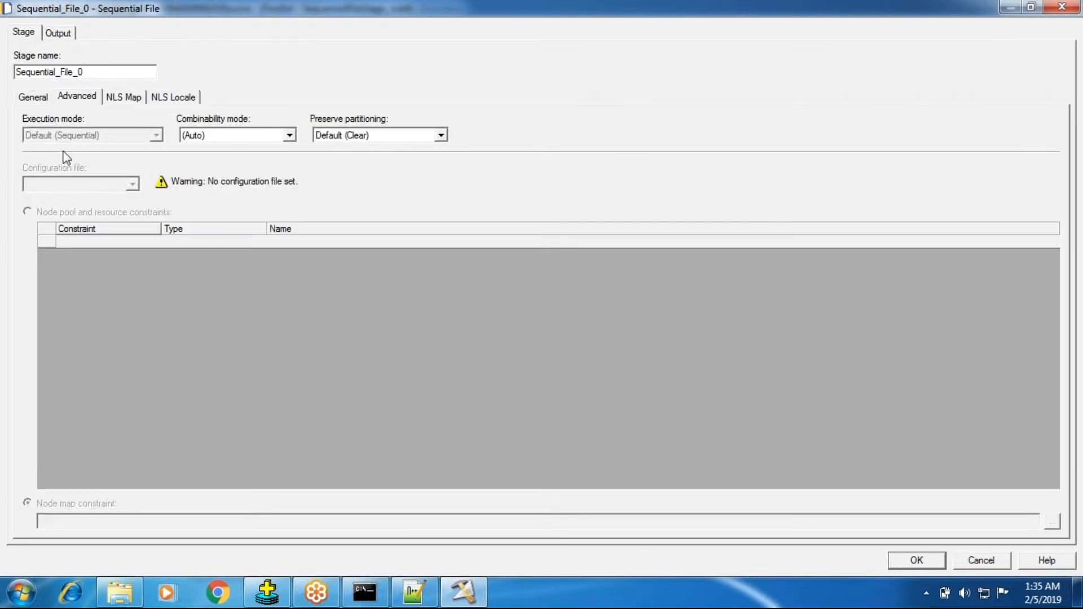
{"action": "left_click", "coordinate": [58, 33]}
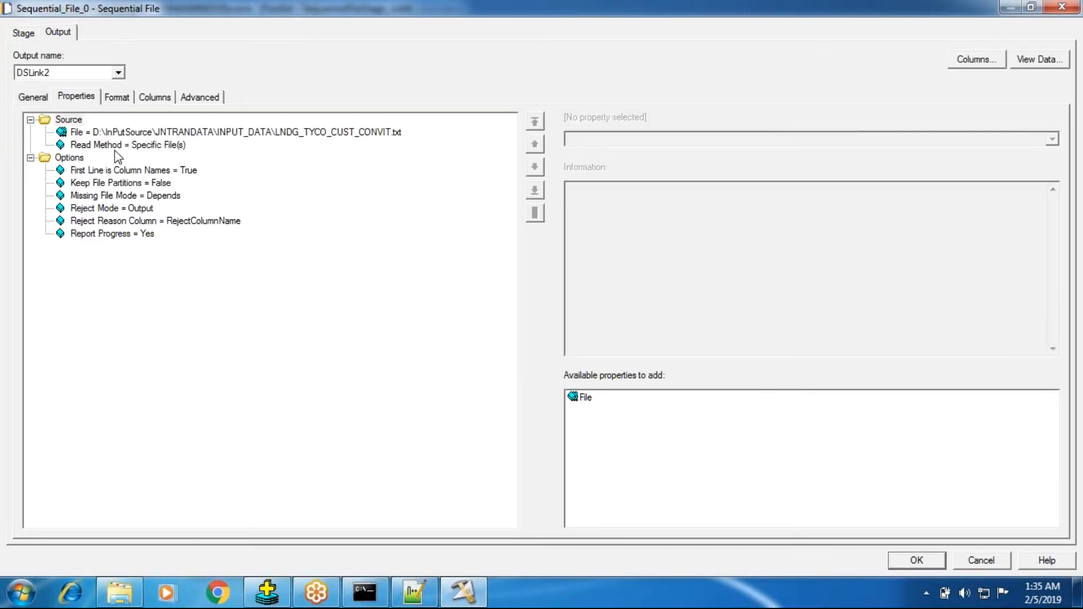
Change the Read Method to File Pattern, accepting removal of the incompatible properties, and check the stage's execution mode
{"action": "left_click", "coordinate": [114, 147]}
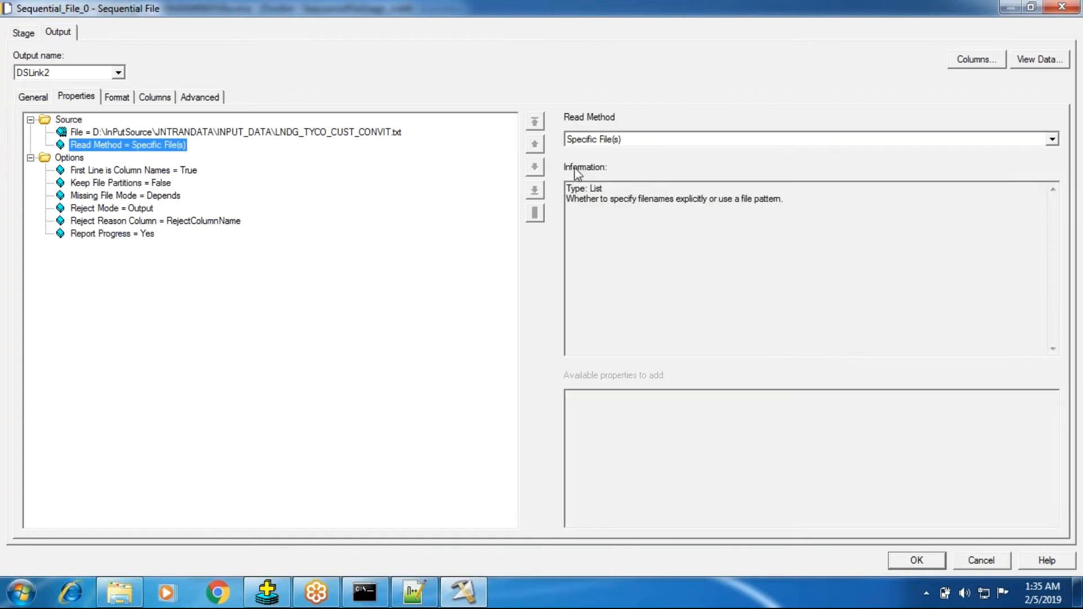
{"action": "left_click", "coordinate": [596, 141]}
{"action": "left_click", "coordinate": [593, 149]}
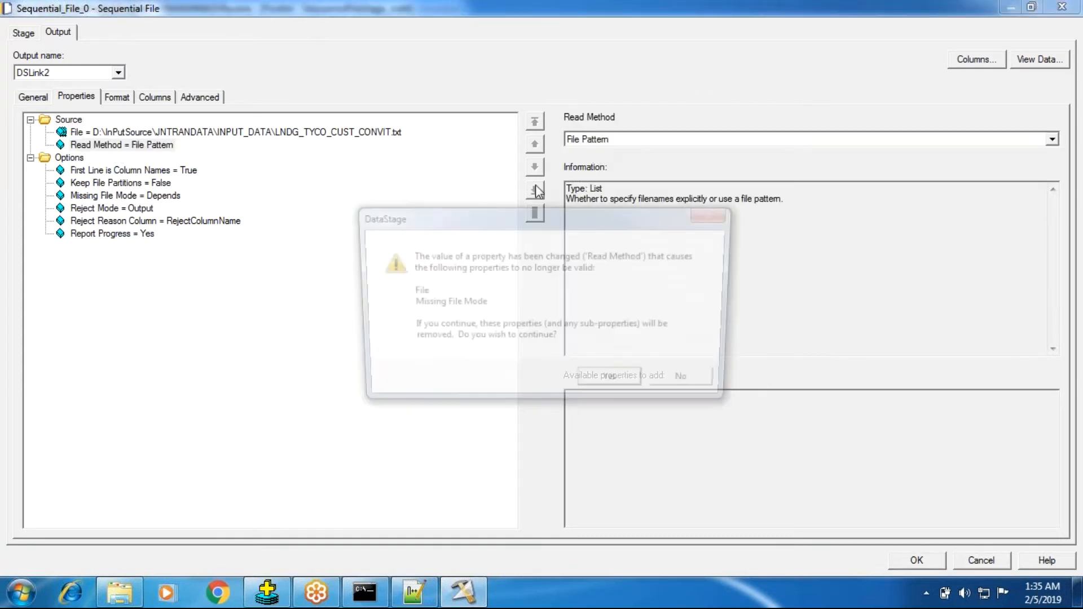
{"action": "left_click", "coordinate": [615, 385]}
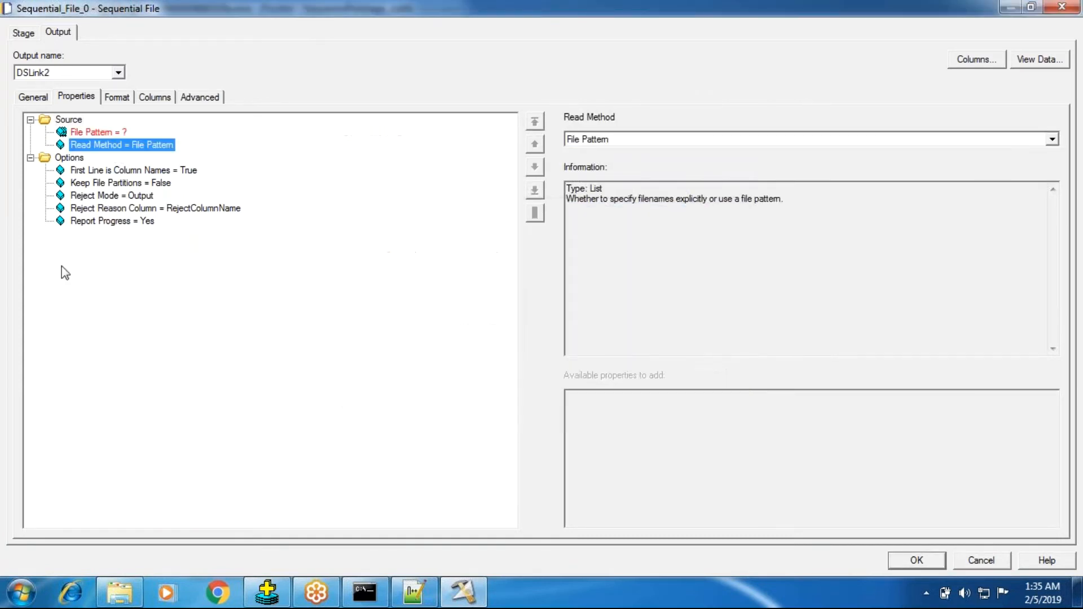
{"action": "left_click", "coordinate": [31, 37]}
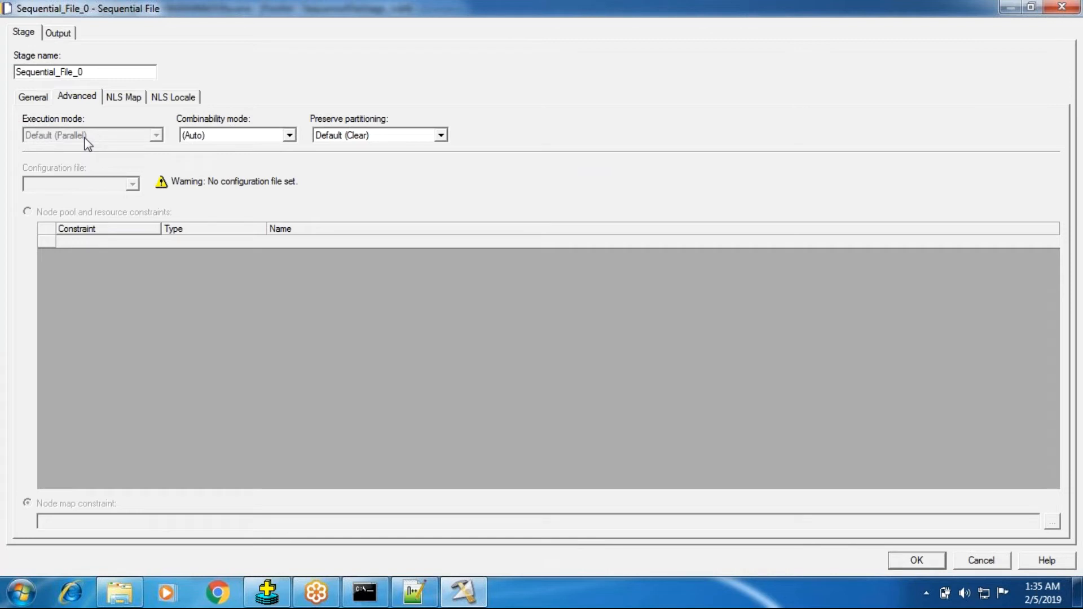
{"action": "left_click", "coordinate": [58, 37]}
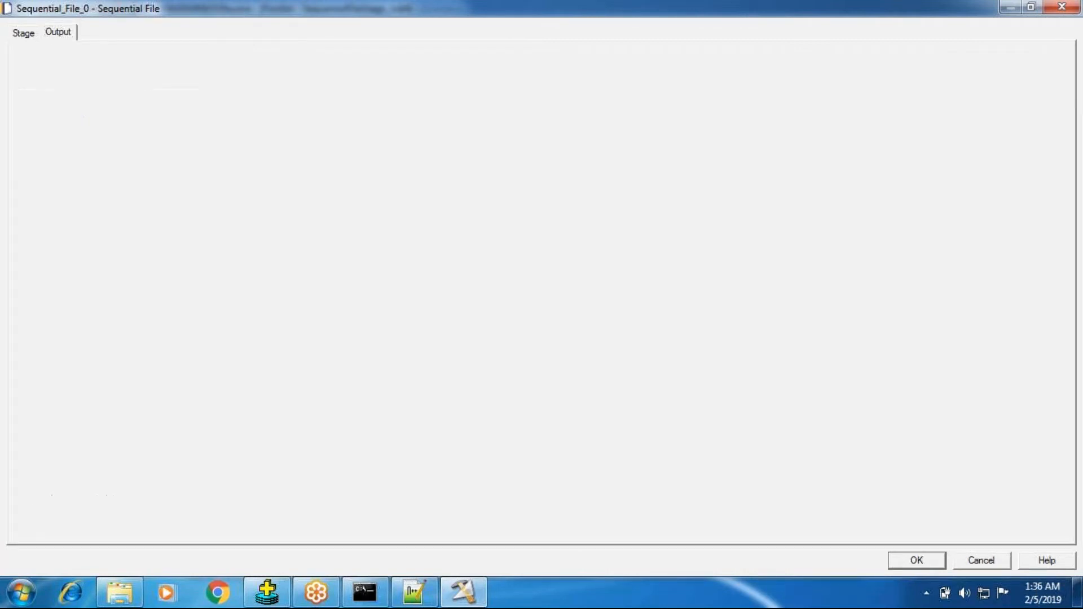
Restore the Read Method to Specific File(s) and set File to D:\InPutSource\JNTRANDATA\INPUT_DATA\LNDG_TYCO_CUST_CONVIT.txt
{"action": "left_click", "coordinate": [118, 134]}
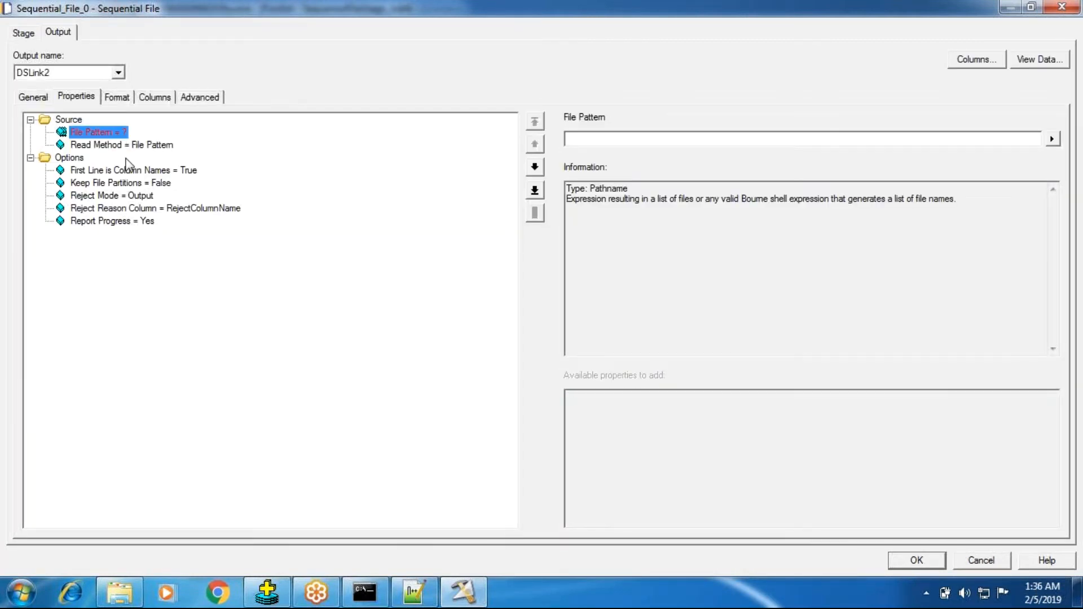
{"action": "left_click", "coordinate": [125, 147]}
{"action": "left_click", "coordinate": [635, 136]}
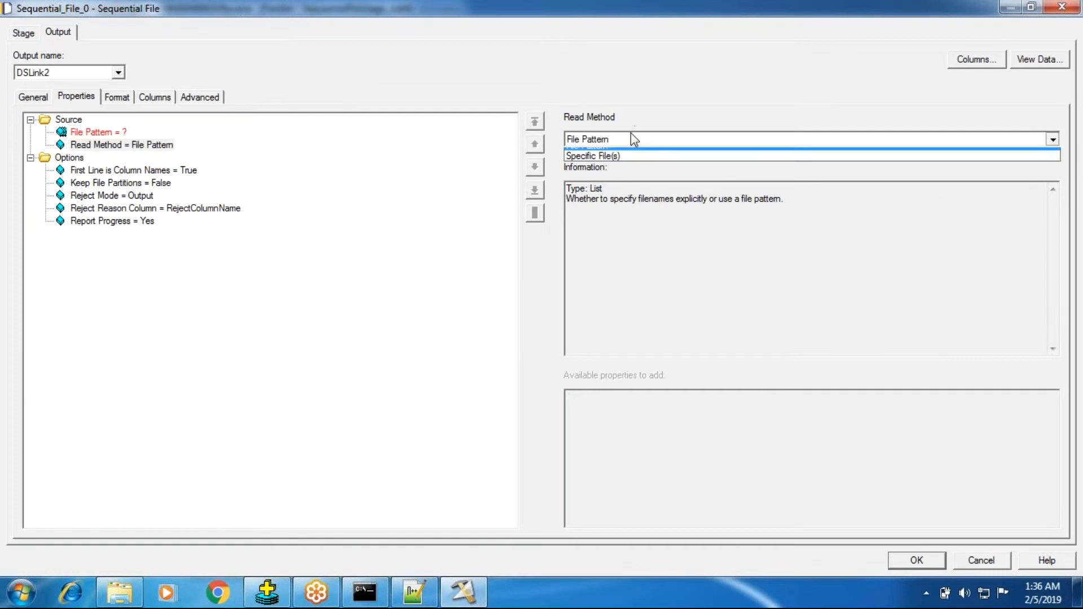
{"action": "left_click", "coordinate": [610, 164]}
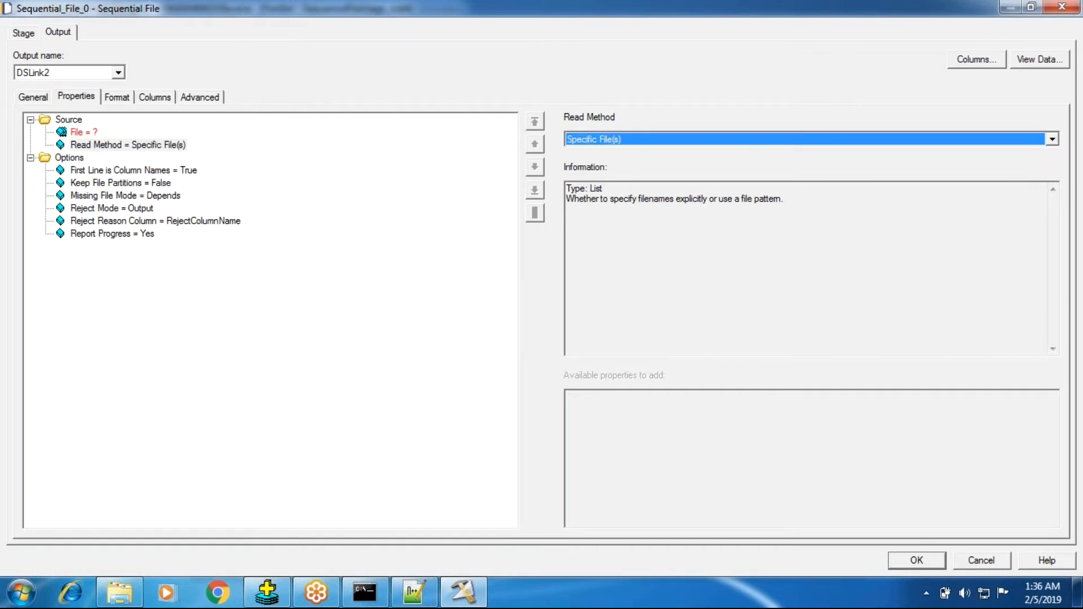
{"action": "left_click", "coordinate": [158, 145]}
{"action": "left_click", "coordinate": [93, 131]}
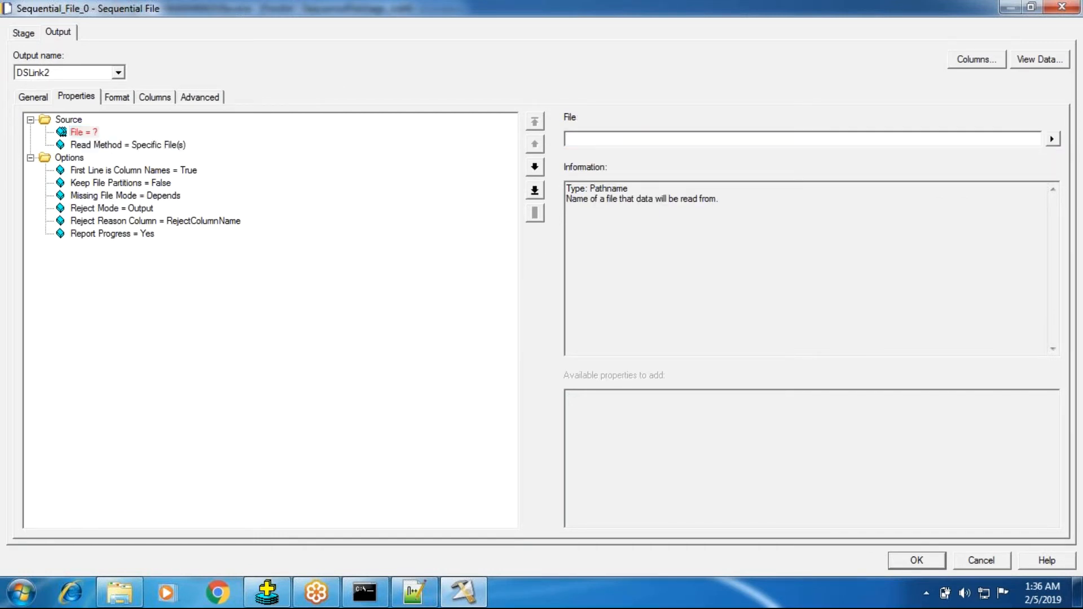
{"action": "type", "text": "D:\\InPutSource\\JNTRANDATA\\INPUT_DATA\\LNDG_TYCO_CUST_CONVIT.txt"}
{"action": "left_click", "coordinate": [188, 144]}
{"action": "left_click", "coordinate": [183, 146]}
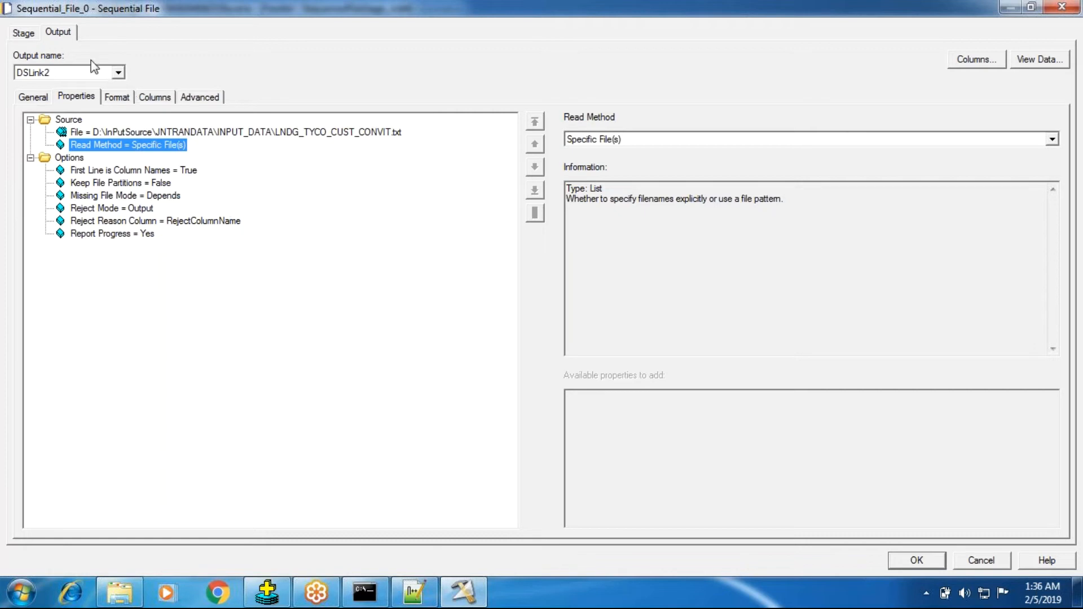
Check the stage's execution mode with the single specific source file
{"action": "left_click", "coordinate": [31, 37]}
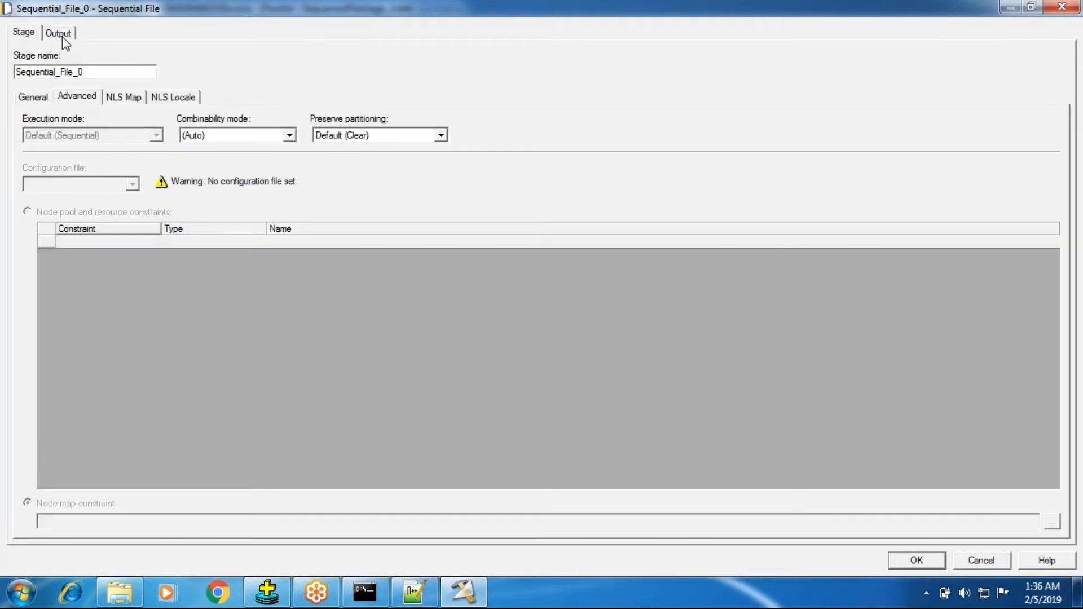
{"action": "left_click", "coordinate": [59, 33]}
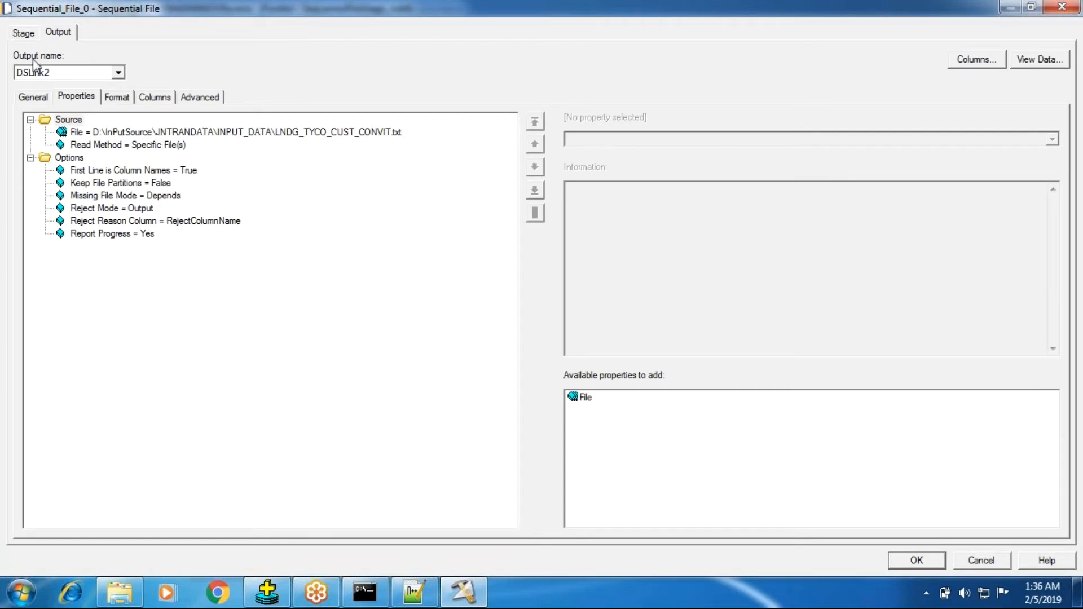
{"action": "left_click", "coordinate": [24, 33]}
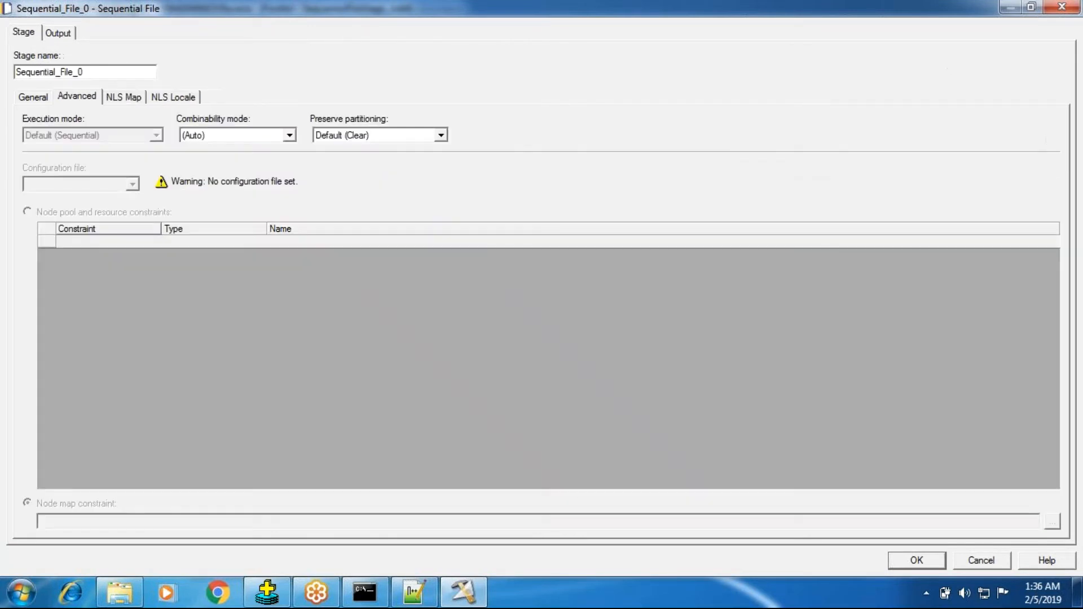
Add the Read From Multiple Nodes option set to Yes, accepting removal of First Line is Column Names
{"action": "left_click", "coordinate": [66, 25]}
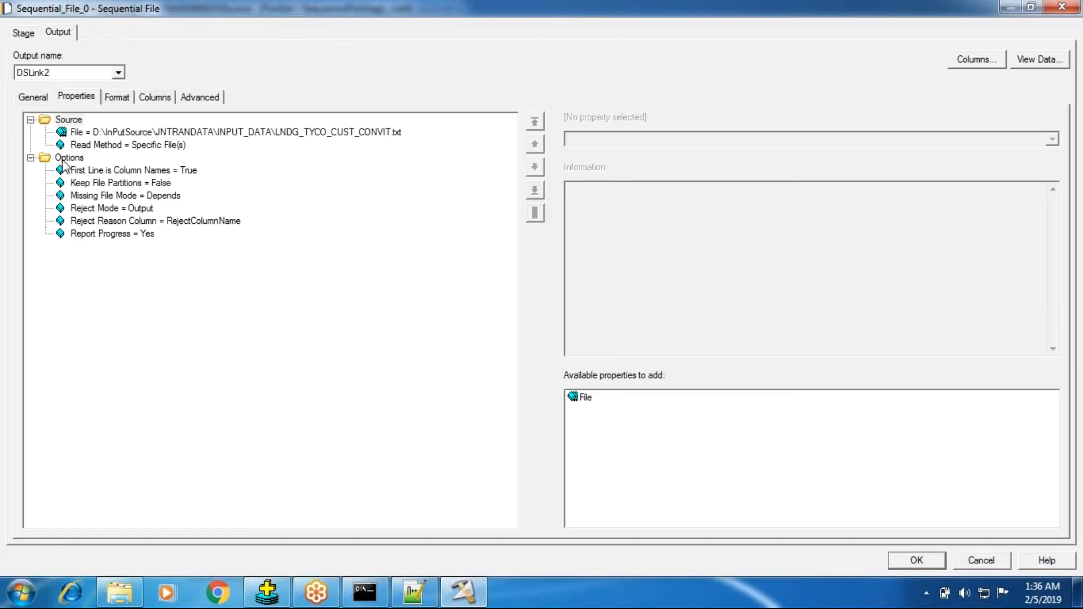
{"action": "left_click", "coordinate": [65, 160]}
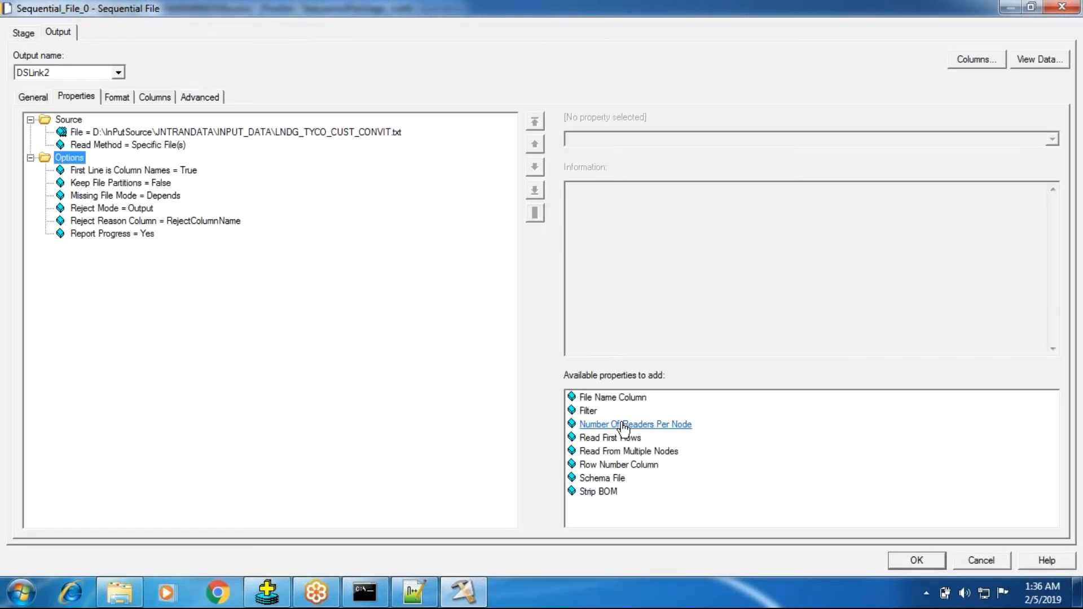
{"action": "left_click", "coordinate": [633, 452]}
{"action": "left_click", "coordinate": [608, 139]}
{"action": "left_click", "coordinate": [597, 163]}
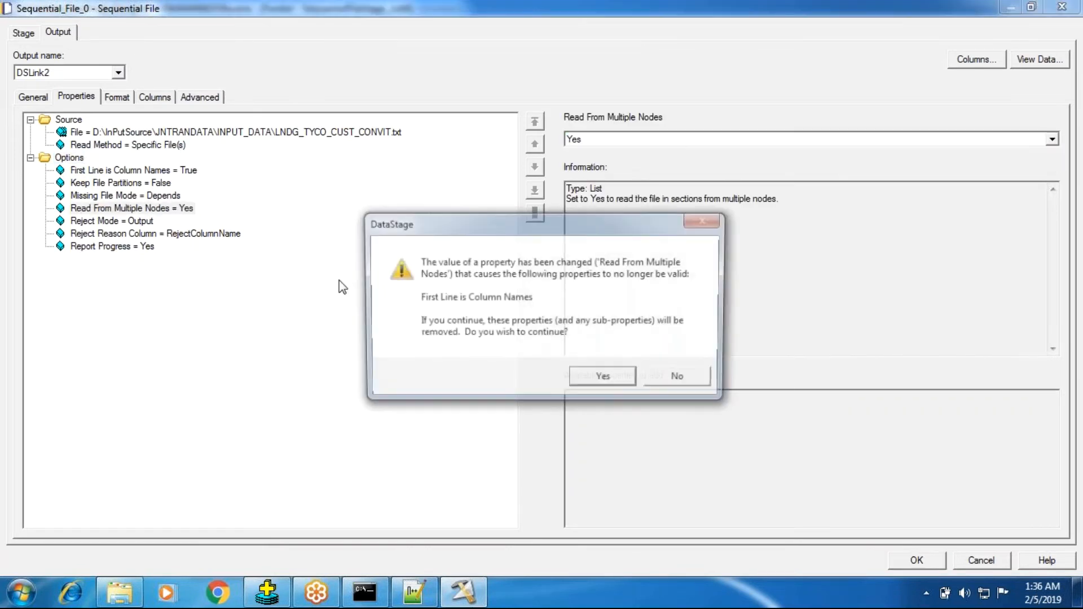
{"action": "left_click", "coordinate": [606, 381]}
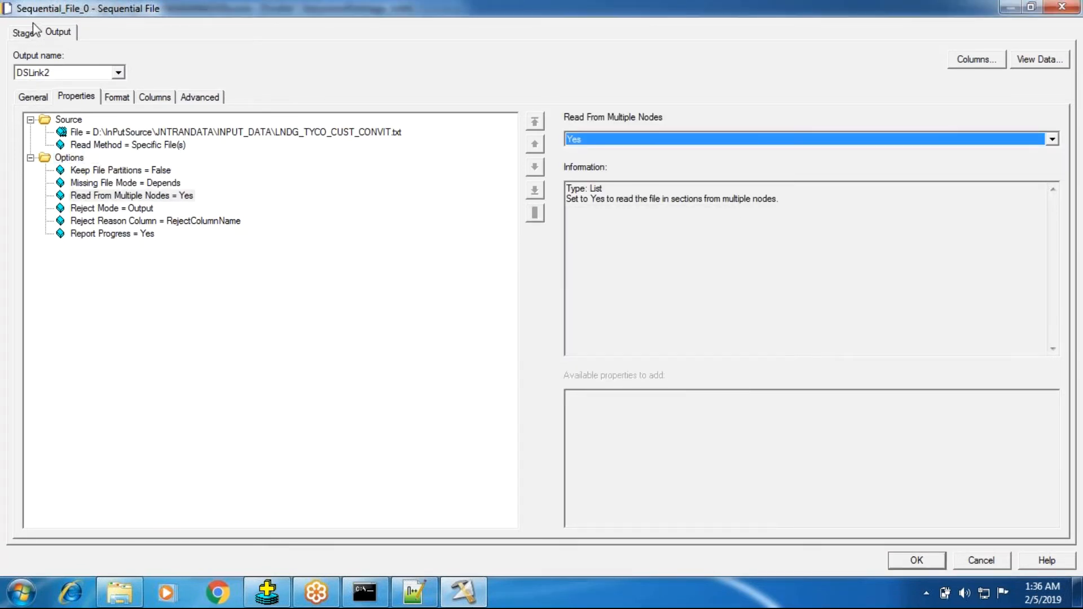
Check the stage's execution mode with Read From Multiple Nodes set to Yes, comparing it against the output properties
{"action": "left_click", "coordinate": [23, 34]}
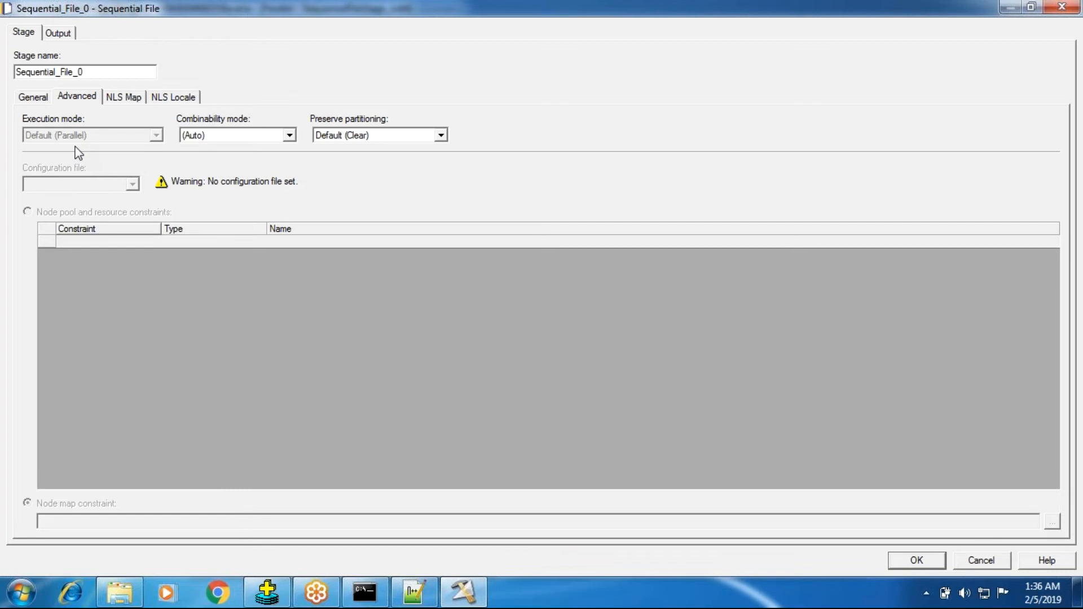
{"action": "left_click", "coordinate": [62, 33]}
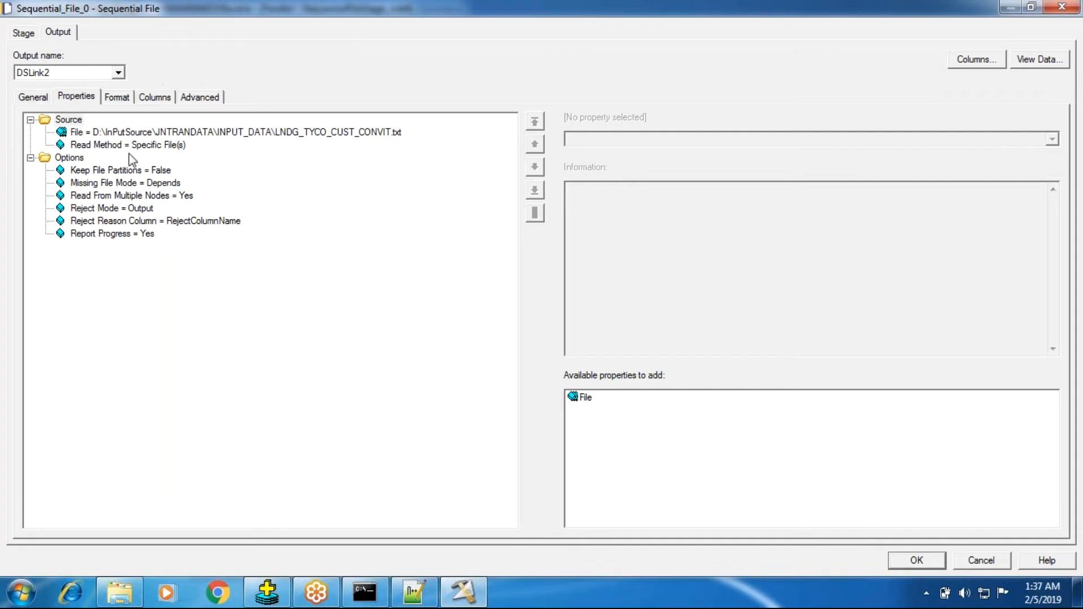
{"action": "left_click", "coordinate": [136, 197]}
{"action": "left_click", "coordinate": [22, 33]}
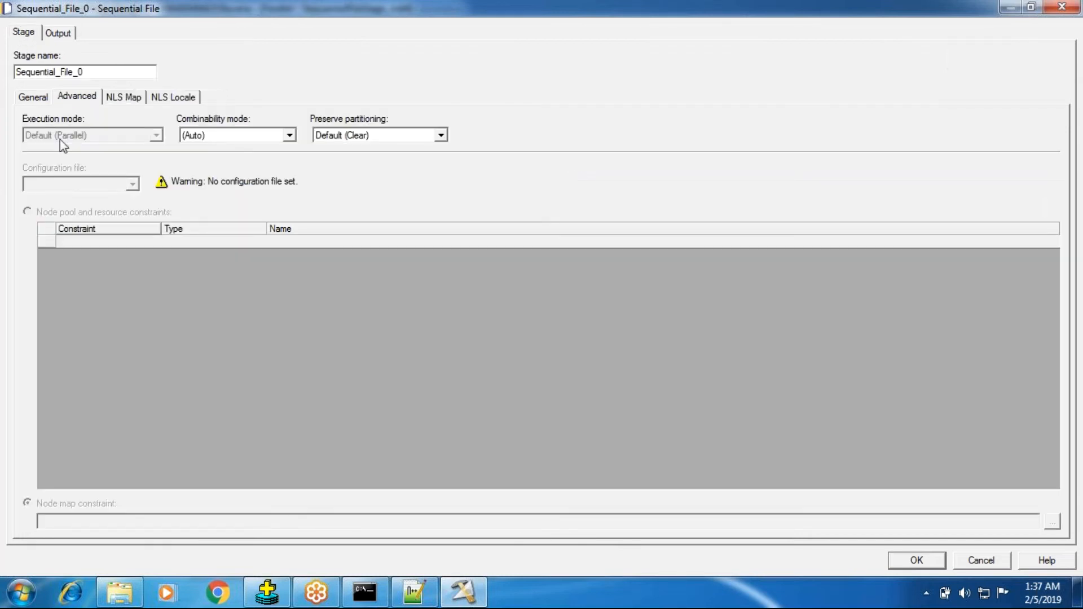
{"action": "left_click", "coordinate": [51, 32]}
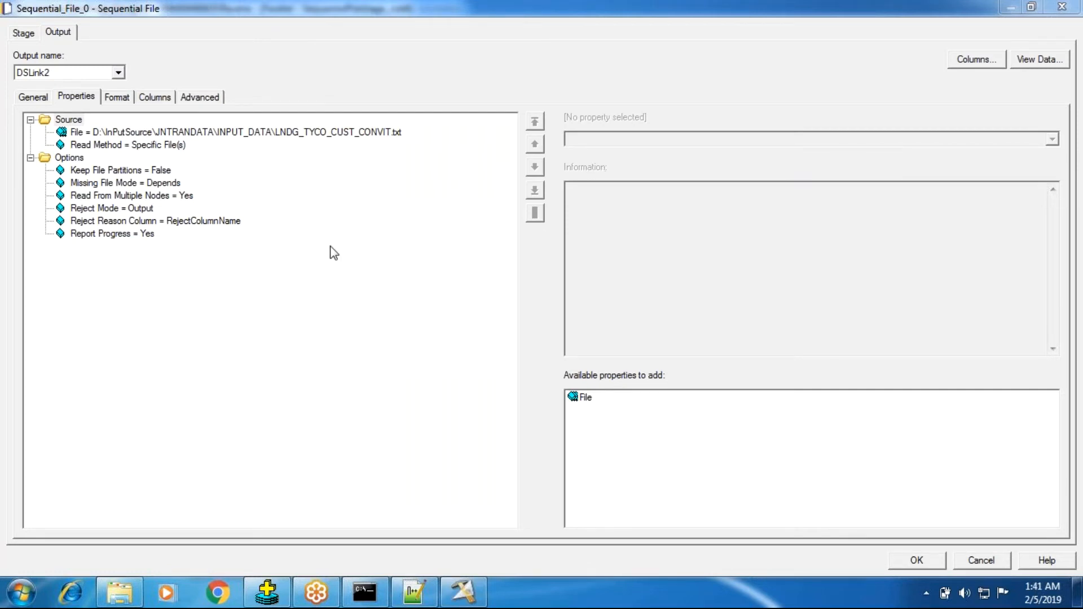
{"action": "left_click", "coordinate": [24, 34]}
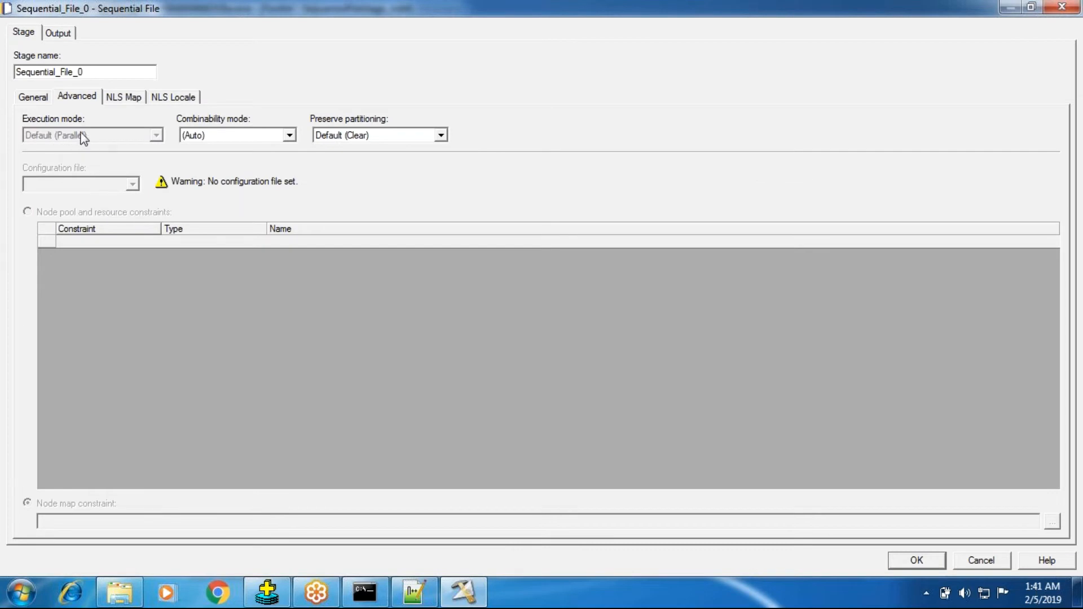
Remove the Read From Multiple Nodes property from the output options
{"action": "left_click", "coordinate": [67, 36]}
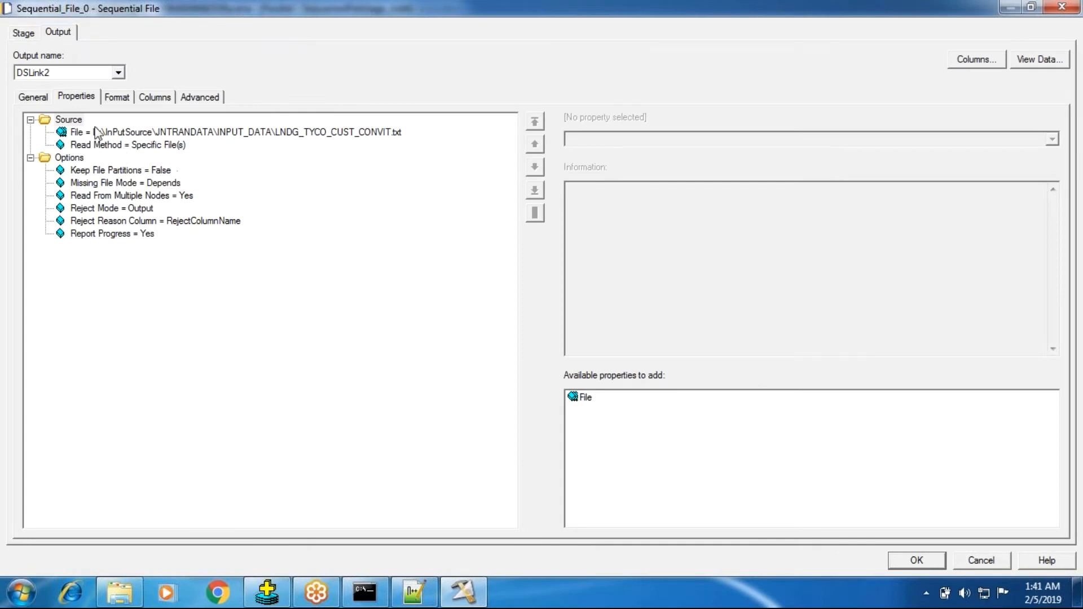
{"action": "left_click", "coordinate": [85, 158]}
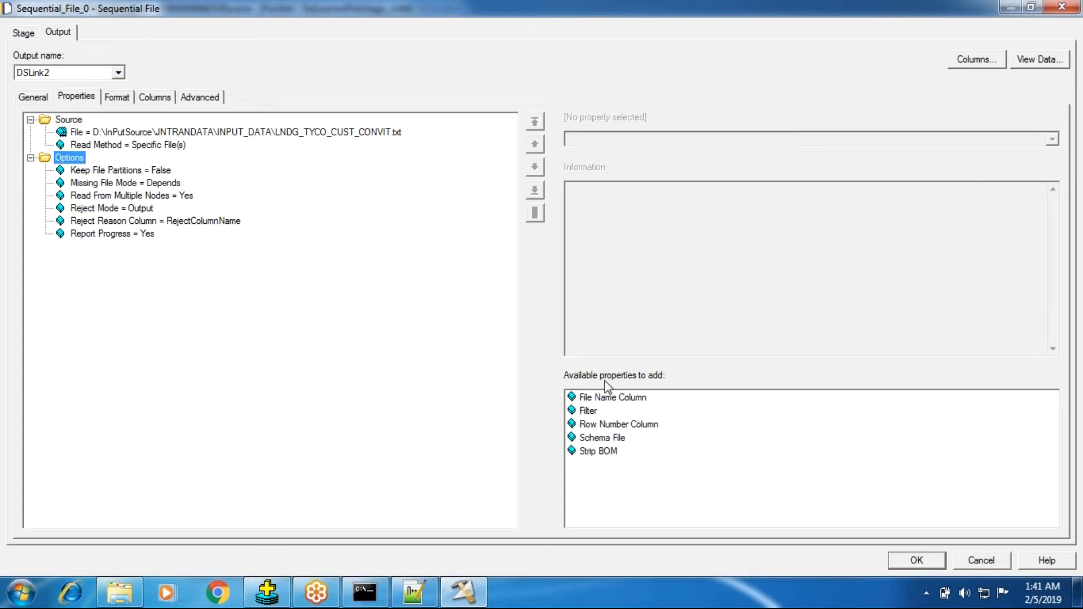
{"action": "left_click", "coordinate": [150, 196]}
{"action": "right_click", "coordinate": [154, 199]}
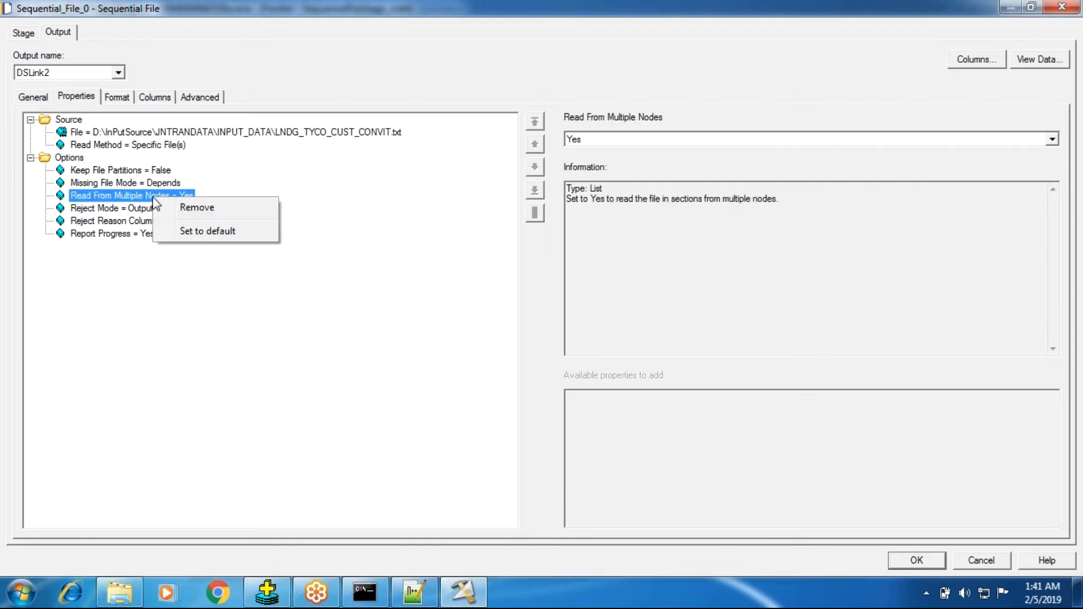
{"action": "left_click", "coordinate": [192, 208]}
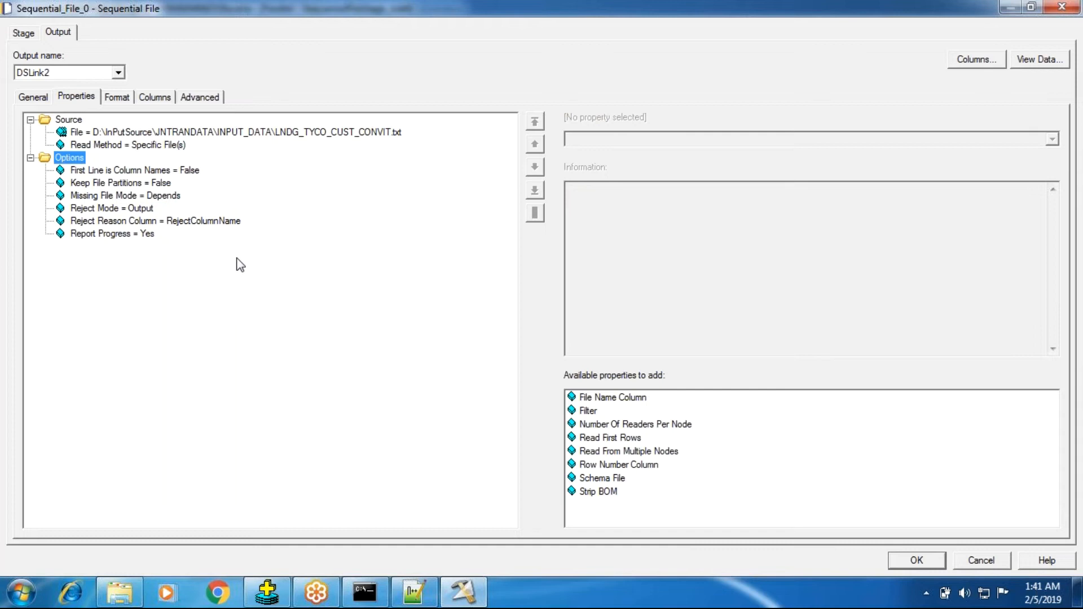
Add the Number Of Readers Per Node property with its default value and check the stage's execution mode
{"action": "left_click", "coordinate": [609, 429]}
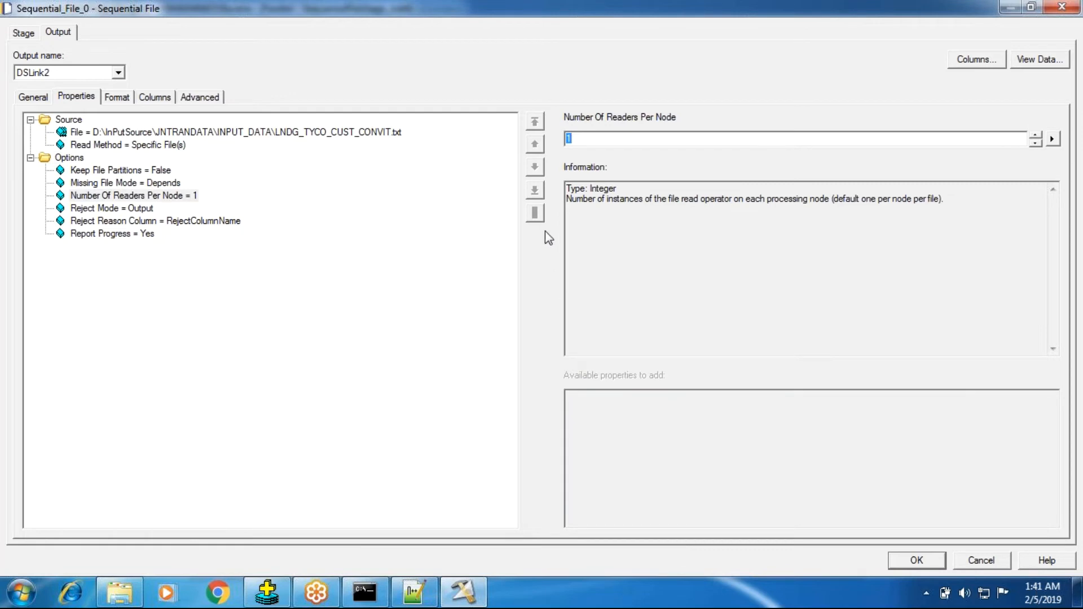
{"action": "left_click", "coordinate": [23, 32]}
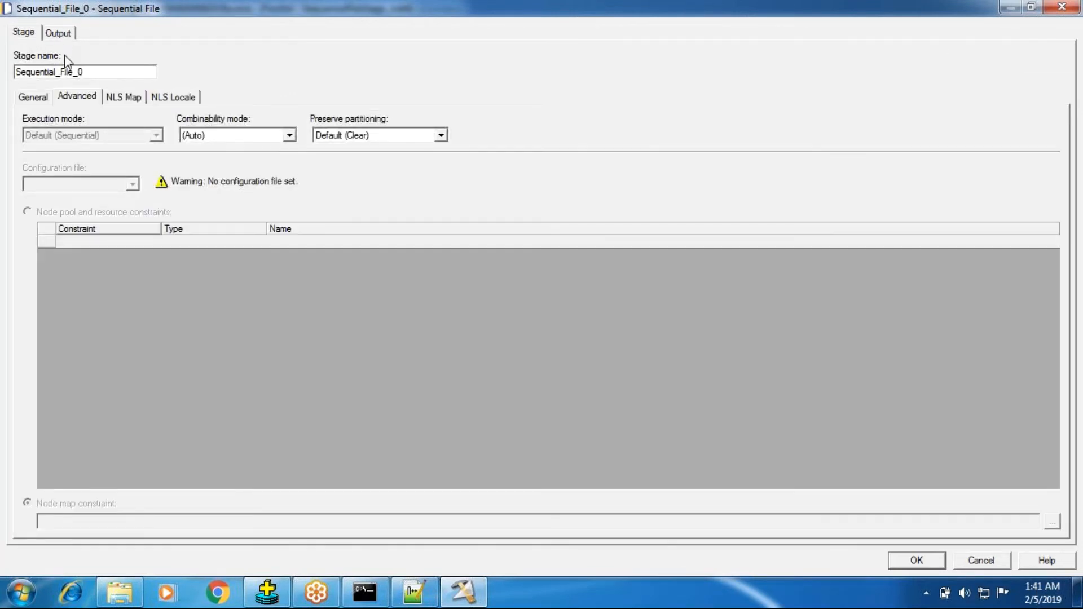
{"action": "left_click", "coordinate": [65, 38]}
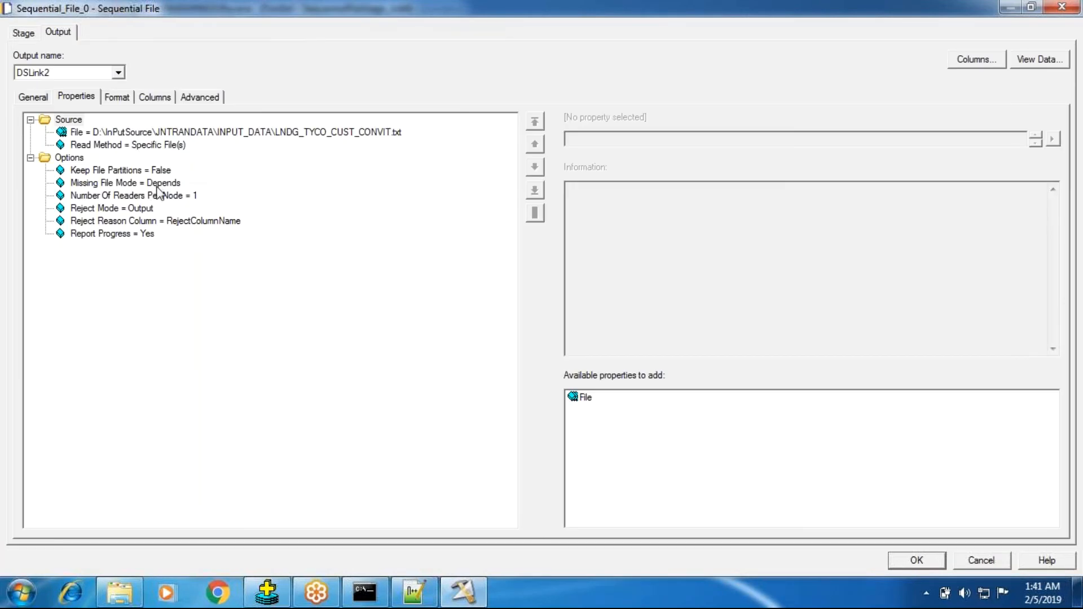
Set Number Of Readers Per Node to 2 and check the stage's execution mode again
{"action": "left_click", "coordinate": [157, 185]}
{"action": "left_click", "coordinate": [158, 197]}
{"action": "key", "text": "Tab"}
{"action": "type", "text": "2"}
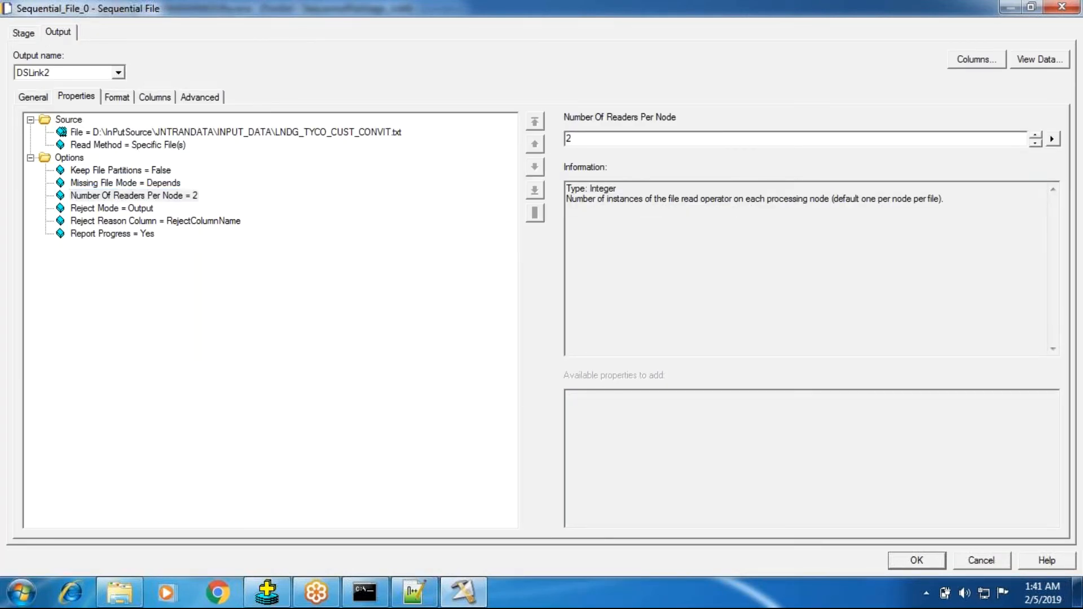
{"action": "left_click", "coordinate": [24, 33]}
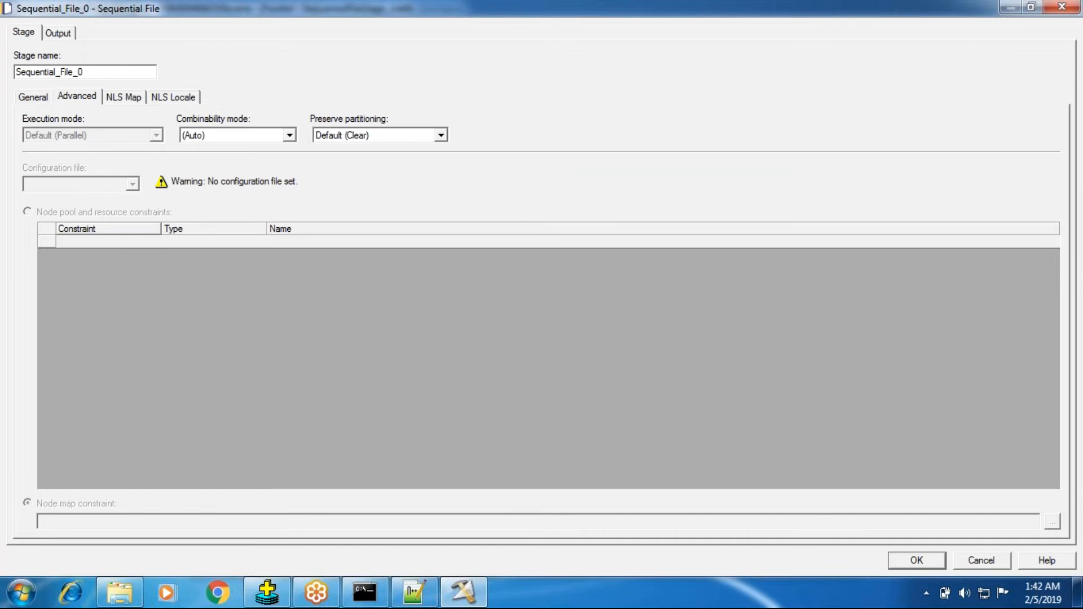
Remove the Number Of Readers Per Node property from the output options
{"action": "left_click", "coordinate": [58, 36]}
{"action": "right_click", "coordinate": [189, 195]}
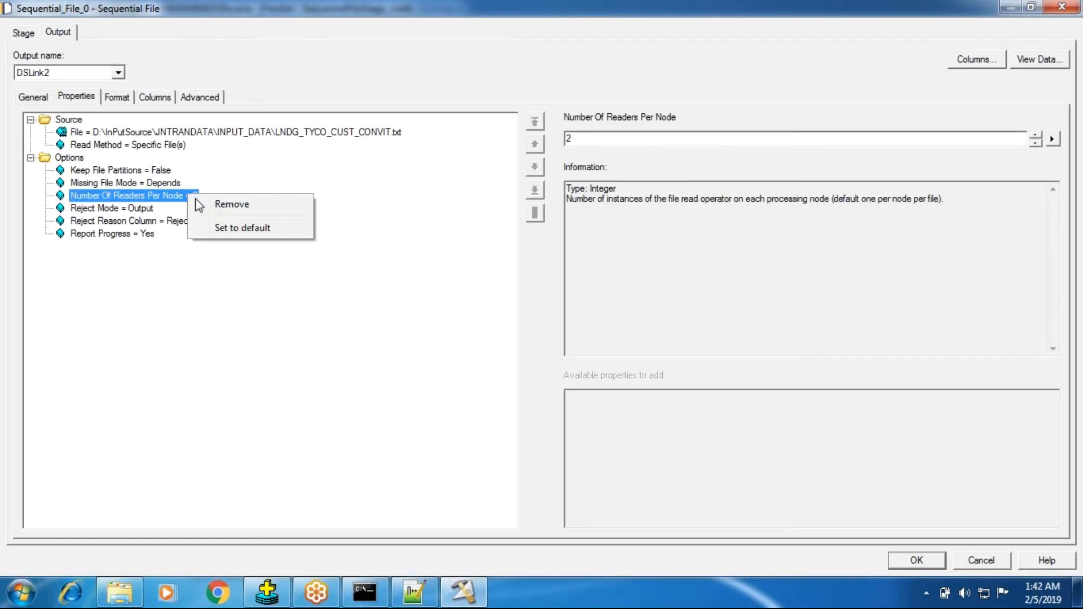
{"action": "left_click", "coordinate": [208, 205]}
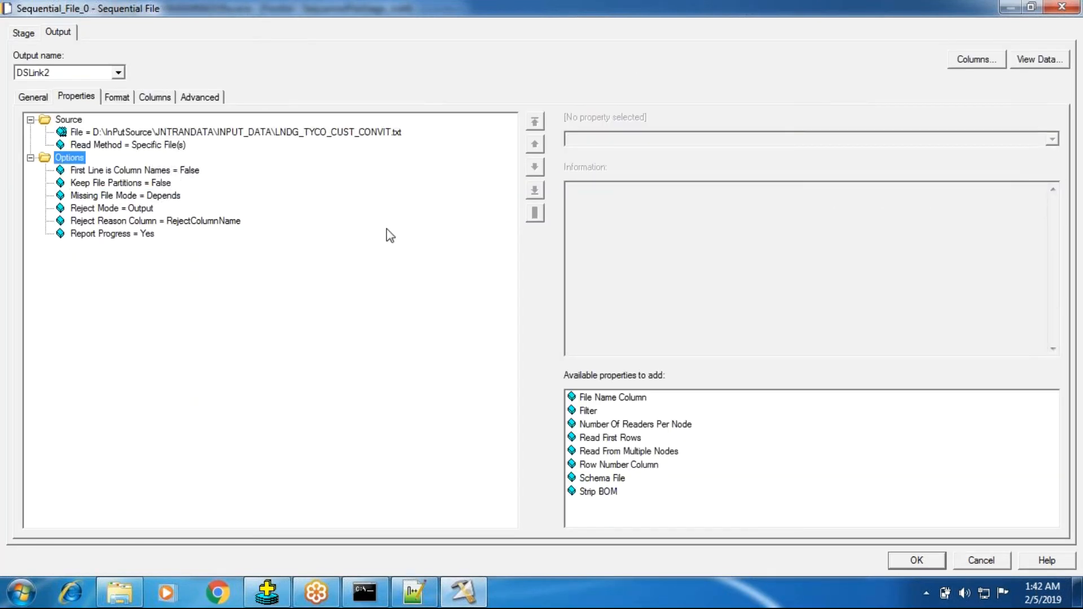
Set First Line is Column Names to True in the output options
{"action": "left_click", "coordinate": [95, 171]}
{"action": "left_click", "coordinate": [612, 145]}
{"action": "left_click", "coordinate": [598, 151]}
{"action": "left_click", "coordinate": [171, 170]}
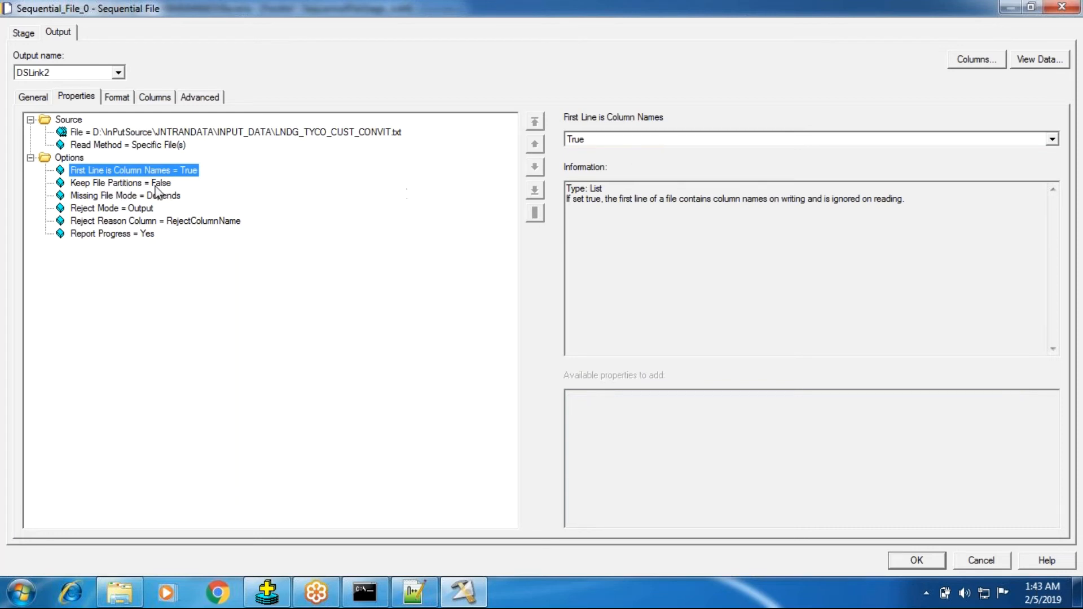
Set Keep File Partitions to True and check the stage's execution mode and partitioning settings
{"action": "left_click", "coordinate": [157, 184]}
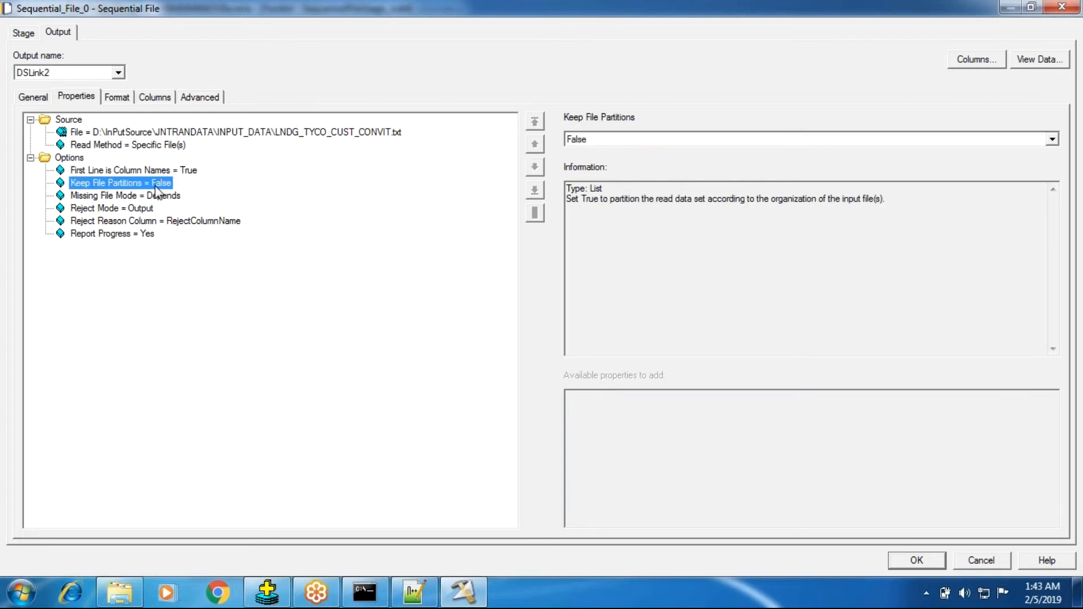
{"action": "left_click", "coordinate": [628, 146]}
{"action": "left_click", "coordinate": [607, 163]}
{"action": "left_click", "coordinate": [28, 35]}
{"action": "left_click", "coordinate": [73, 97]}
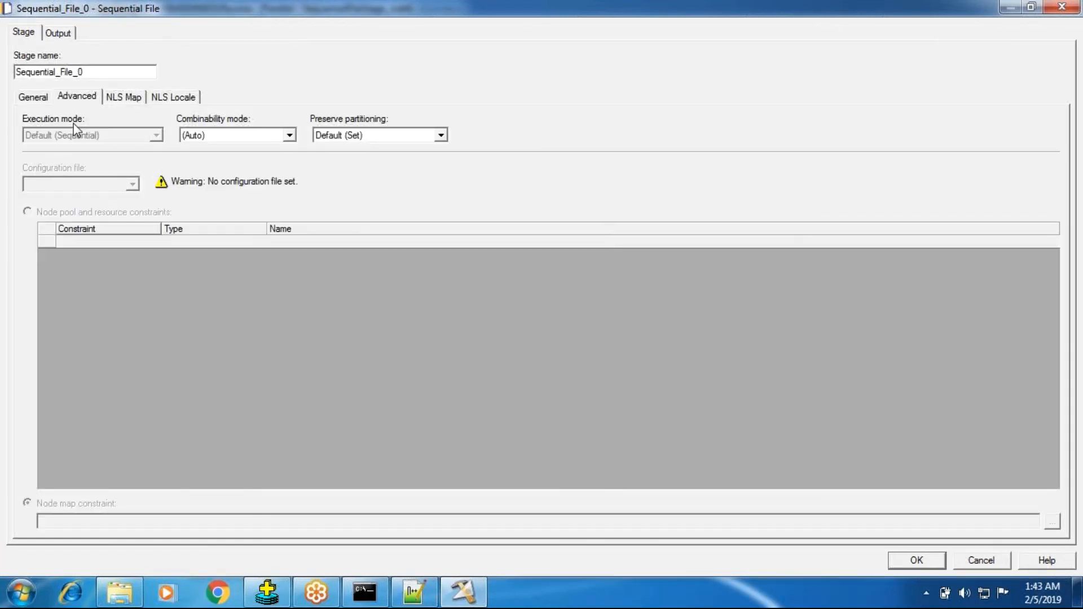
{"action": "left_click", "coordinate": [58, 32]}
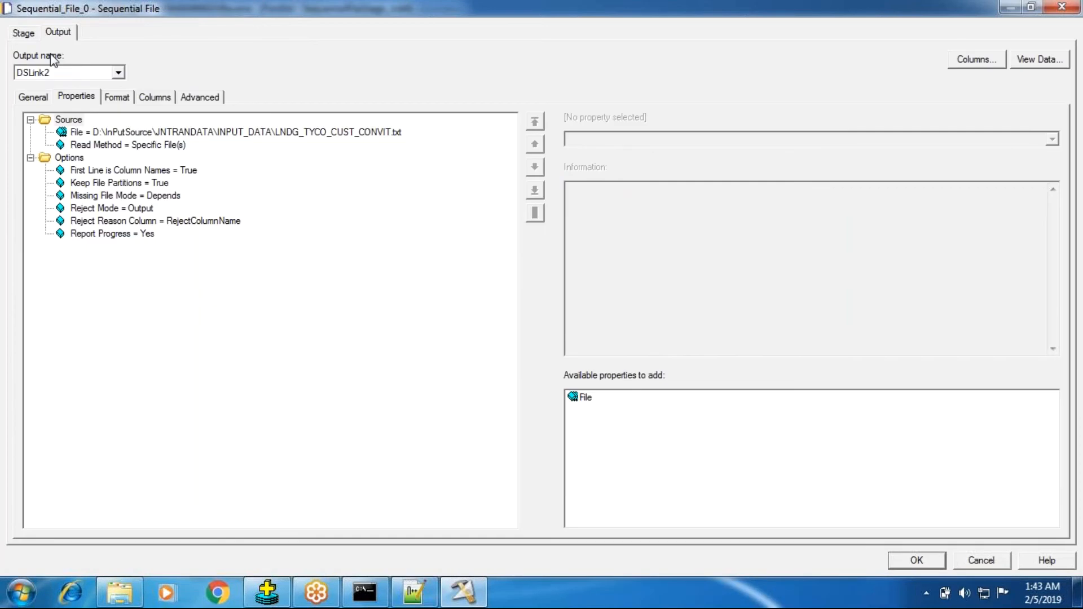
{"action": "left_click", "coordinate": [23, 32]}
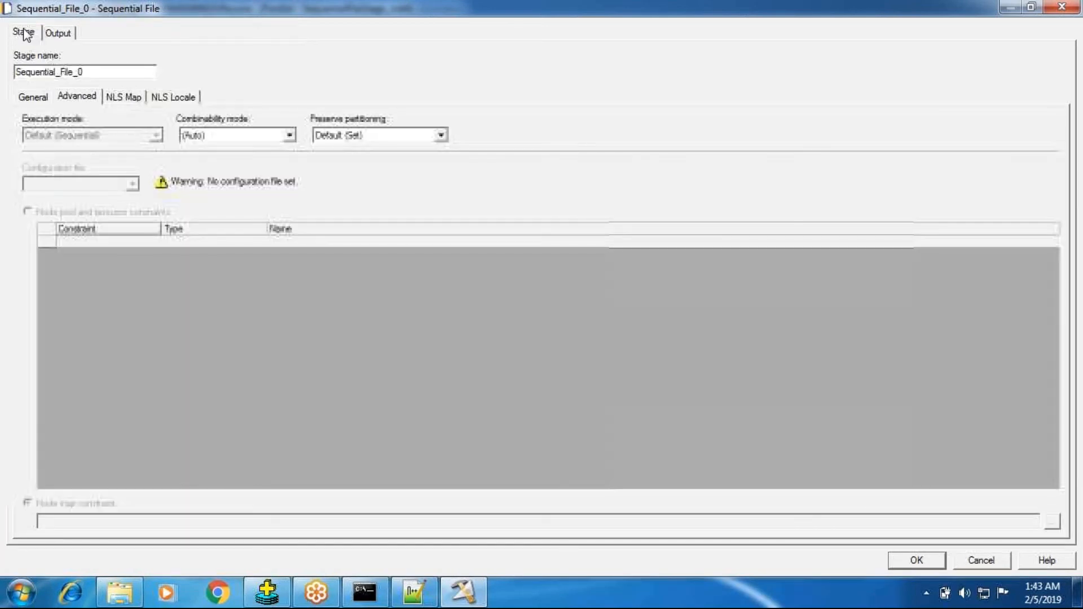
{"action": "left_click", "coordinate": [58, 32]}
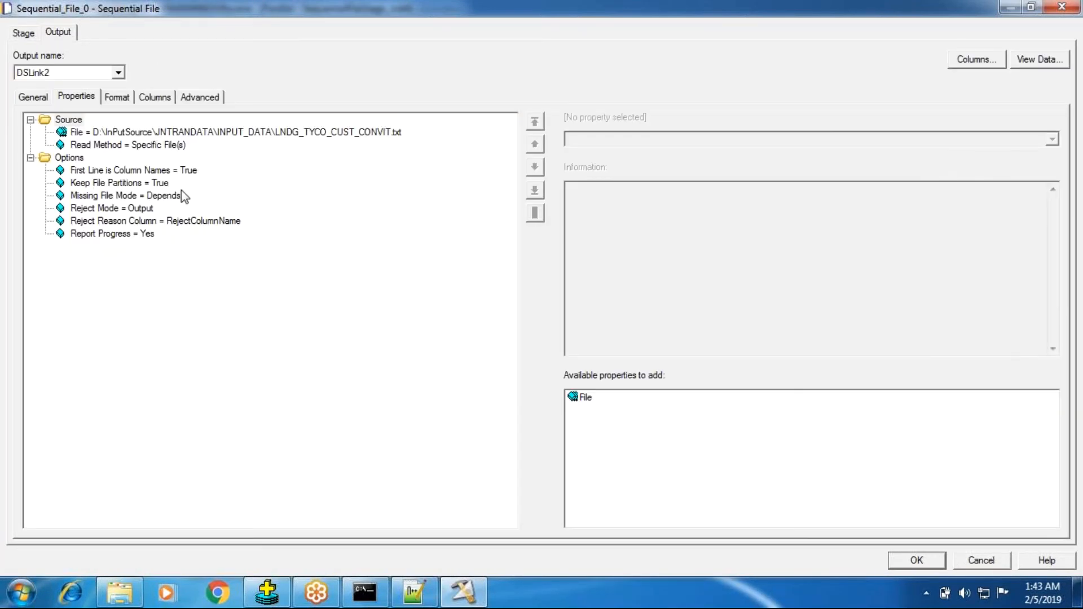
Set Keep File Partitions back to False
{"action": "left_click", "coordinate": [156, 184]}
{"action": "left_click", "coordinate": [596, 140]}
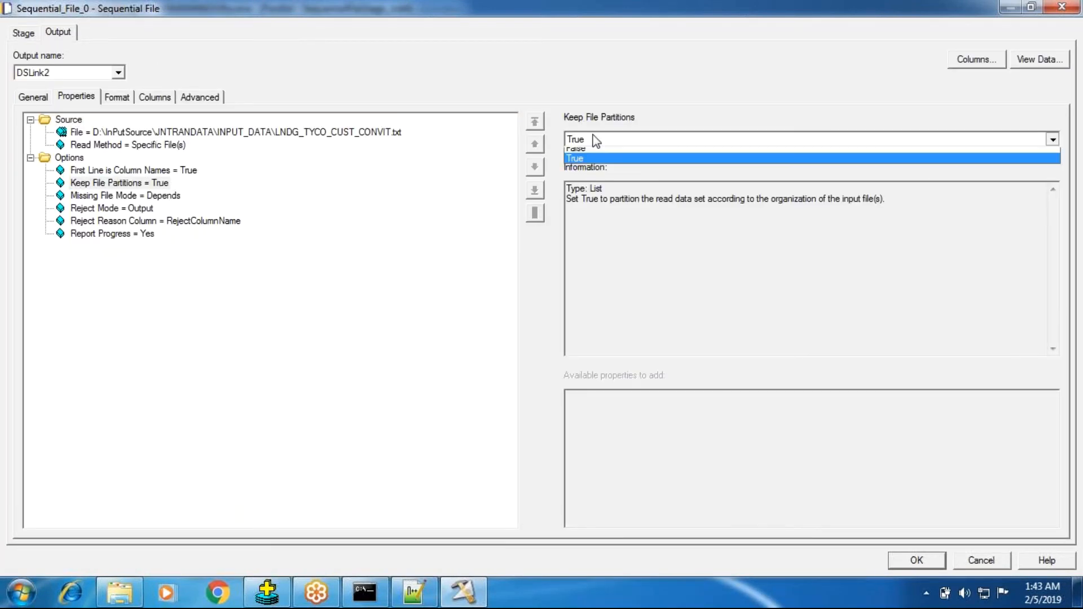
{"action": "left_click", "coordinate": [596, 162]}
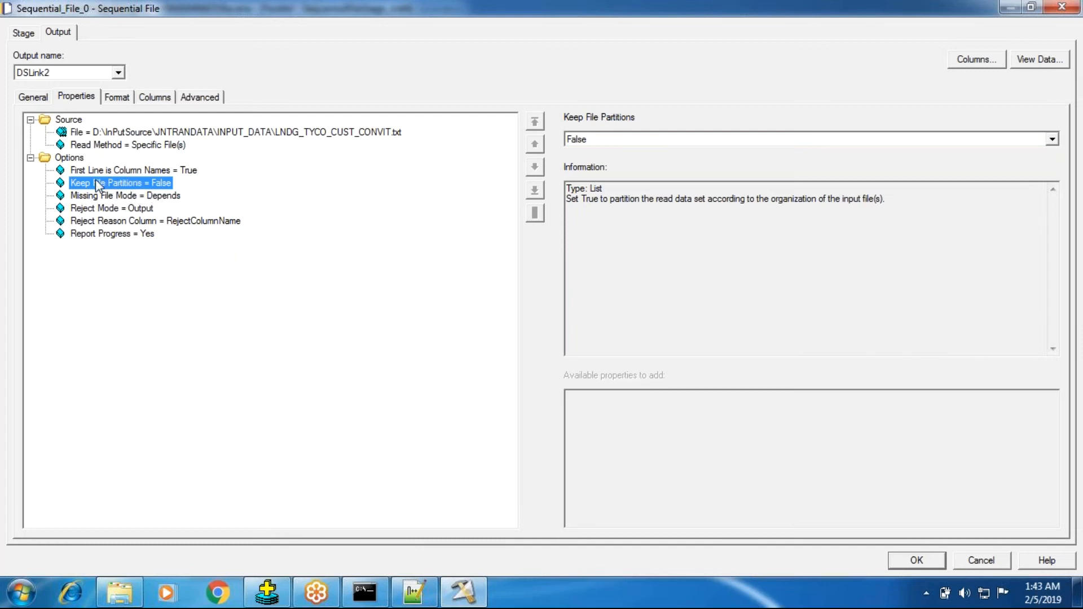
Review the descriptions of Missing File Mode and Reject Mode, including the available Missing File Mode choices
{"action": "left_click", "coordinate": [113, 196]}
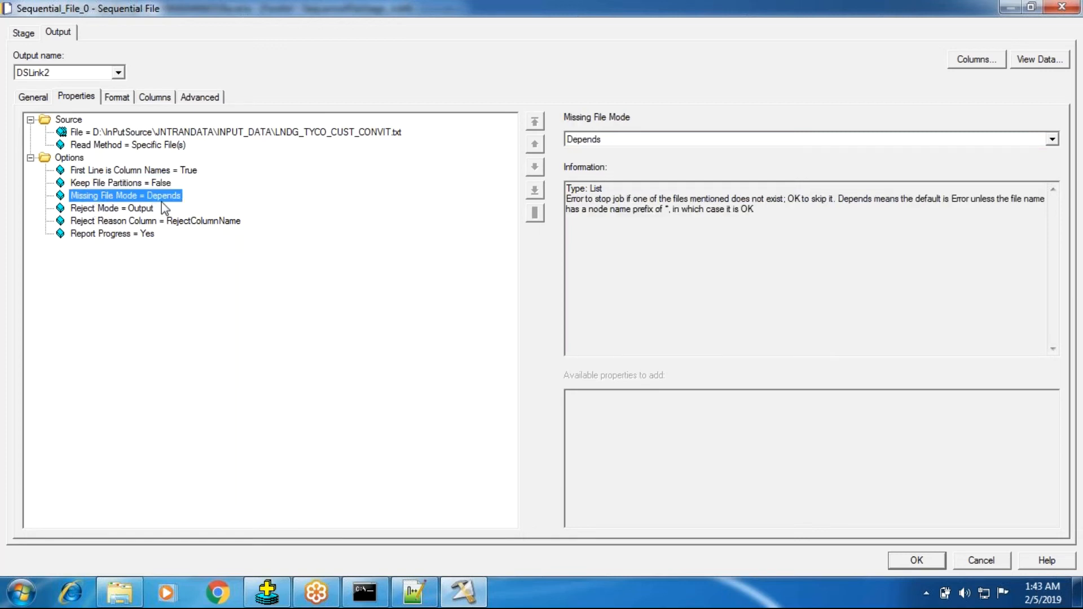
{"action": "left_click", "coordinate": [596, 143]}
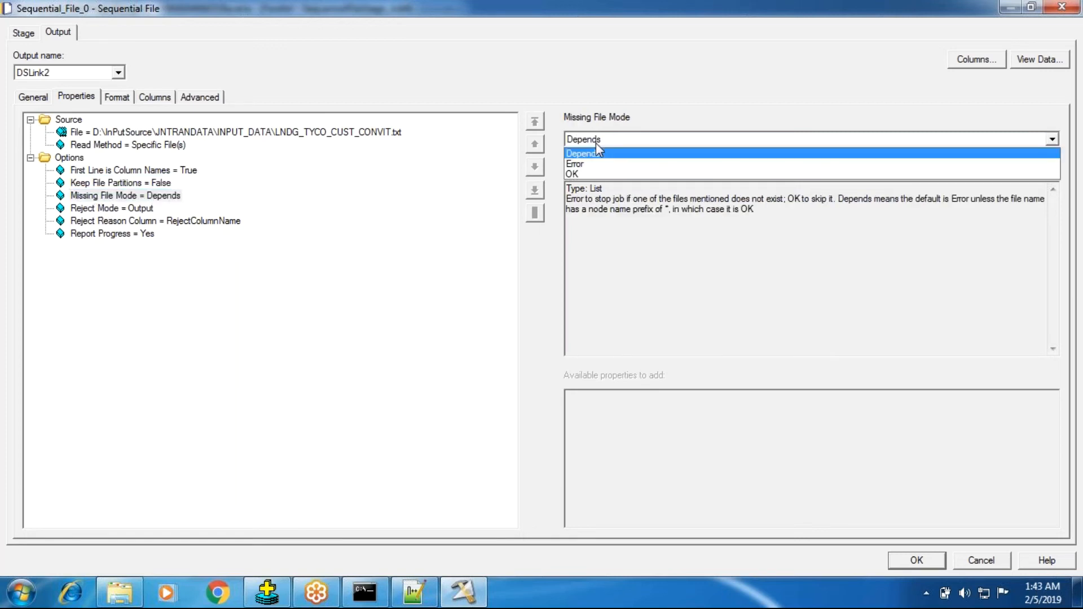
{"action": "left_click", "coordinate": [272, 323]}
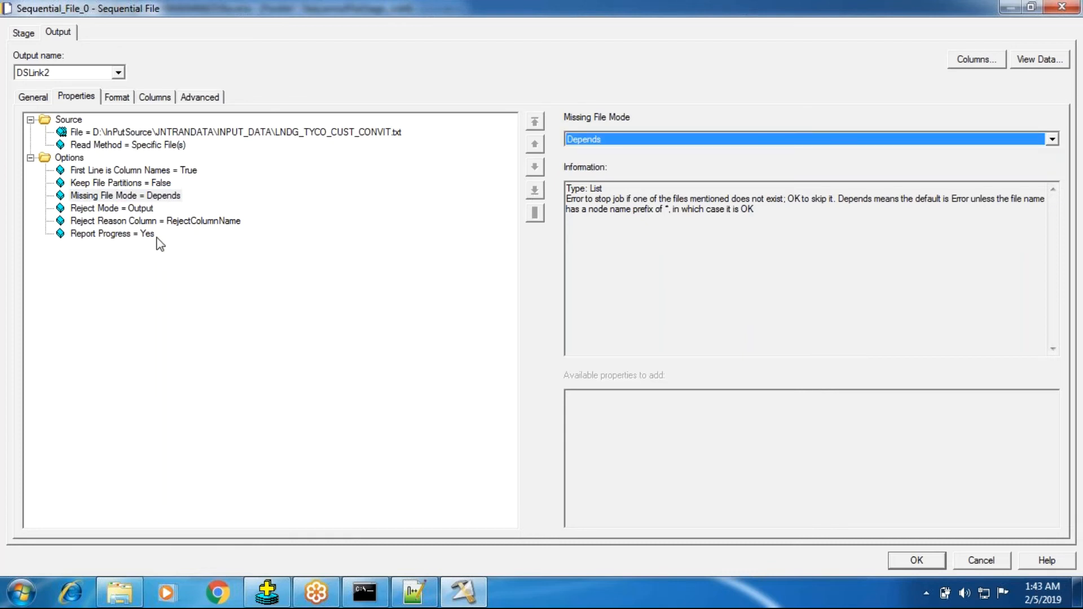
{"action": "left_click", "coordinate": [117, 208]}
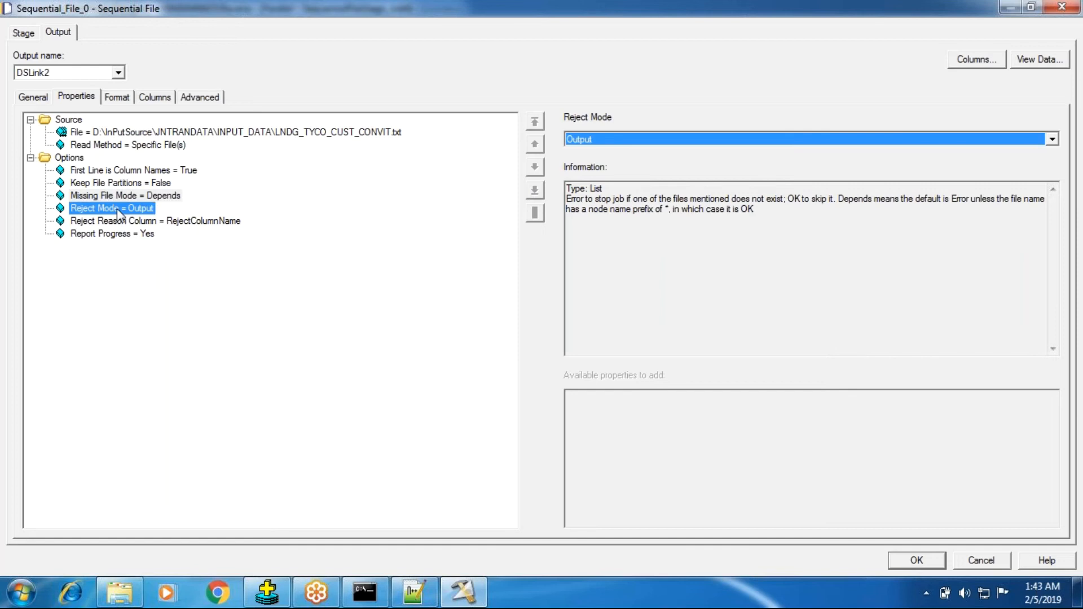
{"action": "left_click", "coordinate": [119, 197]}
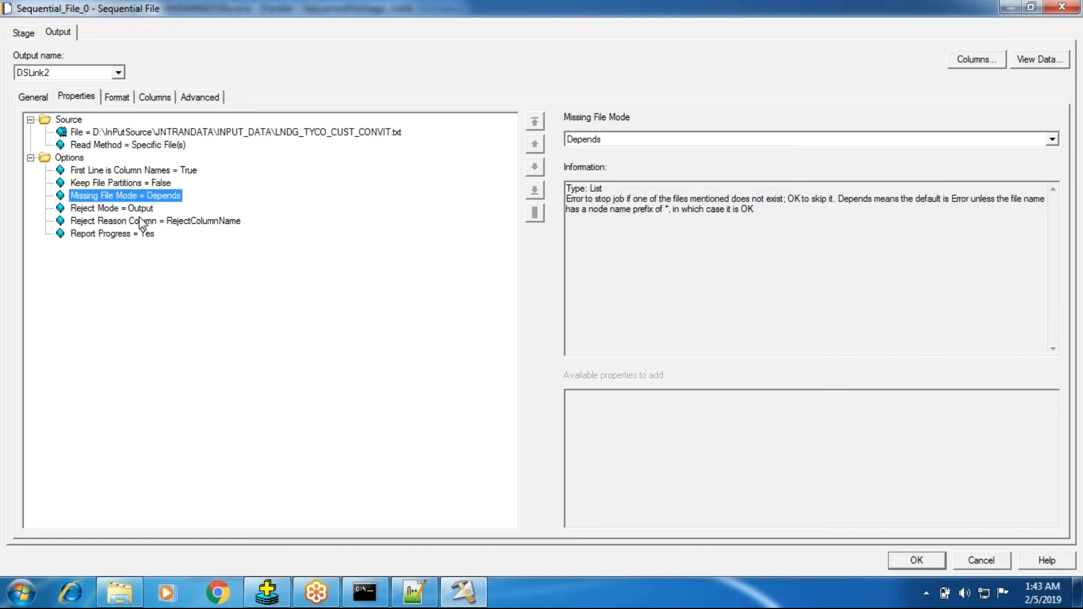
{"action": "left_click", "coordinate": [116, 208]}
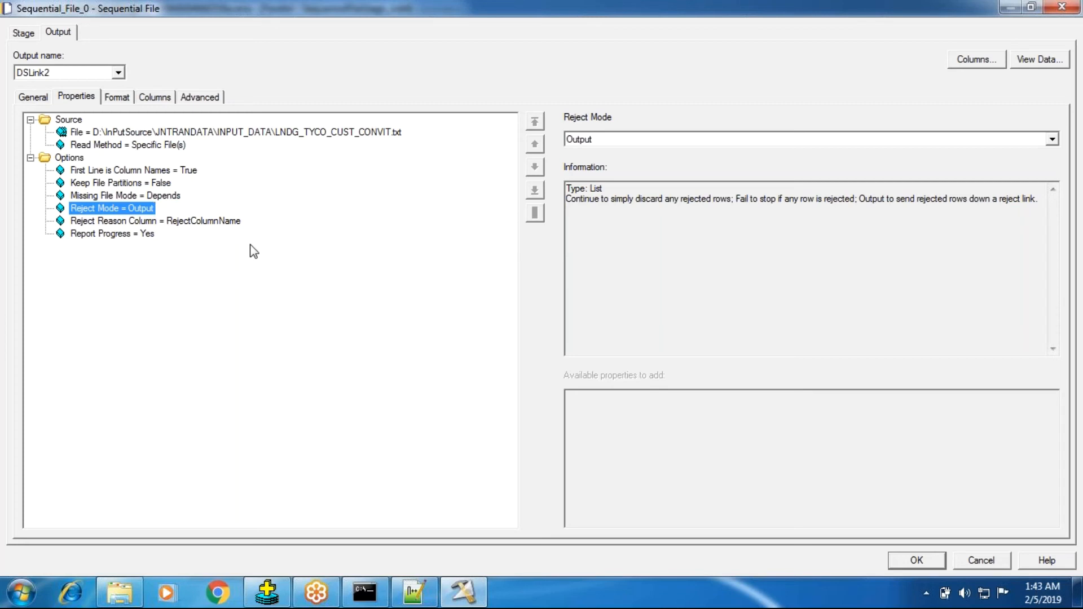
{"action": "left_click", "coordinate": [107, 197]}
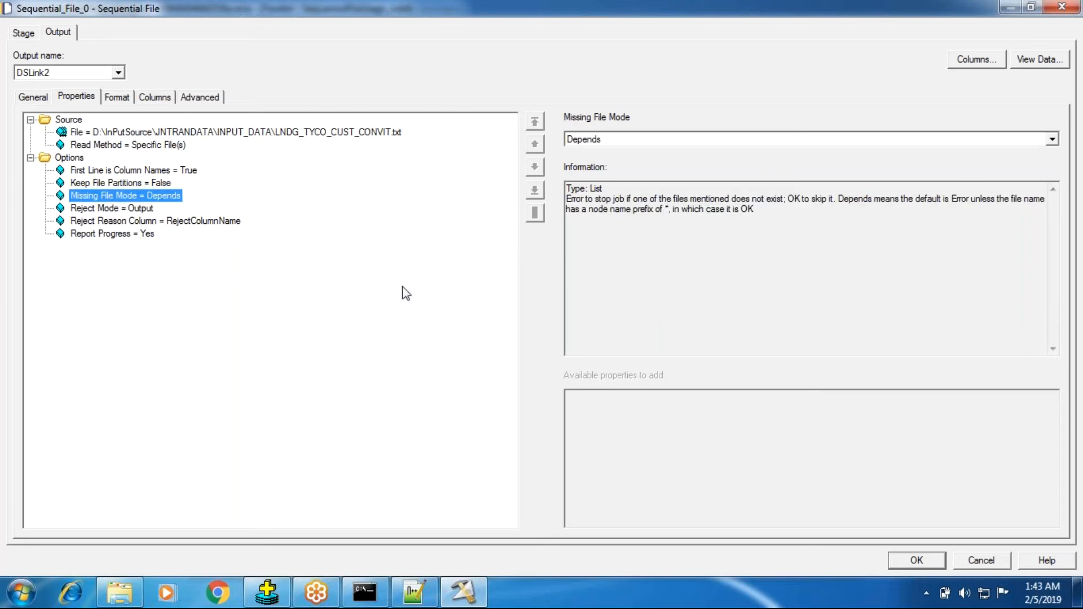
Add three extra File properties to the Source section of the output properties
{"action": "left_click", "coordinate": [68, 121]}
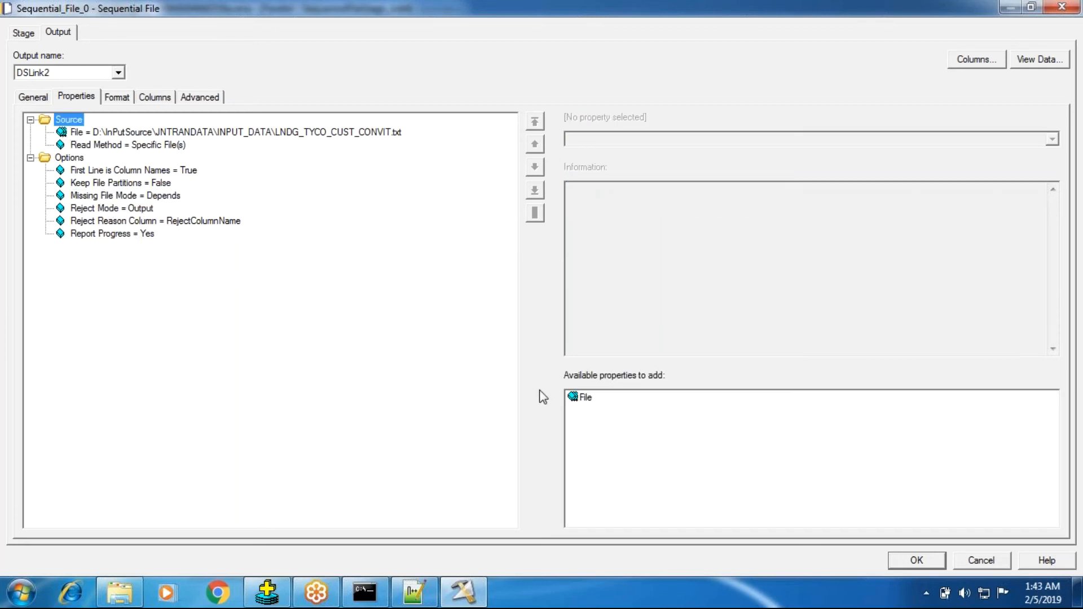
{"action": "double_click", "coordinate": [583, 398]}
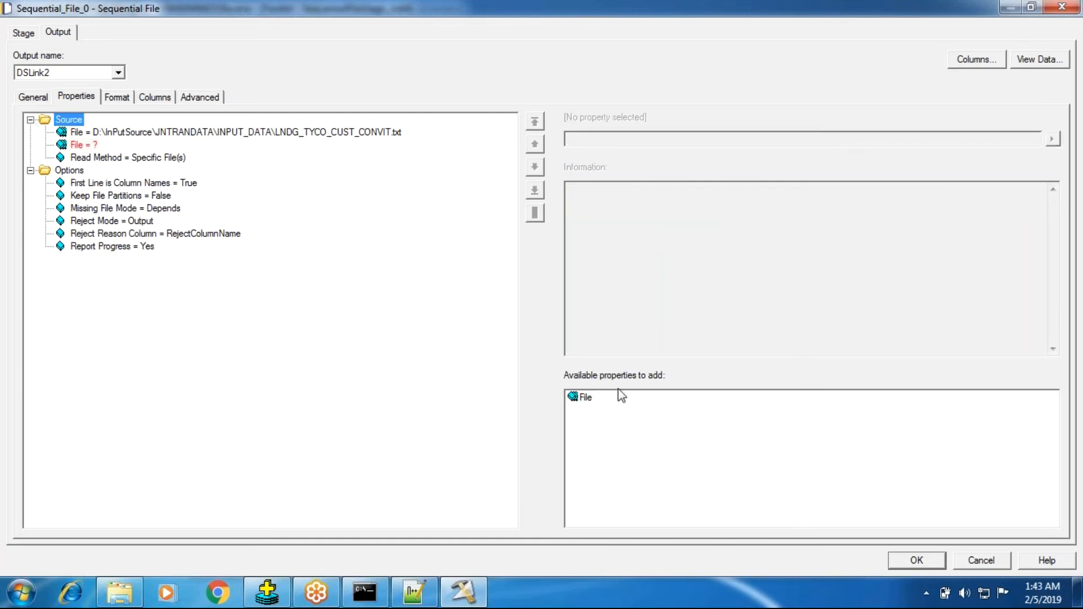
{"action": "left_click", "coordinate": [587, 401]}
{"action": "left_click", "coordinate": [72, 121]}
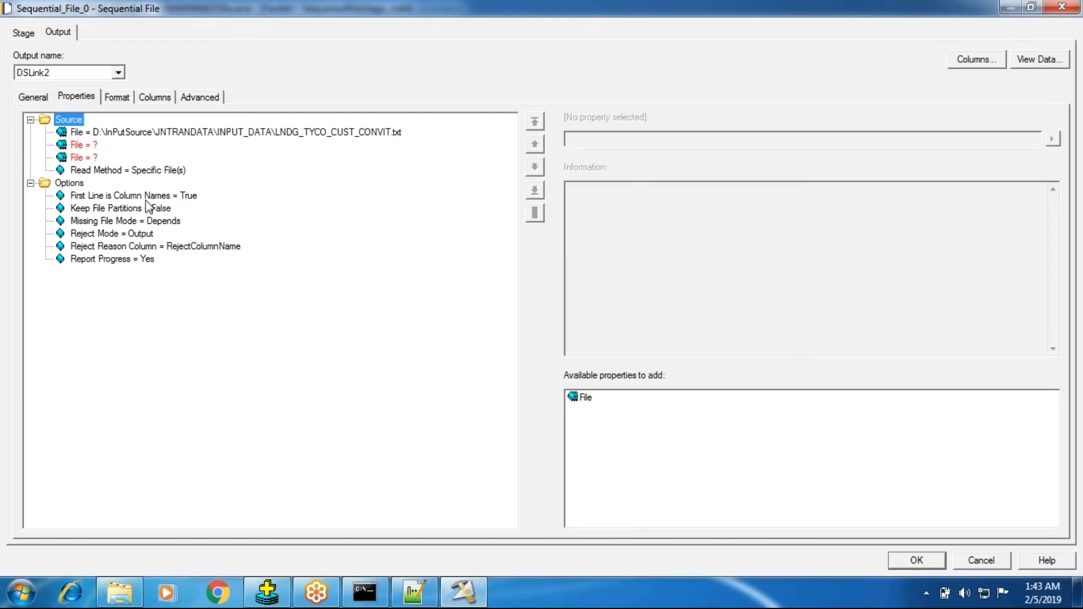
{"action": "double_click", "coordinate": [567, 402]}
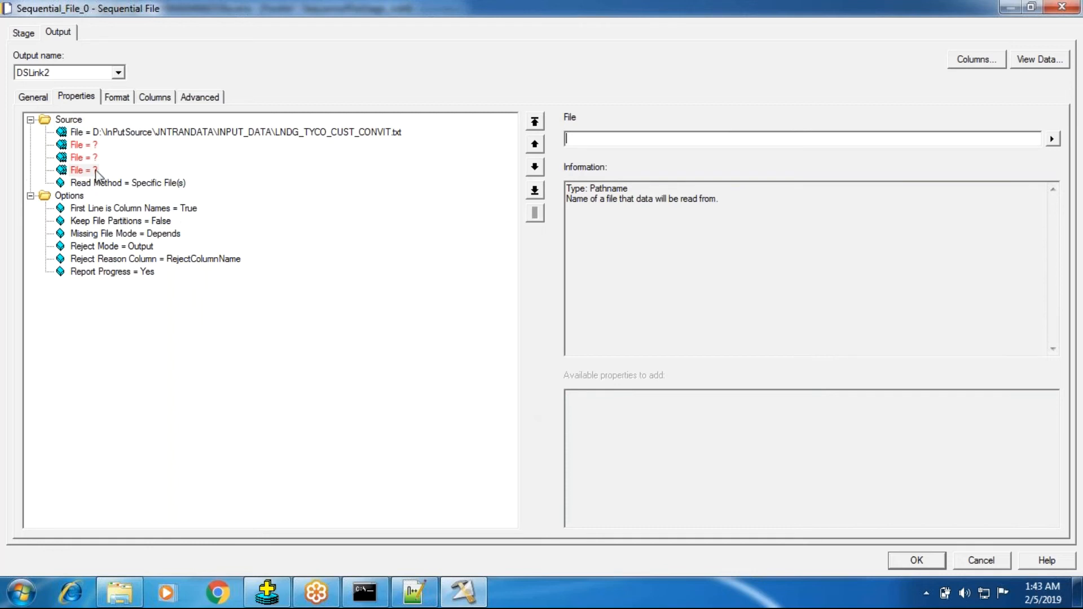
Remove the three empty File properties from the Source section
{"action": "right_click", "coordinate": [96, 169]}
{"action": "left_click", "coordinate": [129, 178]}
{"action": "left_click", "coordinate": [79, 159]}
{"action": "right_click", "coordinate": [79, 159]}
{"action": "left_click", "coordinate": [119, 167]}
{"action": "right_click", "coordinate": [85, 146]}
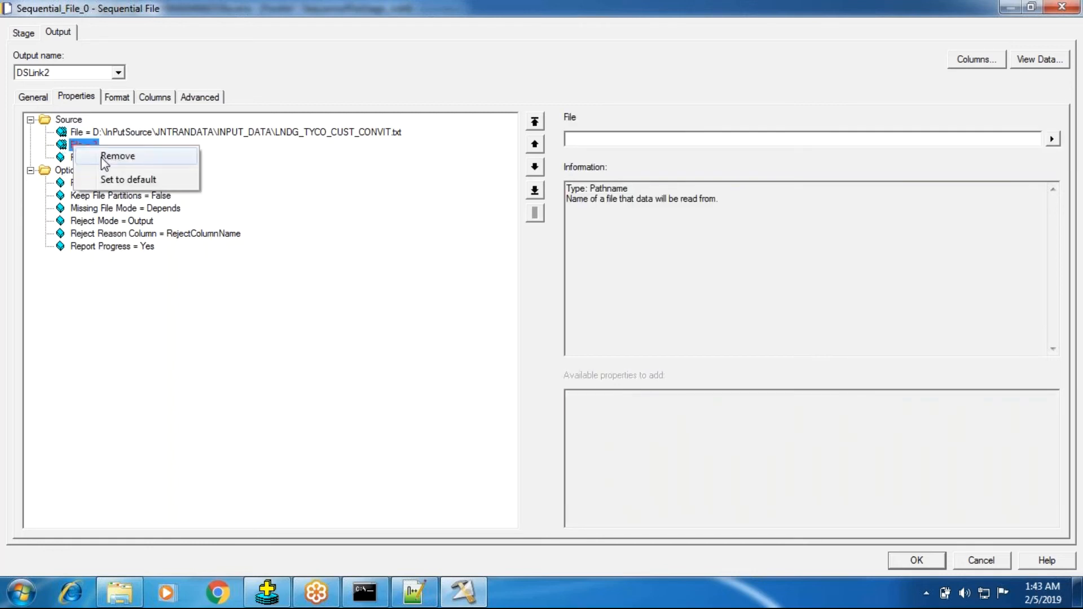
{"action": "left_click", "coordinate": [116, 156]}
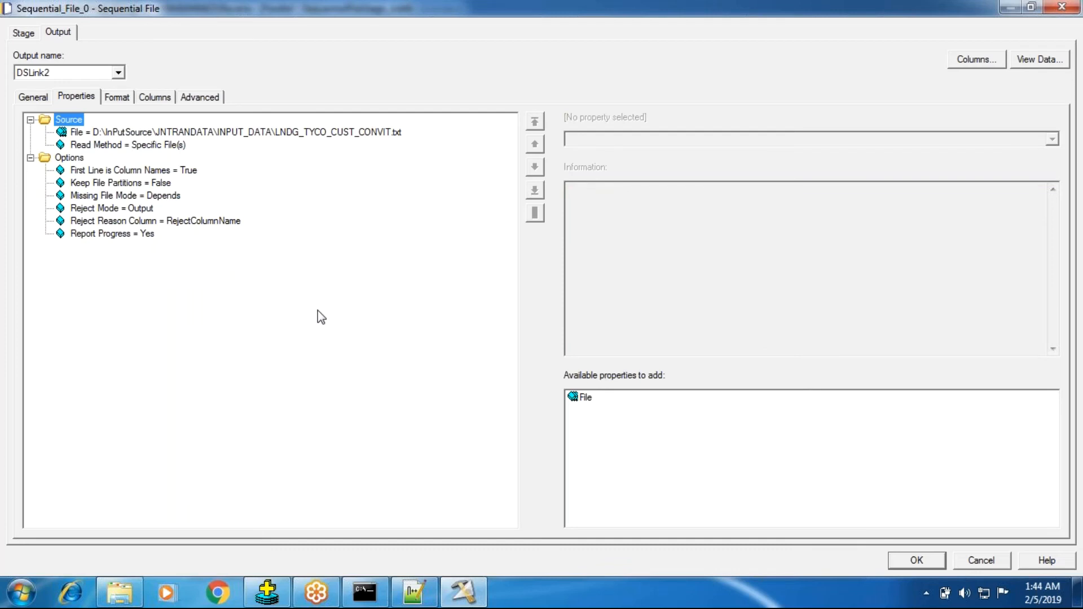
Review the Missing File Mode choices and try the Error and OK values
{"action": "left_click", "coordinate": [145, 195]}
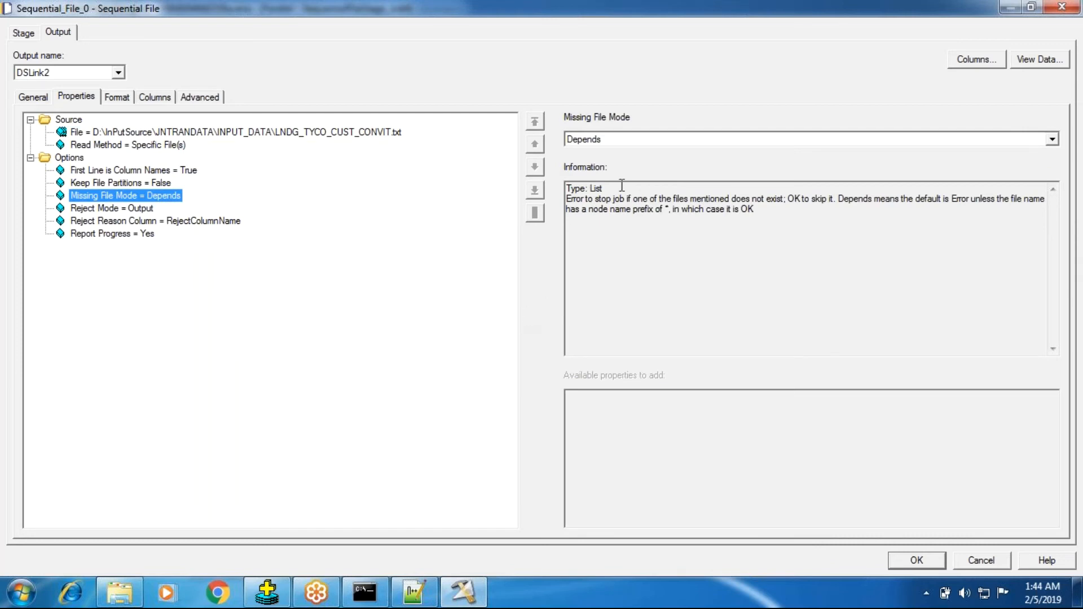
{"action": "left_click", "coordinate": [636, 142]}
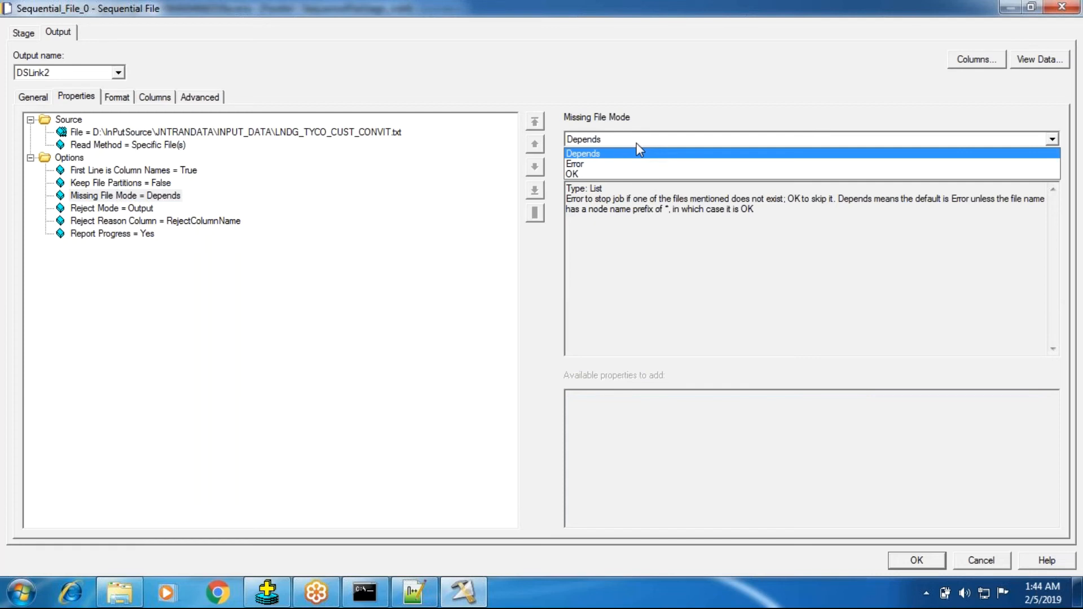
{"action": "left_click", "coordinate": [631, 272]}
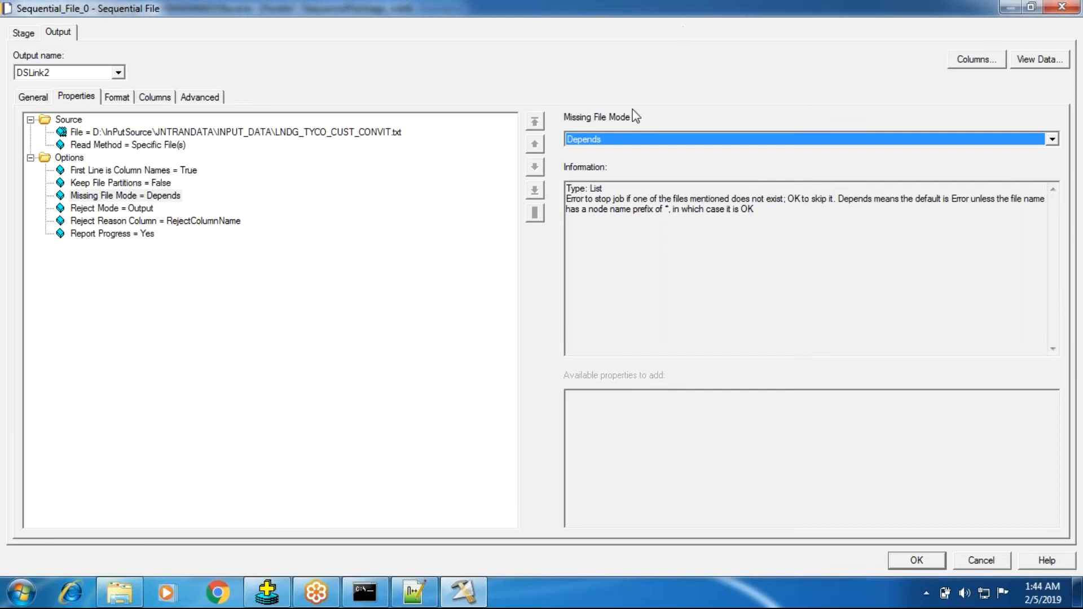
{"action": "left_click", "coordinate": [631, 138]}
{"action": "left_click", "coordinate": [610, 165]}
{"action": "left_click", "coordinate": [618, 141]}
{"action": "left_click", "coordinate": [596, 169]}
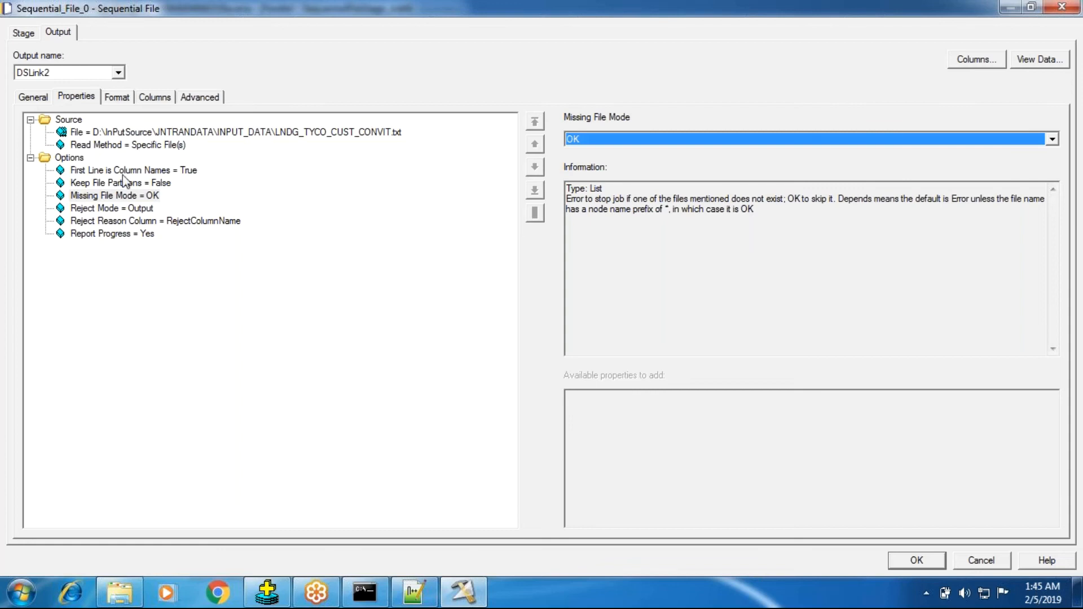
Read the Missing File Mode description for how Error, OK and Depends treat files that do not exist
{"action": "left_click", "coordinate": [578, 198]}
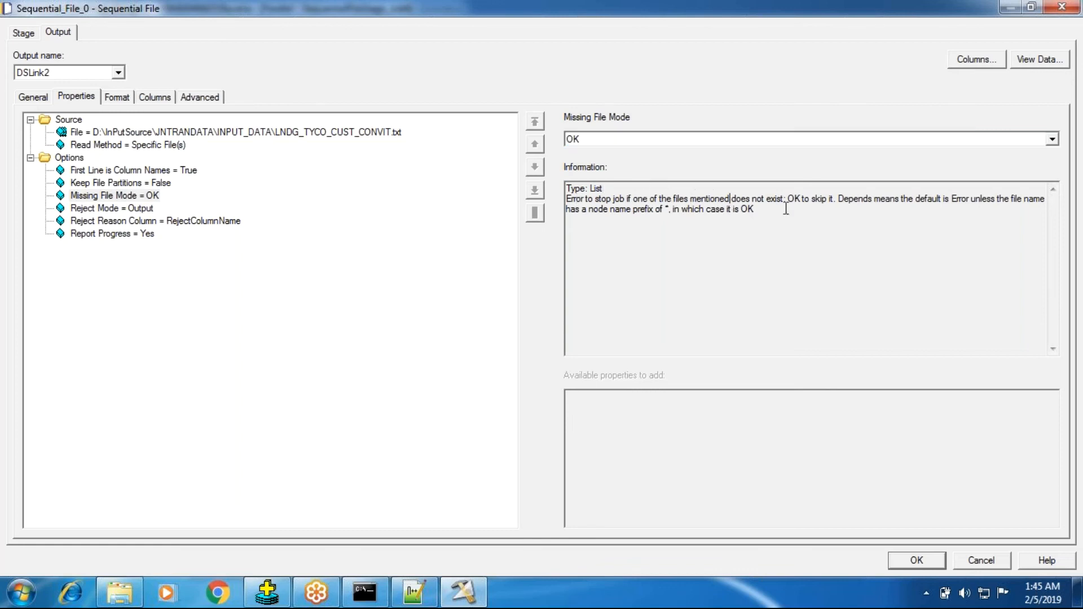
{"action": "left_click_drag", "start_coordinate": [784, 199], "coordinate": [859, 198]}
{"action": "left_click", "coordinate": [821, 199]}
{"action": "left_click_drag", "start_coordinate": [832, 202], "coordinate": [822, 201]}
{"action": "left_click", "coordinate": [845, 199]}
{"action": "left_click", "coordinate": [926, 201]}
{"action": "left_click", "coordinate": [939, 200]}
{"action": "left_click", "coordinate": [971, 202]}
{"action": "left_click_drag", "start_coordinate": [971, 202], "coordinate": [952, 202]}
{"action": "left_click", "coordinate": [988, 204]}
{"action": "left_click", "coordinate": [1018, 205]}
{"action": "mouse_move", "coordinate": [646, 209]}
{"action": "left_mouse_down"}
{"action": "mouse_move", "coordinate": [670, 210]}
{"action": "mouse_move", "coordinate": [650, 209]}
{"action": "left_mouse_up"}
{"action": "left_click", "coordinate": [676, 209]}
{"action": "left_click_drag", "start_coordinate": [767, 205], "coordinate": [640, 199]}
{"action": "left_click", "coordinate": [655, 212]}
Set Missing File Mode back to Depends
{"action": "left_click", "coordinate": [637, 144]}
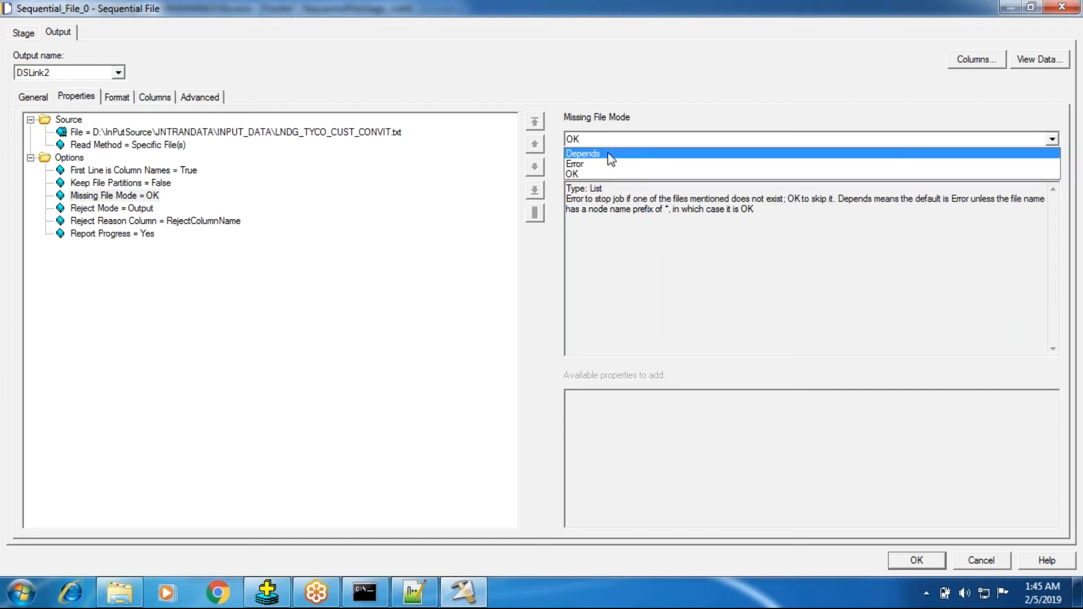
{"action": "left_click", "coordinate": [611, 155]}
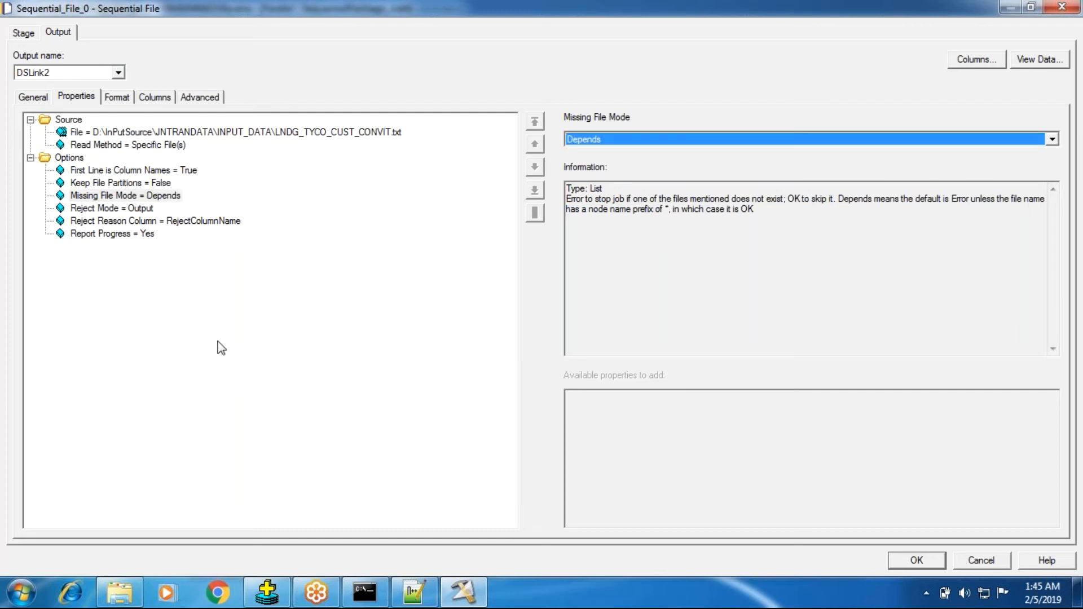
Review the Reject Mode description and its available choices
{"action": "left_click", "coordinate": [129, 213]}
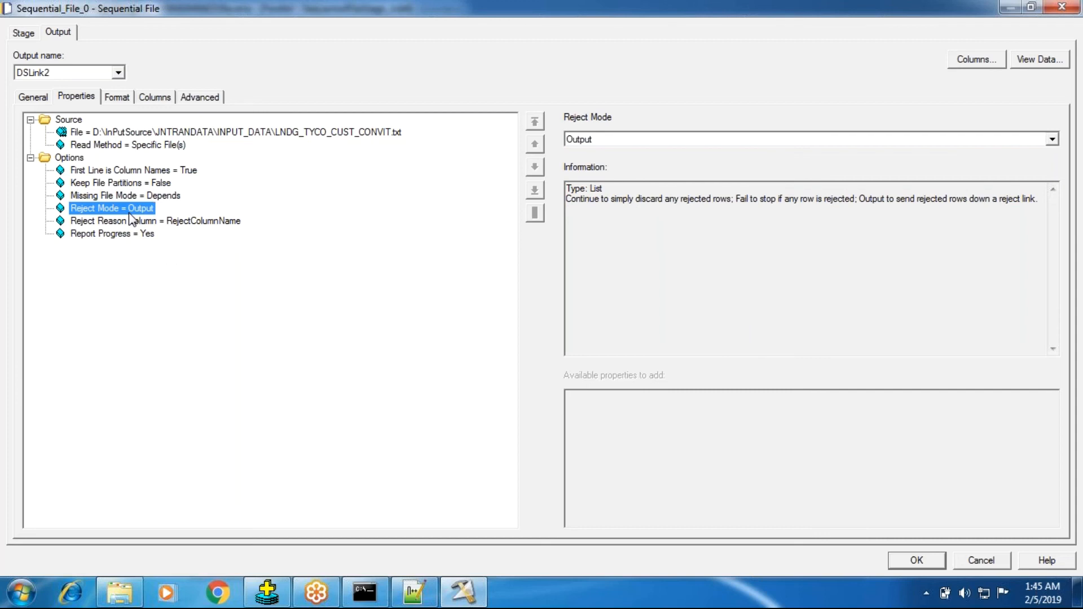
{"action": "left_click", "coordinate": [598, 139]}
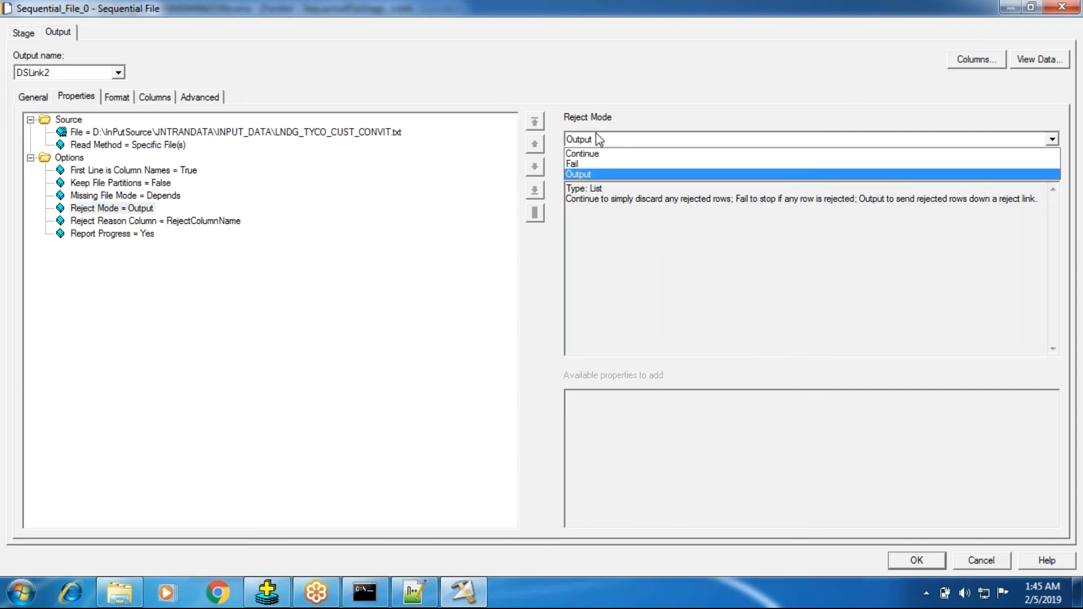
{"action": "left_click", "coordinate": [95, 227]}
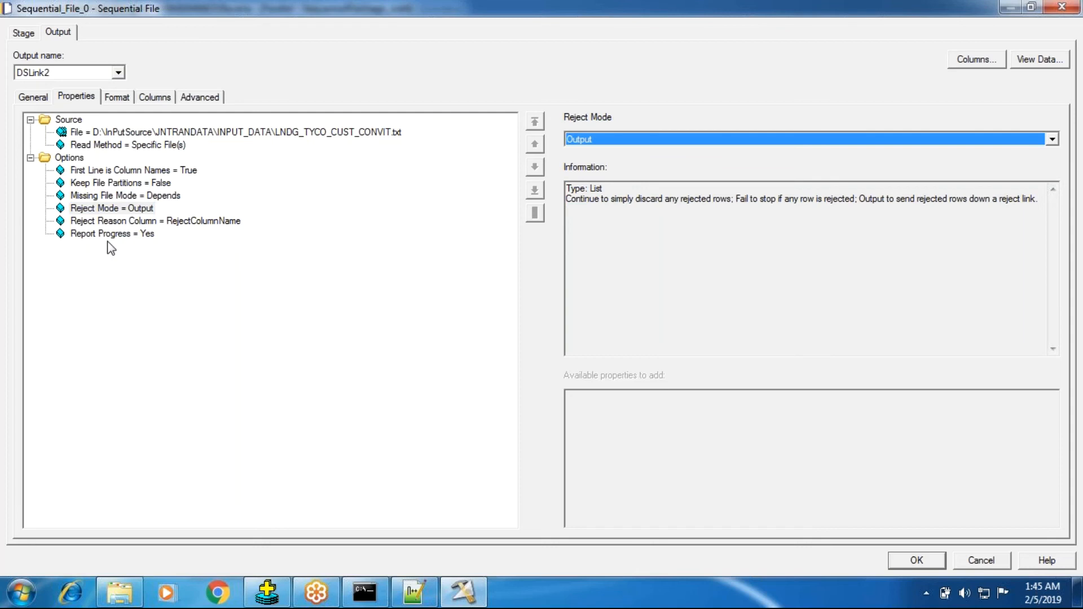
Remove the Reject Reason Column property from the output options
{"action": "left_click", "coordinate": [116, 234]}
{"action": "left_click", "coordinate": [115, 223]}
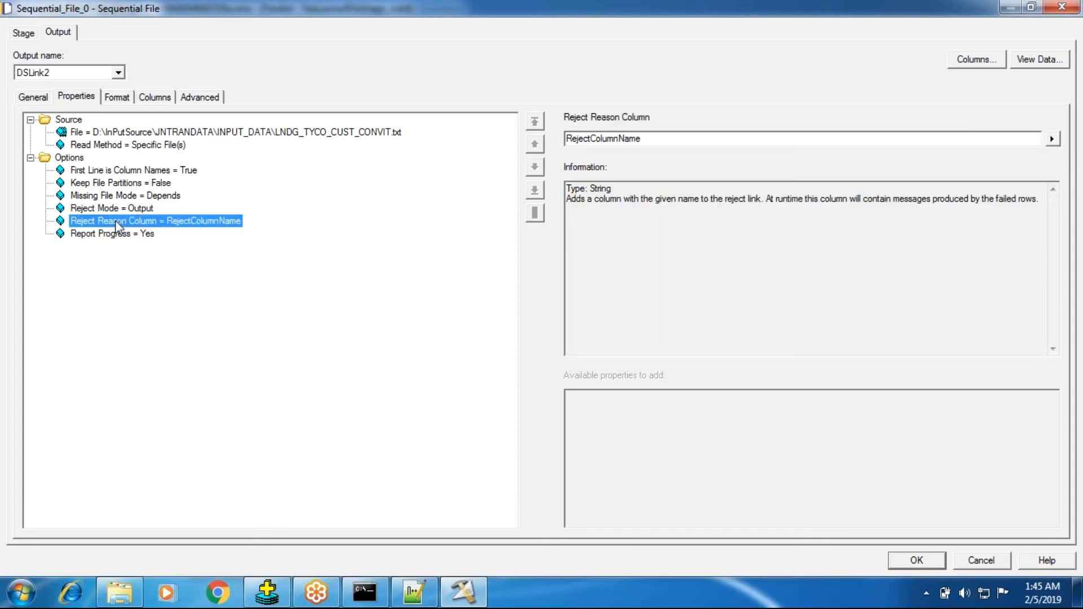
{"action": "right_click", "coordinate": [115, 220]}
{"action": "left_click", "coordinate": [149, 232]}
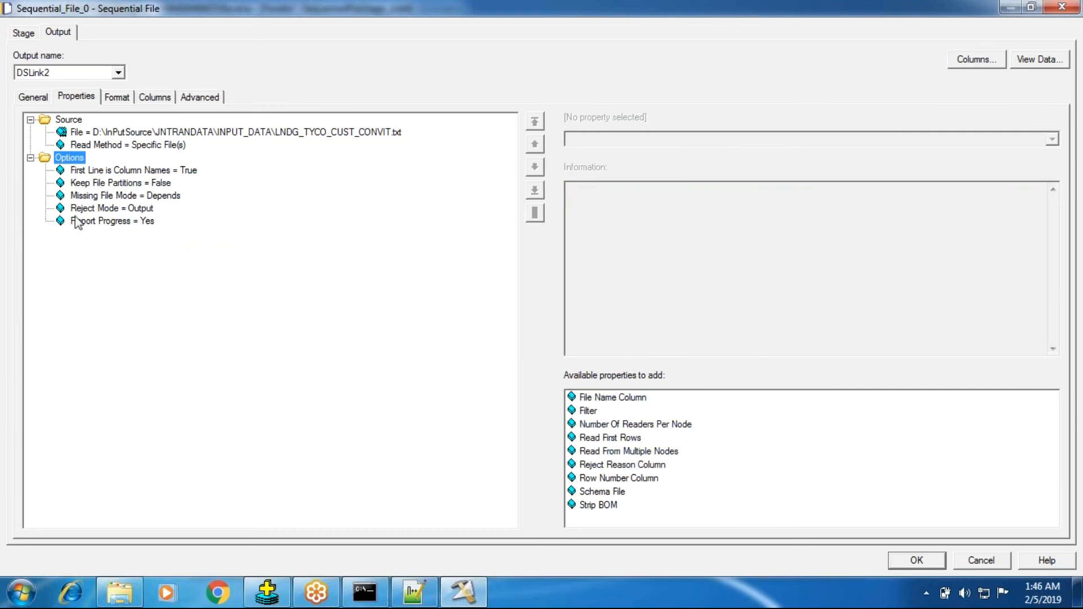
Read the Report Progress description and accept the Sequential_File_0 property changes
{"action": "left_click", "coordinate": [88, 224]}
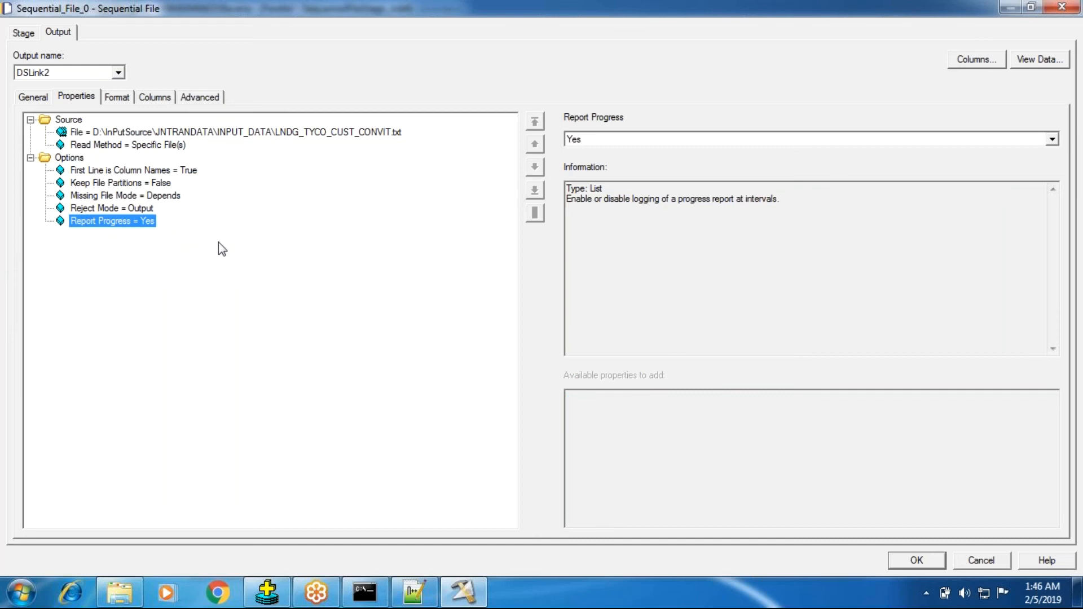
{"action": "left_click", "coordinate": [612, 201]}
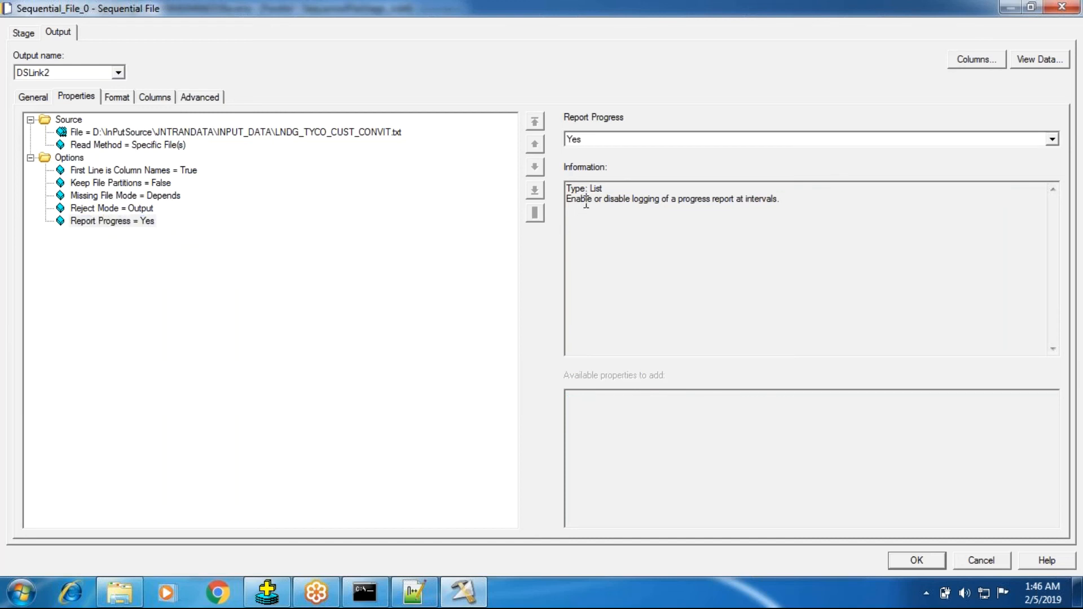
{"action": "left_click", "coordinate": [711, 201]}
{"action": "key", "text": "ctrl+a"}
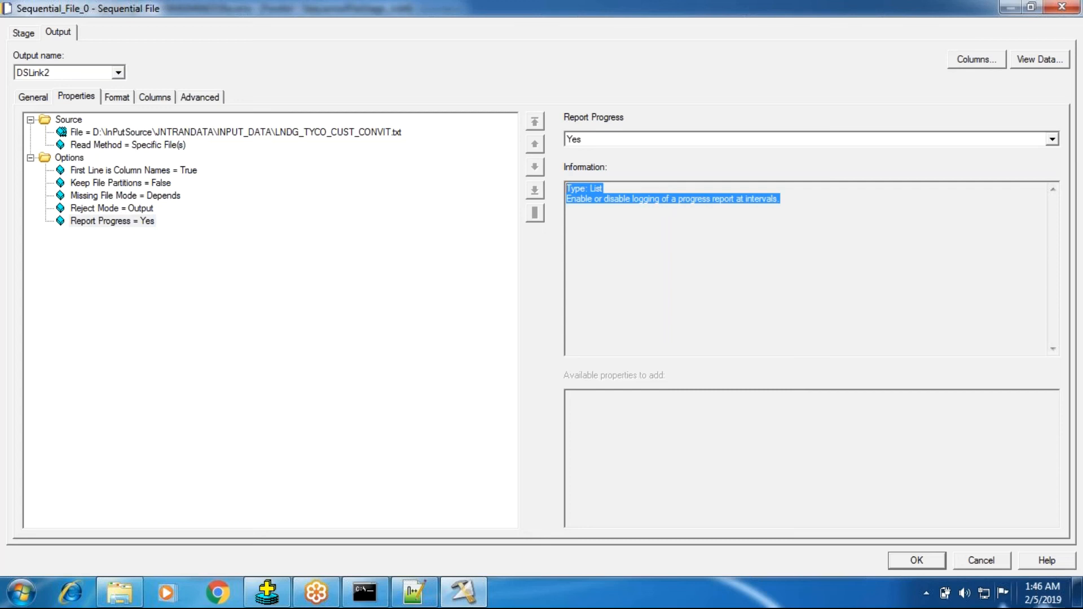
{"action": "left_click", "coordinate": [916, 562]}
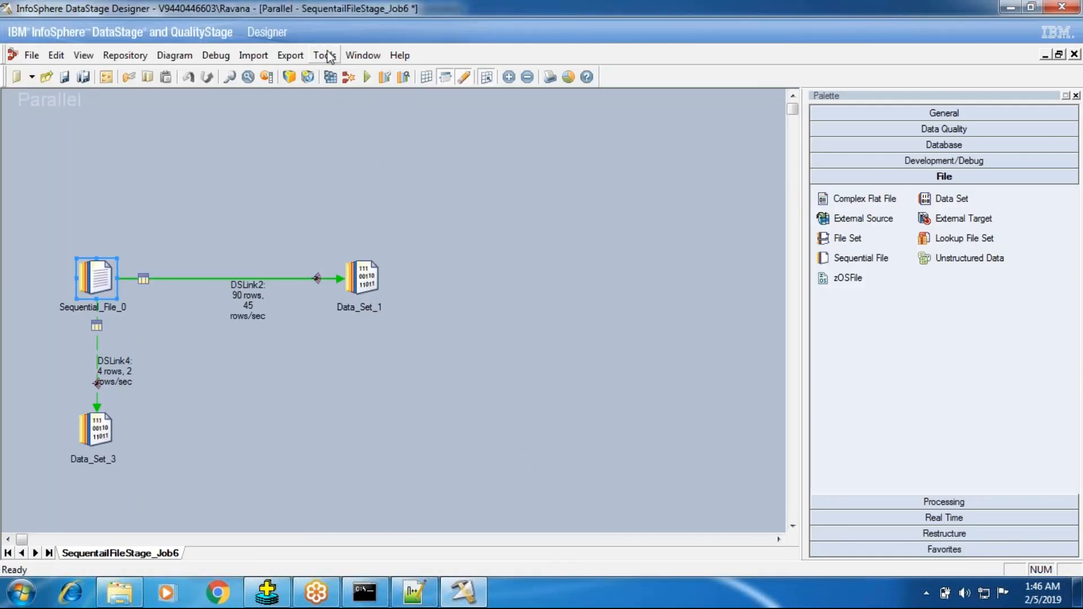
Launch Director for the project and recheck the Report Progress option in Sequential_File_0 while it loads
{"action": "left_click", "coordinate": [325, 55]}
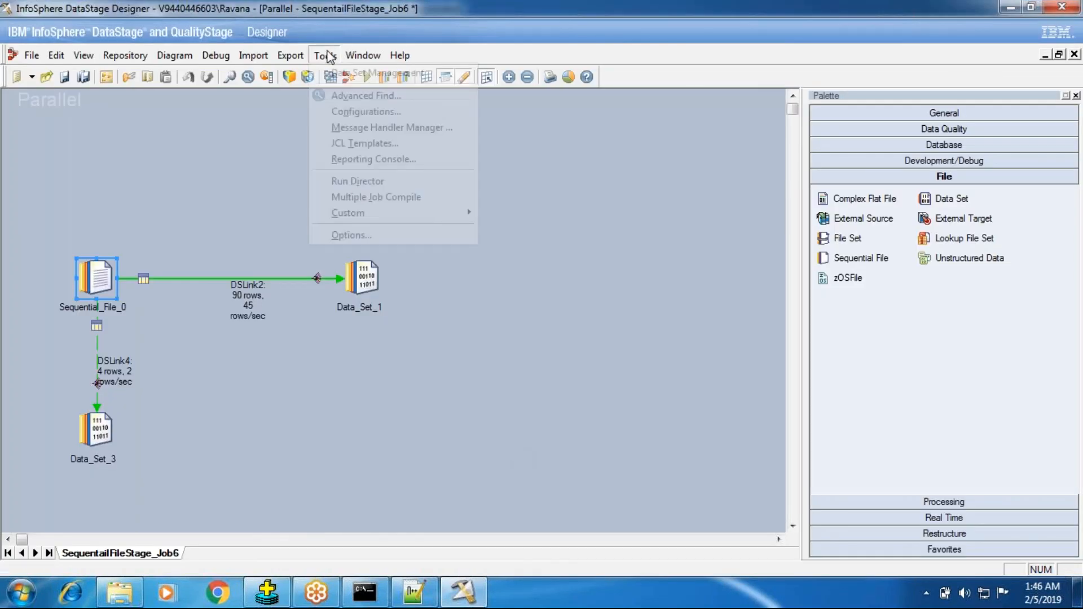
{"action": "left_click", "coordinate": [361, 180]}
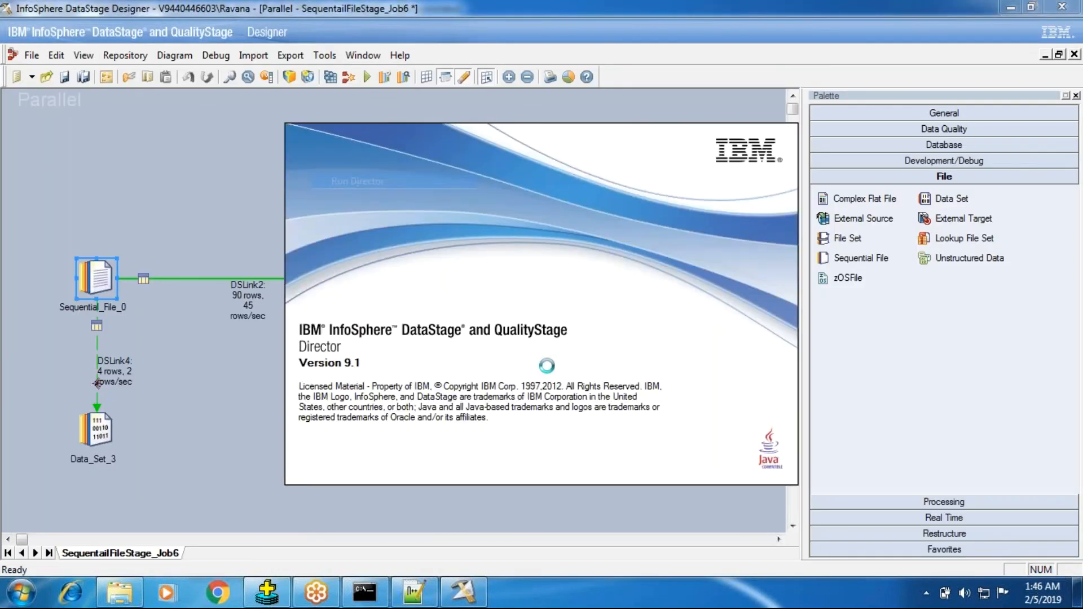
{"action": "double_click", "coordinate": [96, 278]}
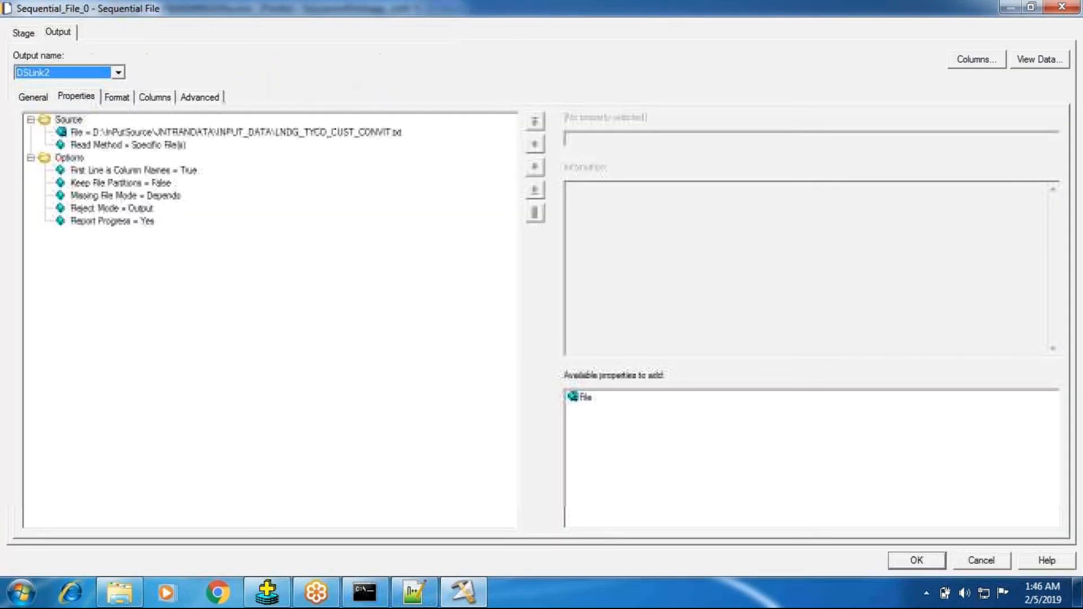
{"action": "left_click", "coordinate": [103, 222]}
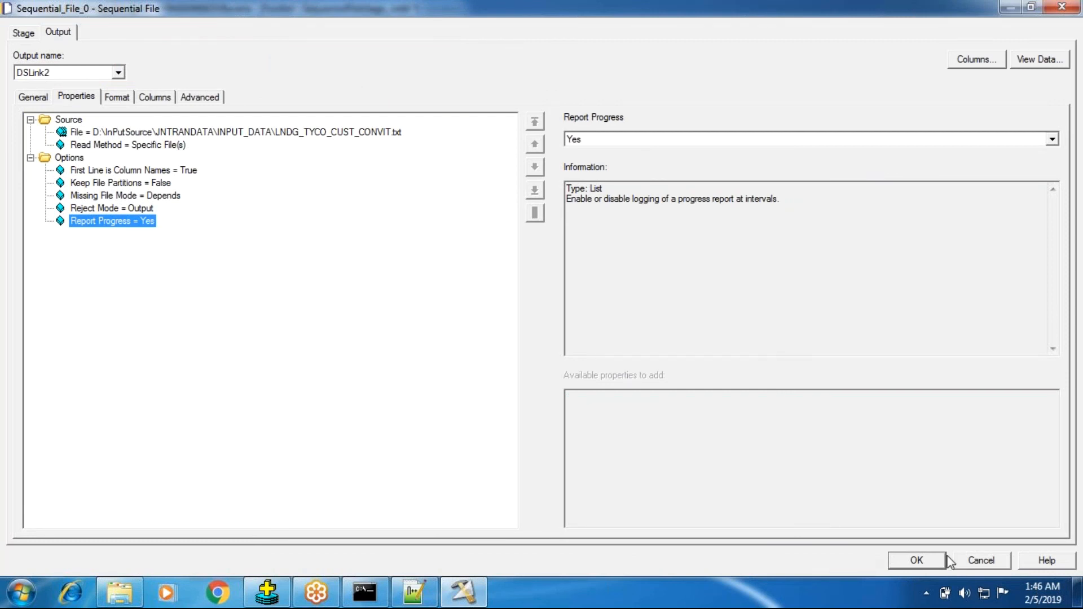
{"action": "left_click", "coordinate": [968, 562]}
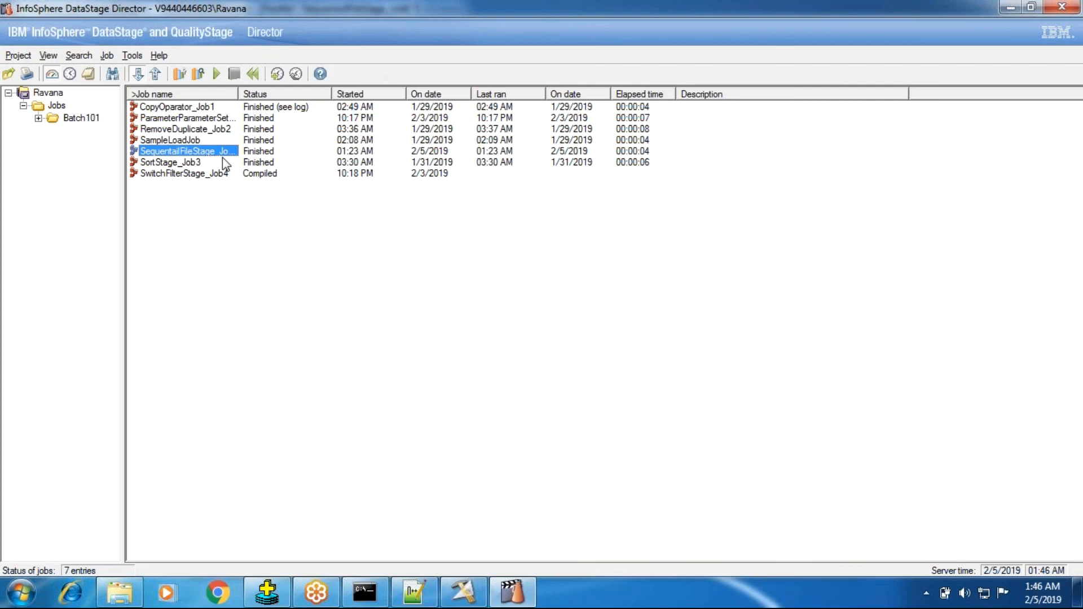
View the SequentailFileStage_Job6 log in Director and read the latest import-complete event's details
{"action": "left_click_drag", "start_coordinate": [238, 94], "coordinate": [248, 94]}
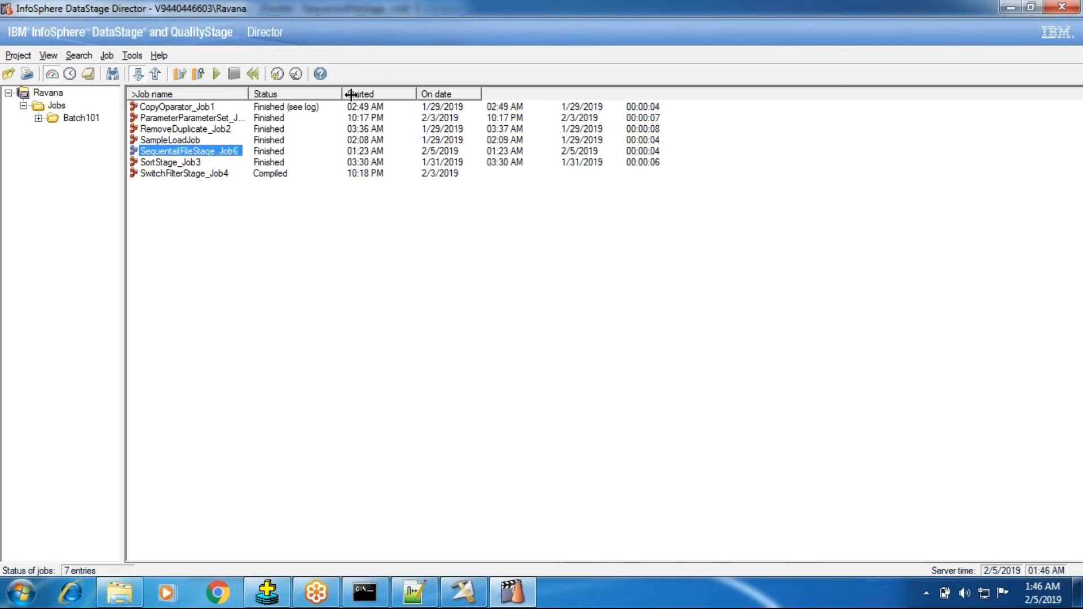
{"action": "left_click", "coordinate": [88, 73]}
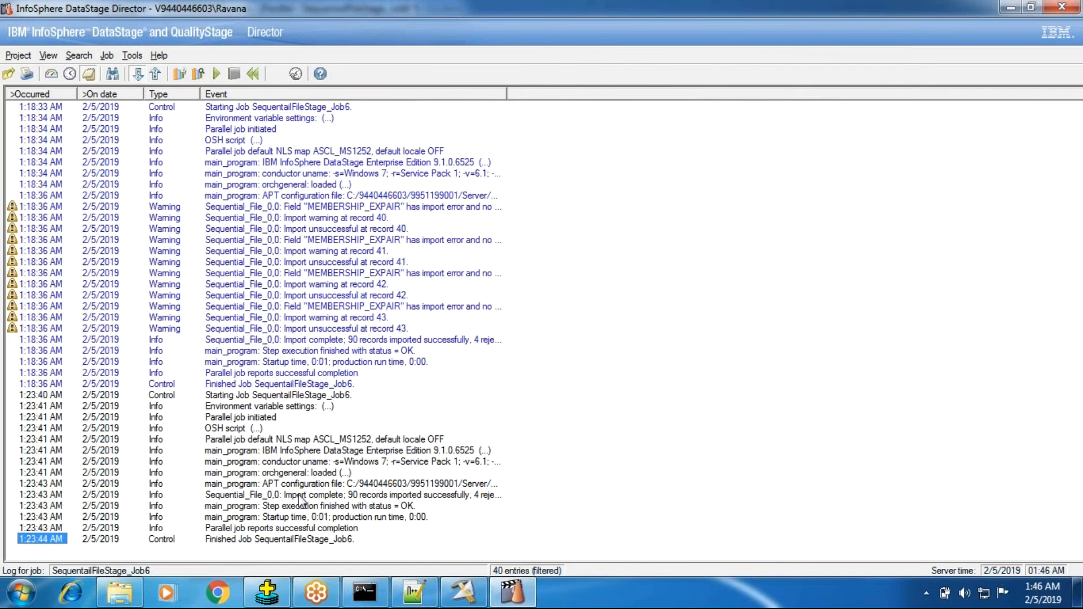
{"action": "left_click", "coordinate": [299, 496]}
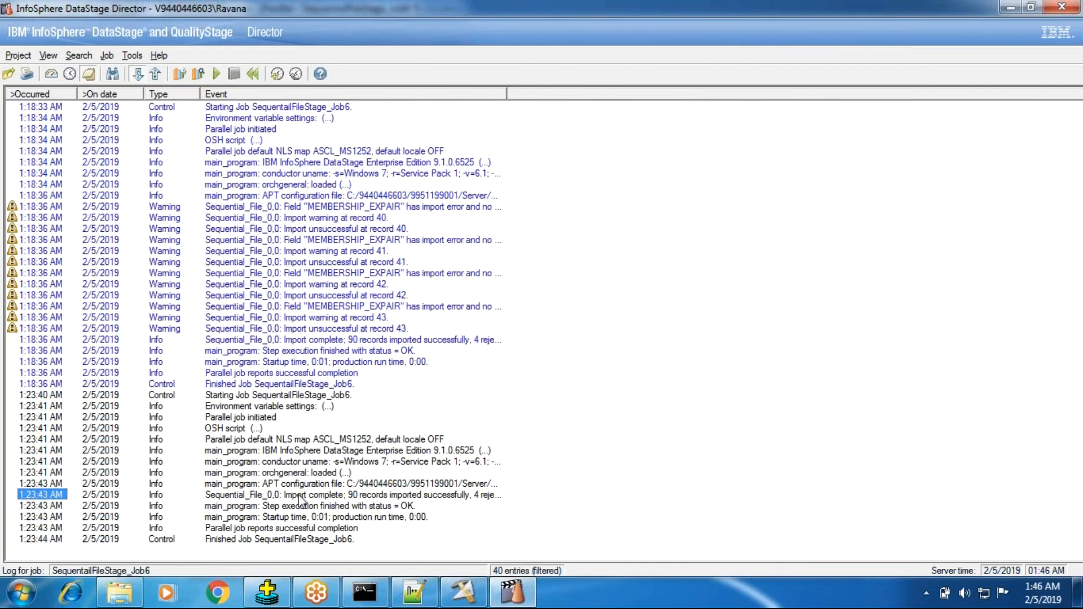
{"action": "double_click", "coordinate": [299, 499]}
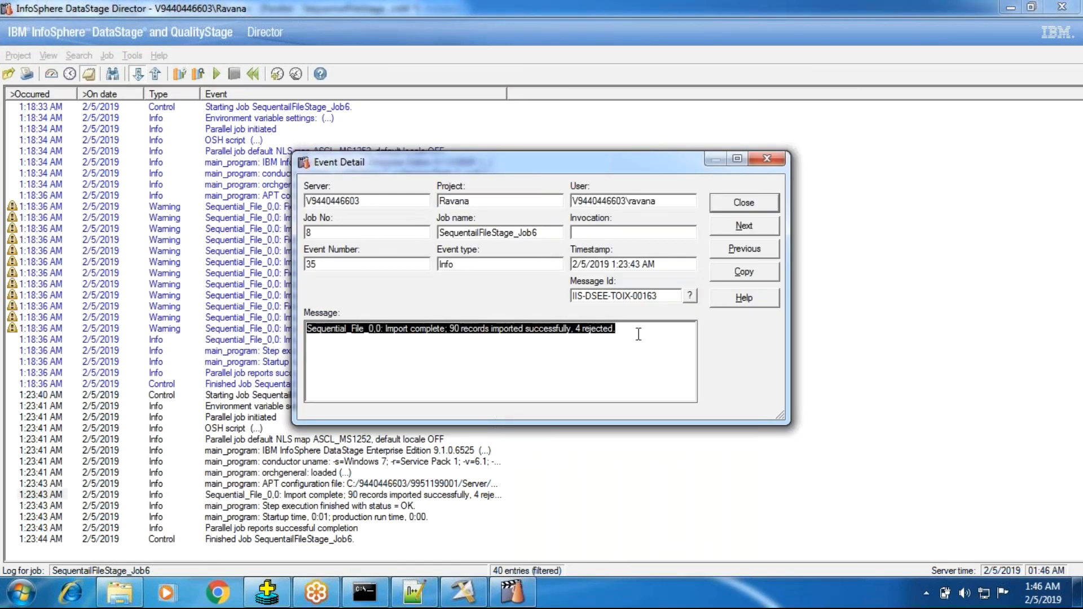
{"action": "left_click_drag", "start_coordinate": [624, 334], "coordinate": [414, 323]}
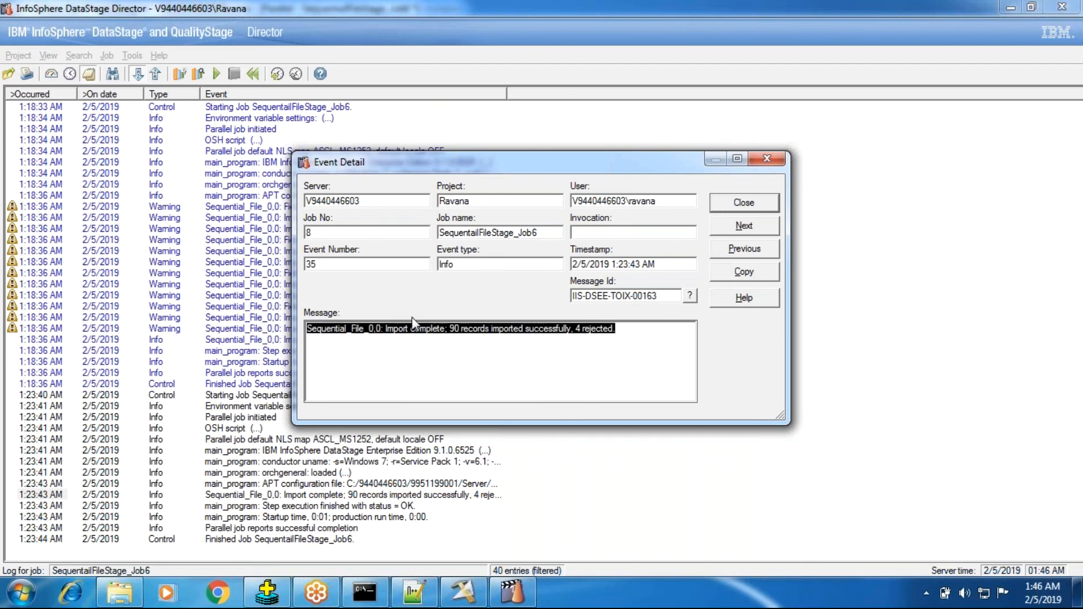
{"action": "left_click", "coordinate": [725, 206]}
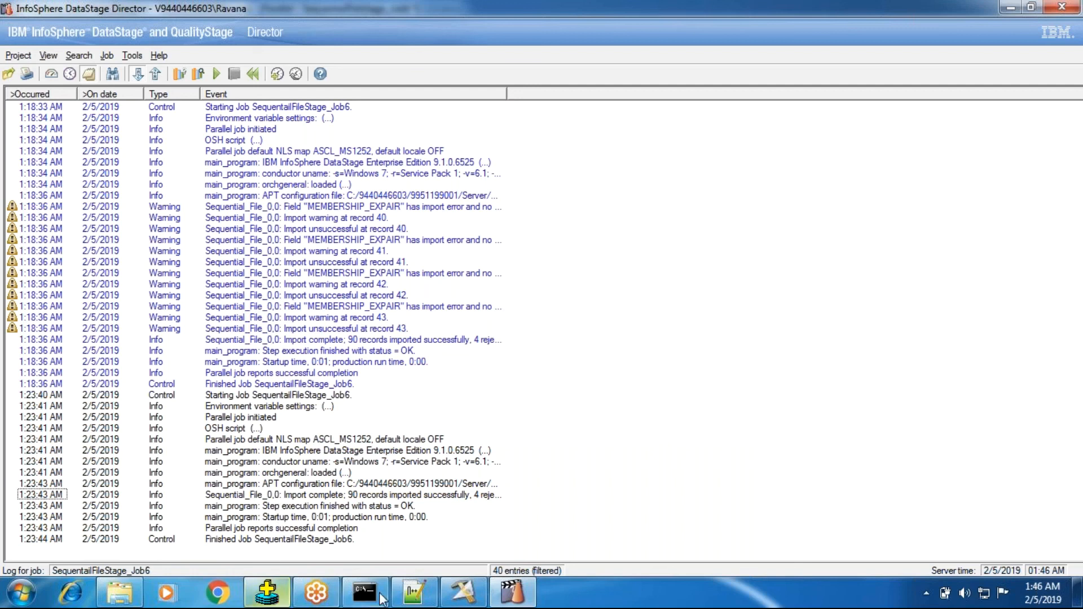
Switch back to Designer and check Report Progress and the additional option properties available for Sequential_File_0
{"action": "left_click", "coordinate": [450, 600]}
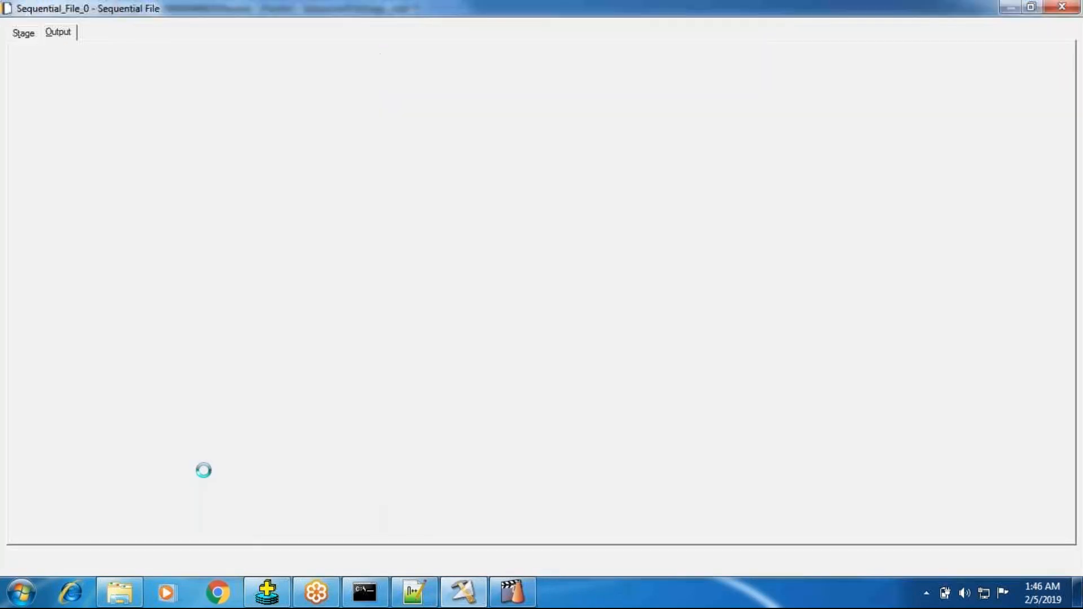
{"action": "left_click", "coordinate": [95, 222]}
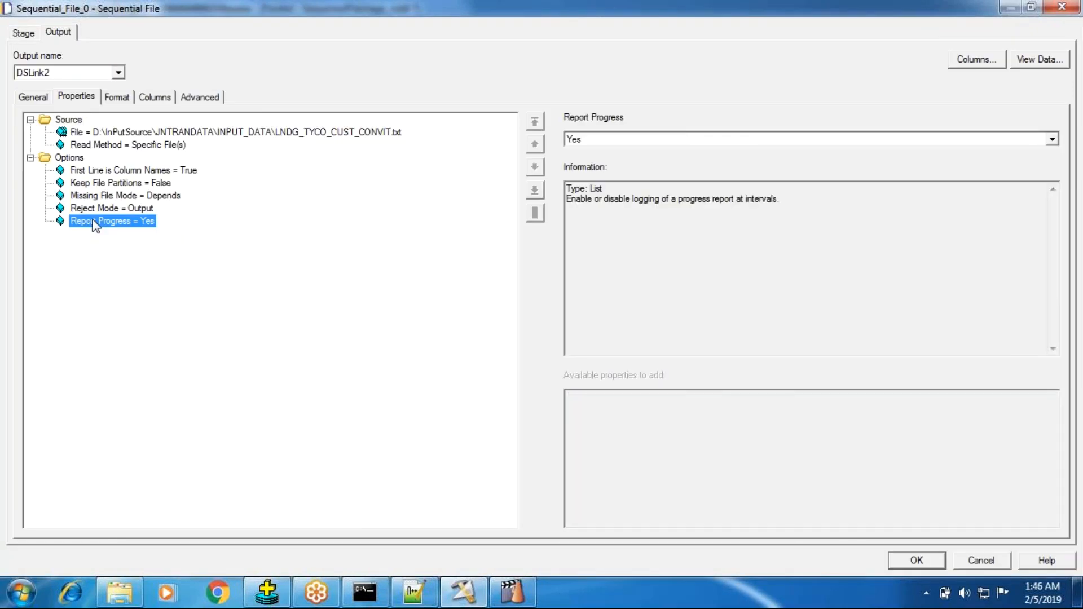
{"action": "left_click", "coordinate": [77, 158]}
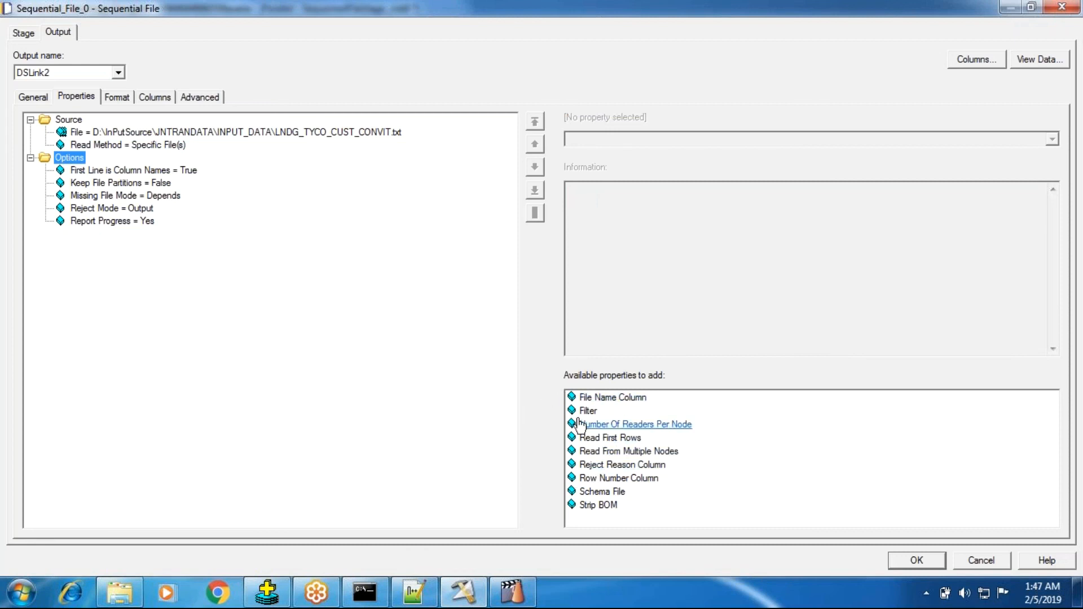
{"action": "mouse_move", "coordinate": [586, 418]}
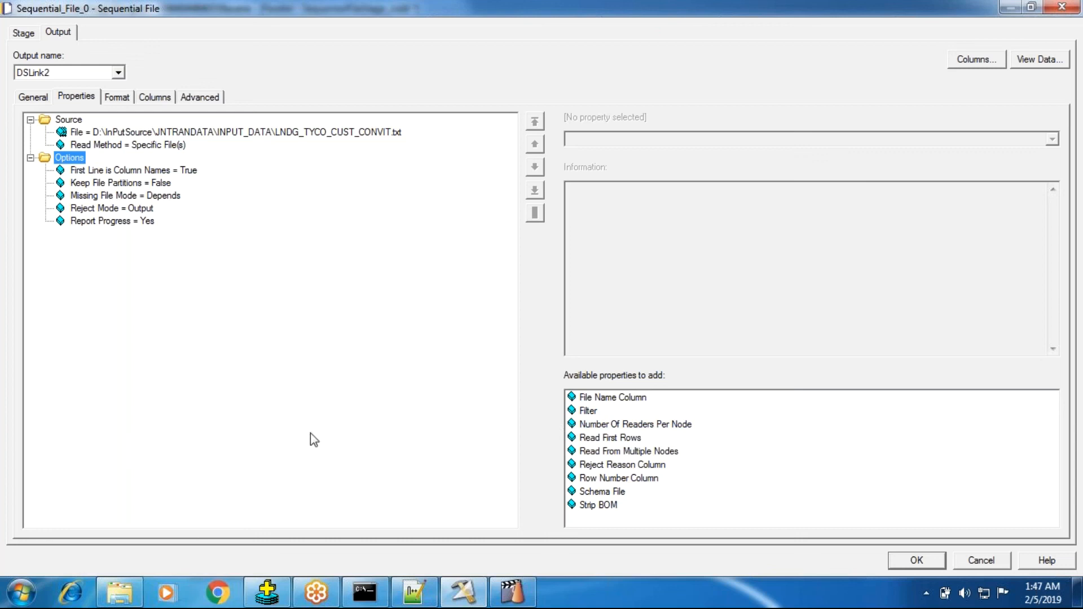
Review Sequential_File_0's output format, column definitions, Reject Mode description and stage-level advanced settings, and close the stage editor by accepting it
{"action": "left_click", "coordinate": [112, 97]}
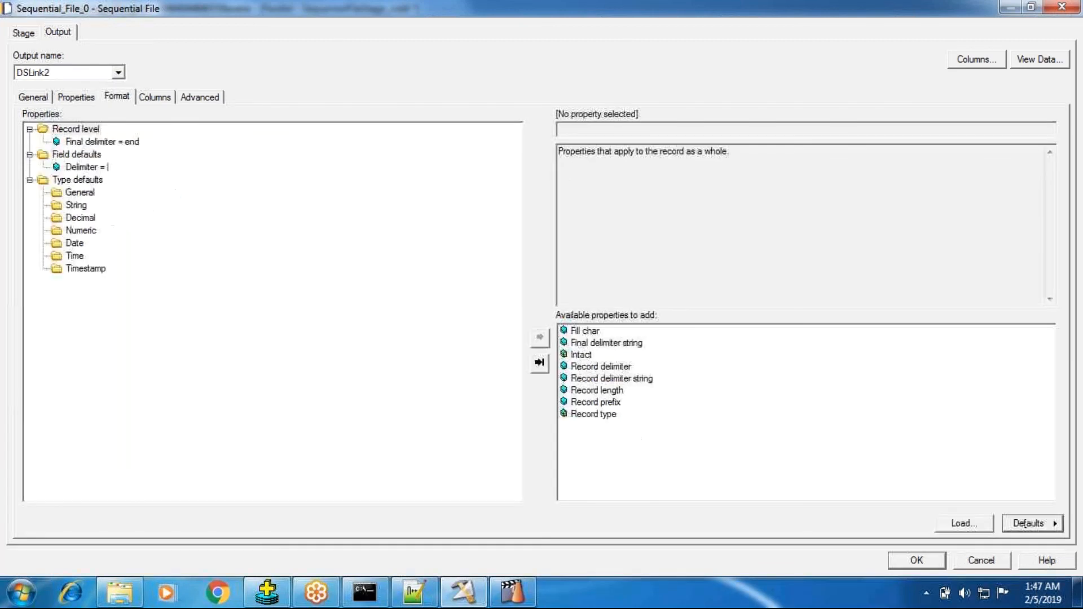
{"action": "left_click", "coordinate": [158, 100]}
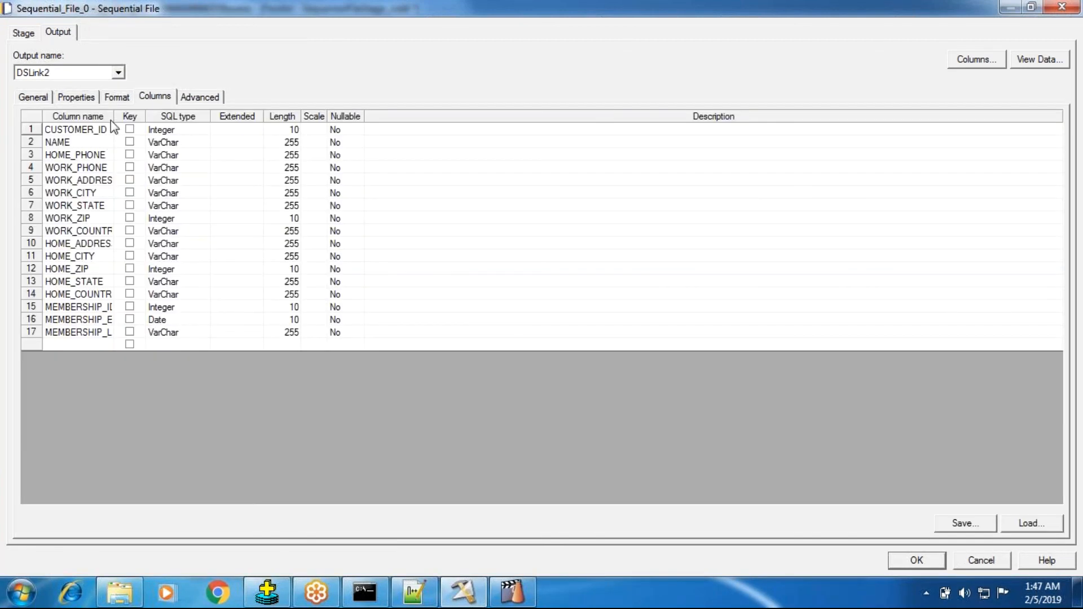
{"action": "left_click", "coordinate": [79, 98]}
{"action": "left_click", "coordinate": [72, 158]}
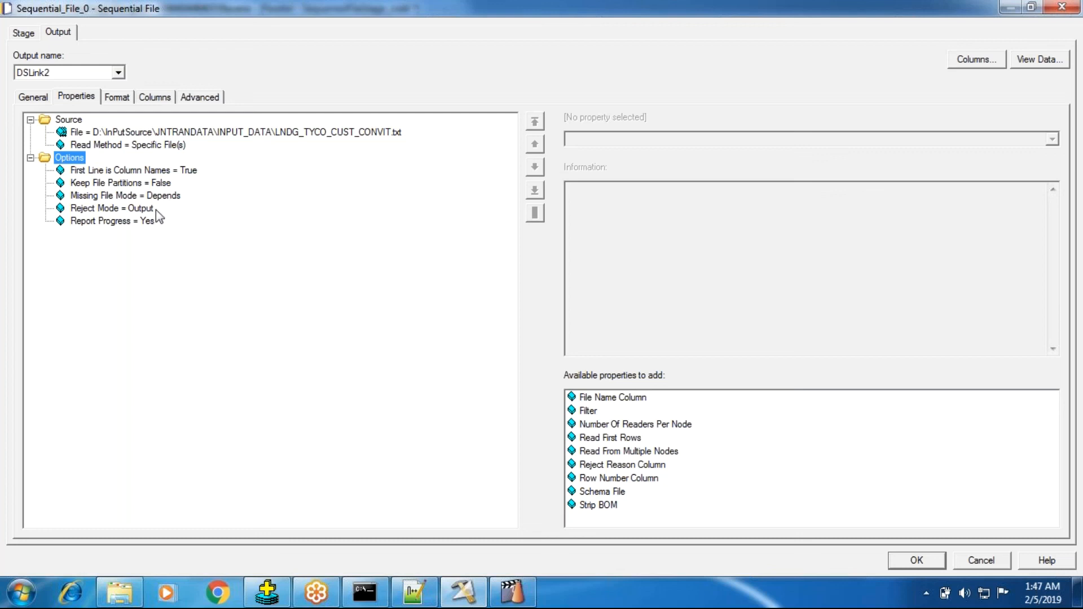
{"action": "left_click", "coordinate": [137, 208]}
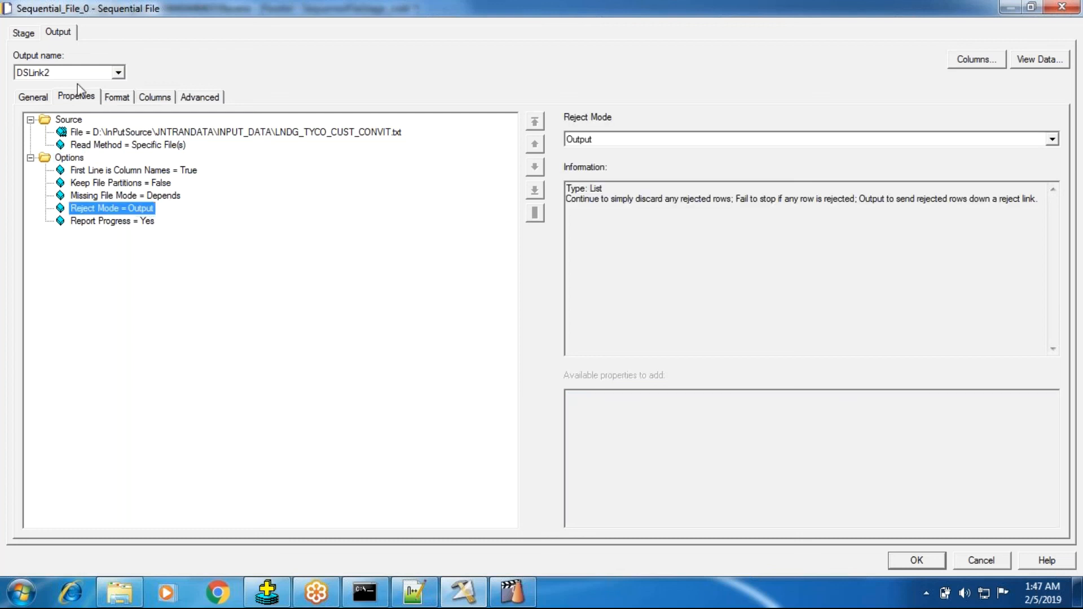
{"action": "left_click", "coordinate": [23, 33]}
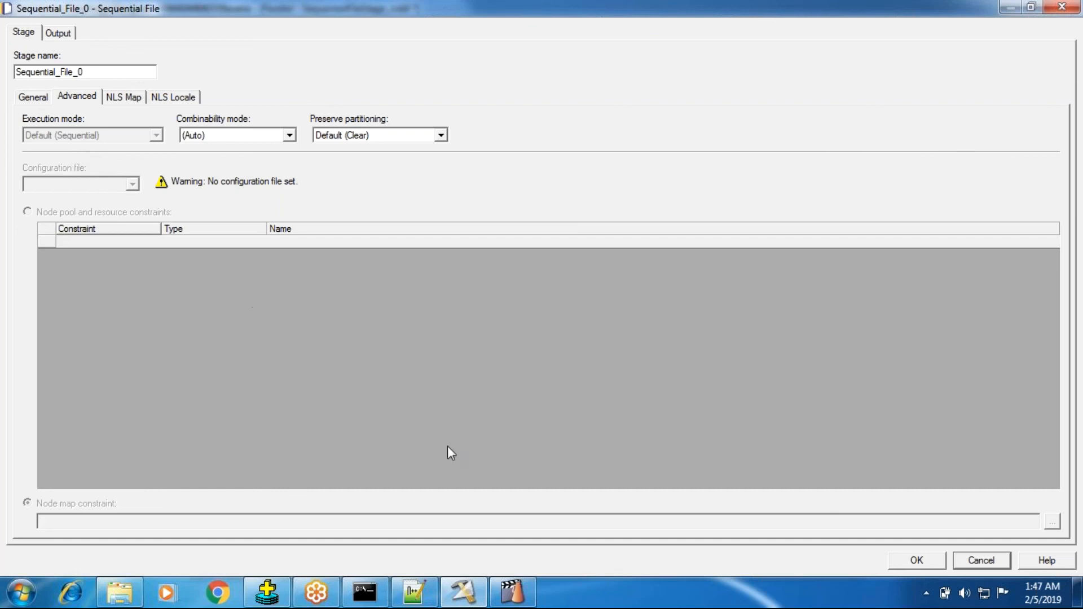
{"action": "left_click", "coordinate": [899, 562]}
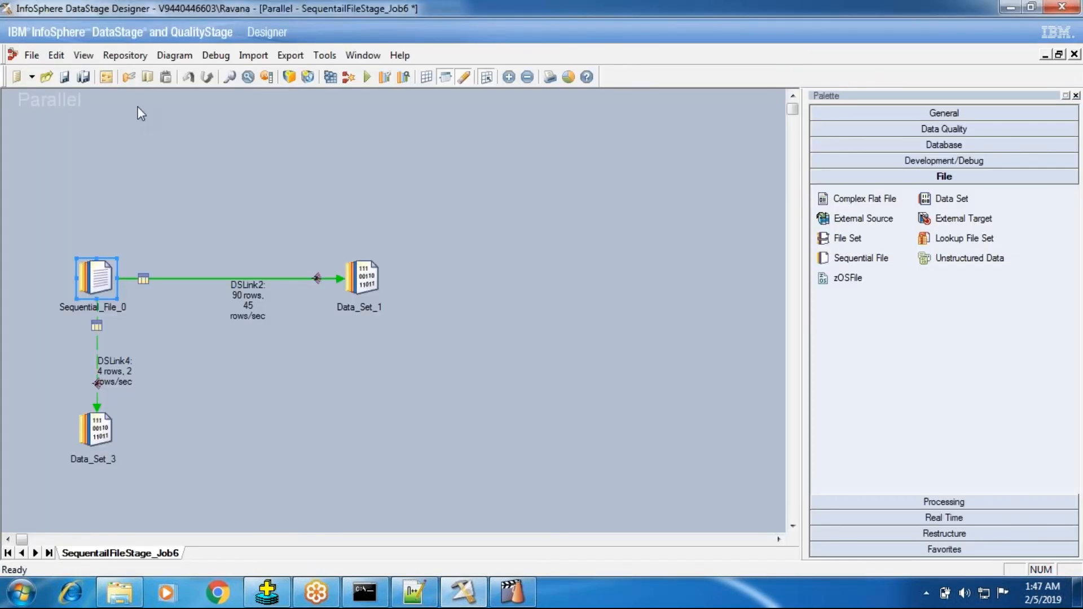
Reopen Sequential_File_0, check the properties available for Source and Options, and read the description of Number Of Readers Per Node
{"action": "double_click", "coordinate": [80, 138]}
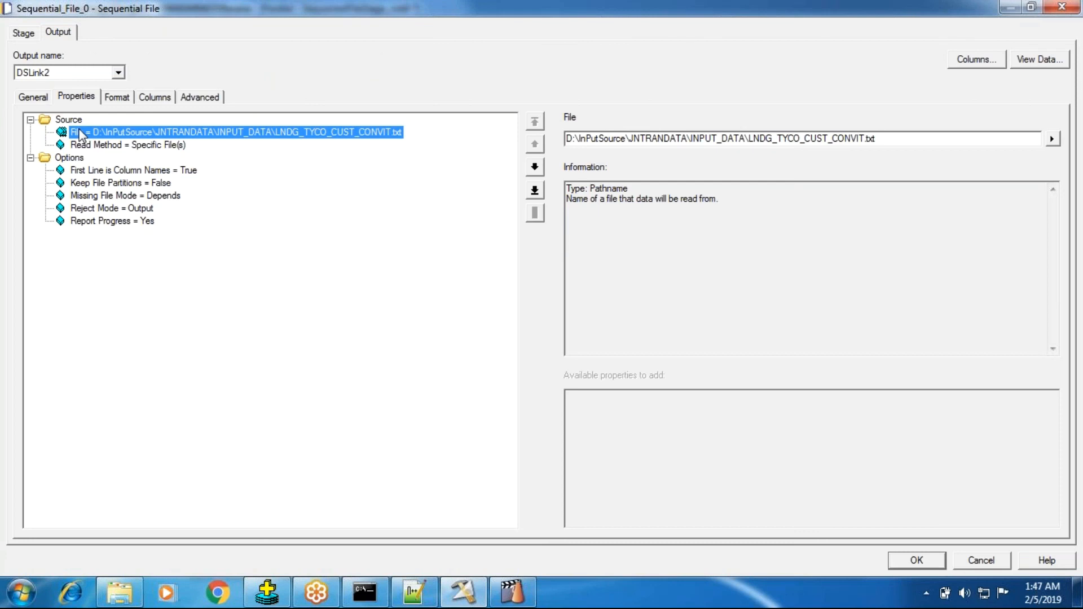
{"action": "left_click", "coordinate": [78, 120]}
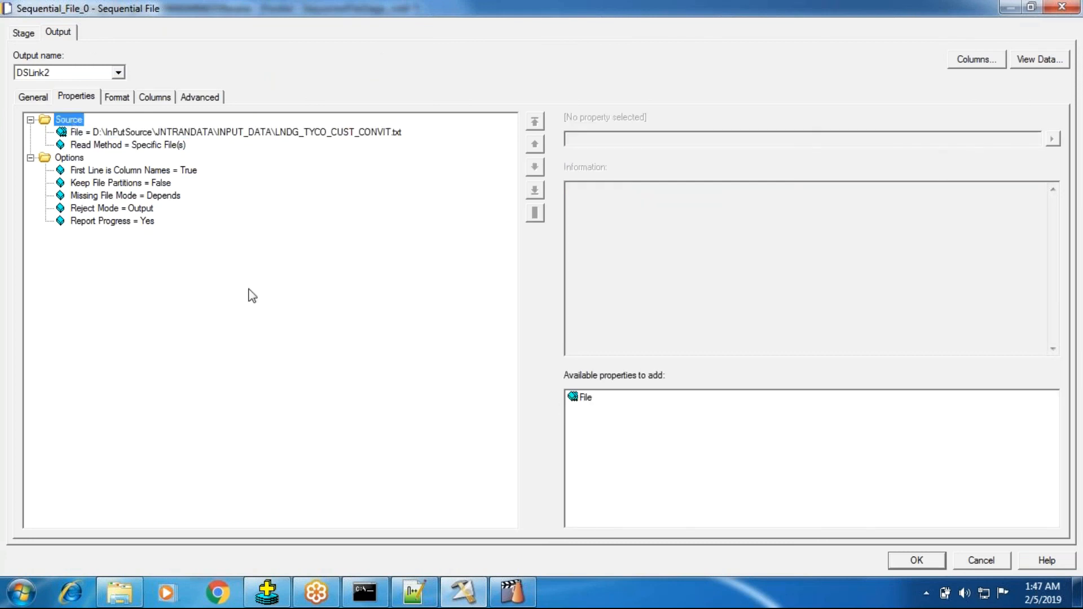
{"action": "left_click", "coordinate": [79, 158]}
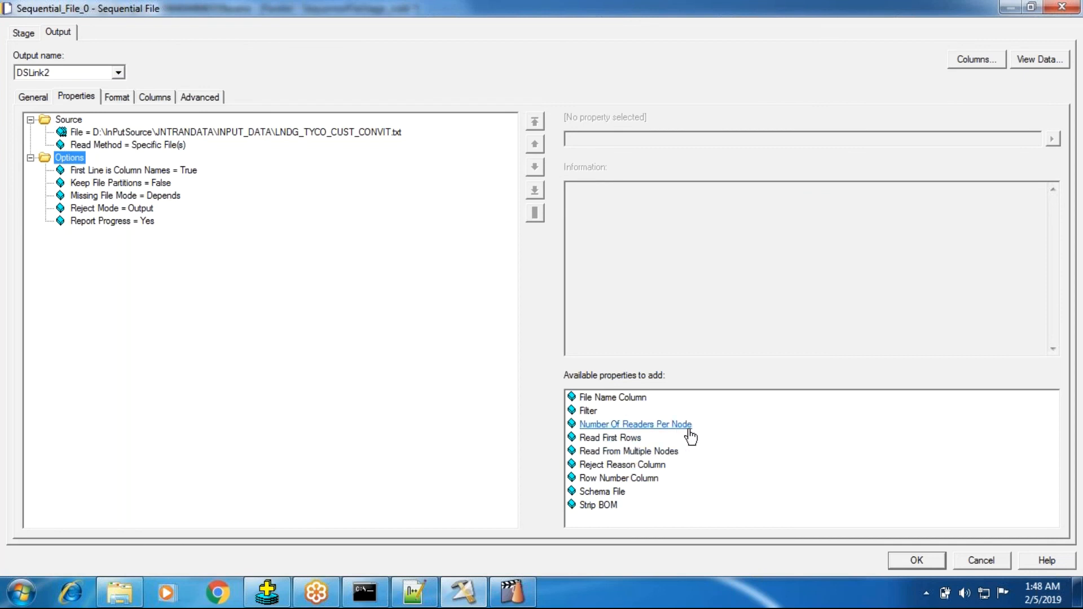
{"action": "mouse_move", "coordinate": [690, 437]}
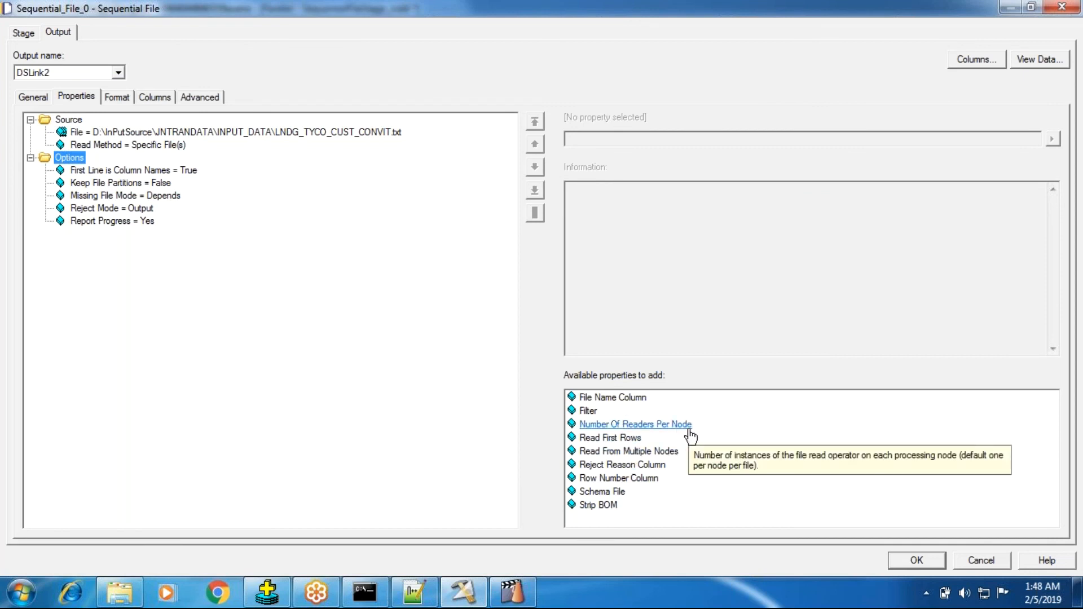